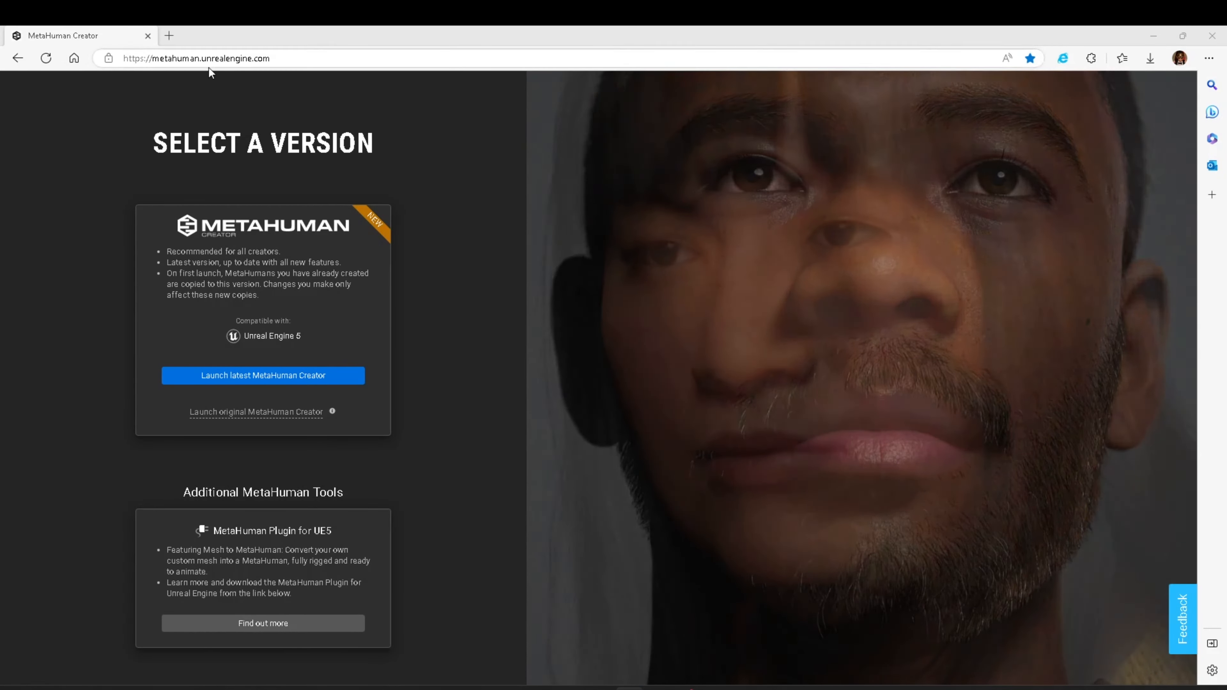
- Launch the latest MetaHuman Creator version from the metahuman.unrealengine.com page
click(264, 58)
drag(264, 58, 134, 54)
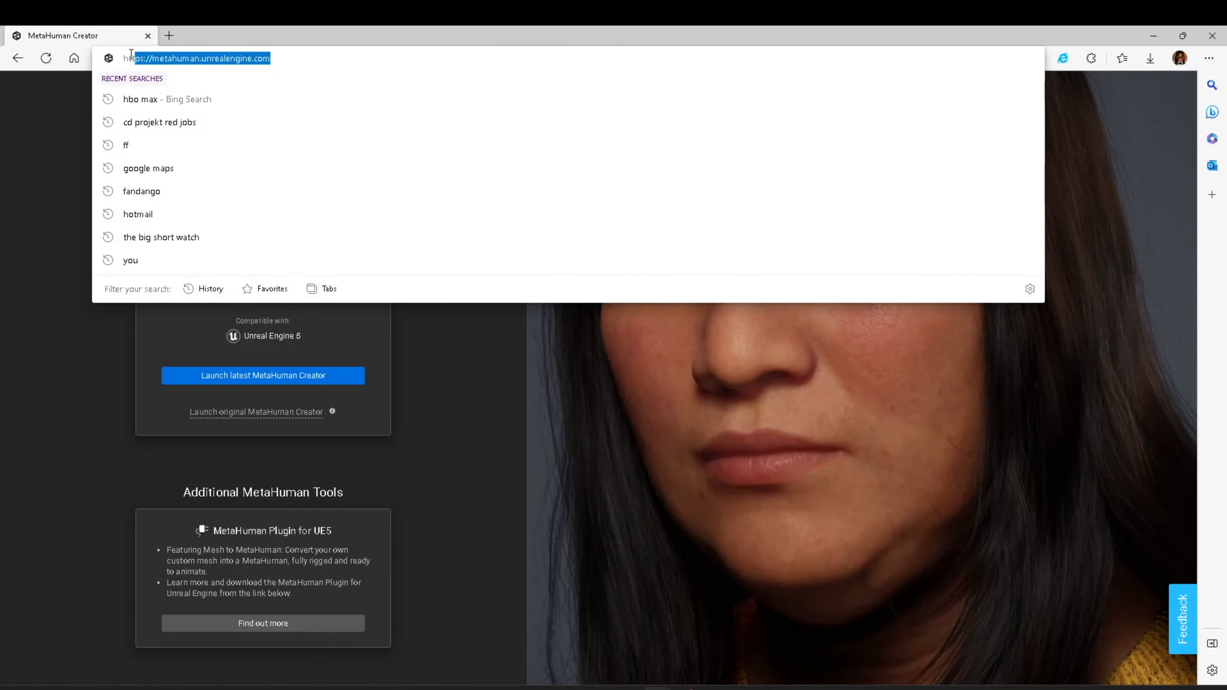
click(33, 128)
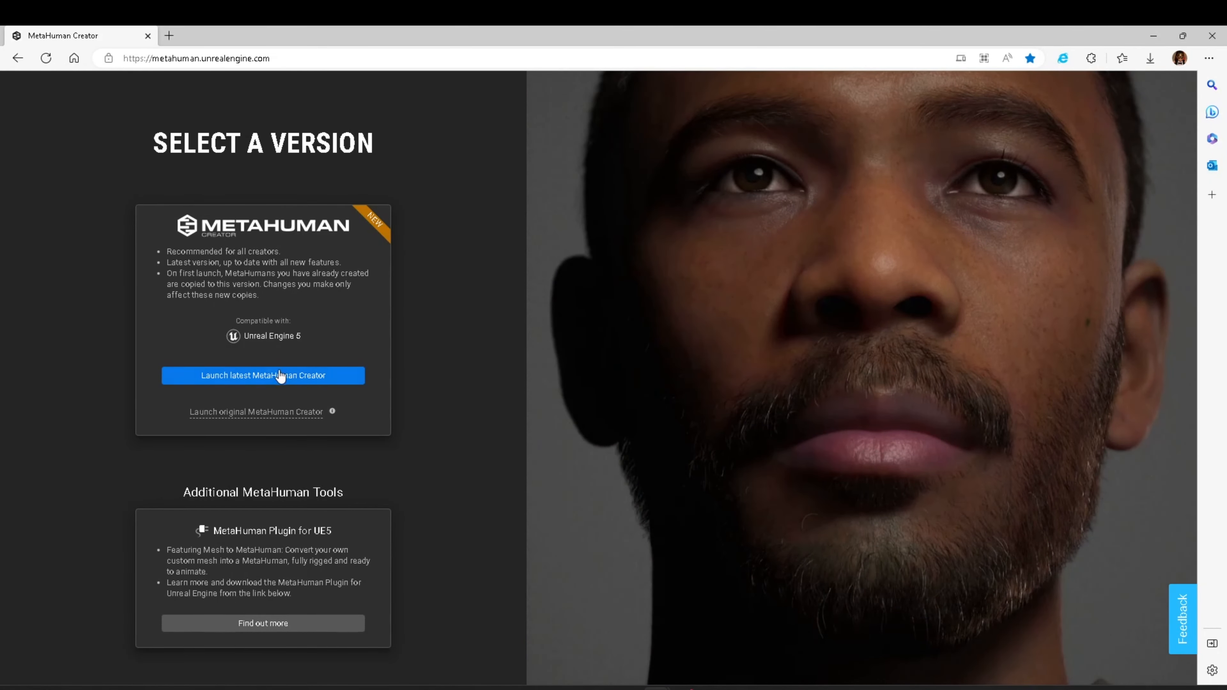
click(280, 377)
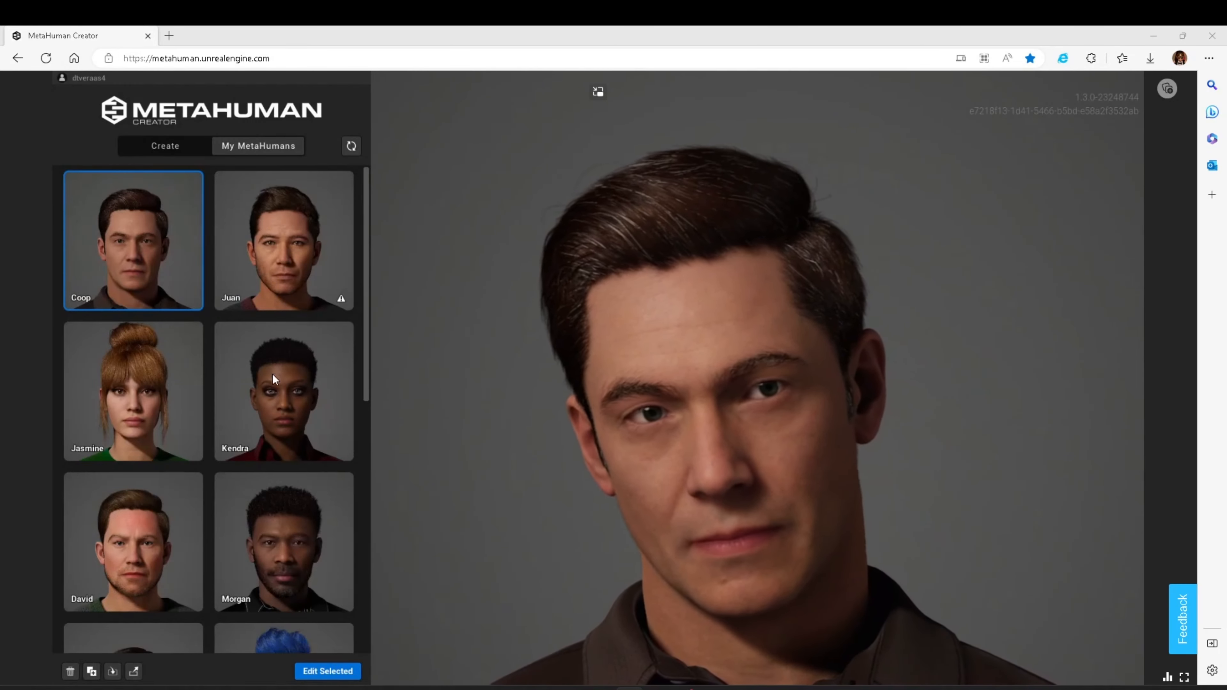
- Look through the existing characters in the My MetaHumans collection from the first row to the last
scroll(269, 421, down, 5)
scroll(278, 406, down, 1)
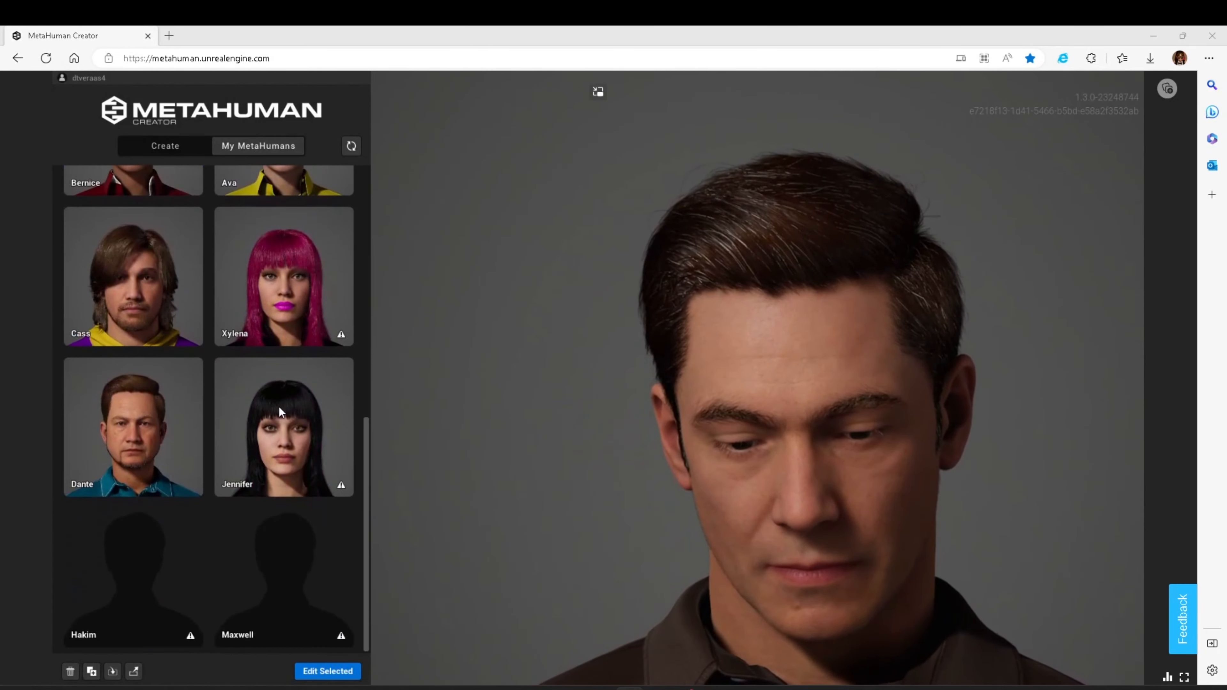
scroll(277, 404, up, 4)
scroll(276, 406, up, 4)
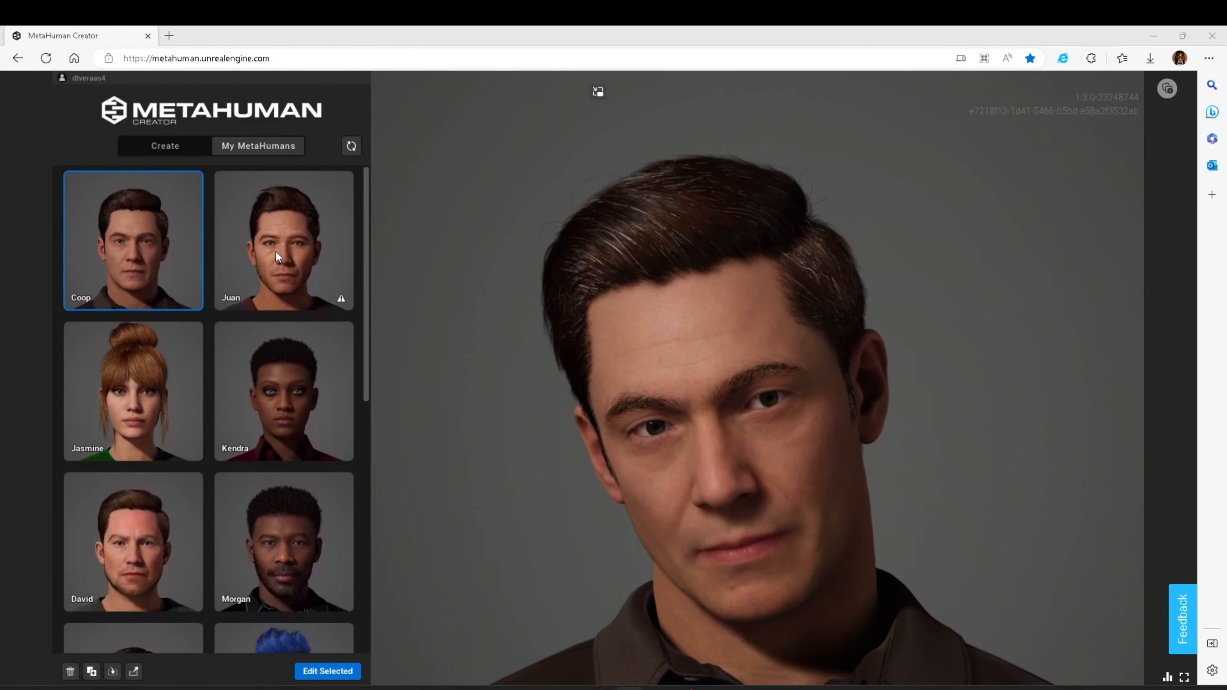
scroll(249, 296, down, 4)
scroll(249, 299, down, 5)
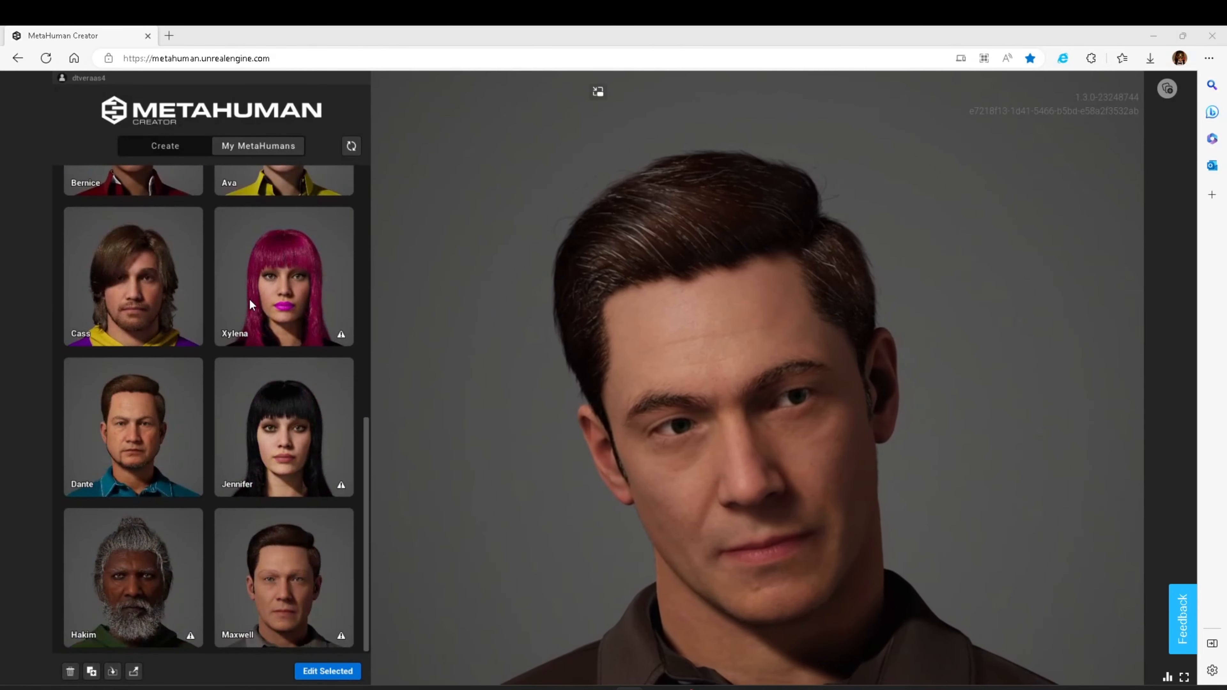
scroll(251, 305, up, 1)
scroll(251, 300, up, 8)
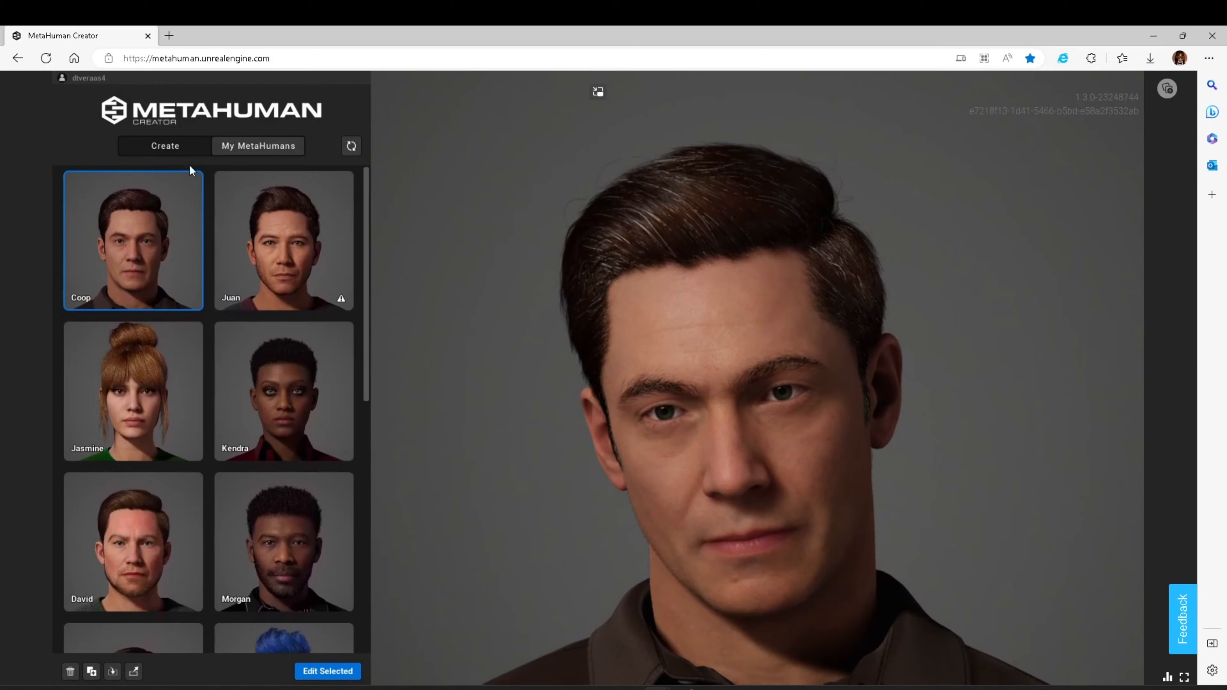
- Browse the full set of preset characters offered as starting points for creating a new MetaHuman
click(162, 140)
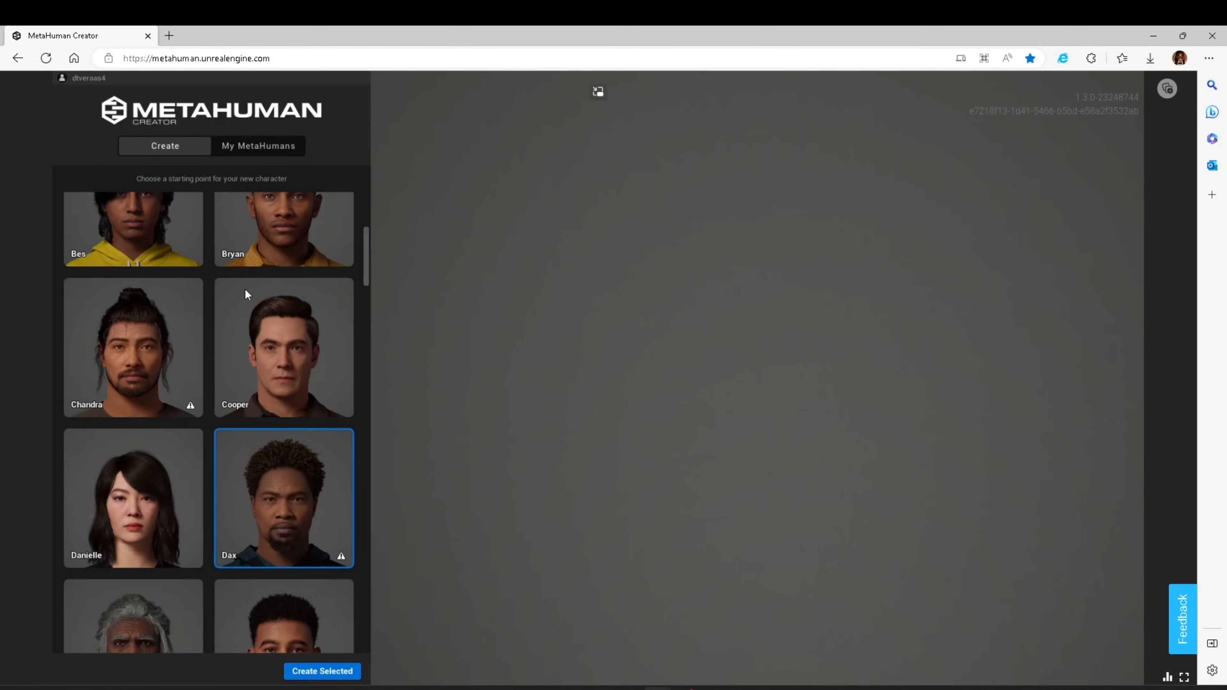
scroll(368, 244, up, 3)
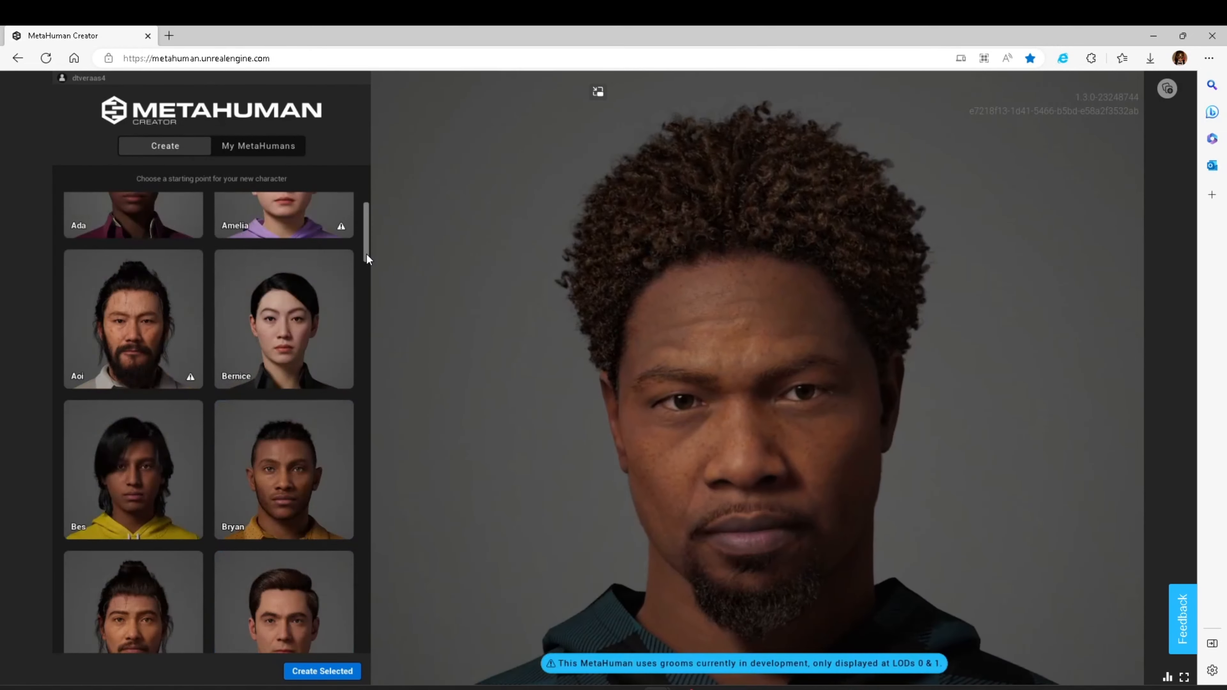
scroll(275, 265, up, 1)
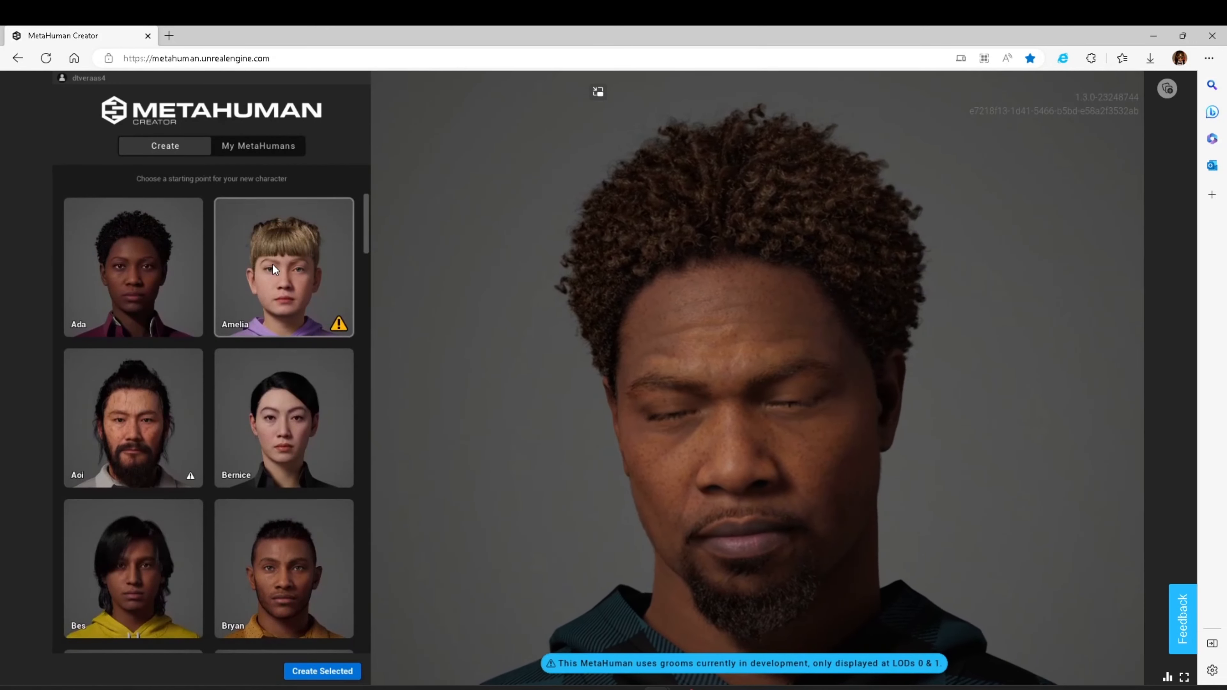
scroll(255, 262, down, 5)
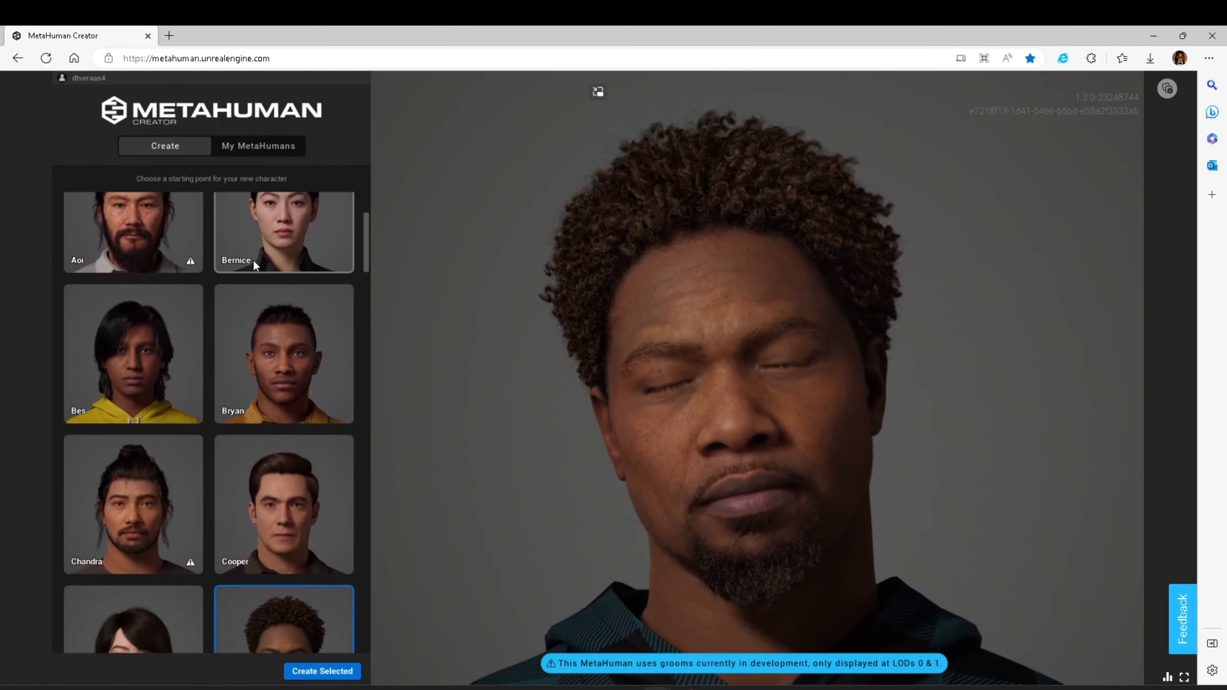
scroll(253, 261, down, 10)
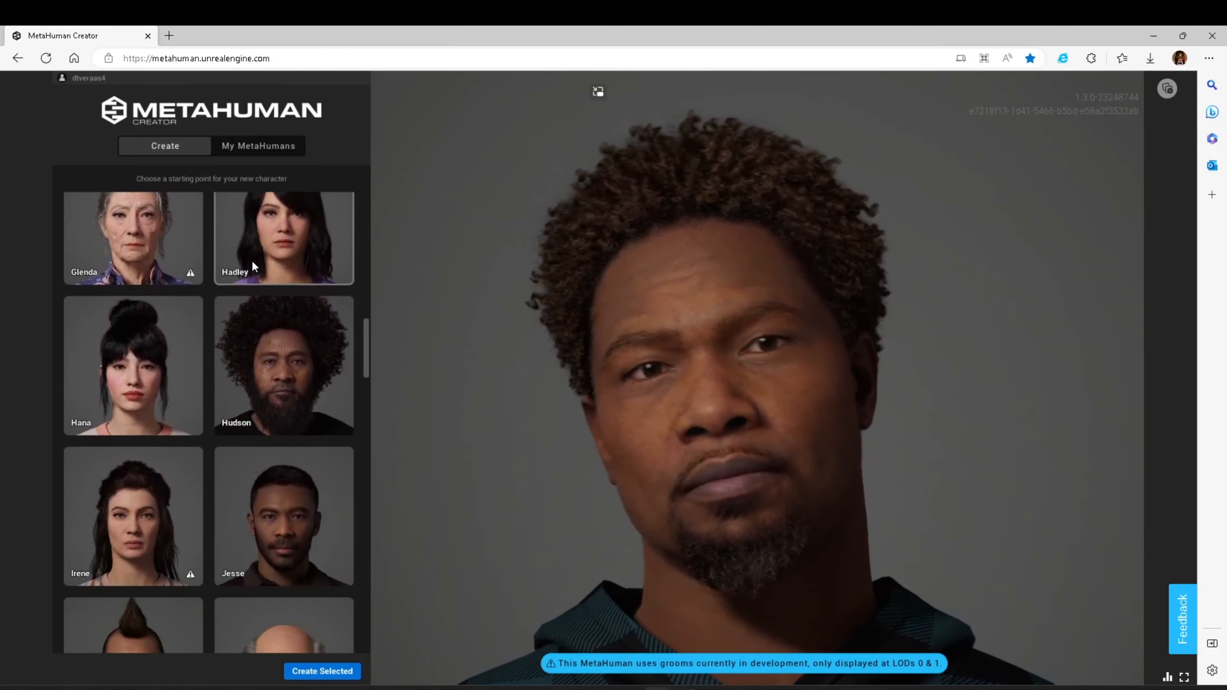
scroll(252, 261, down, 10)
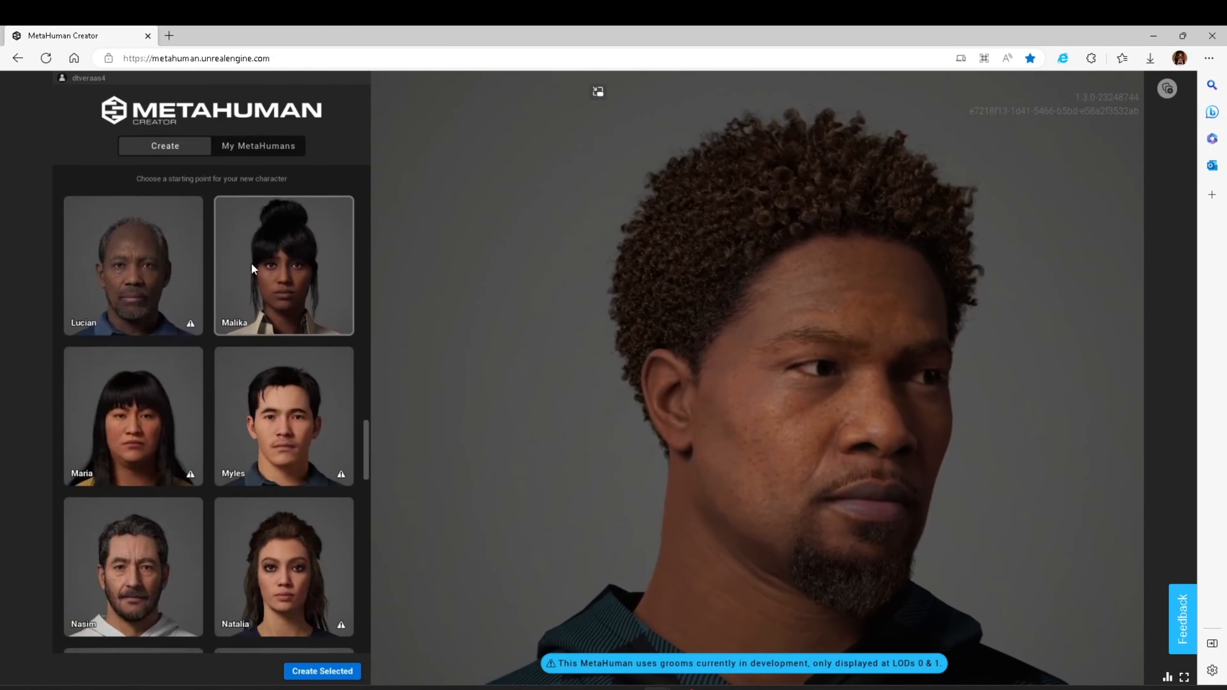
scroll(252, 265, down, 10)
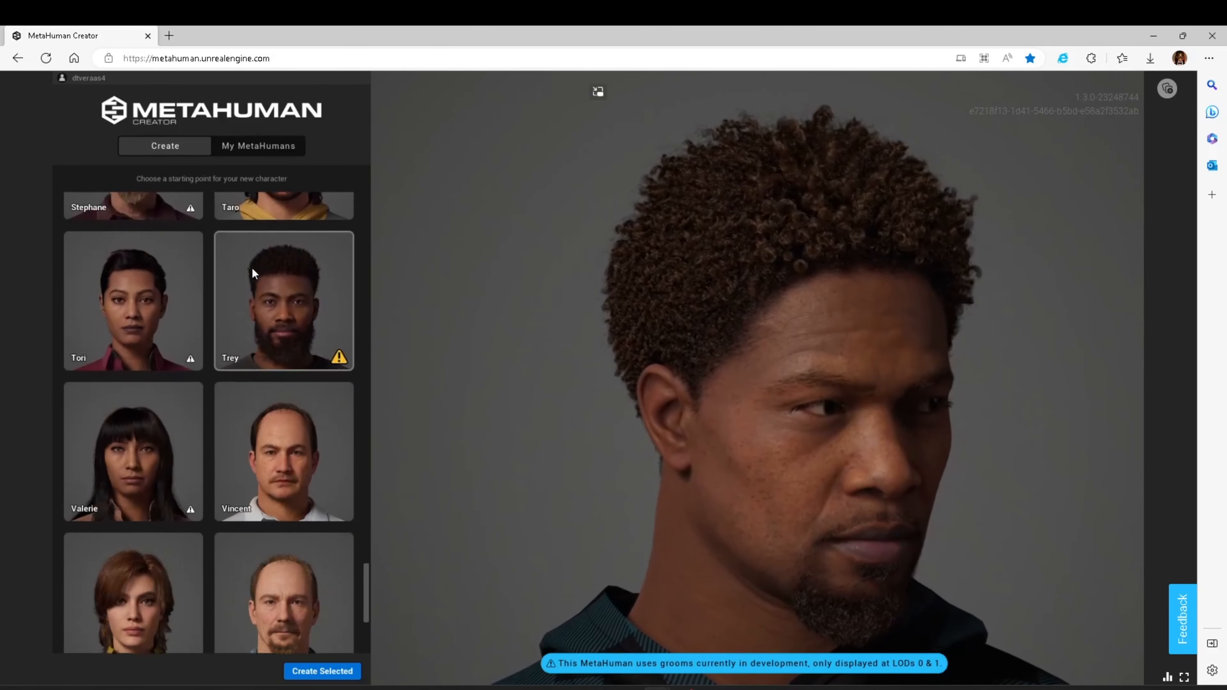
scroll(254, 273, down, 5)
drag(366, 602, 337, 162)
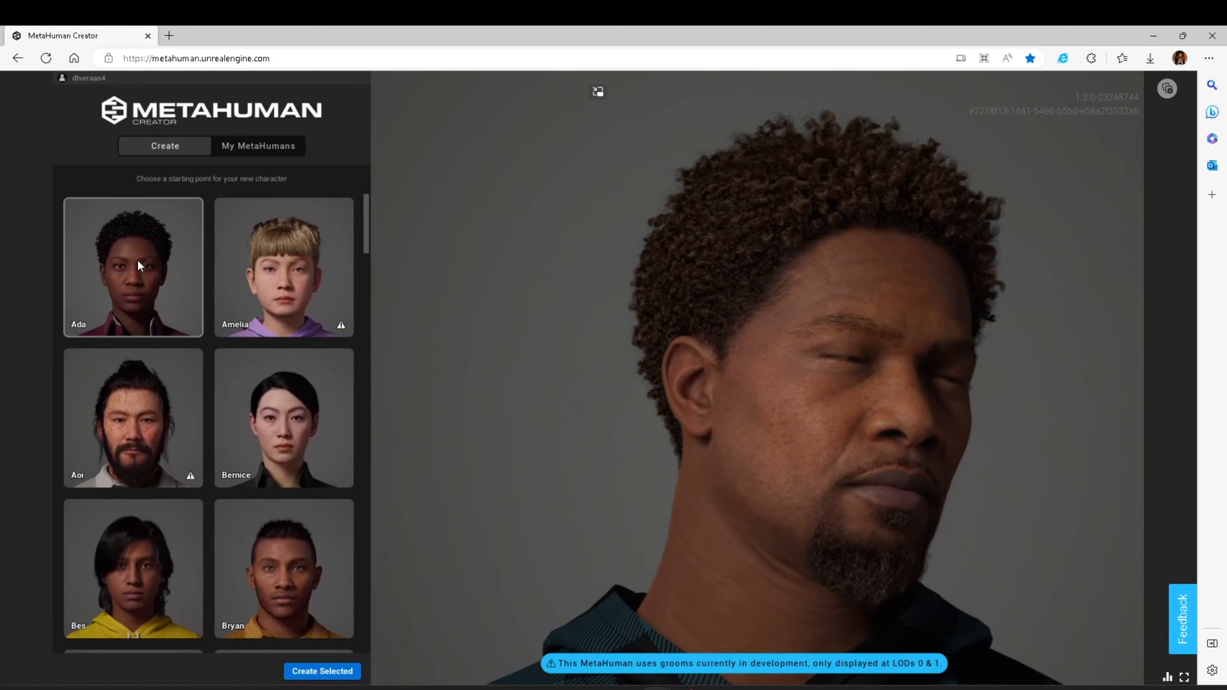
- Preview the Ada preset and examine the warning attached to the Erno preset
click(138, 262)
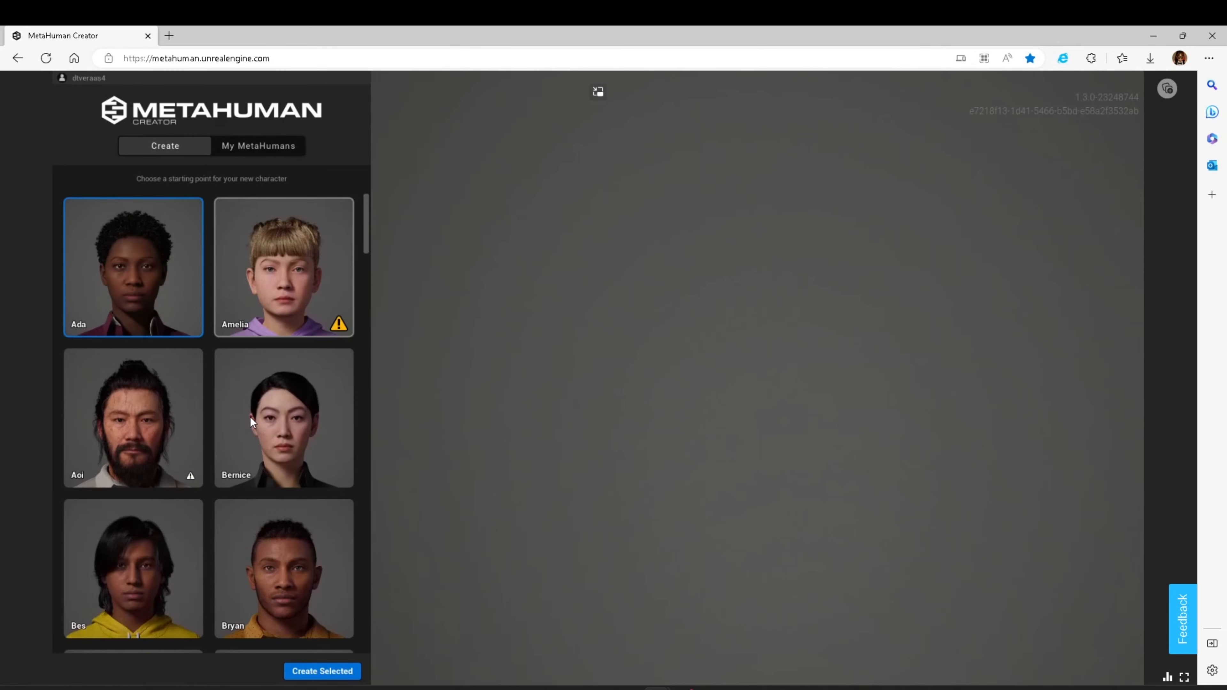
scroll(341, 290, down, 3)
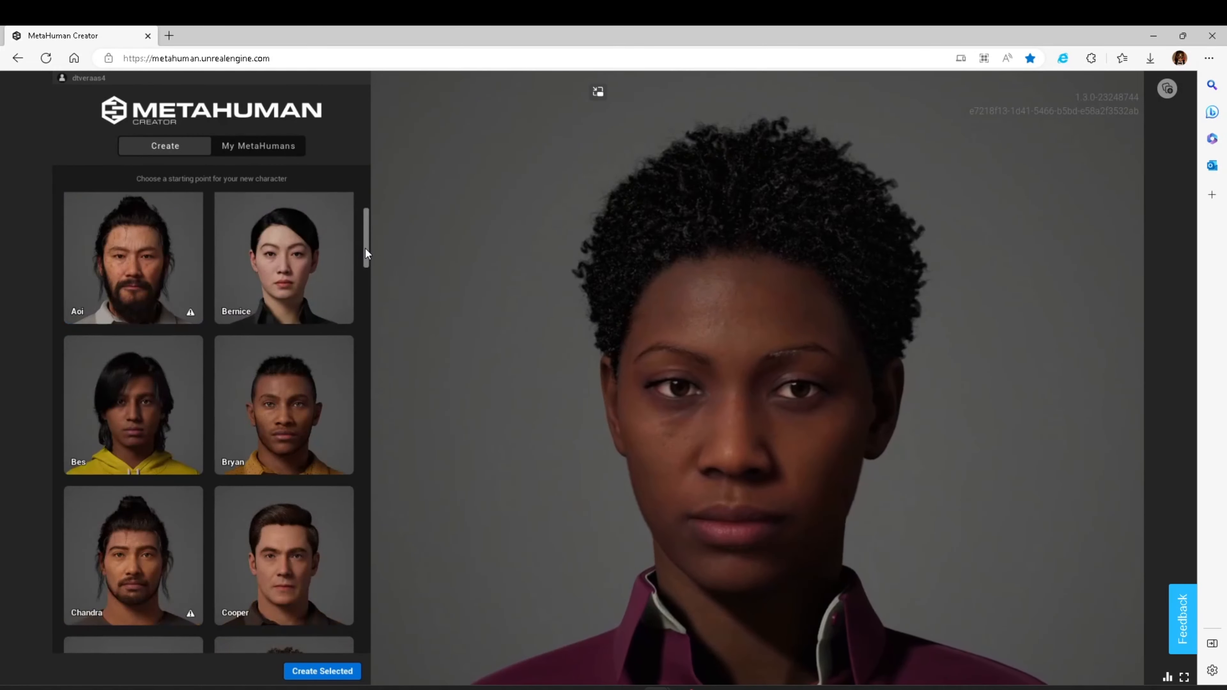
drag(365, 248, 370, 293)
scroll(370, 300, down, 3)
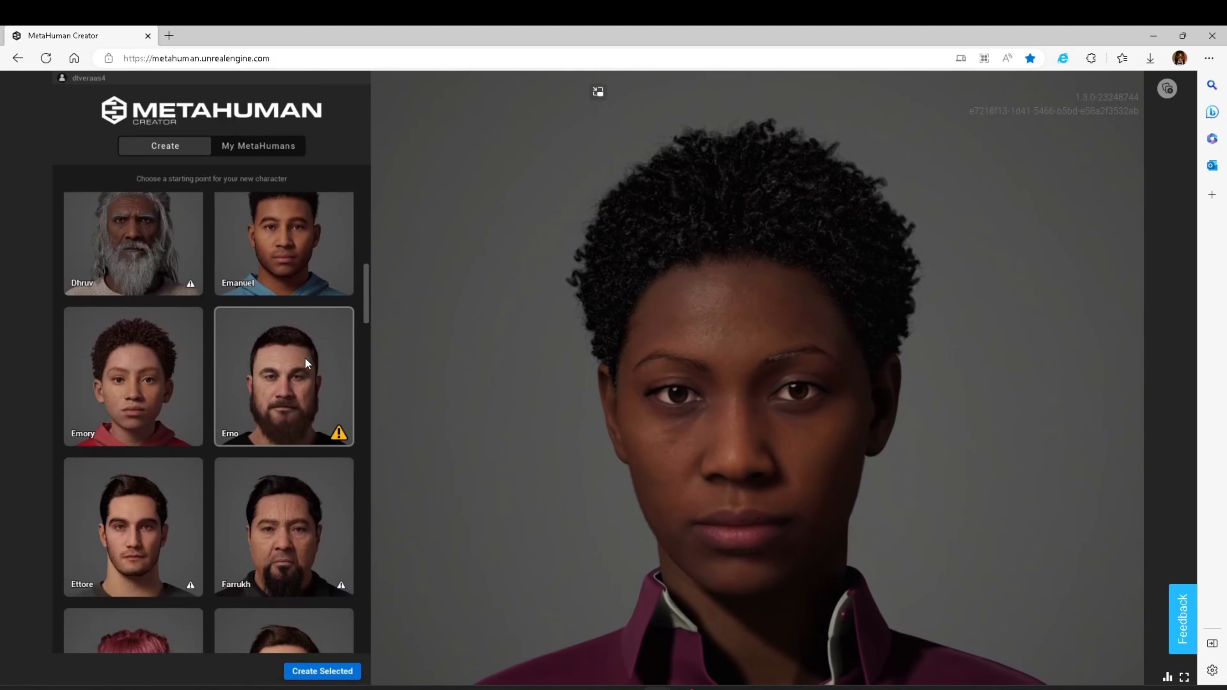
scroll(284, 376, down, 2)
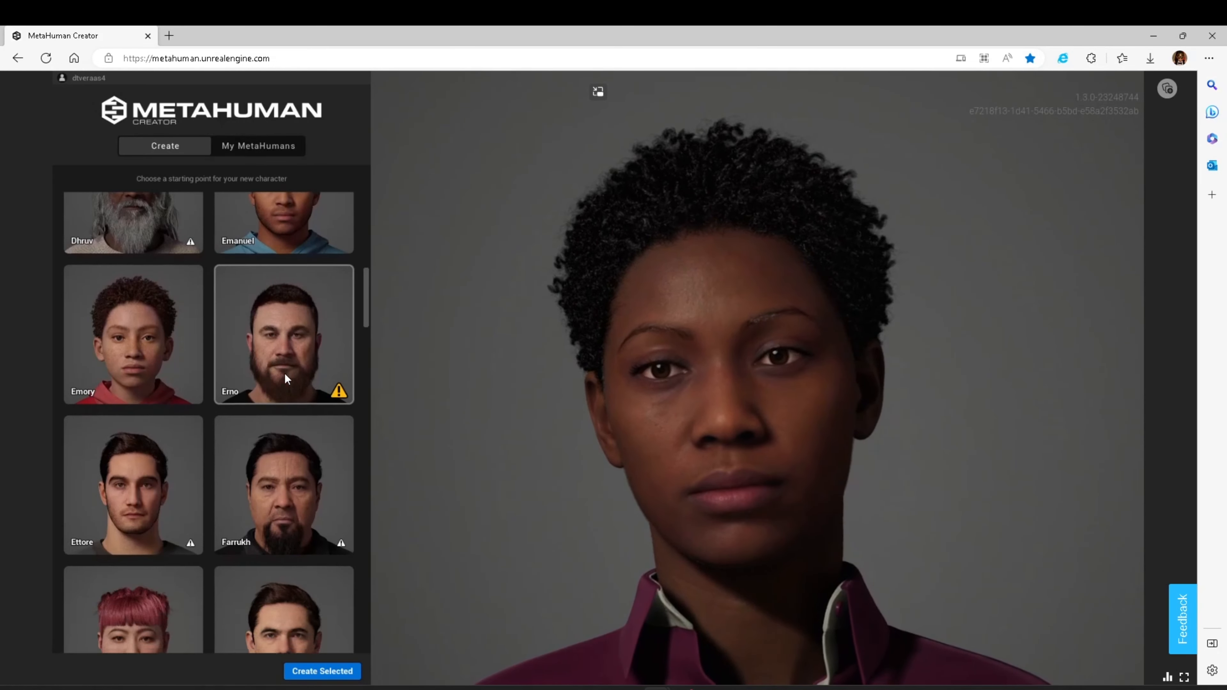
scroll(284, 373, up, 2)
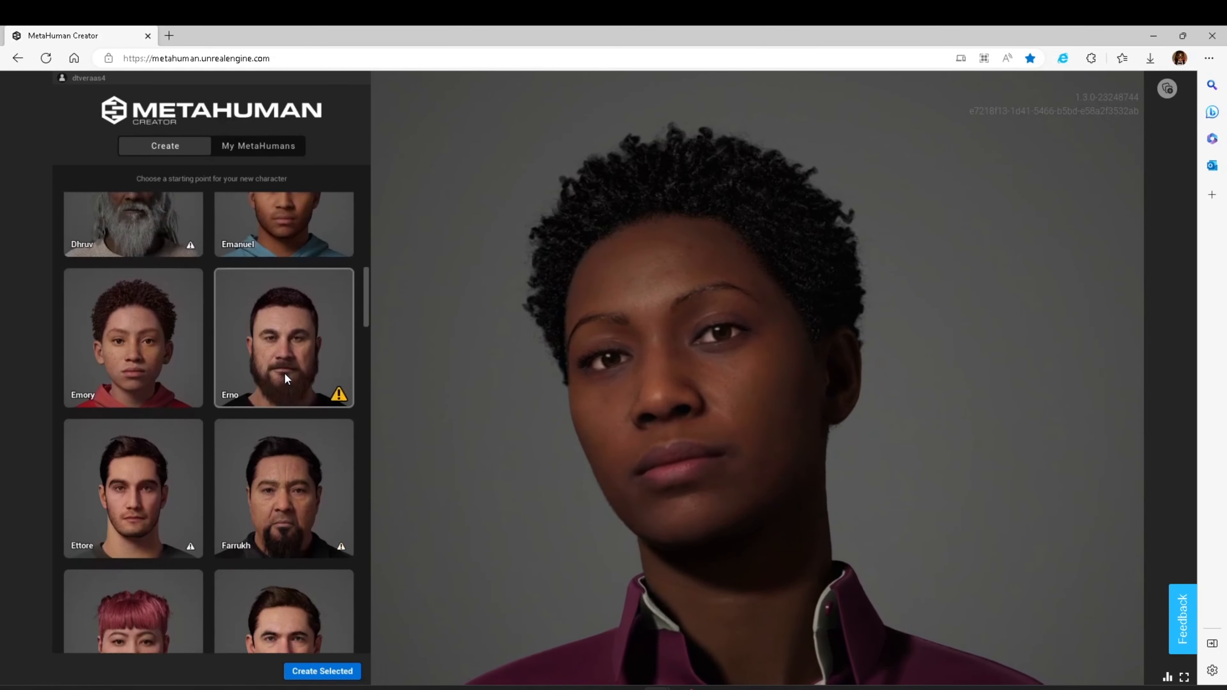
mouse_move(343, 437)
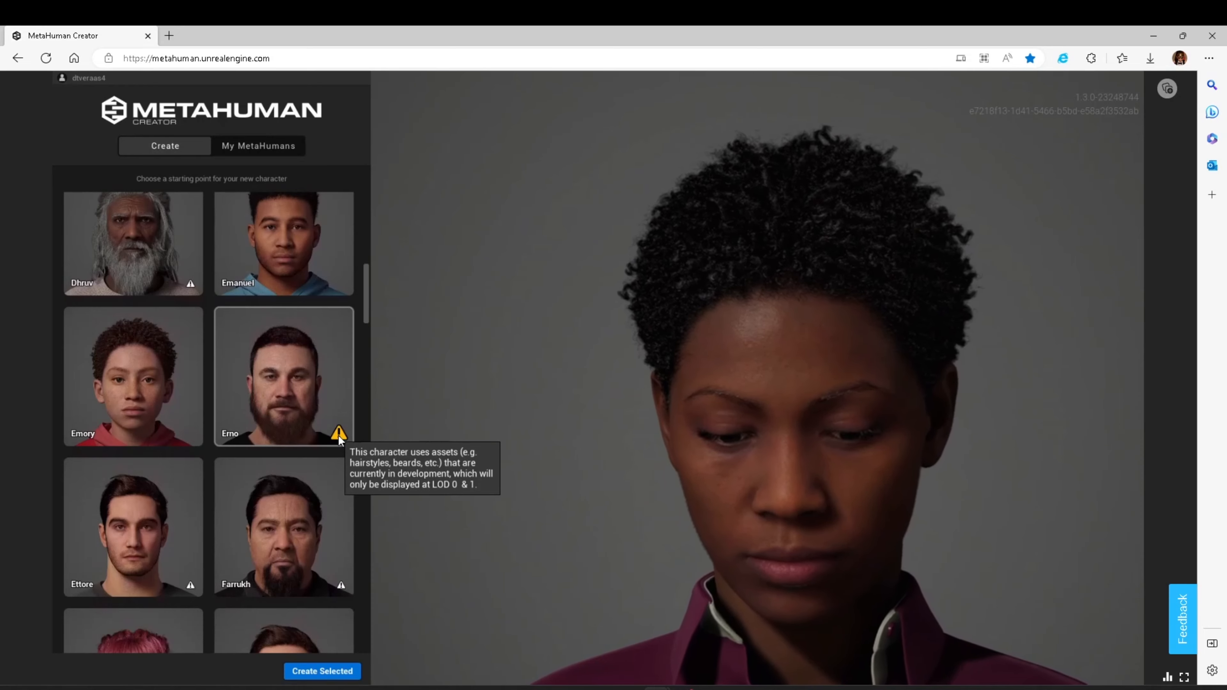
- Create a new MetaHuman using the Dhruv preset as the starting point
click(167, 385)
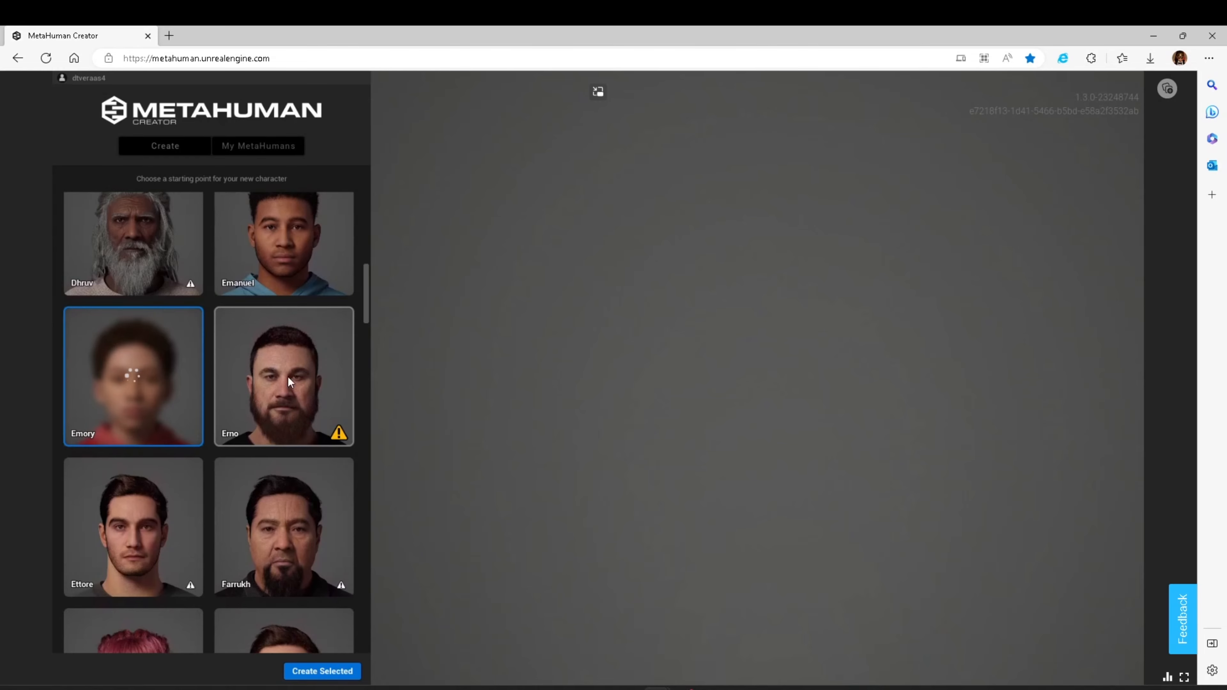
click(151, 261)
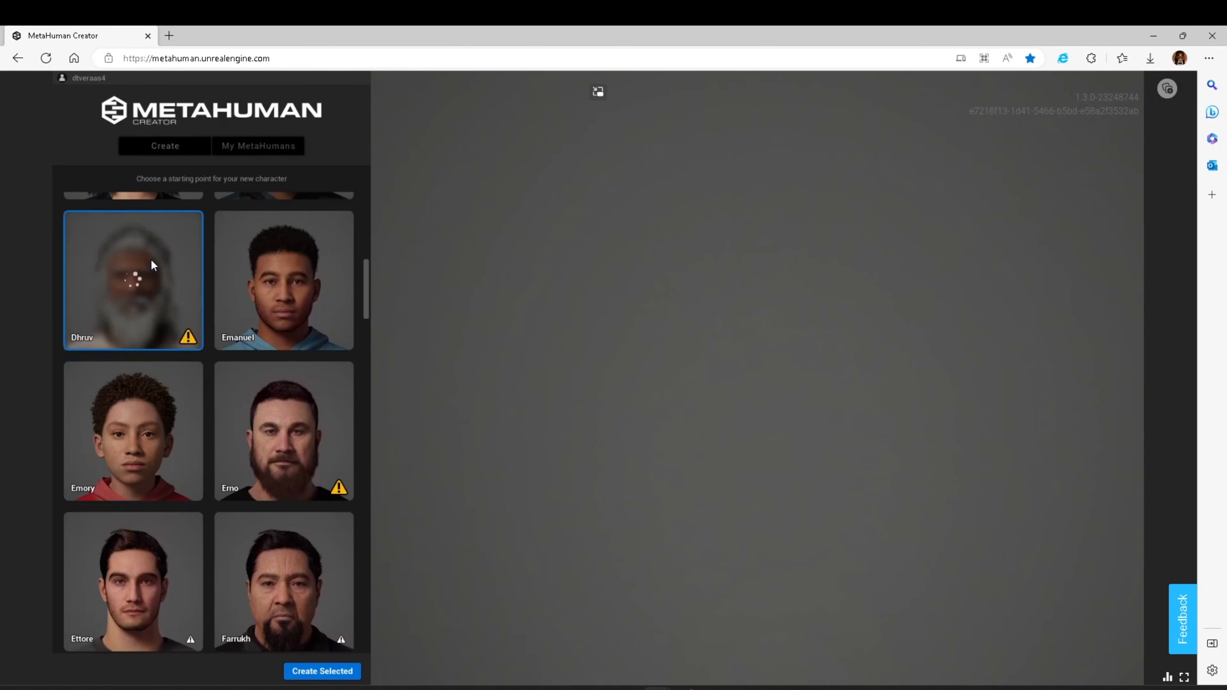
mouse_move(190, 341)
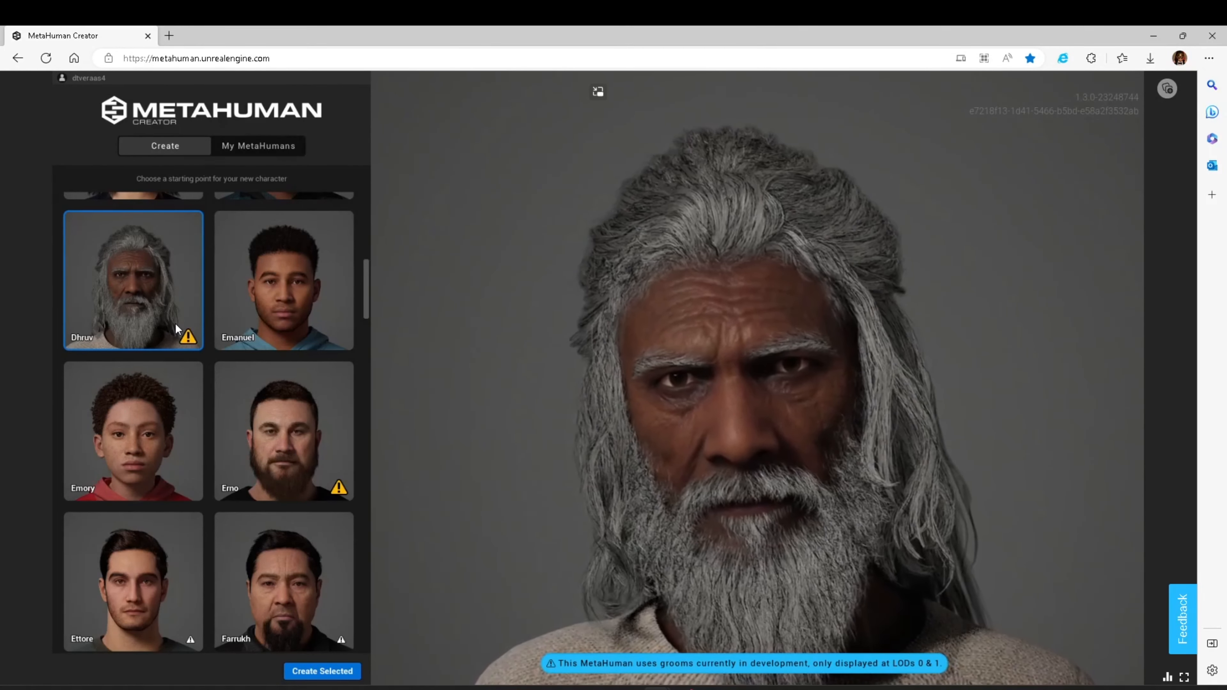
click(321, 671)
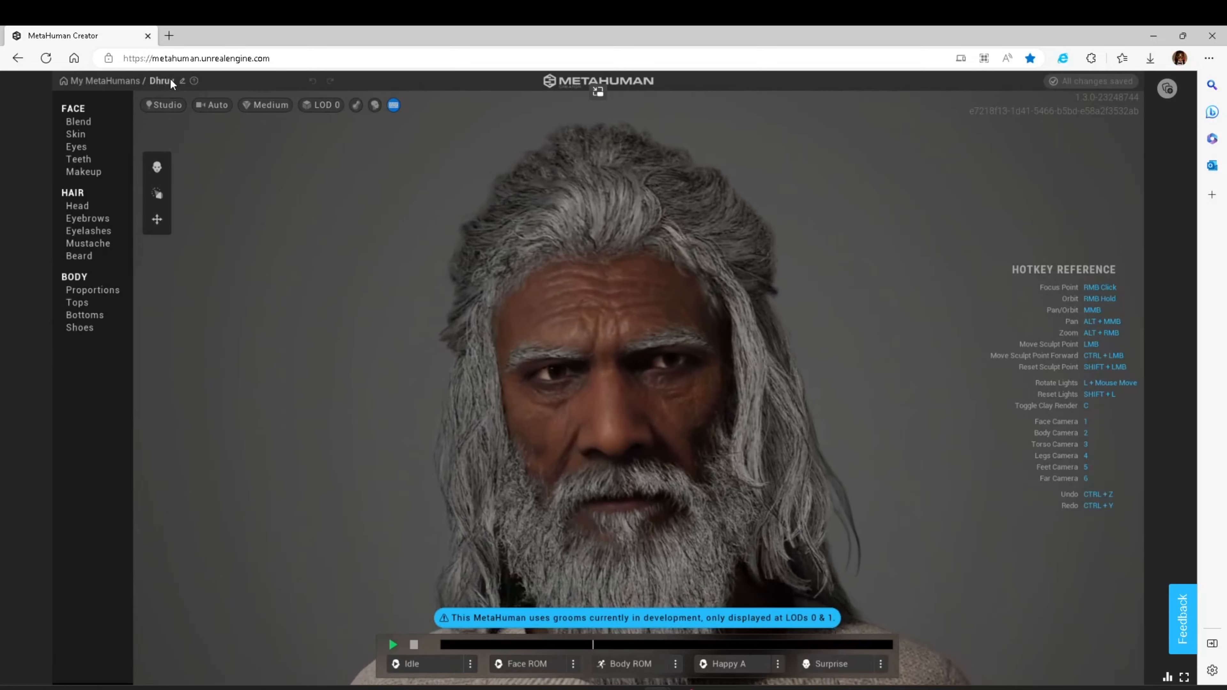
- Replace the new MetaHuman's preset name with the chosen first name
double_click(170, 79)
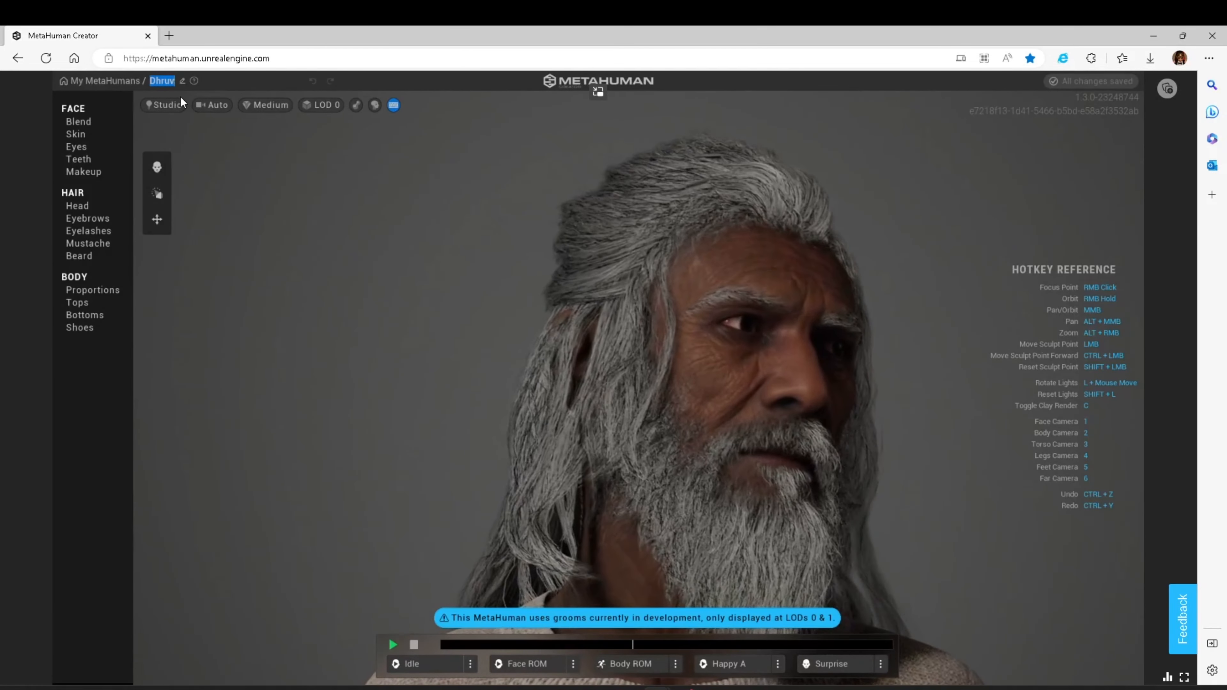
text(Danny)
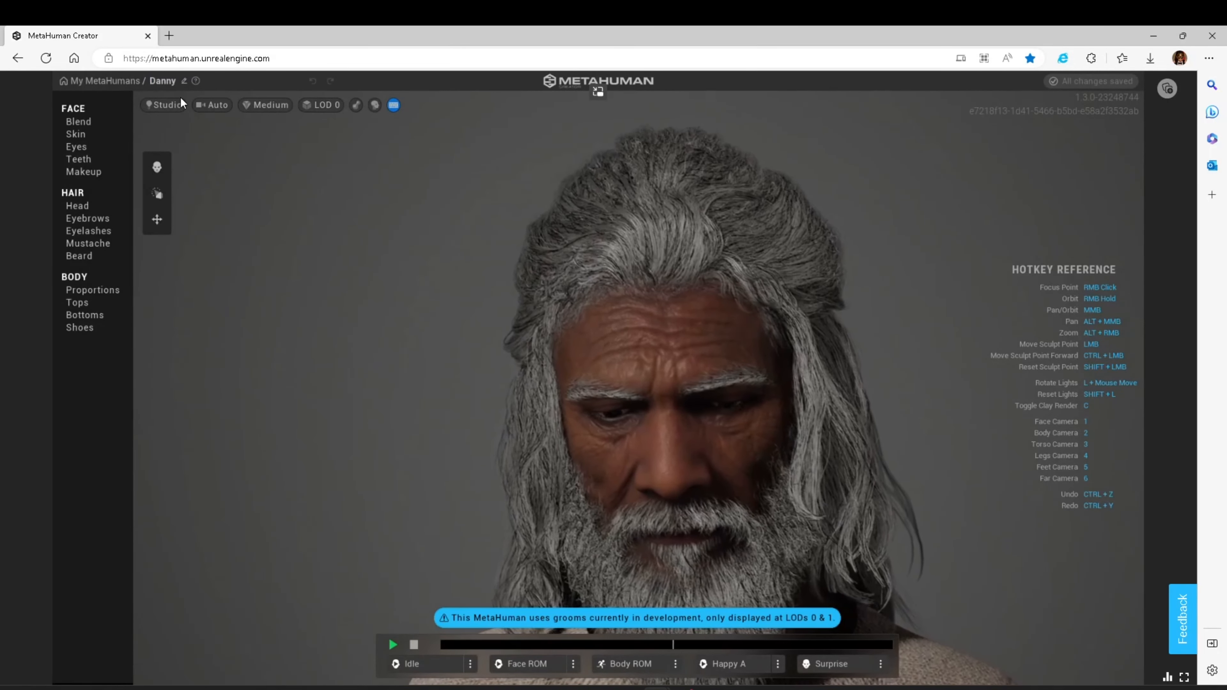
key(Return)
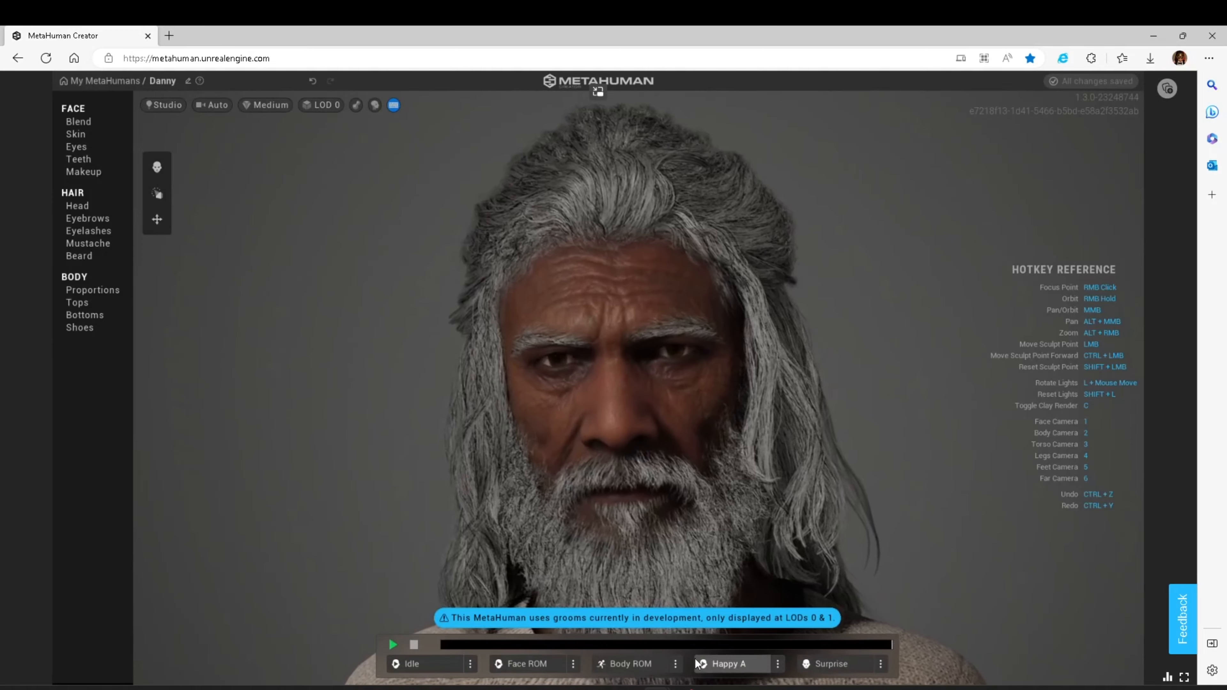
- Try the Happy facial pose in the Idle animation slot, and assign the Happy A expression loop to that slot
click(470, 664)
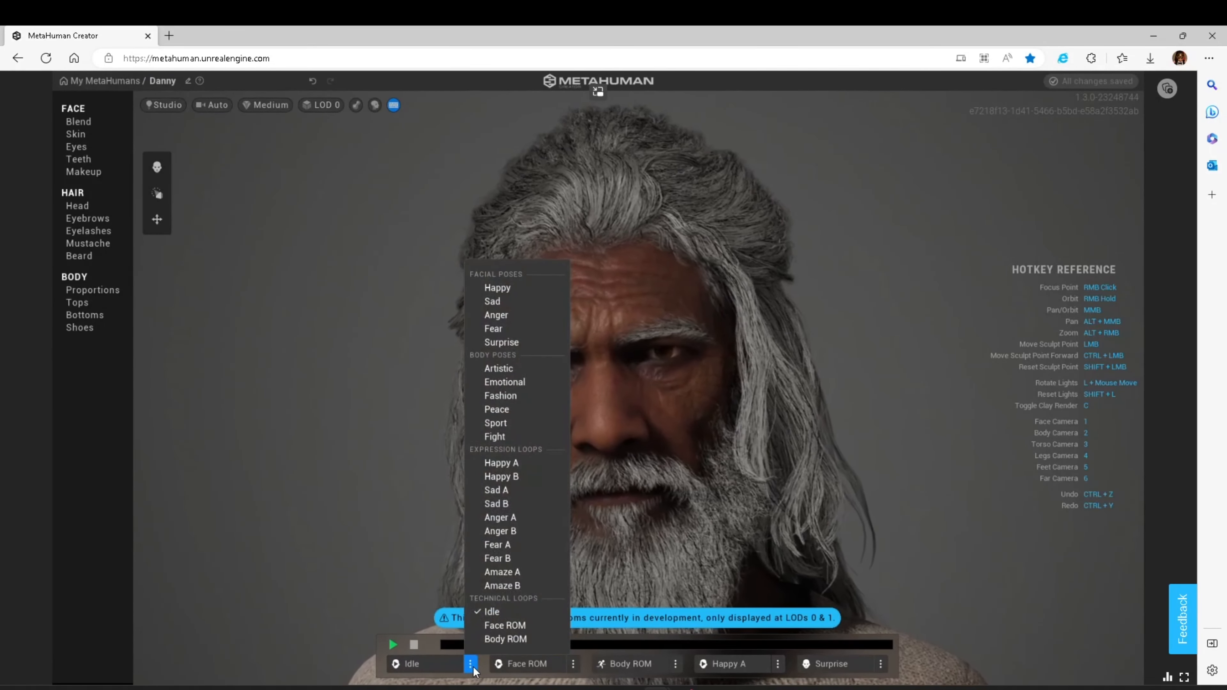
click(493, 291)
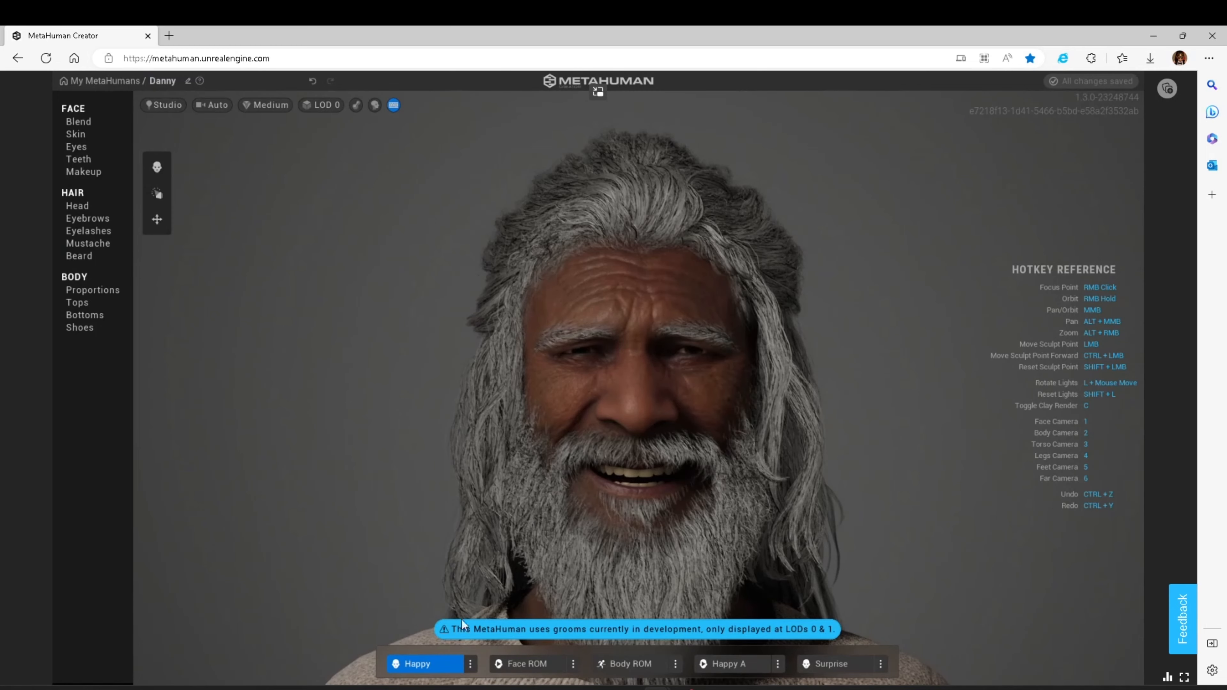
click(470, 663)
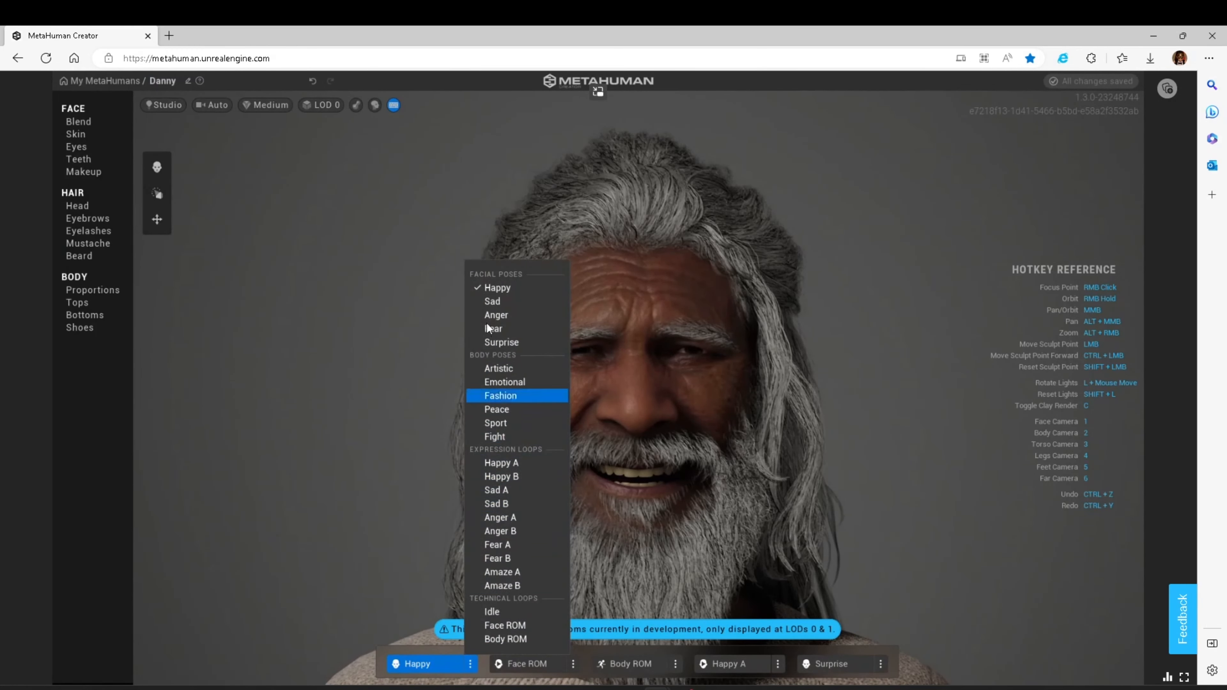
click(502, 463)
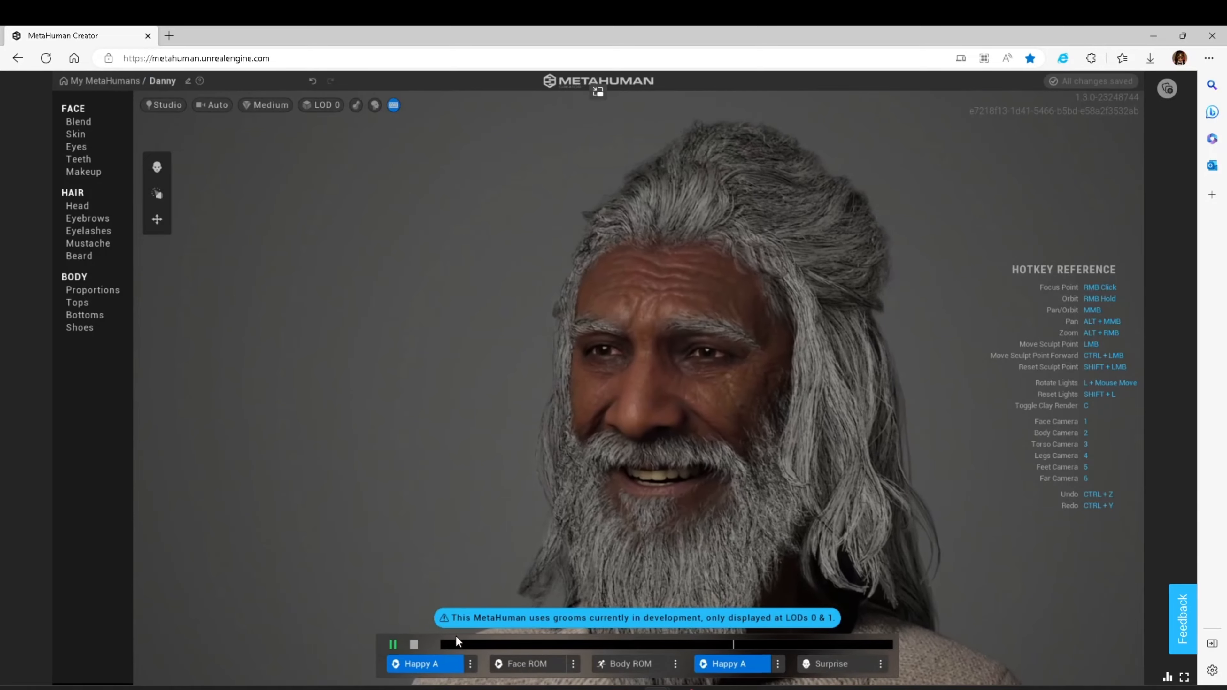
- Examine the pose and loop options offered for the first Happy A, Face ROM, Body ROM and Surprise animation slots
click(470, 664)
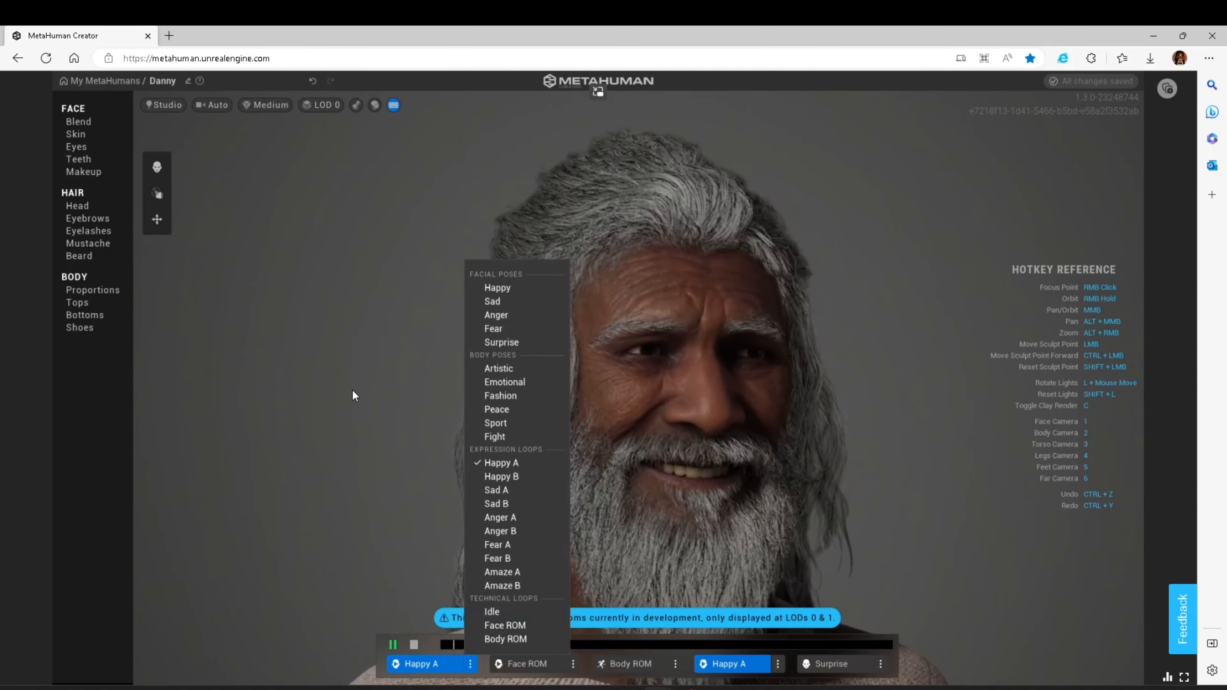
click(352, 390)
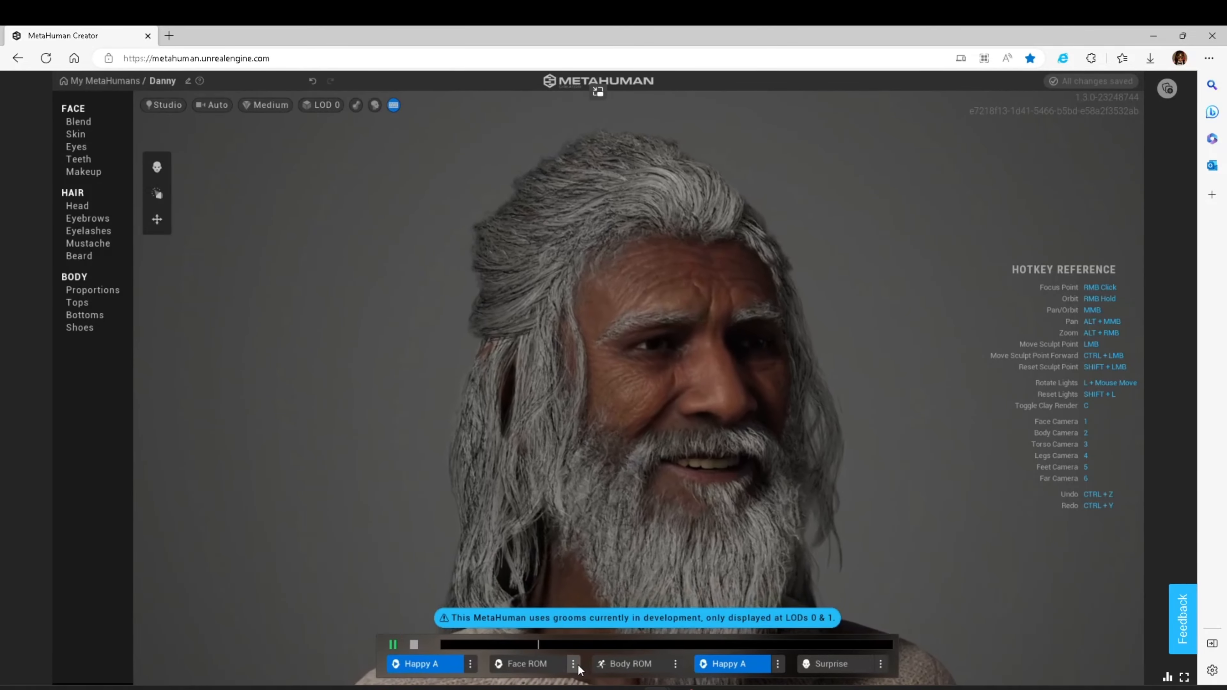
click(573, 664)
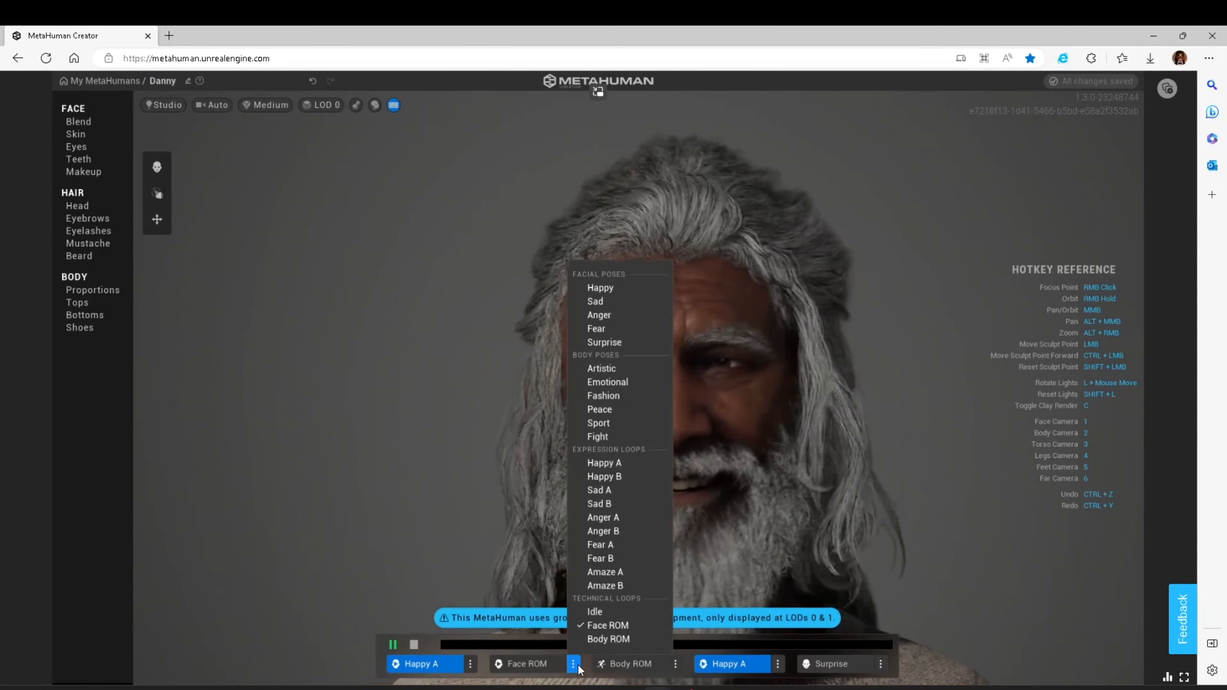
click(578, 666)
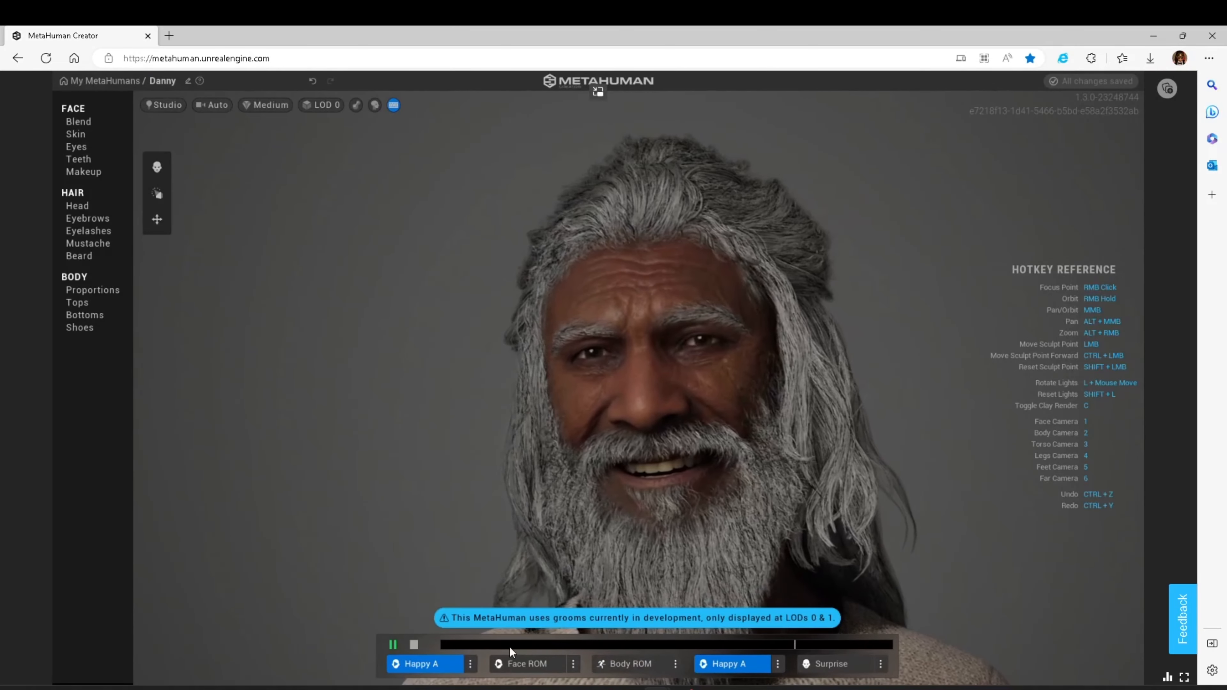
click(677, 664)
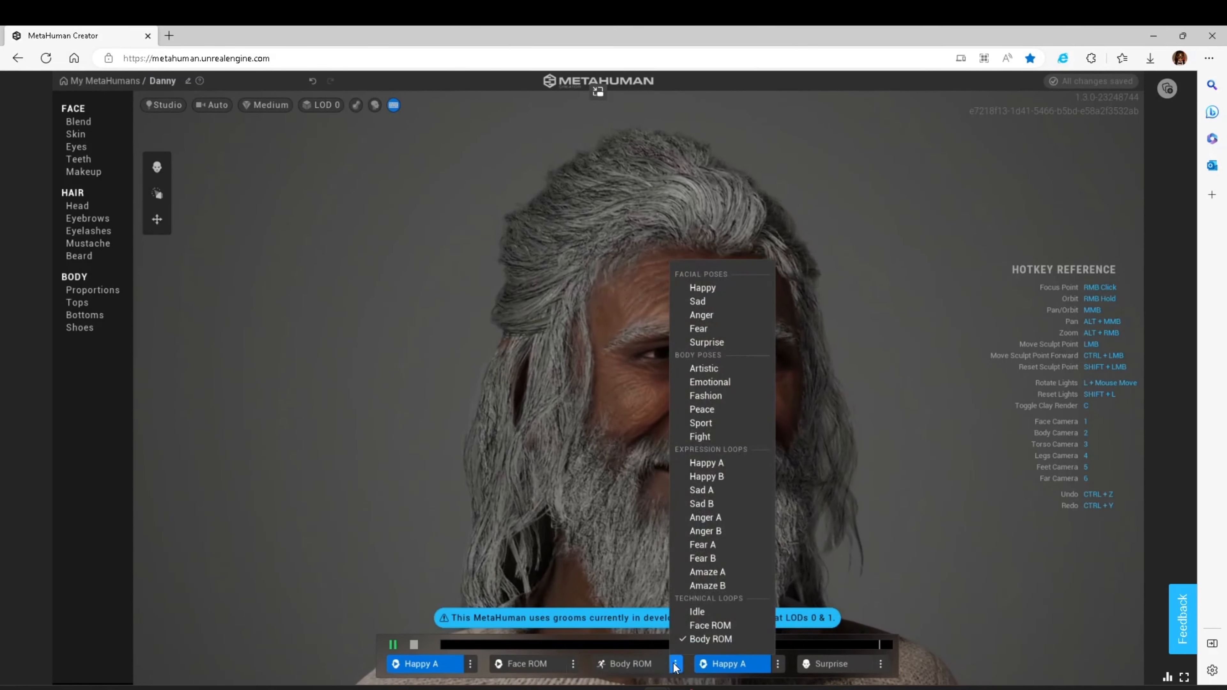
click(677, 665)
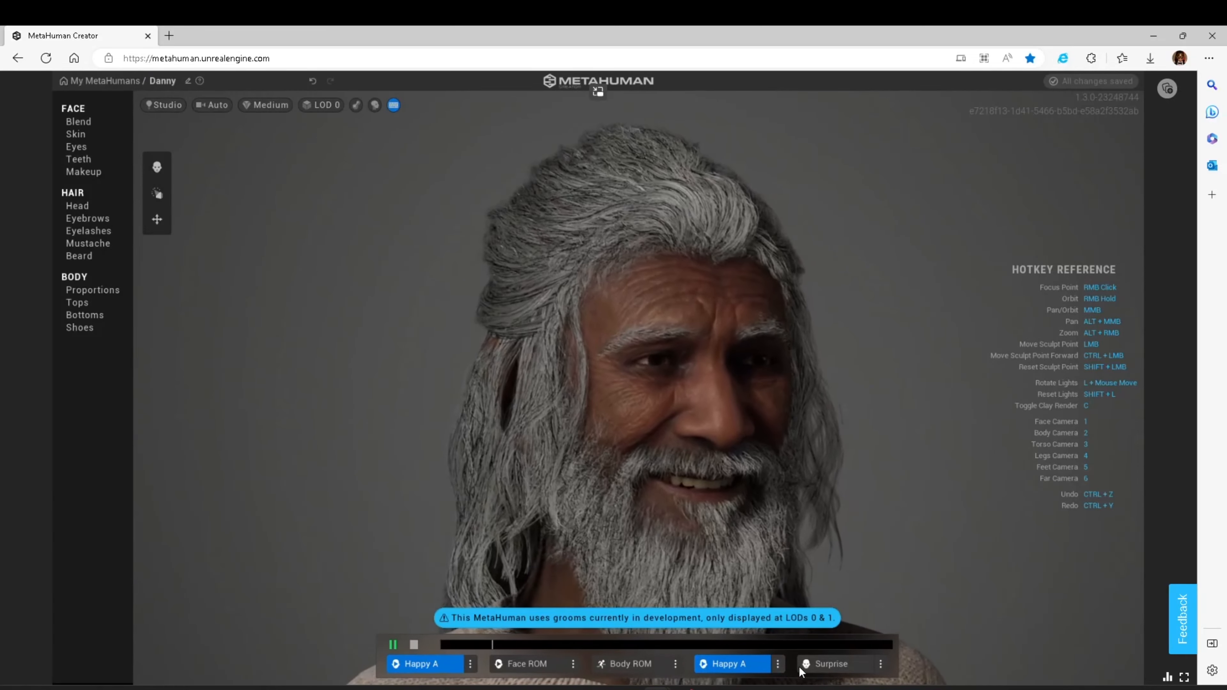
click(882, 664)
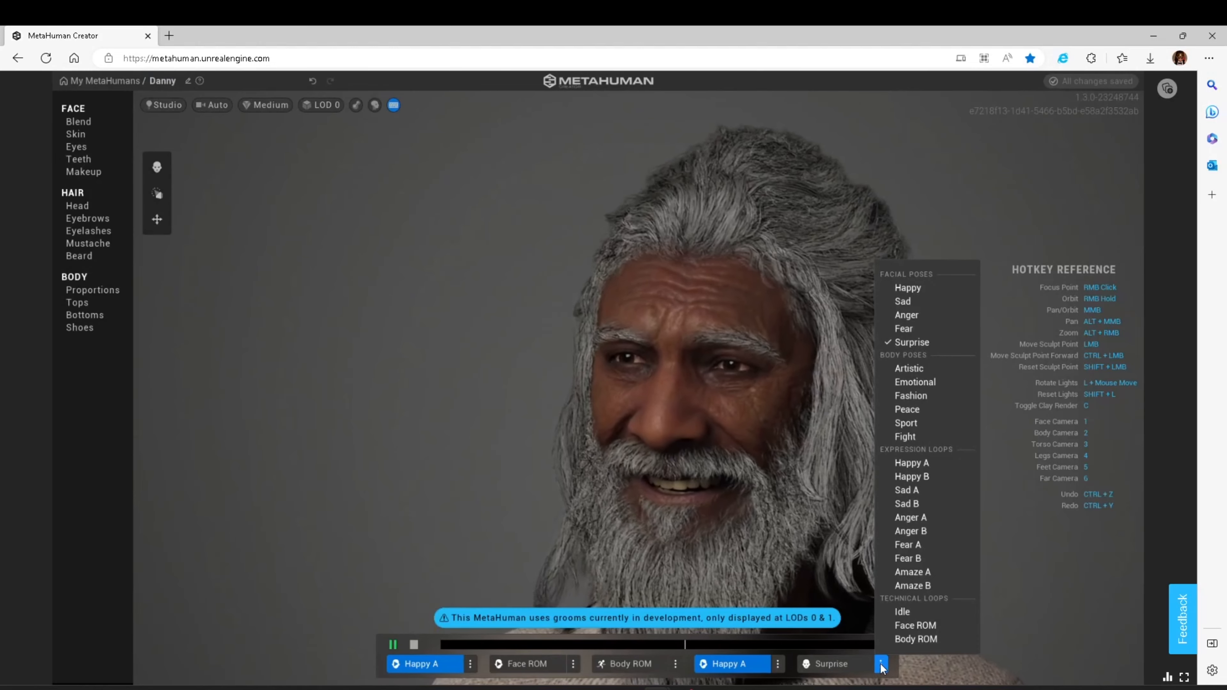
click(881, 664)
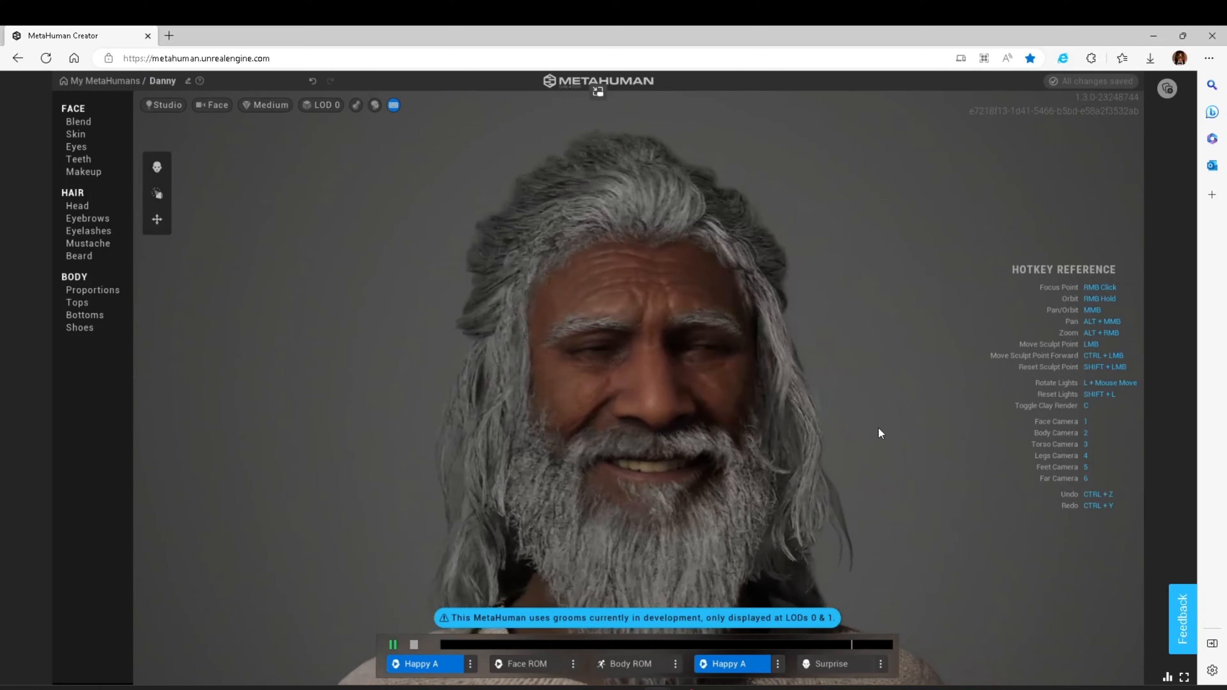
- View the character through the Face, Body, Torso, Legs, Feet and Far cameras, and return to the Face camera
key(1)
key(2)
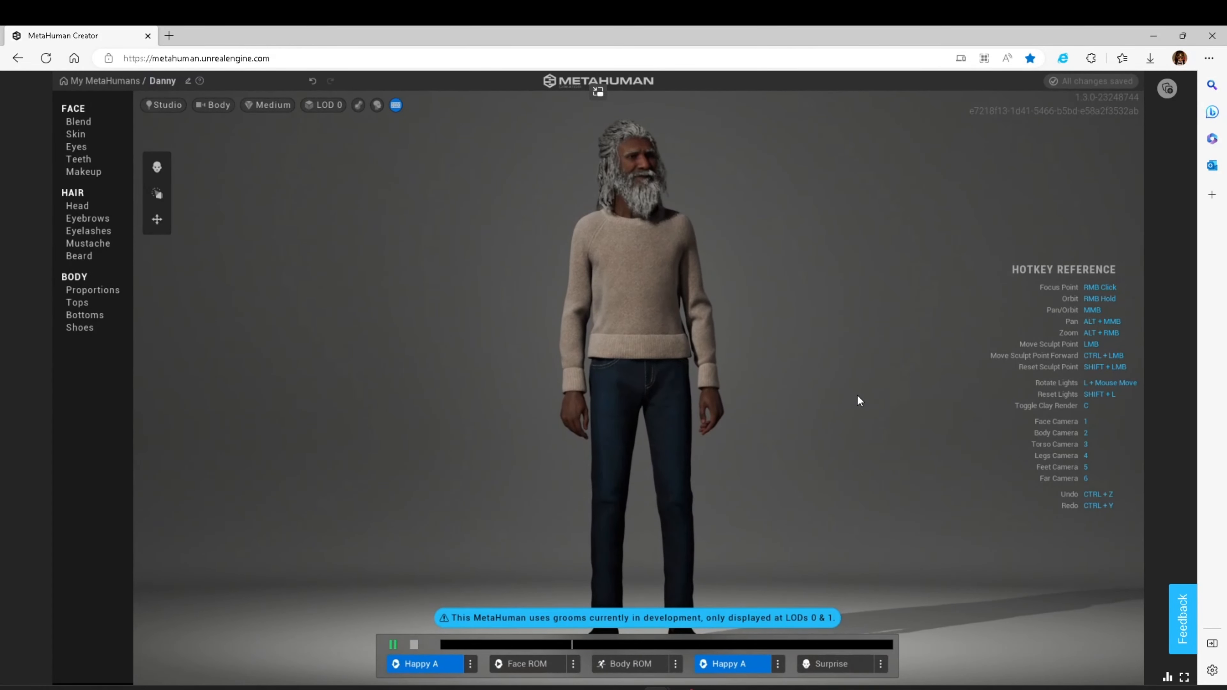
key(3)
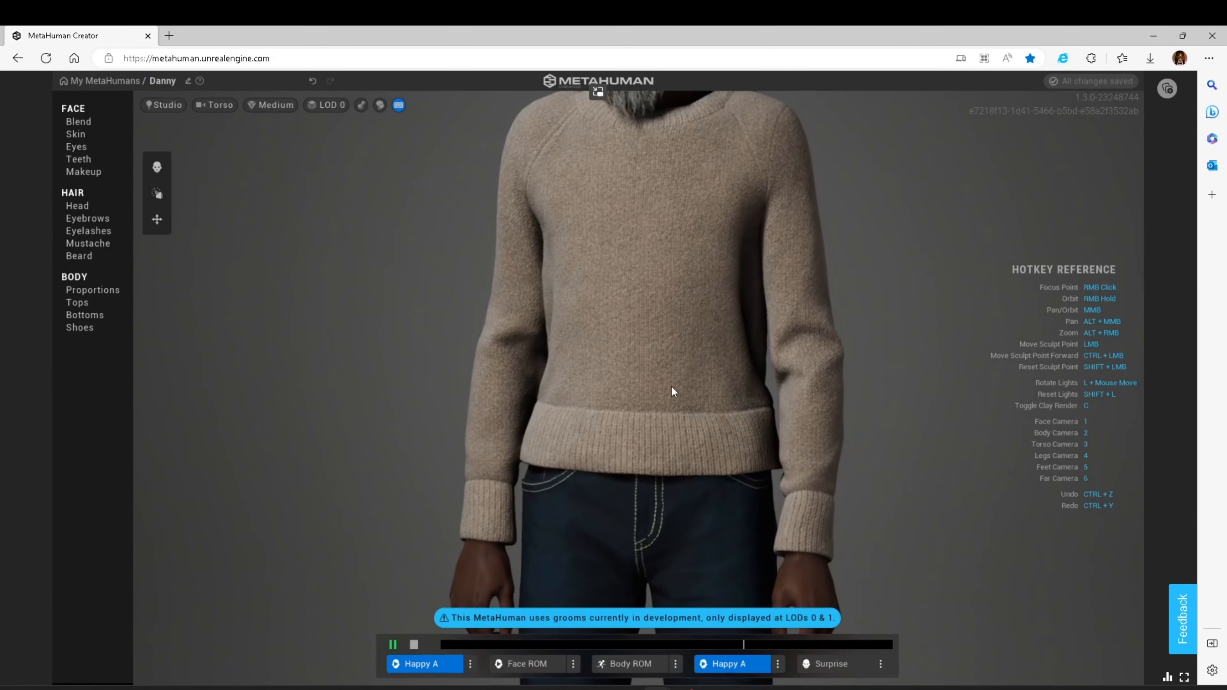
key(4)
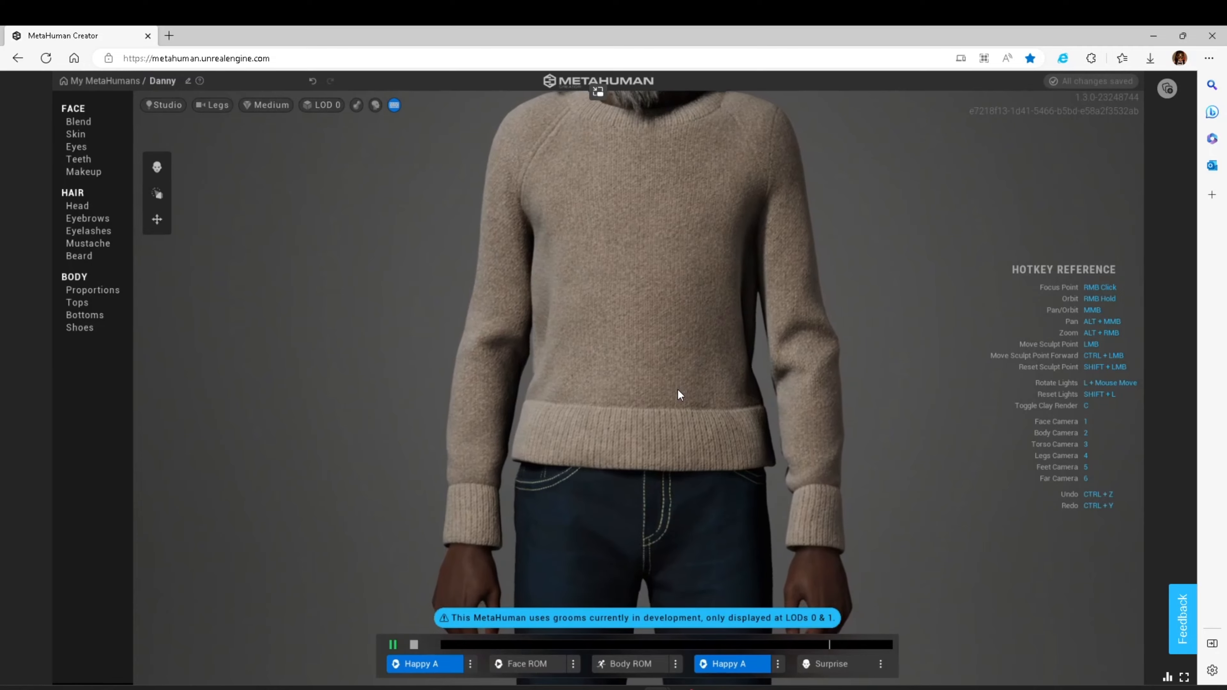
key(5)
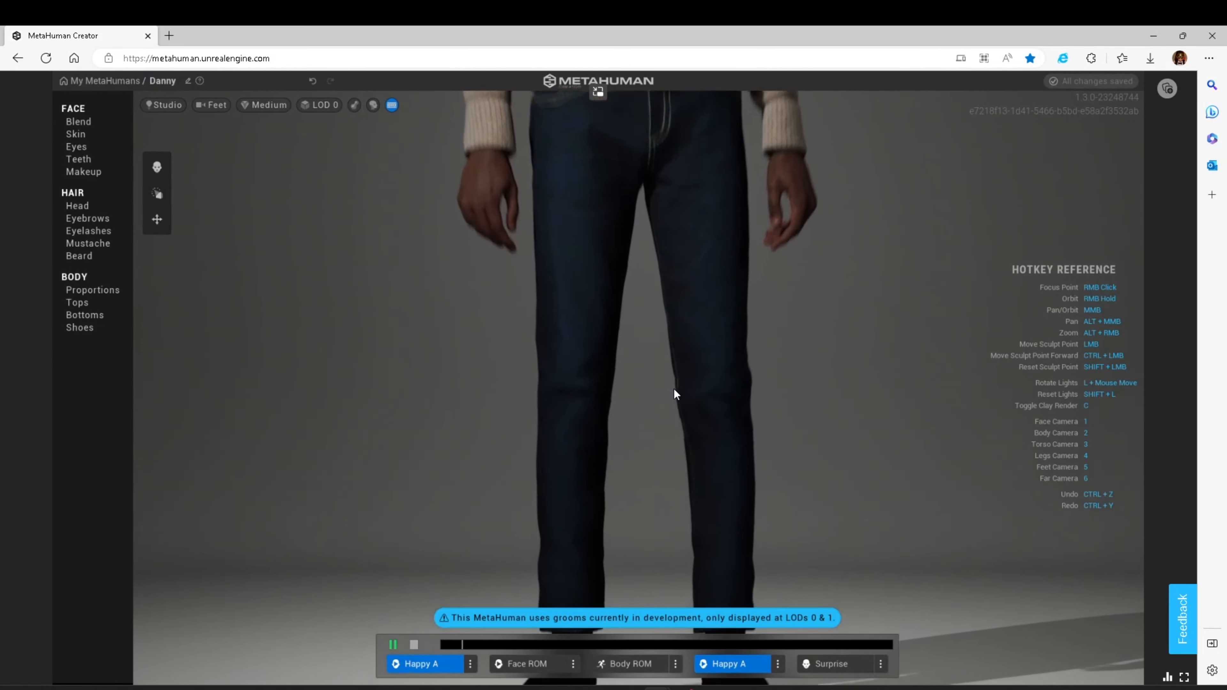
key(6)
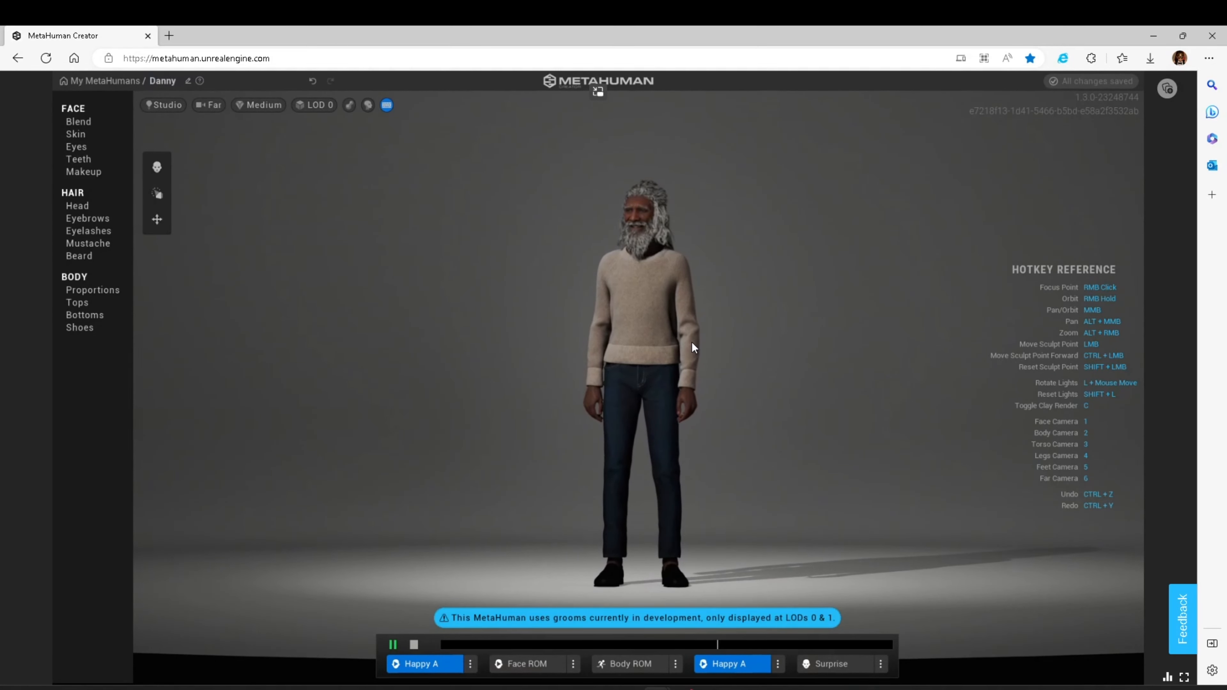
key(1)
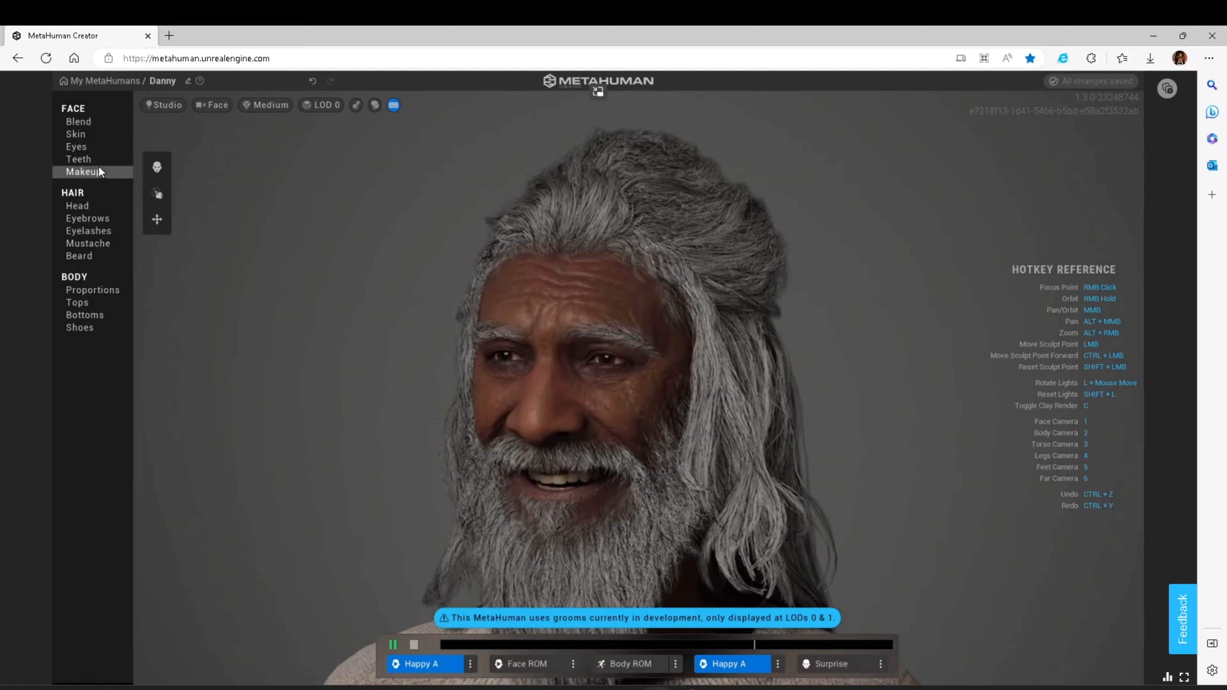
- Darken the character's skin color to about U 0.96 and V 0.85
click(94, 137)
click(92, 148)
click(90, 136)
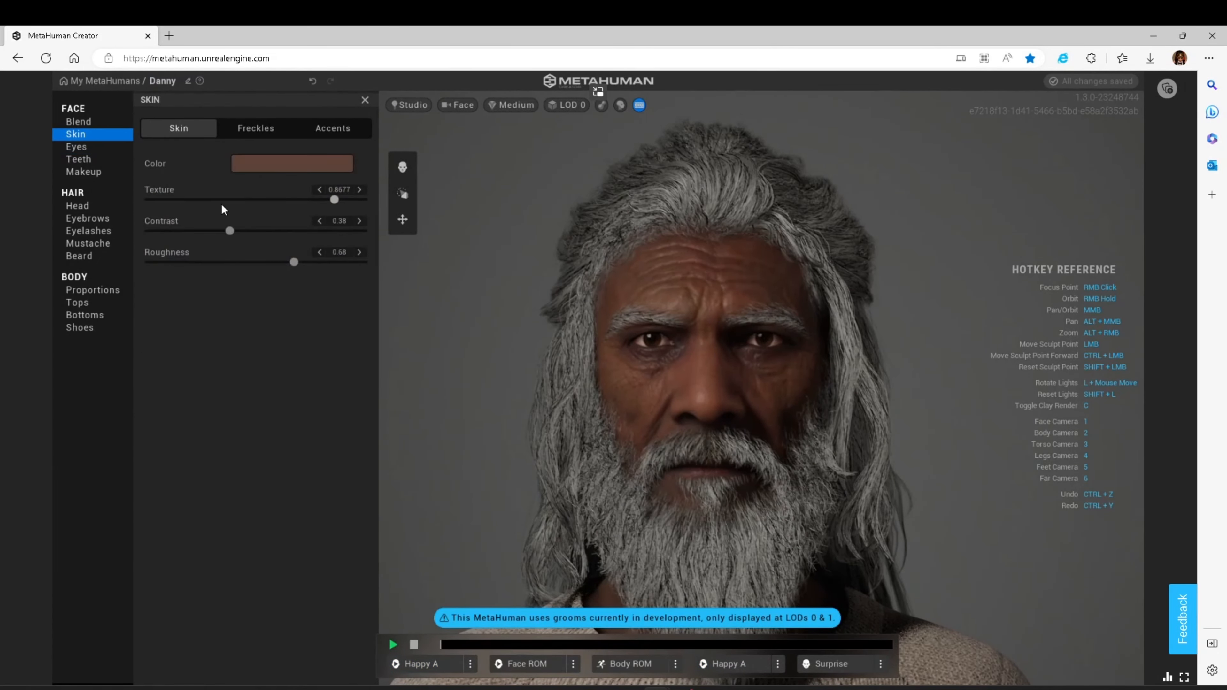
click(247, 163)
mouse_move(318, 230)
mouse_down()
mouse_move(243, 262)
mouse_move(438, 207)
mouse_move(409, 228)
mouse_move(457, 193)
mouse_move(429, 259)
mouse_up()
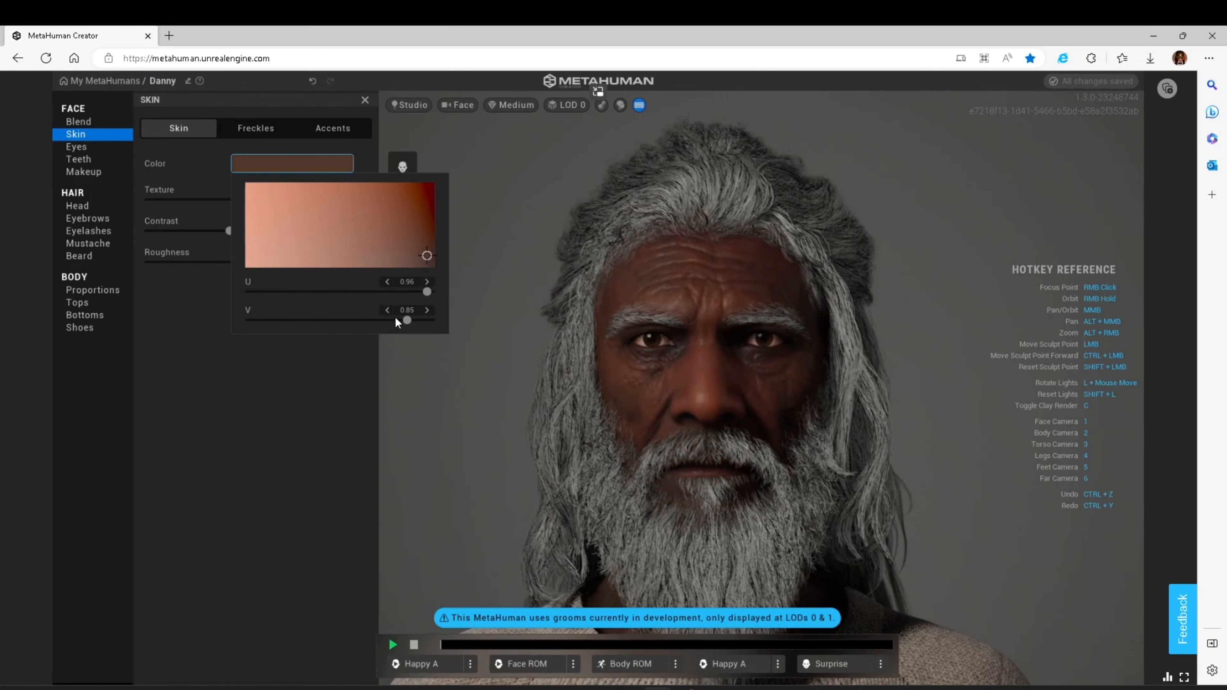
click(208, 411)
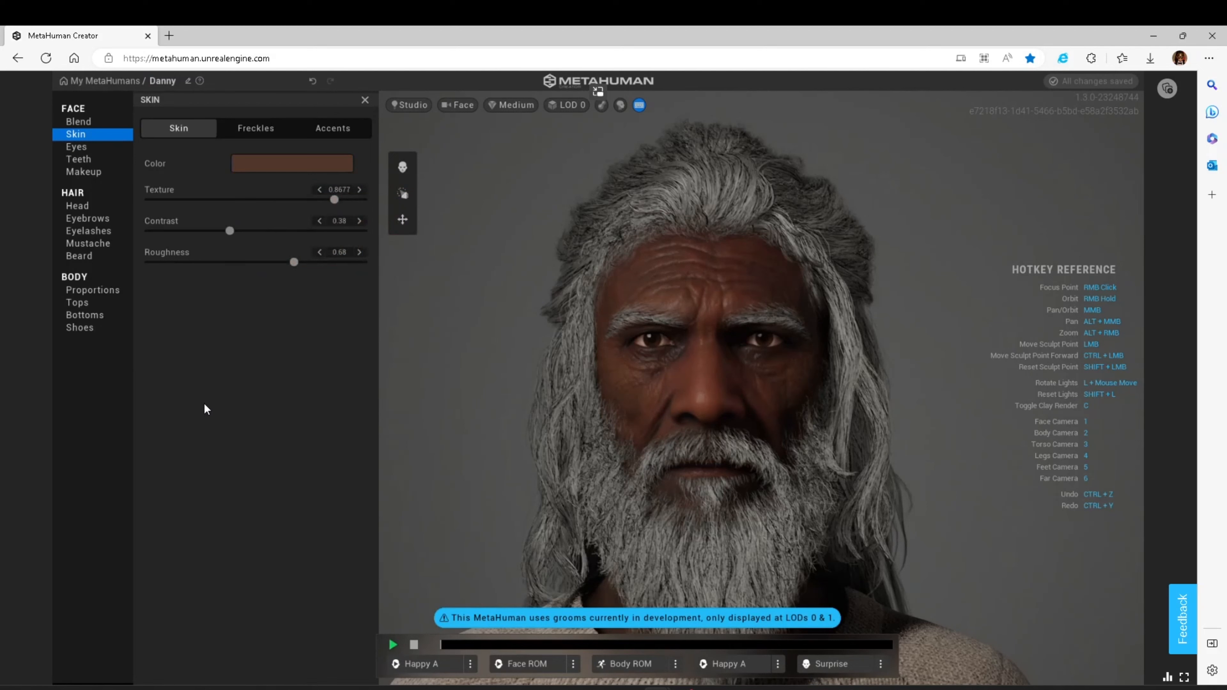
- Try eye Preset 005 and Preset 011, and apply the dark brown Preset 001 to the eyes
click(88, 151)
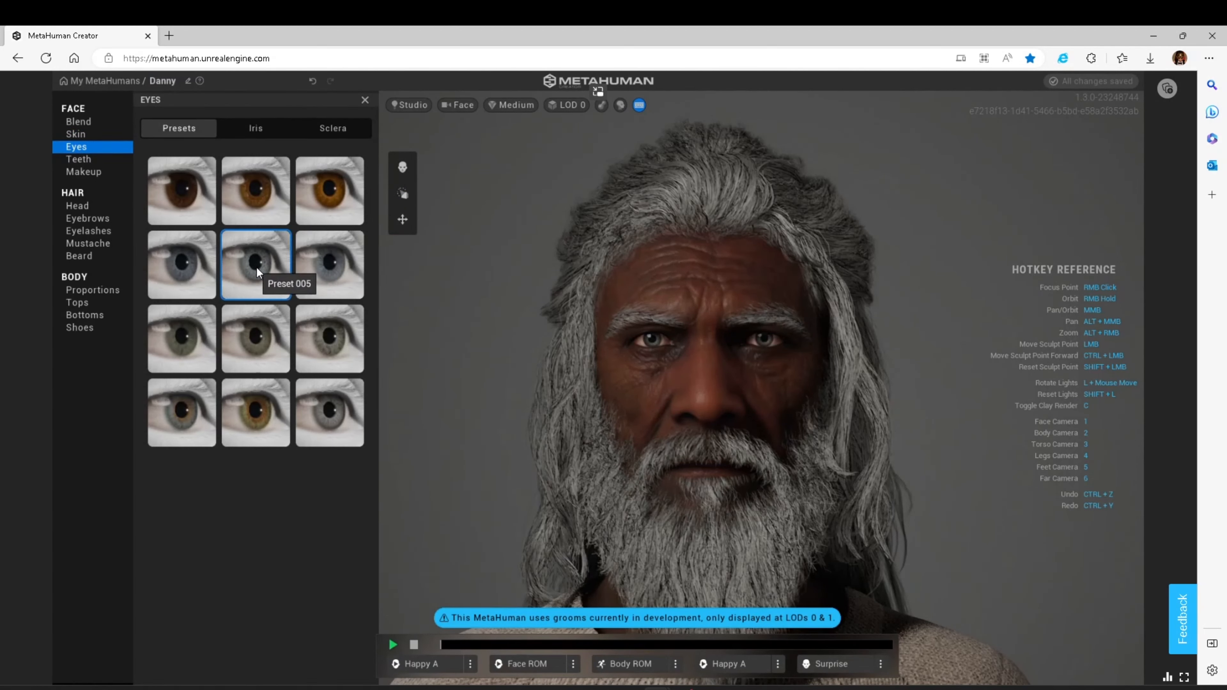
click(243, 432)
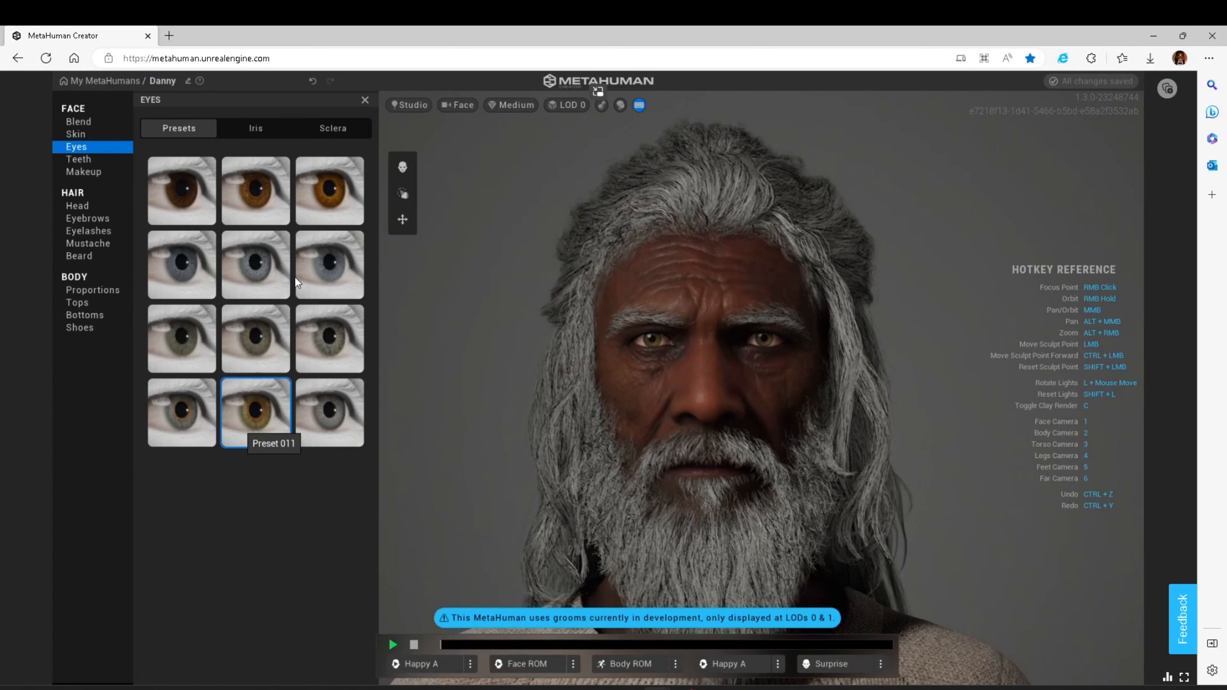
click(188, 190)
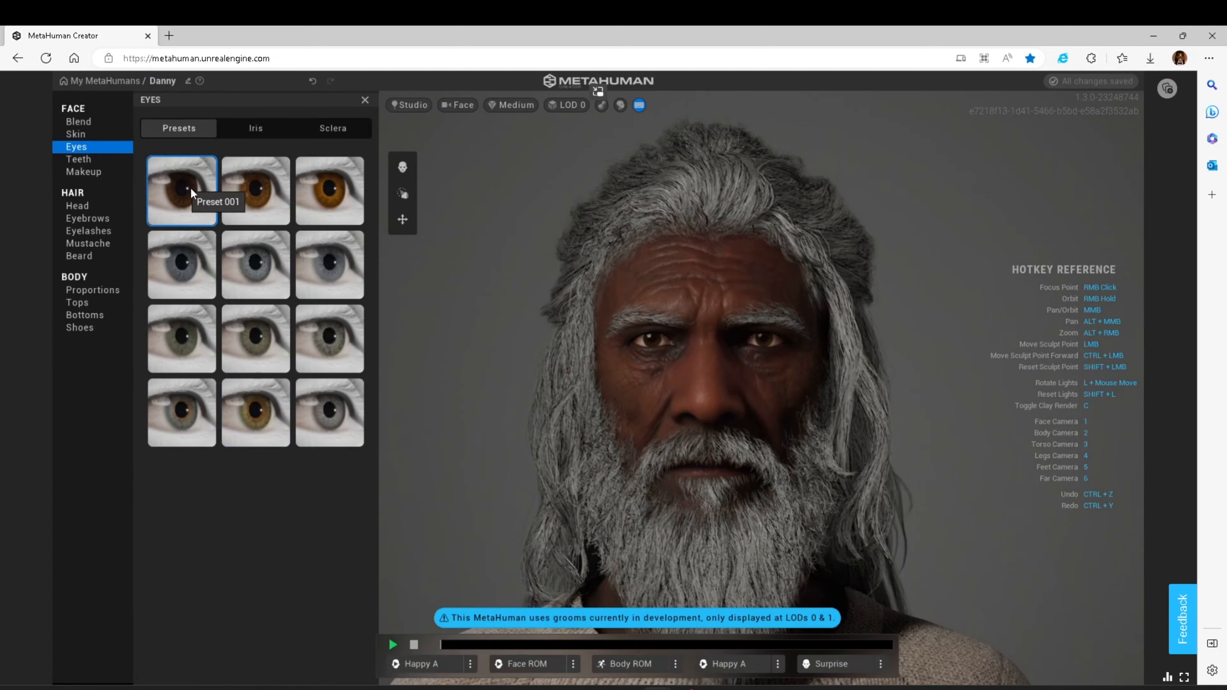
- Give both irises the first pattern with Iris Saturation 0.30, and set their Detail Color to about U 0.57 and V 0.67
click(274, 134)
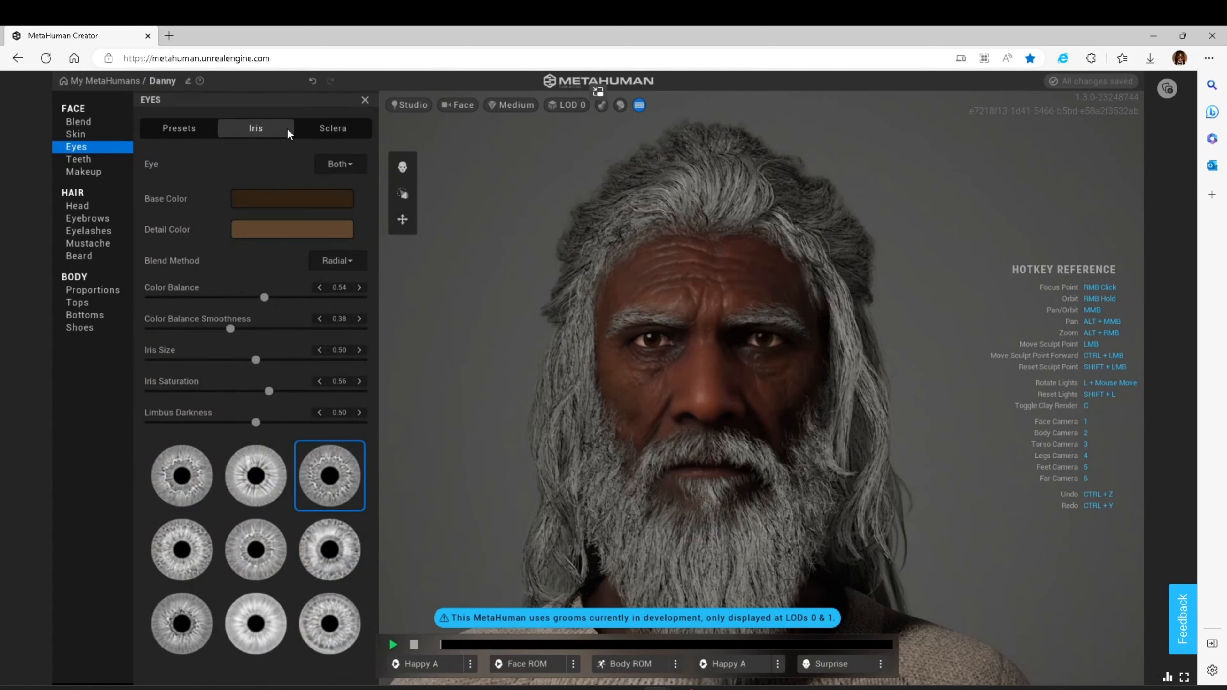
click(328, 132)
click(272, 134)
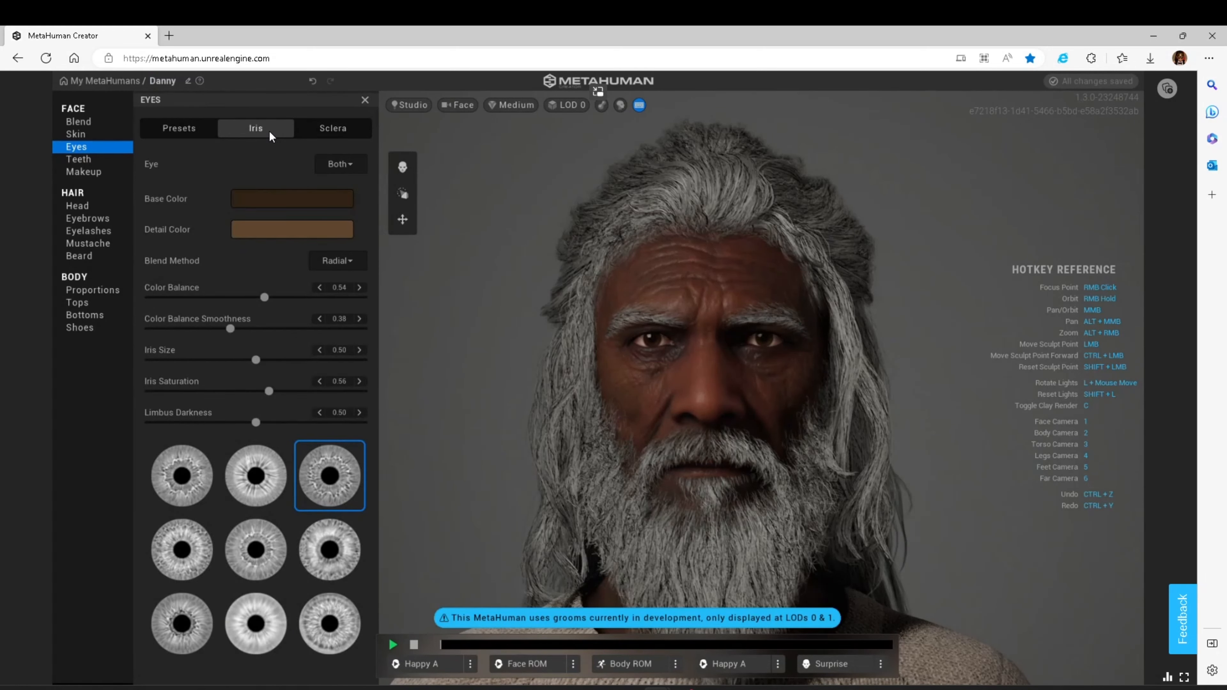
click(328, 133)
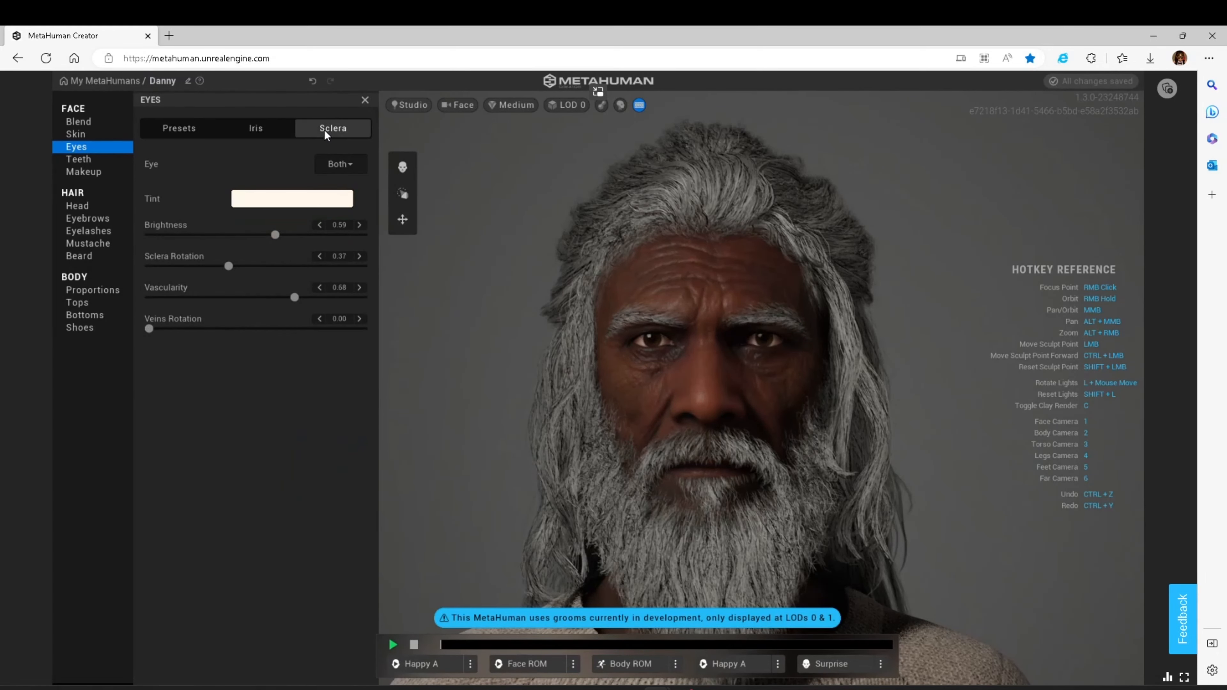
click(269, 136)
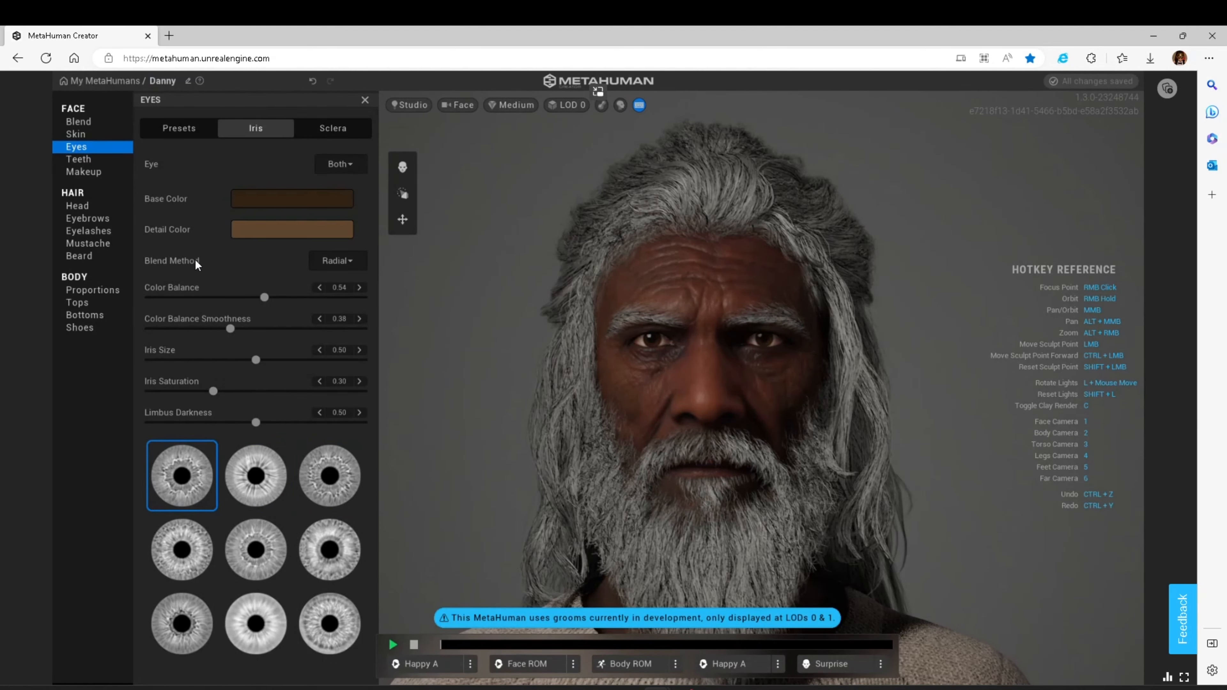
click(262, 234)
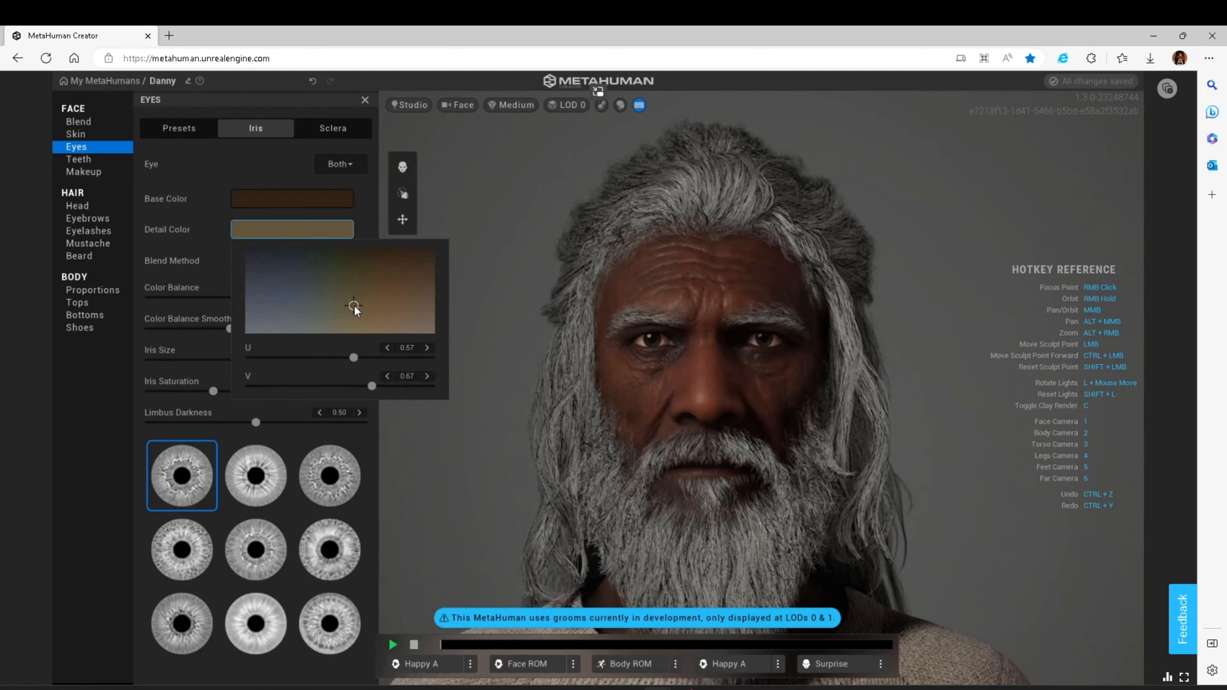
click(272, 416)
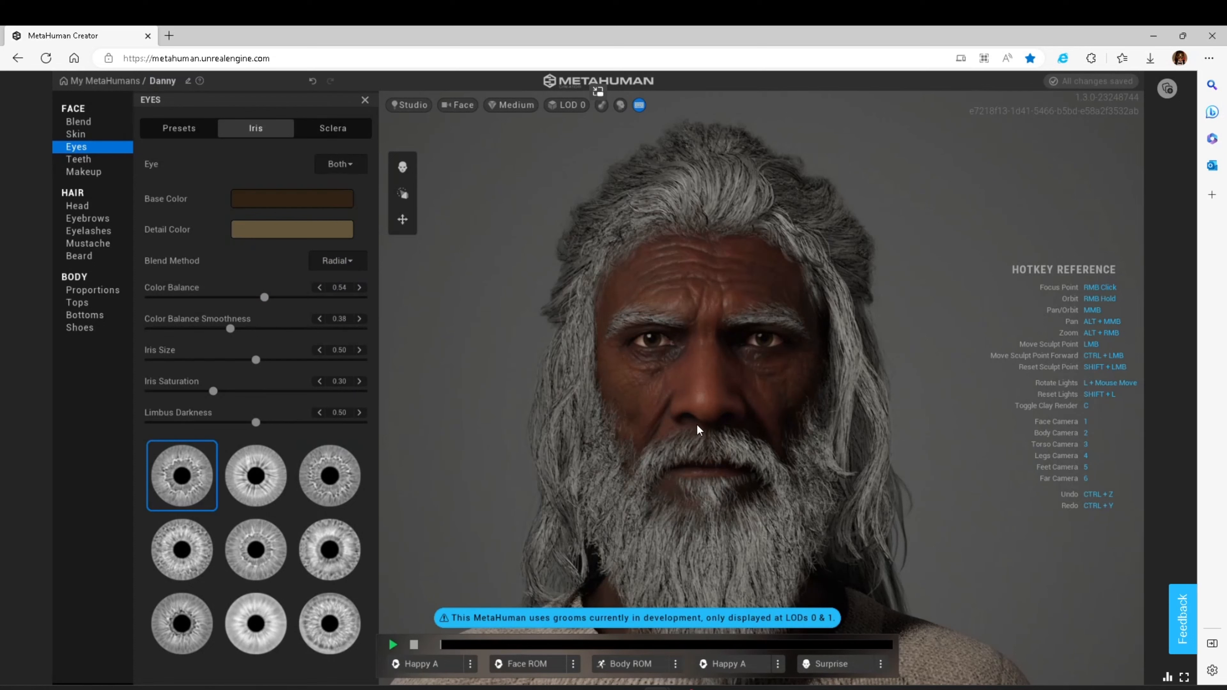
- Set the teeth Variation to 0.45, and adjust the Tooth Color to a paler pinkish tone and the Gum Color to a stronger red
click(79, 160)
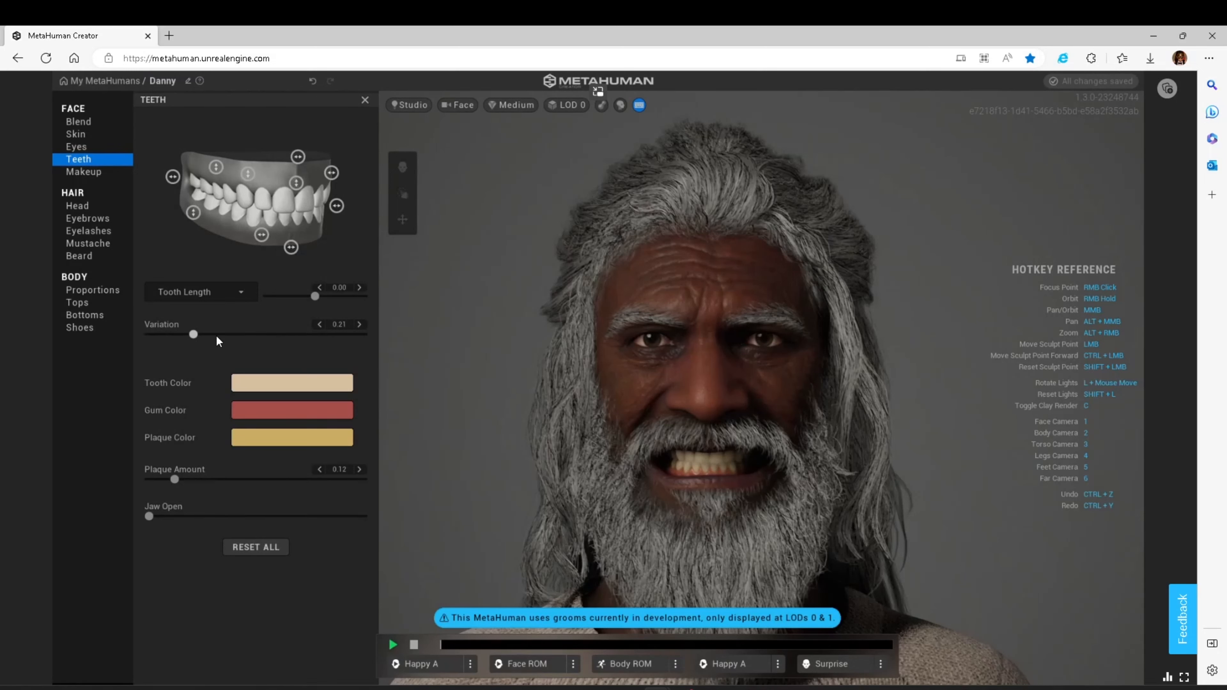
click(282, 385)
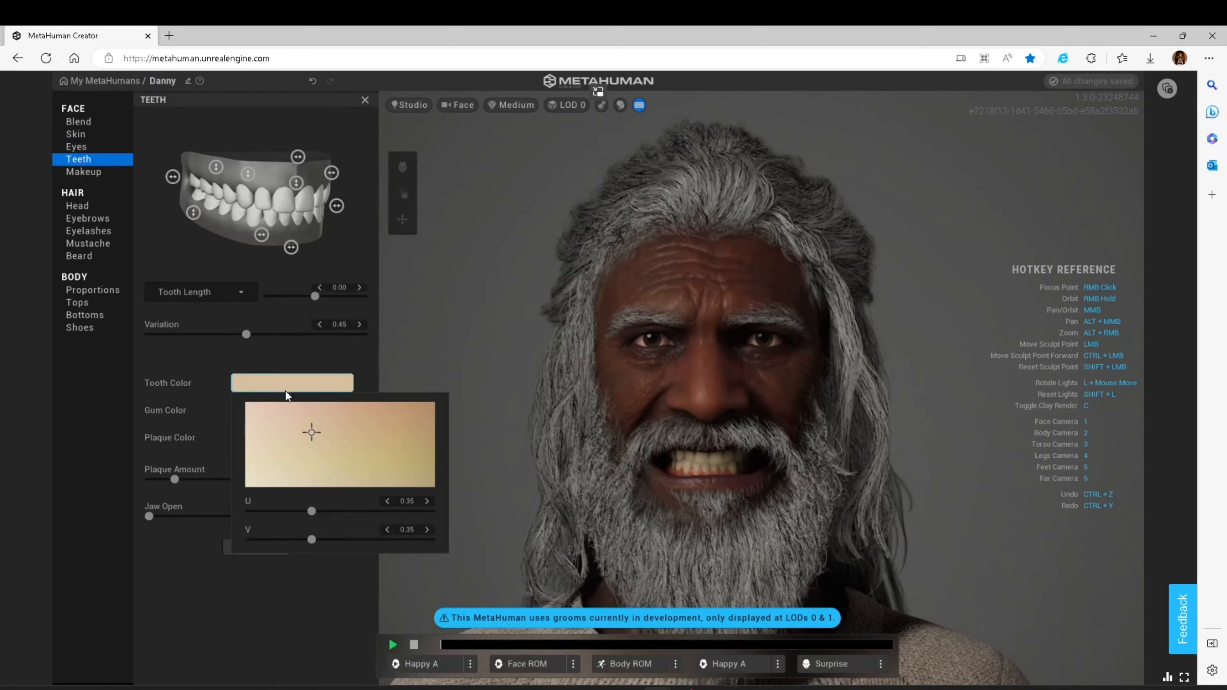
click(284, 417)
click(320, 580)
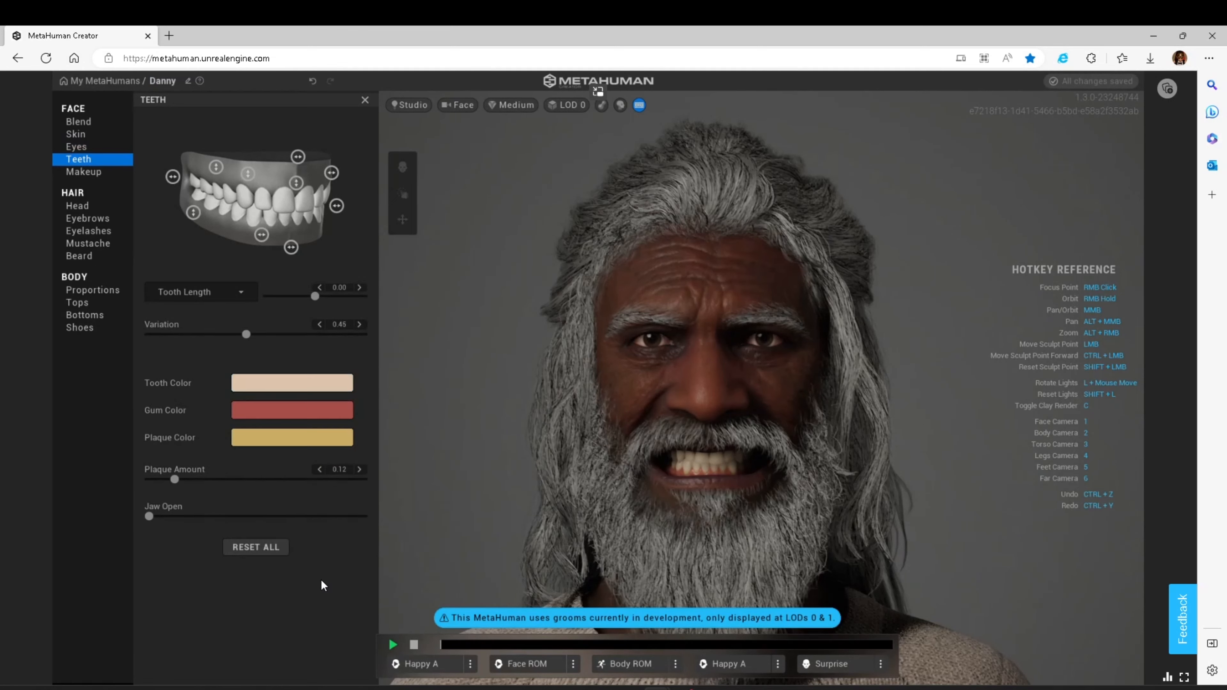
click(283, 411)
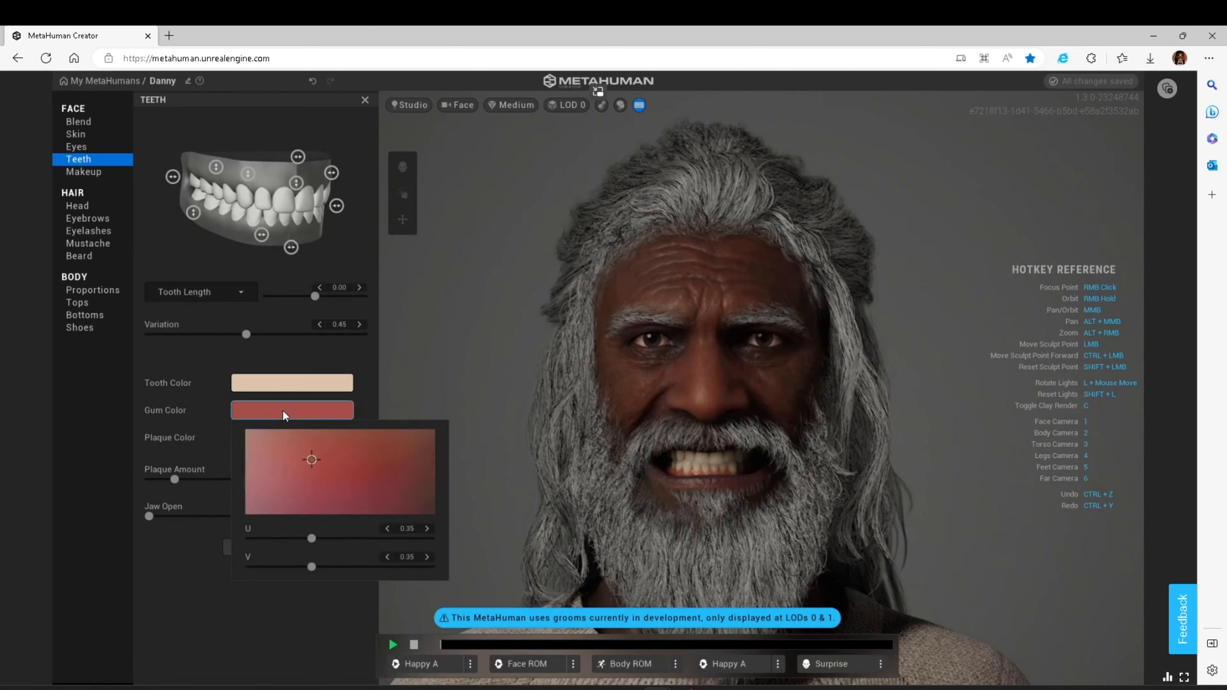
drag(318, 467, 322, 474)
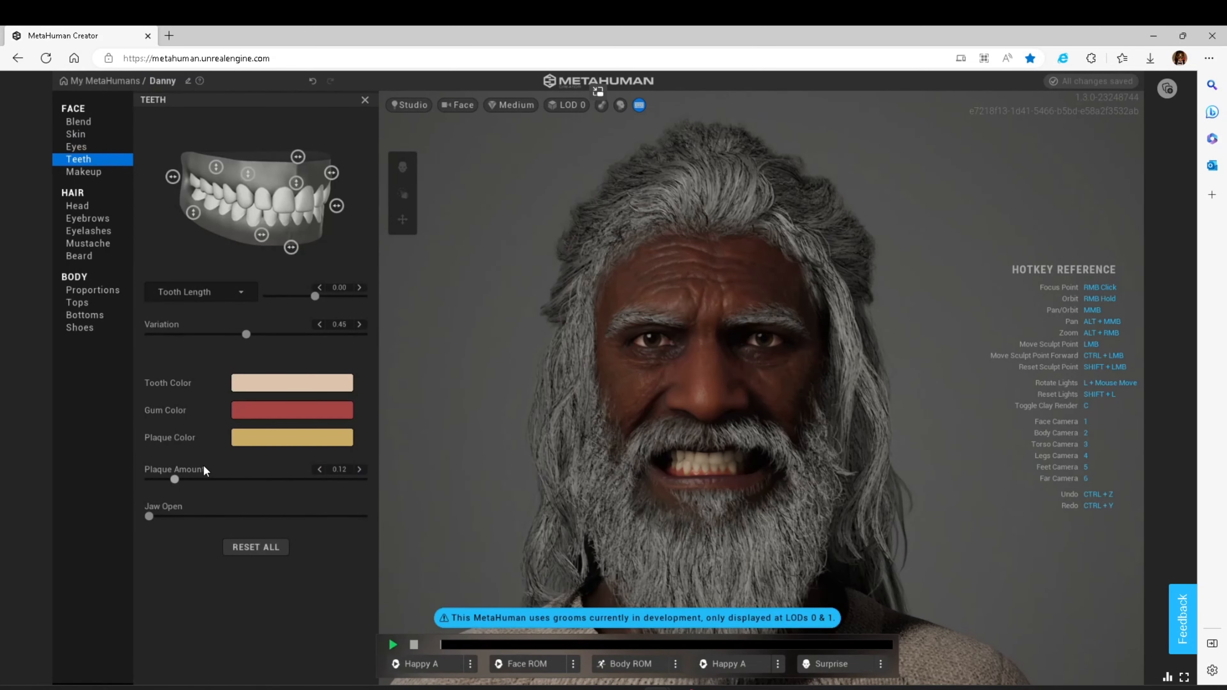
- Fill the face blend circle with four presets: the black-haired woman, bearded Aoi, the short-haired young man and the dark-haired preset in the yellow hoodie
click(77, 123)
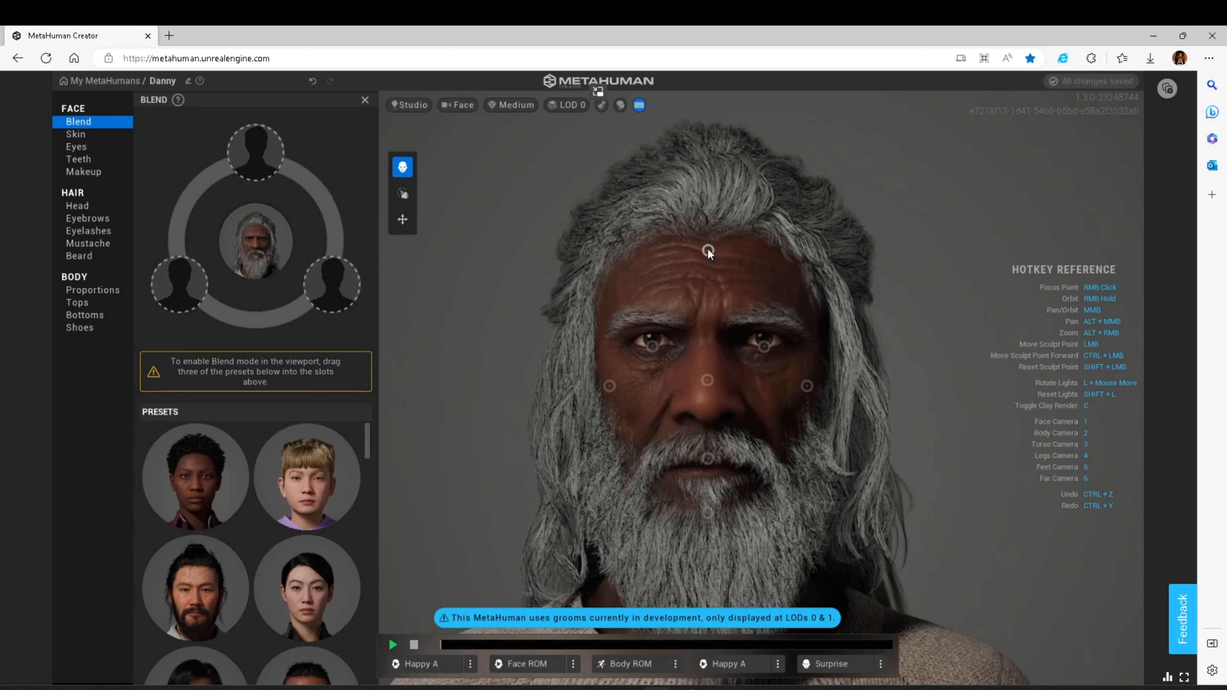
click(708, 251)
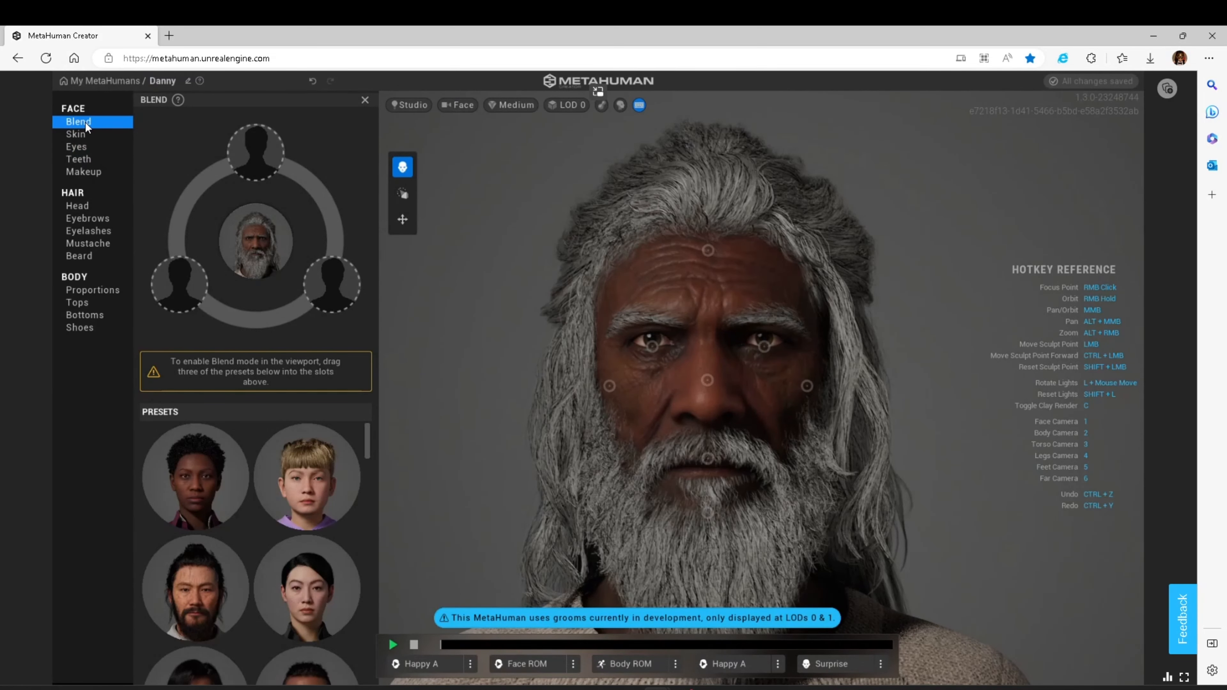
scroll(326, 432, down, 3)
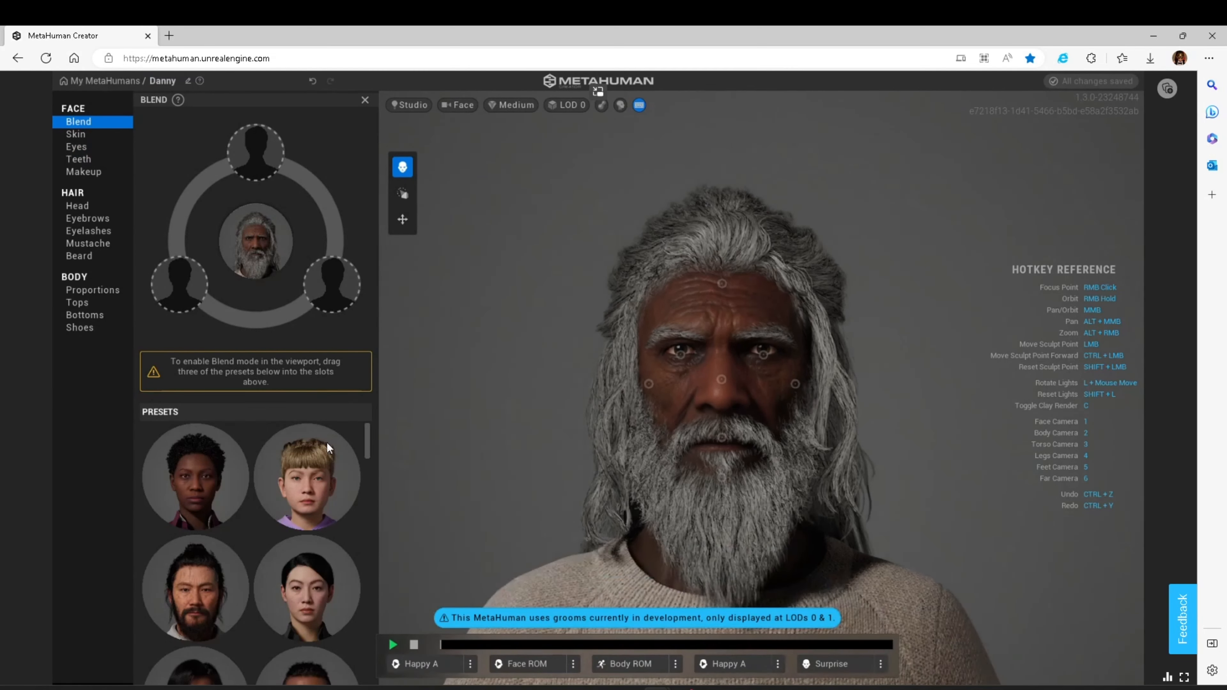
scroll(317, 508, down, 3)
scroll(370, 455, up, 2)
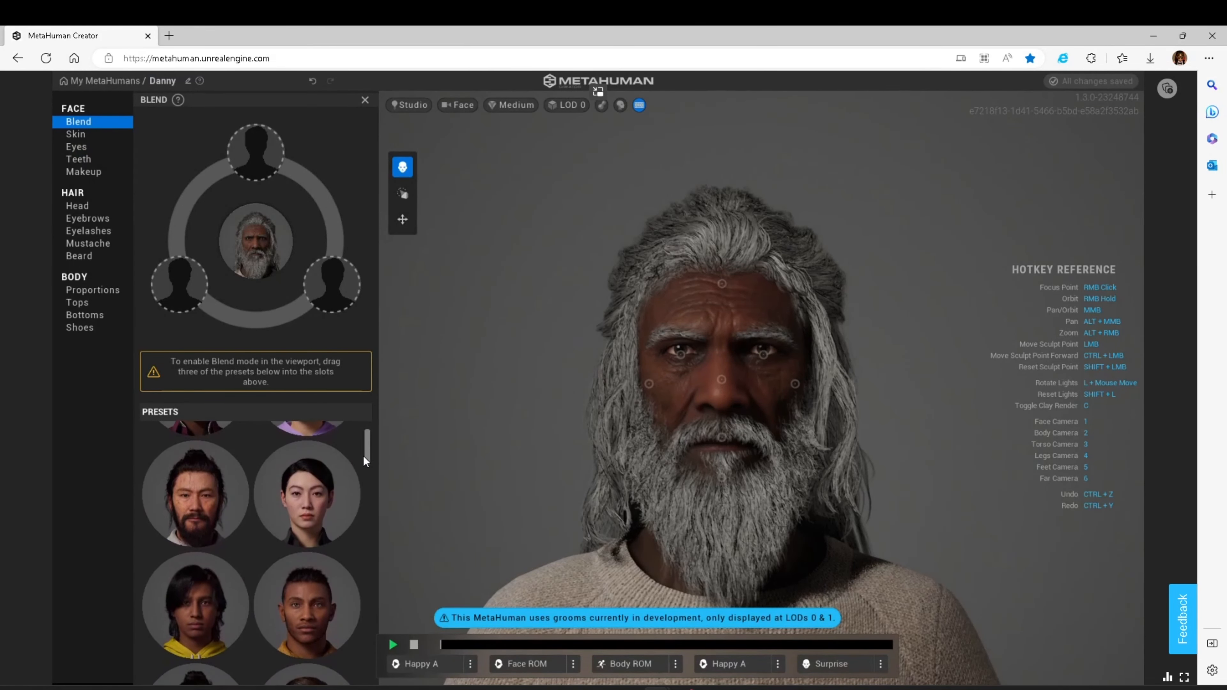
drag(314, 498, 248, 162)
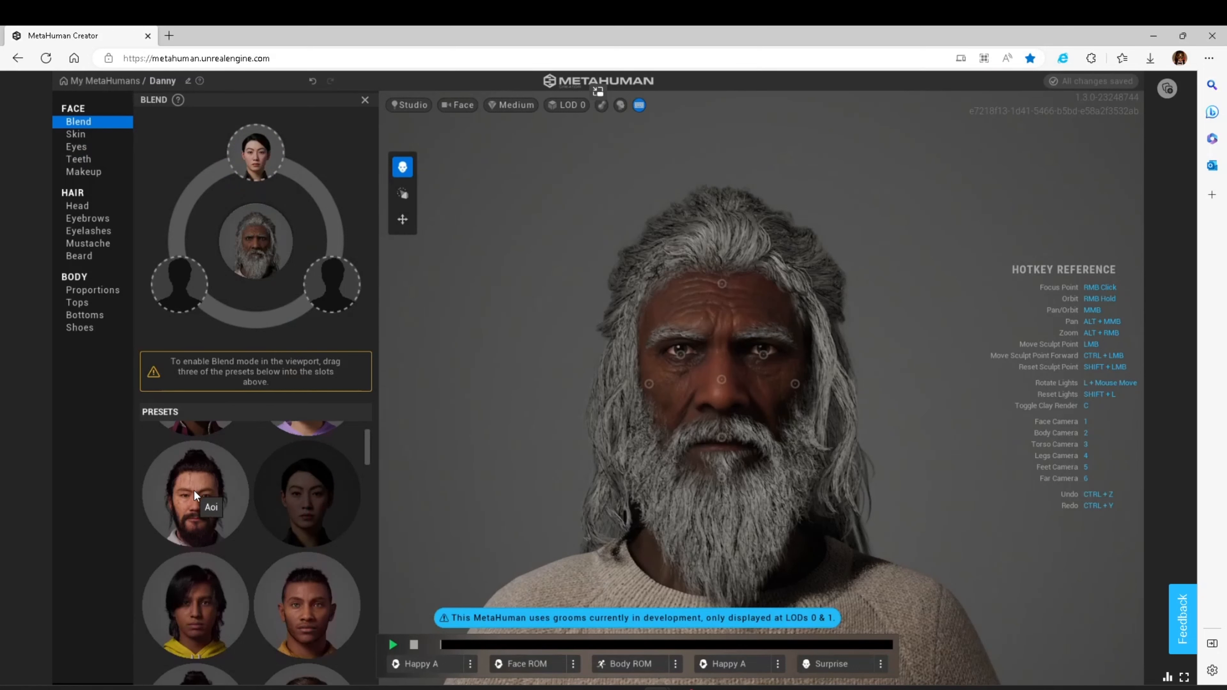
drag(193, 491, 179, 284)
drag(303, 626, 333, 313)
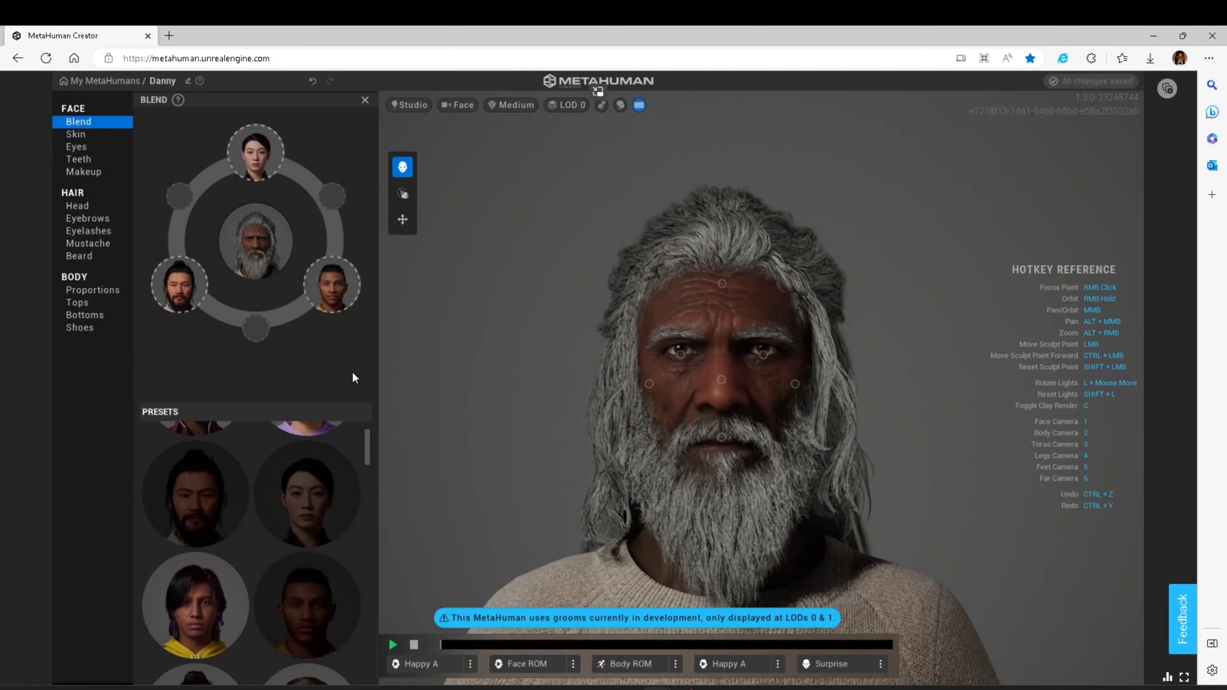
drag(204, 609, 182, 206)
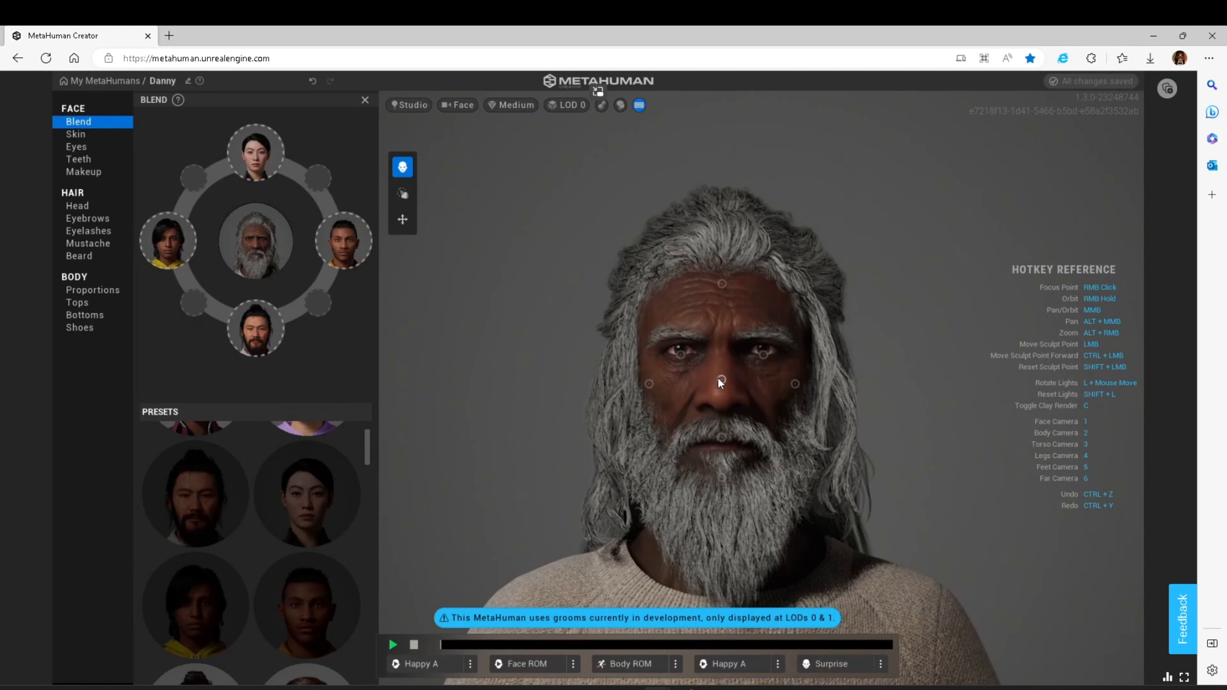
- Try blending the nose, mouth and cheek areas of the face between the four presets
drag(718, 377, 719, 401)
mouse_move(707, 465)
mouse_down()
mouse_move(667, 457)
mouse_move(711, 482)
mouse_move(765, 472)
mouse_move(763, 516)
mouse_move(692, 510)
mouse_move(701, 460)
mouse_move(722, 478)
mouse_up()
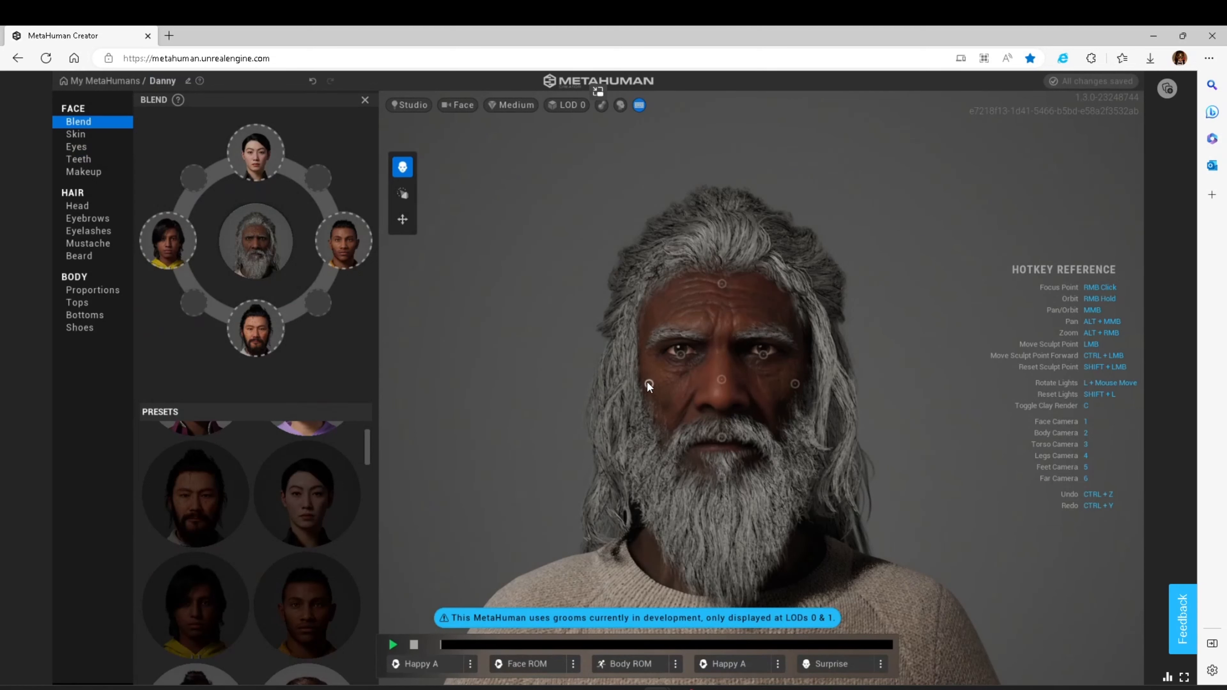
drag(648, 382, 648, 382)
mouse_move(648, 384)
mouse_down()
mouse_move(702, 384)
mouse_move(588, 386)
mouse_move(655, 386)
mouse_move(654, 435)
mouse_move(647, 333)
mouse_move(646, 434)
mouse_move(646, 371)
mouse_up()
- Switch the face editing mode to Sculpt and then Move, and review the skin, eyes and teeth settings
click(401, 193)
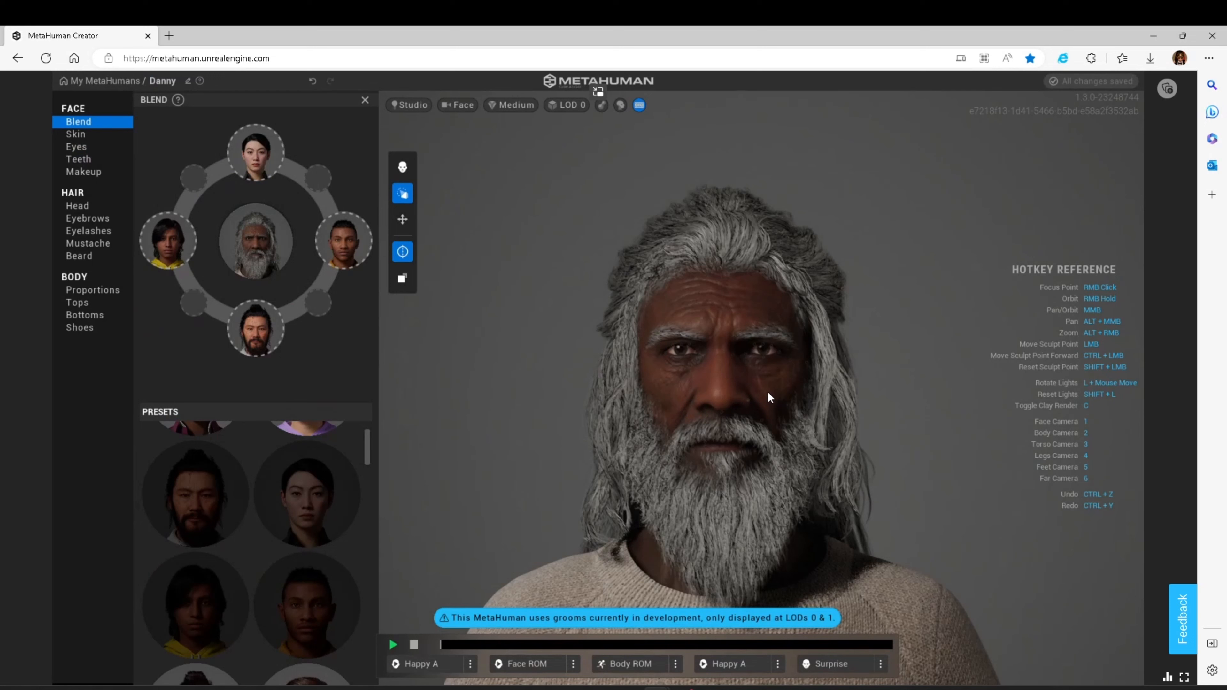
click(403, 219)
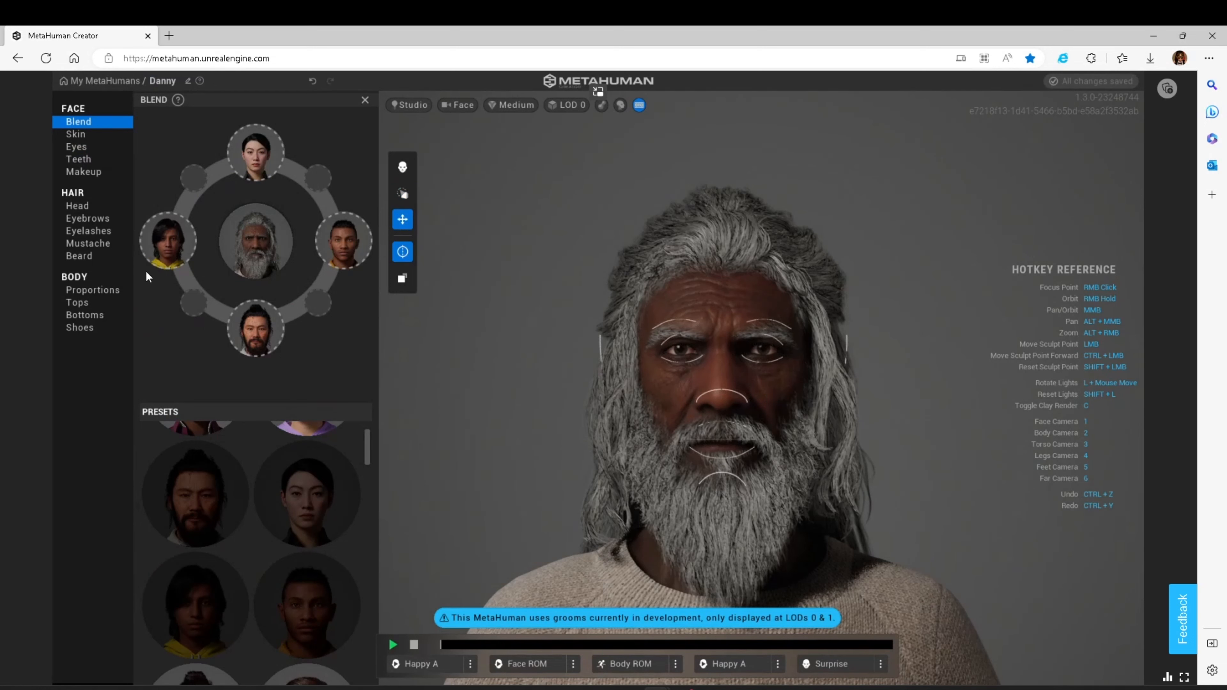
click(95, 135)
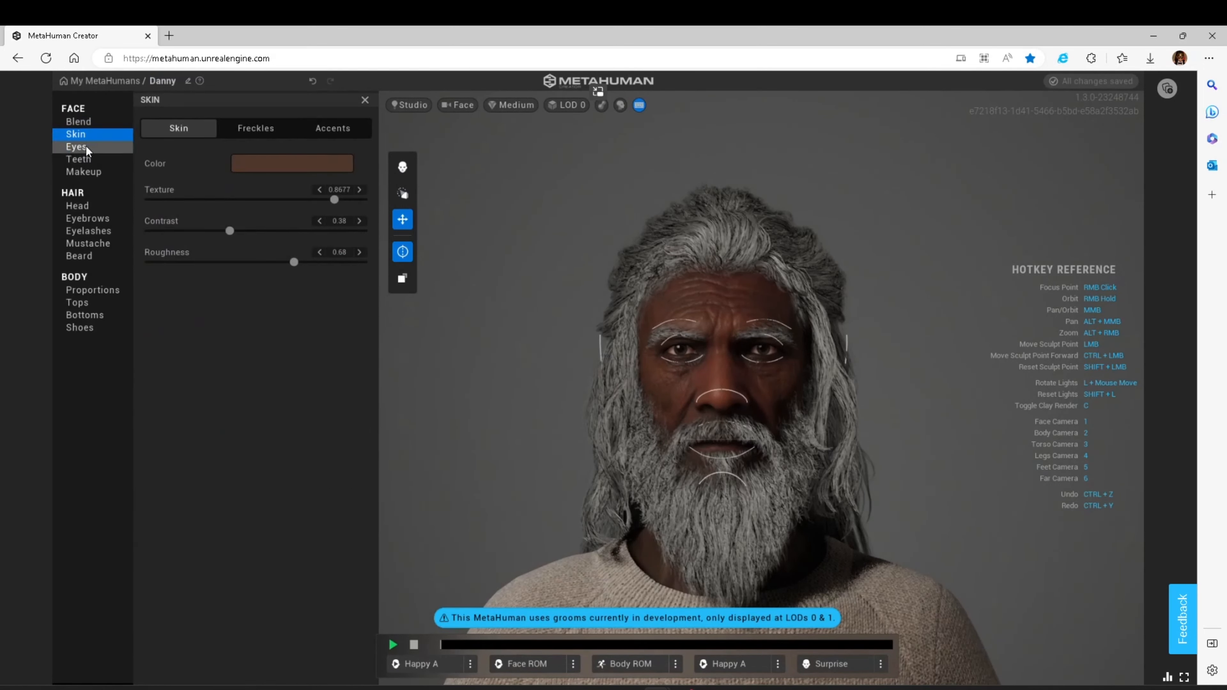
click(86, 145)
click(88, 159)
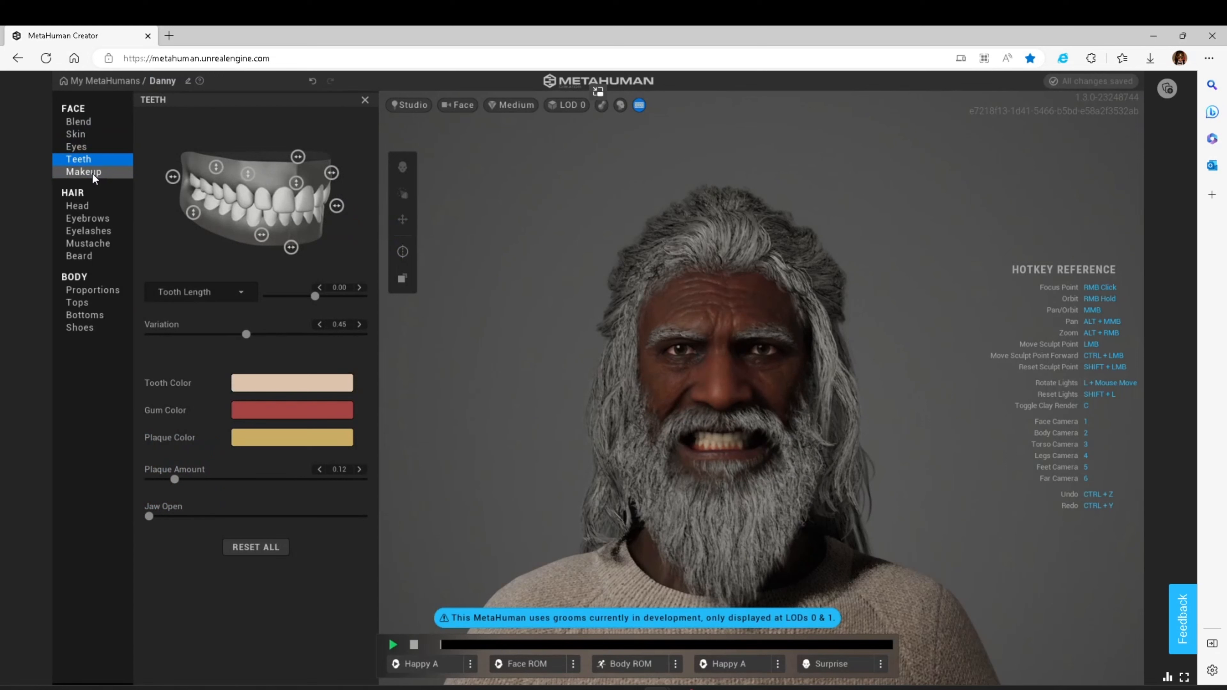
- Try the Double Mod eye makeup, and apply the Soft Smokey style to the eyes
click(91, 173)
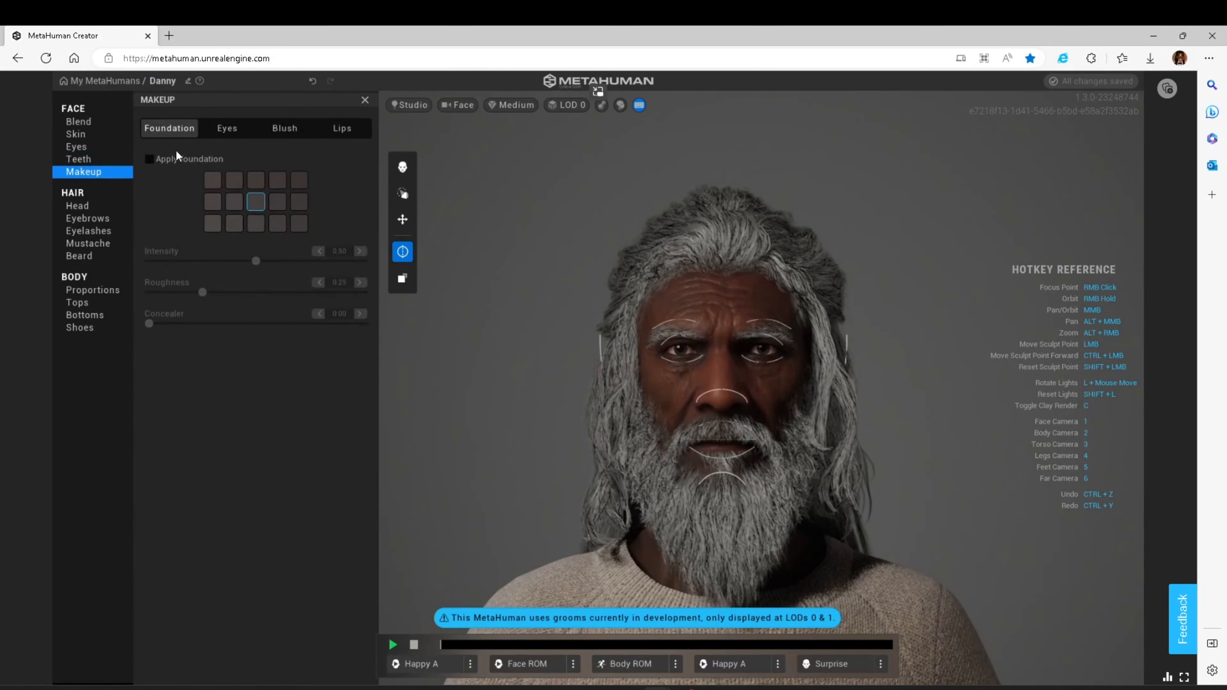
click(214, 126)
click(250, 280)
click(267, 328)
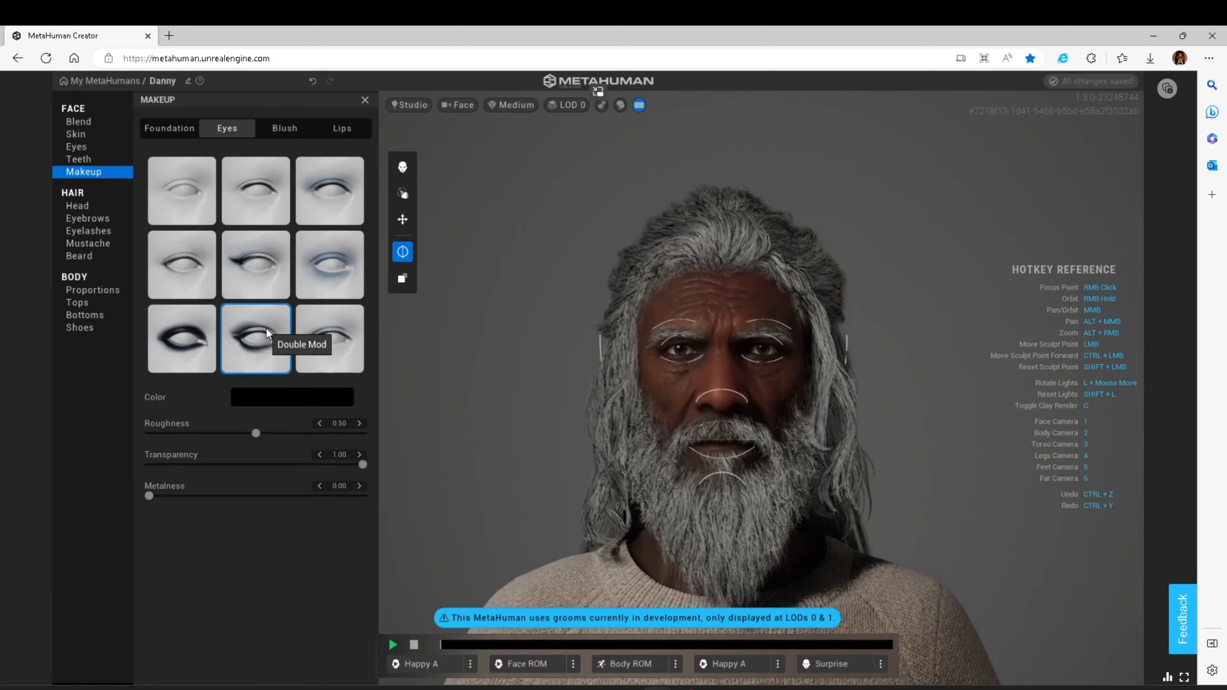
click(332, 181)
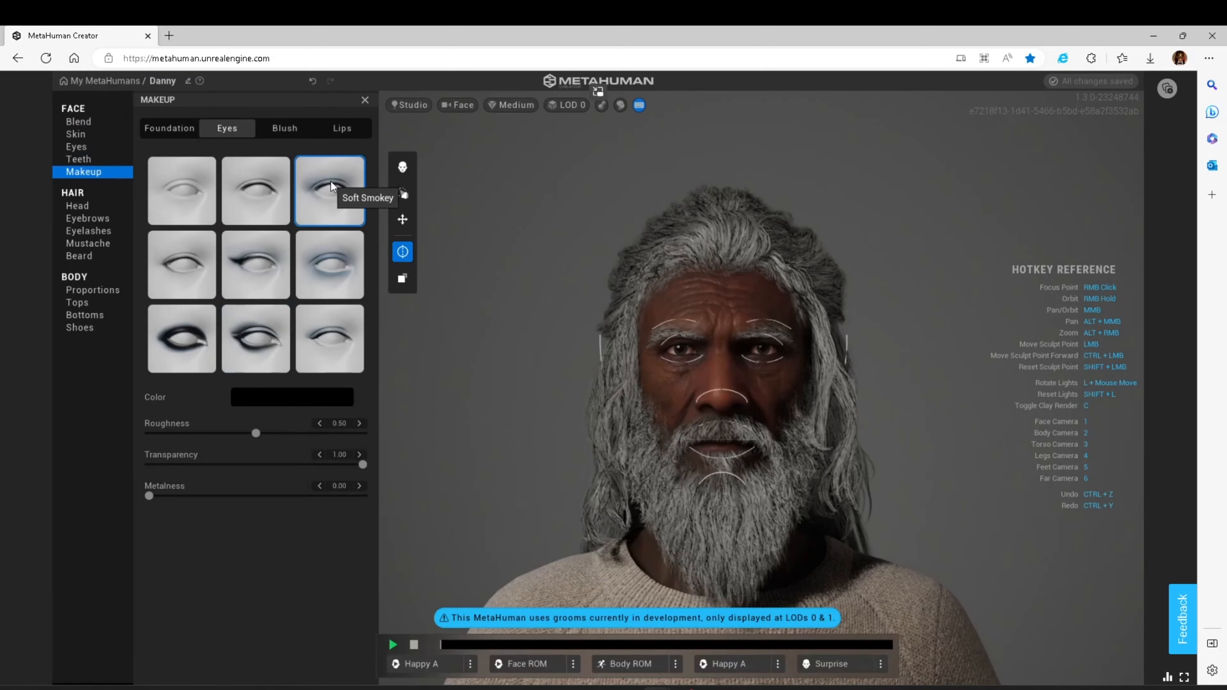
- Try the Cupid lip makeup and restore the lips to no makeup
click(336, 127)
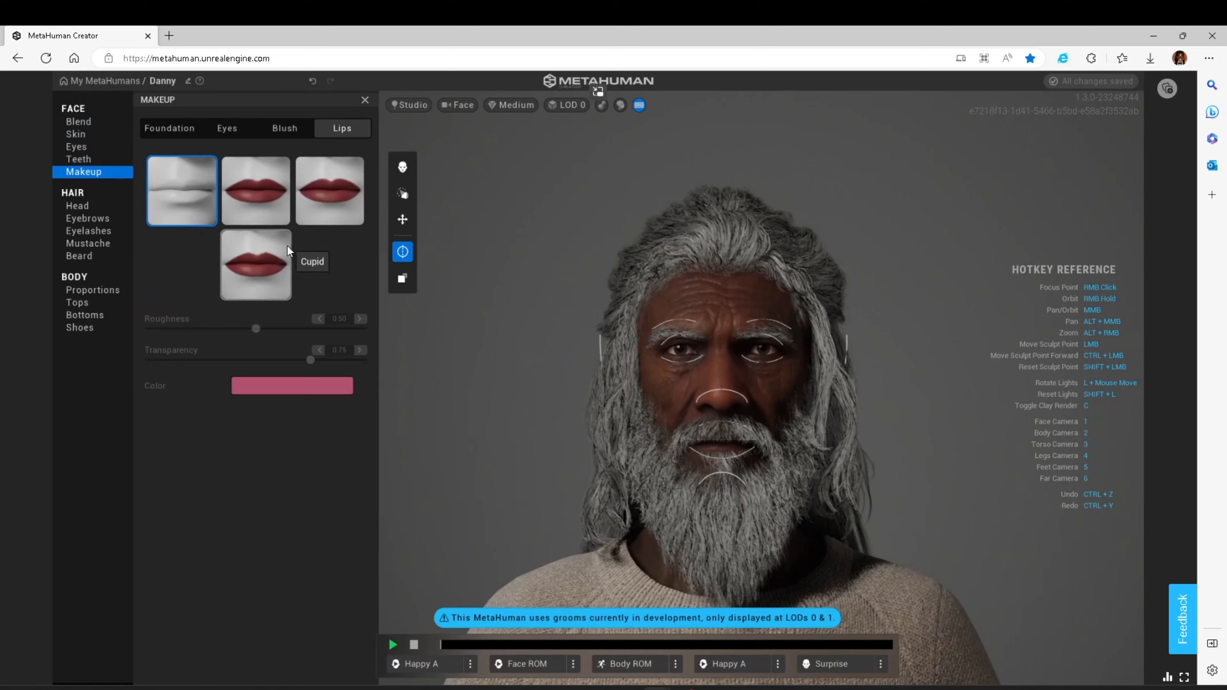
click(272, 261)
click(185, 184)
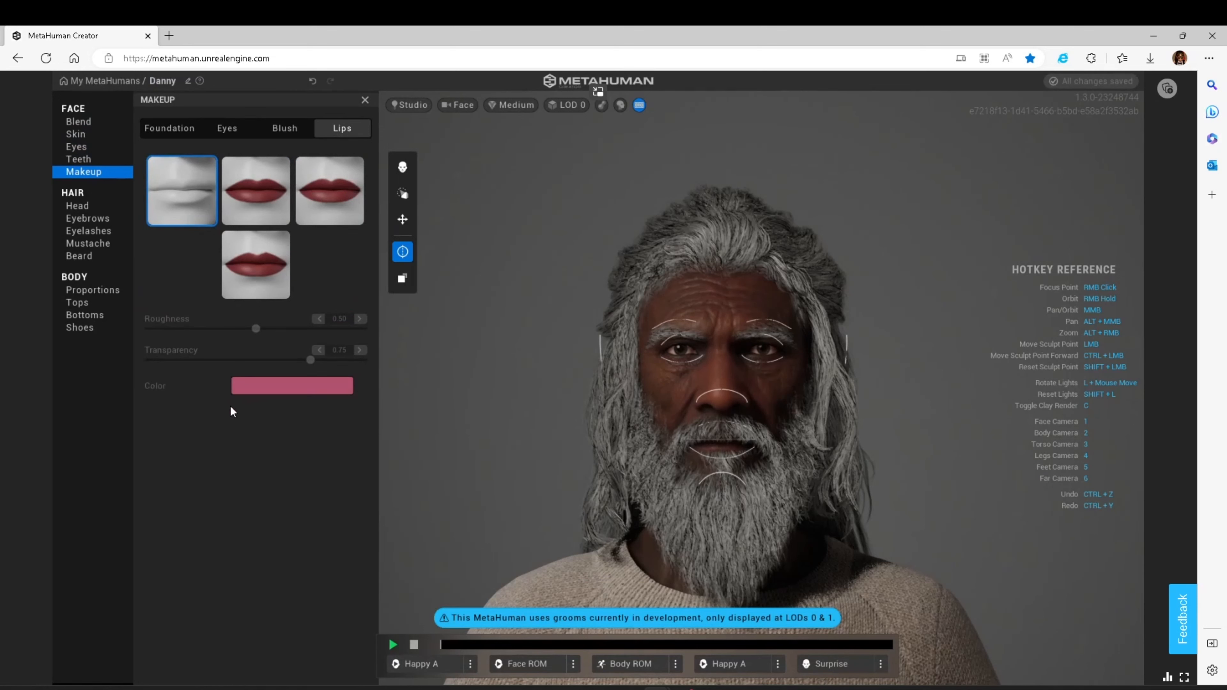
- Examine the head hair, eyelash, mustache and beard settings, the body proportions and the available beard styles
click(86, 211)
click(94, 230)
click(98, 291)
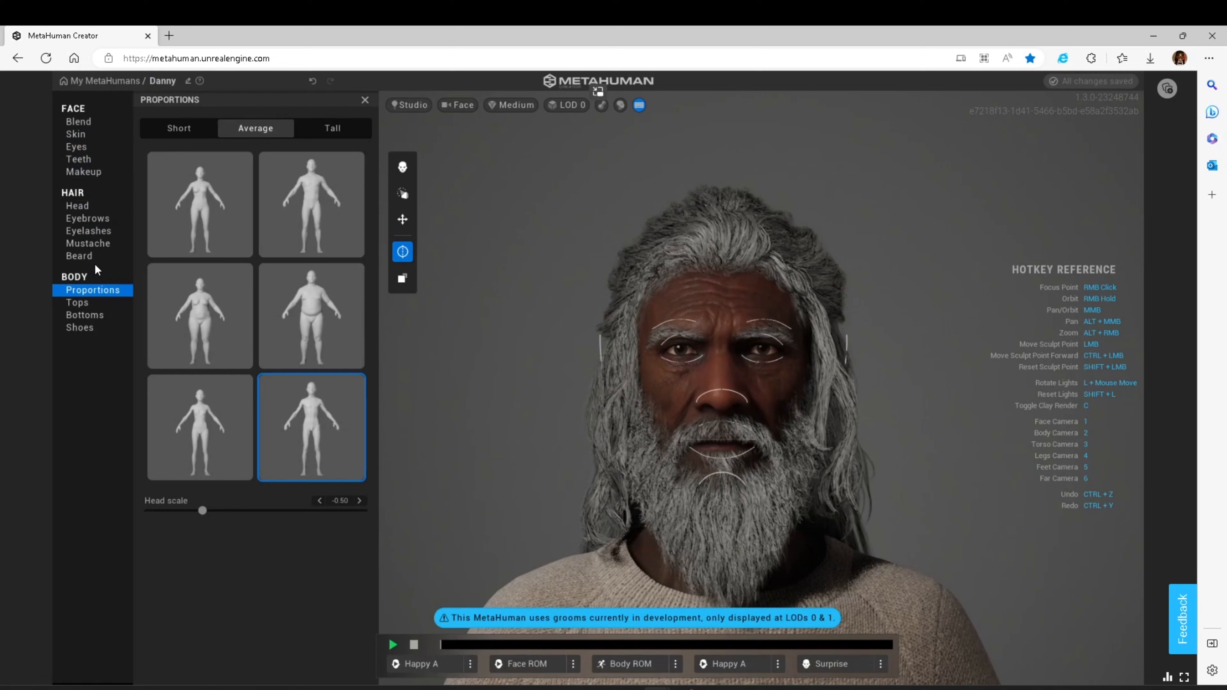
click(95, 242)
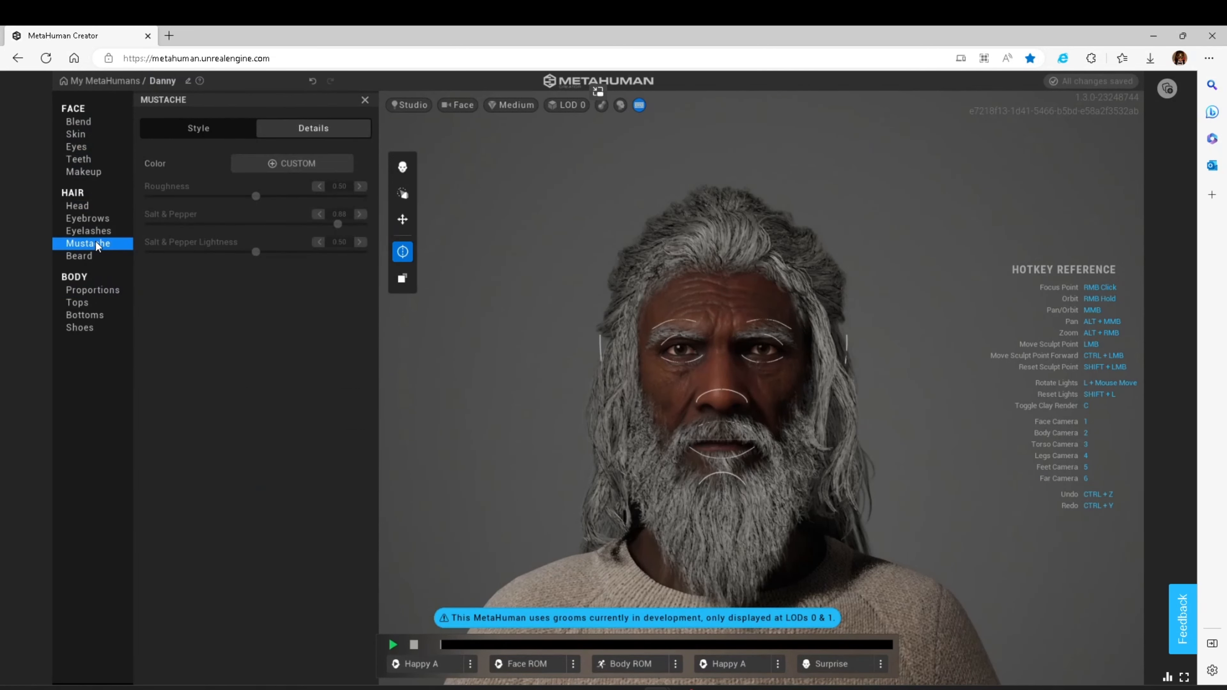
click(99, 261)
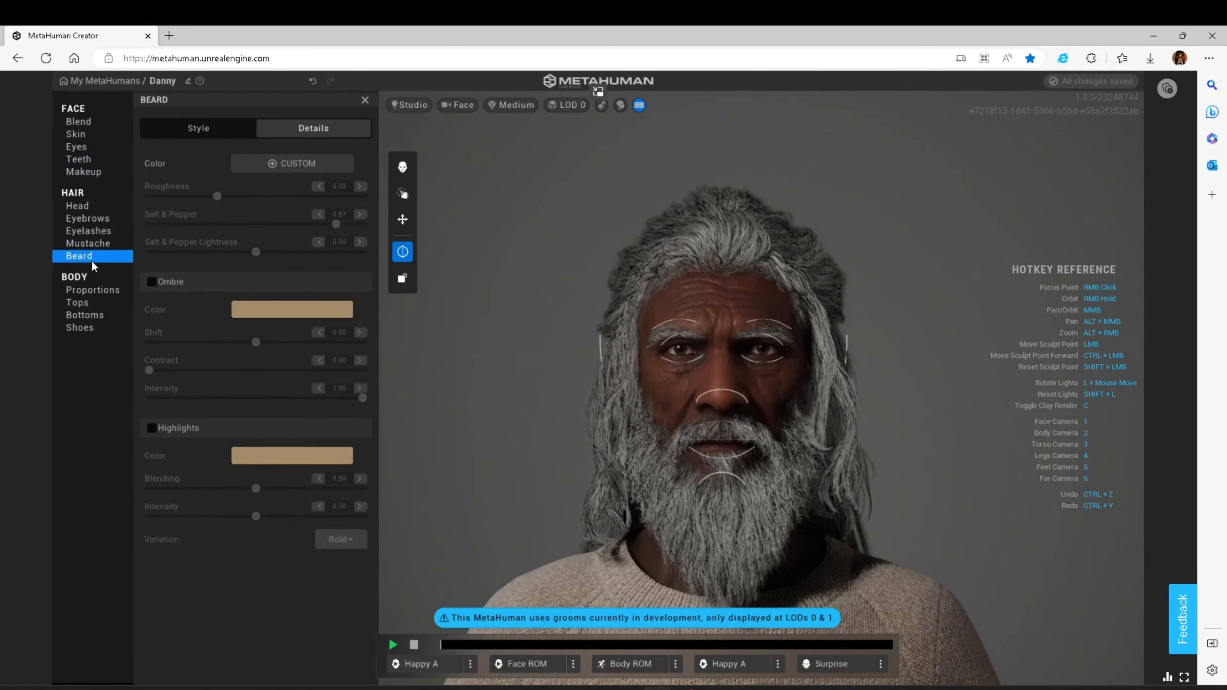
click(89, 205)
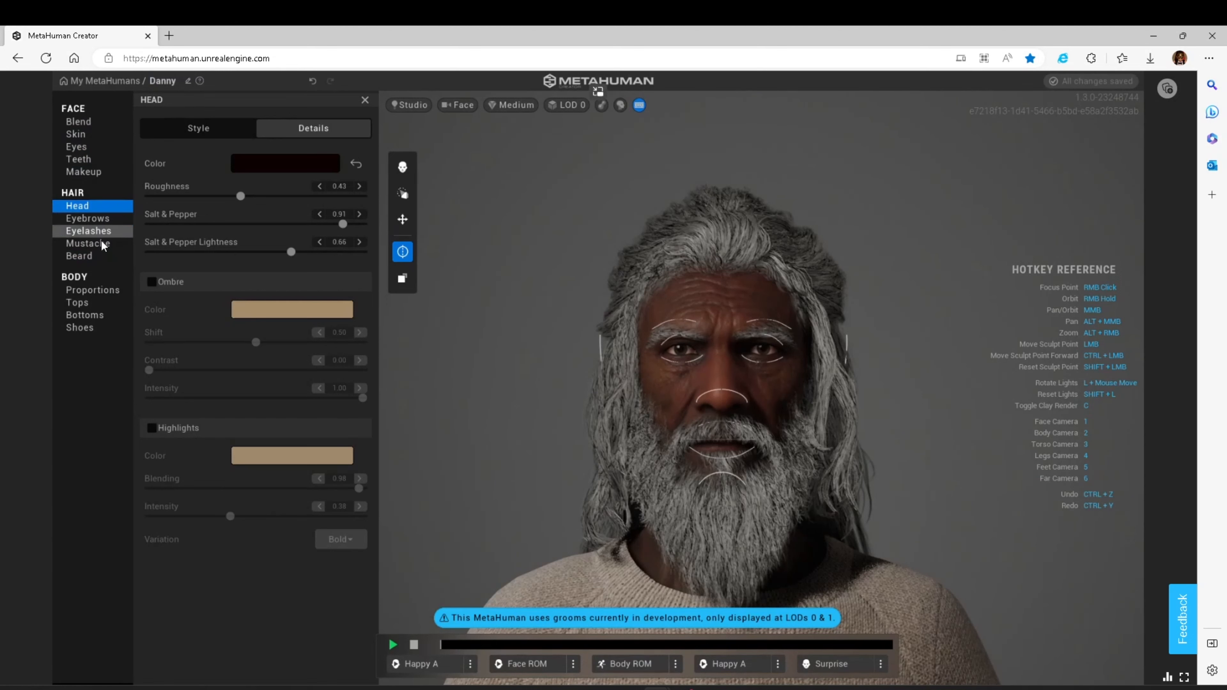
click(99, 256)
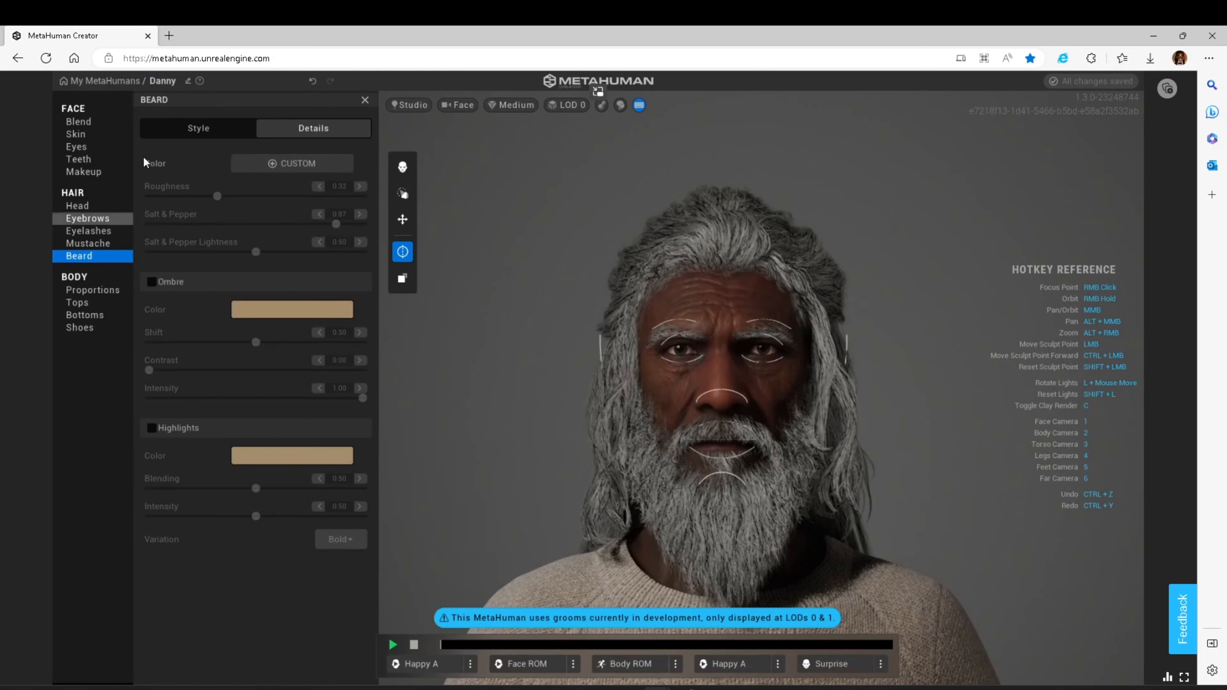
click(161, 132)
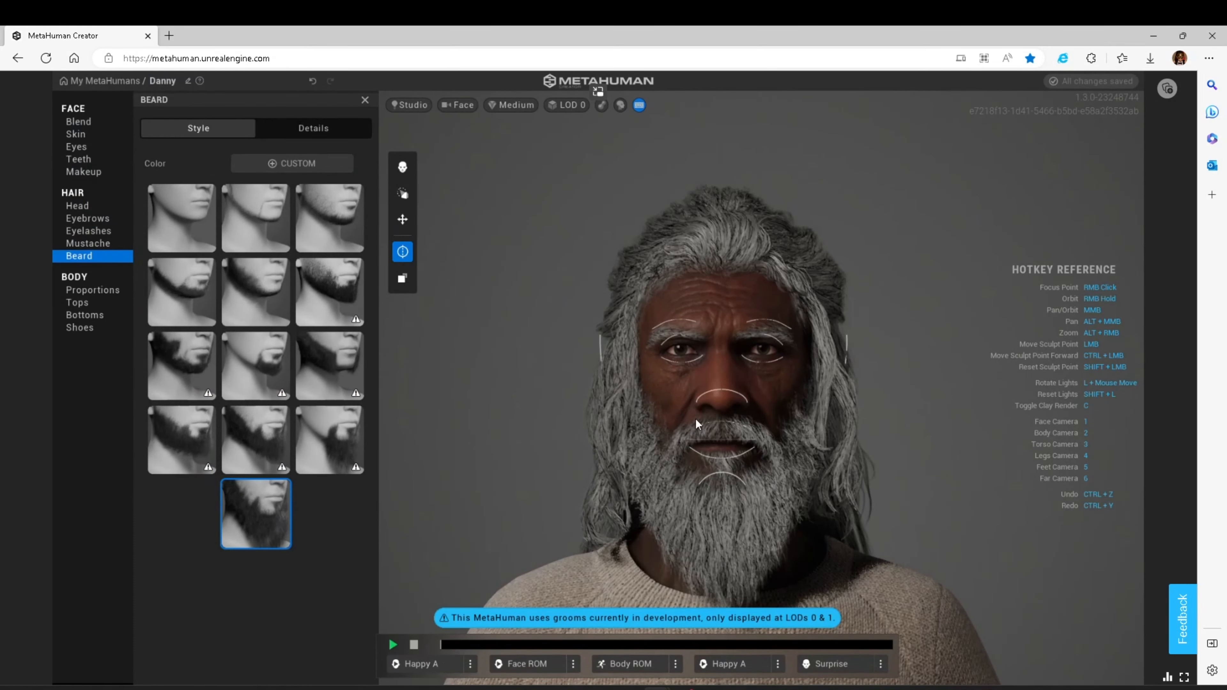
- Switch the viewport to Blend mode, apply the Medium Bob Curly hairstyle and inspect it from an angle
click(400, 166)
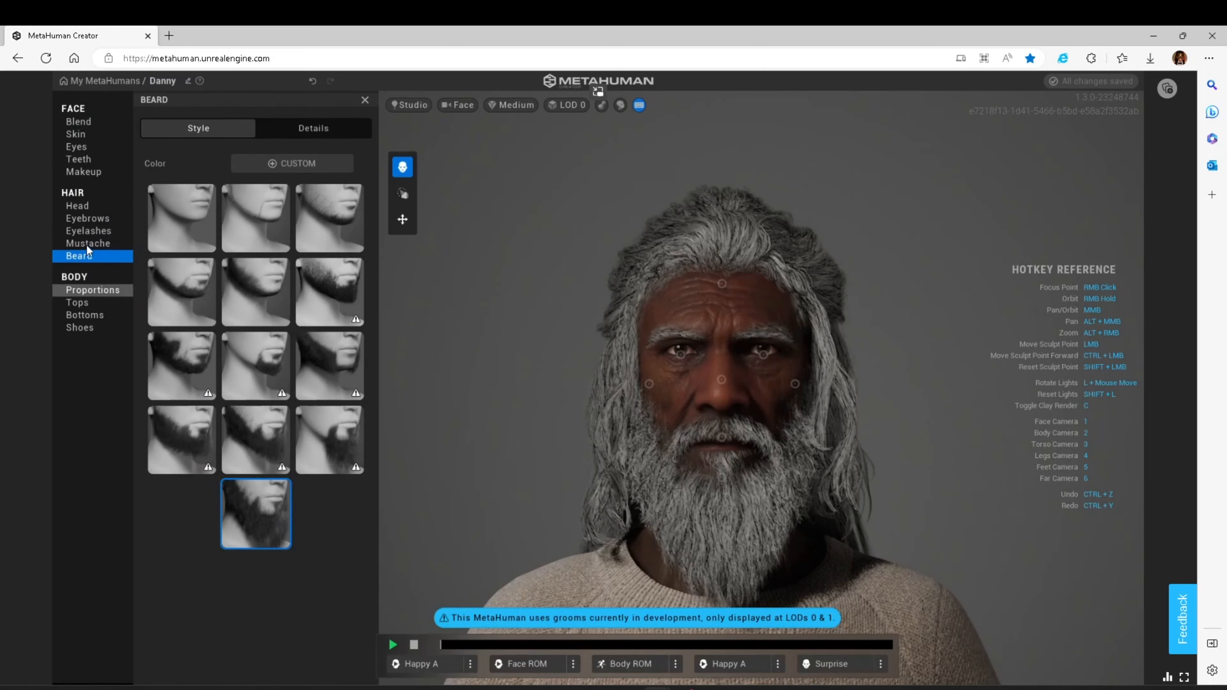
click(87, 207)
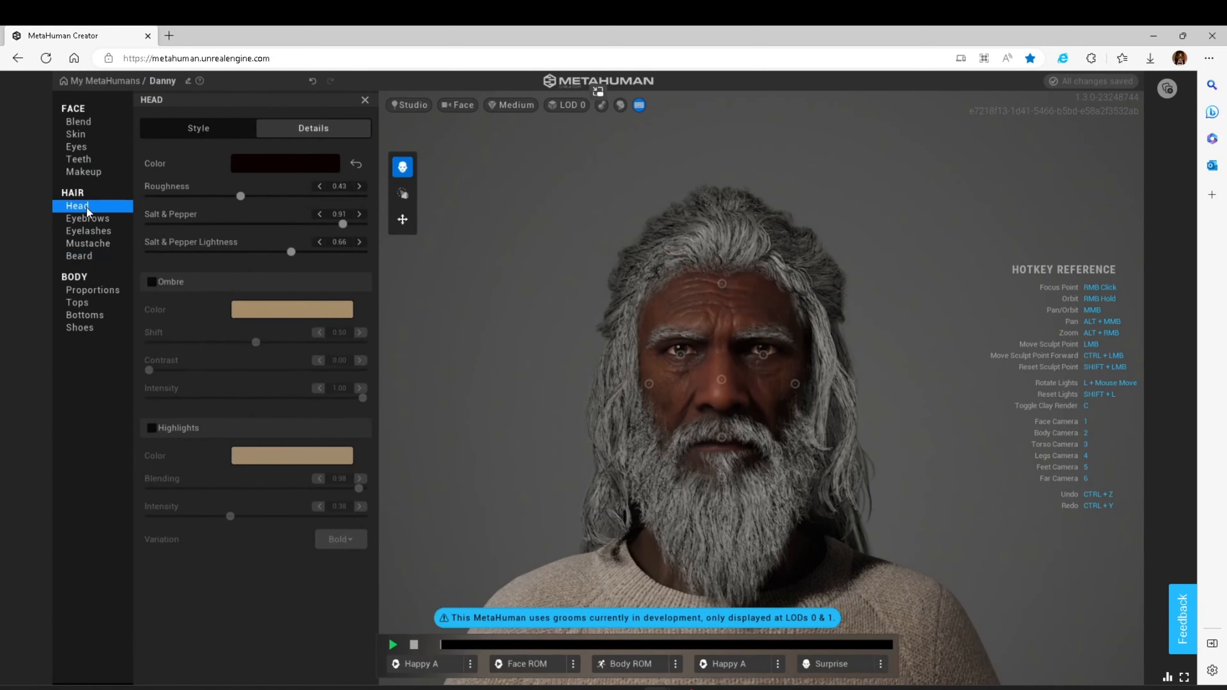
click(194, 127)
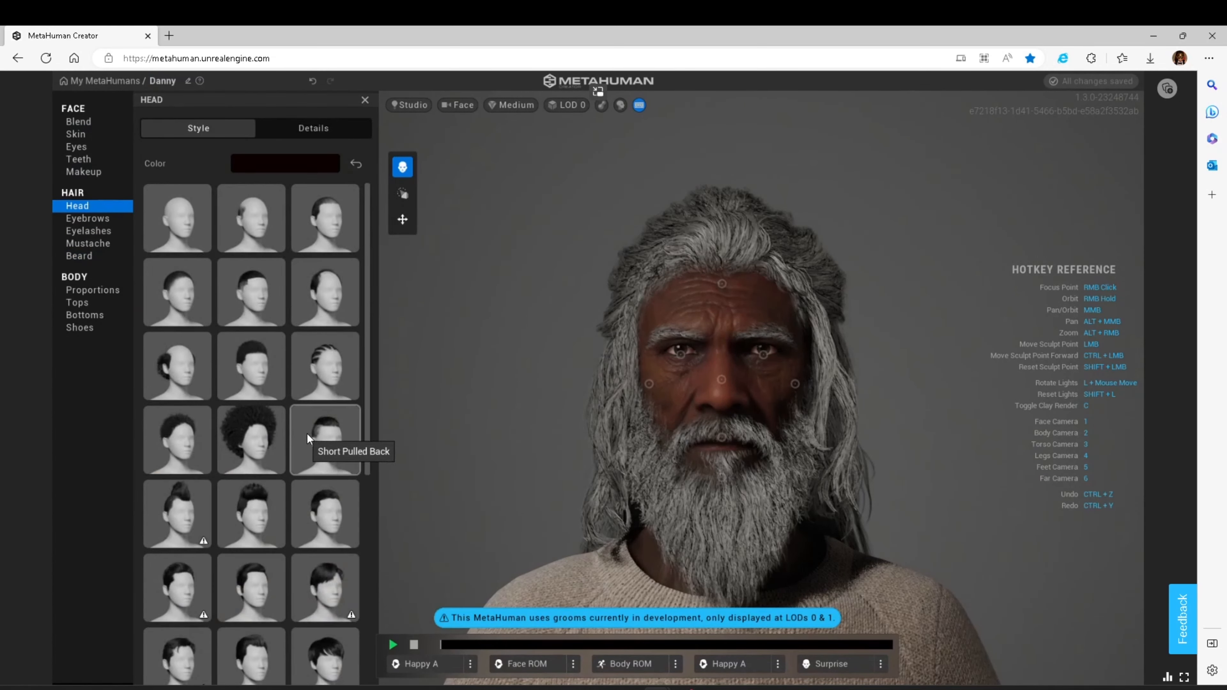
scroll(302, 424, down, 5)
mouse_move(275, 584)
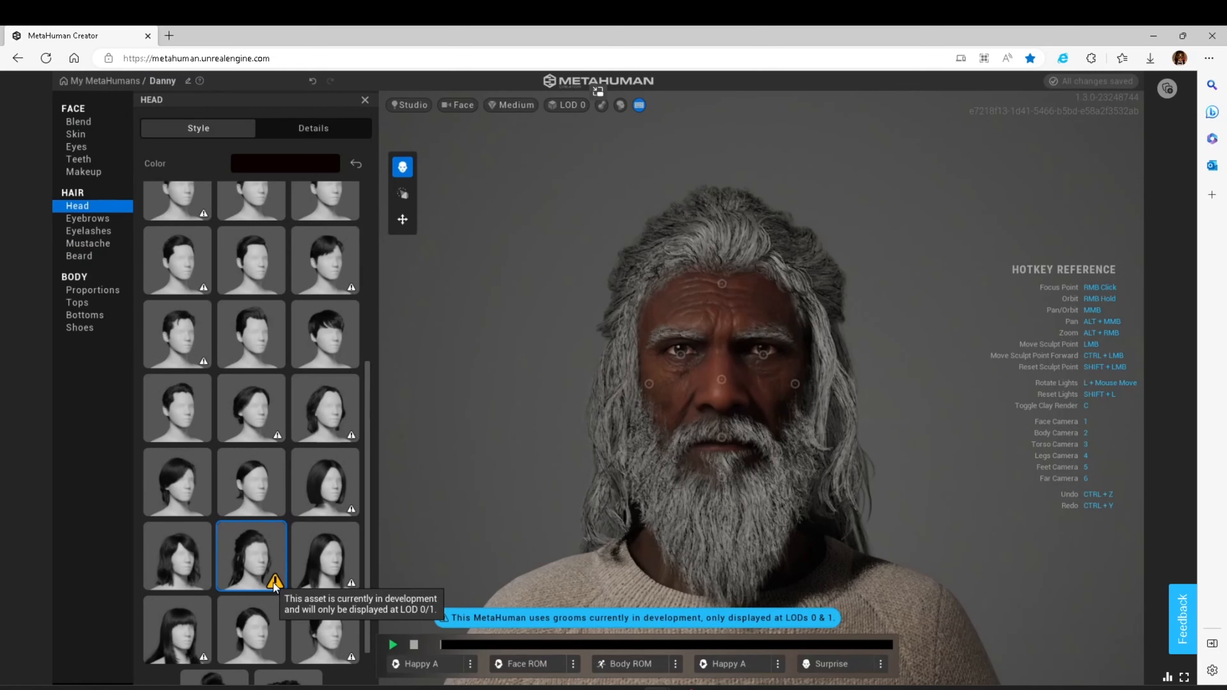
scroll(256, 554, down, 1)
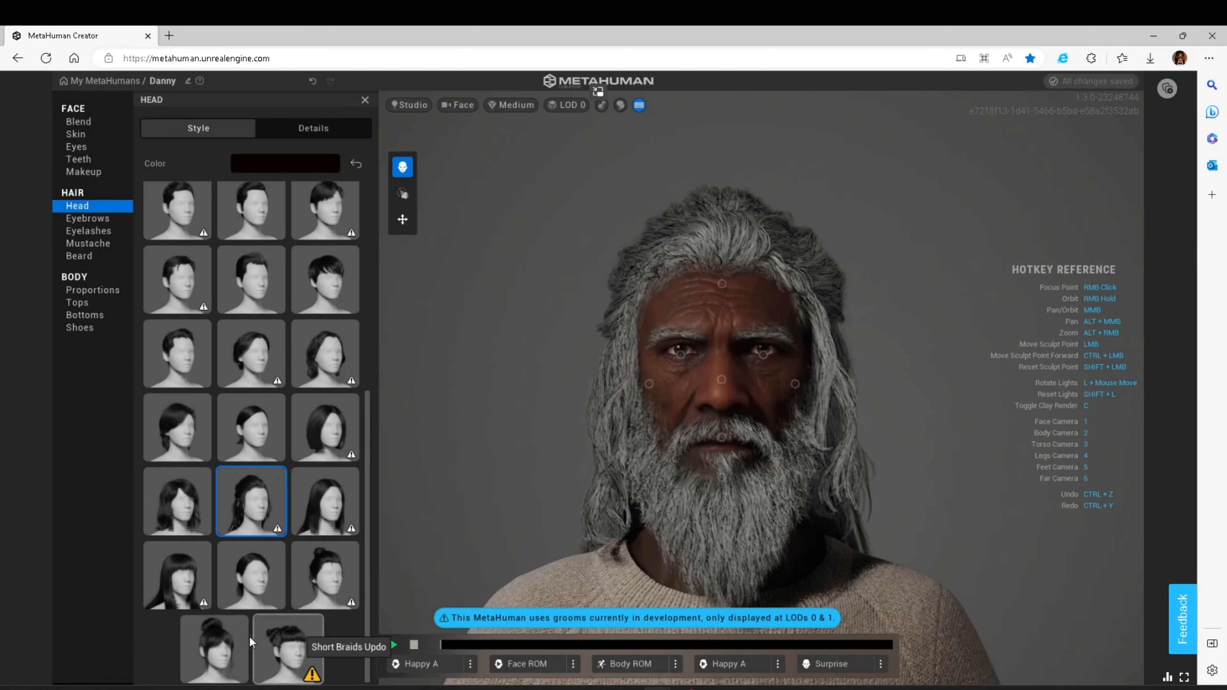
scroll(256, 568, up, 1)
click(189, 548)
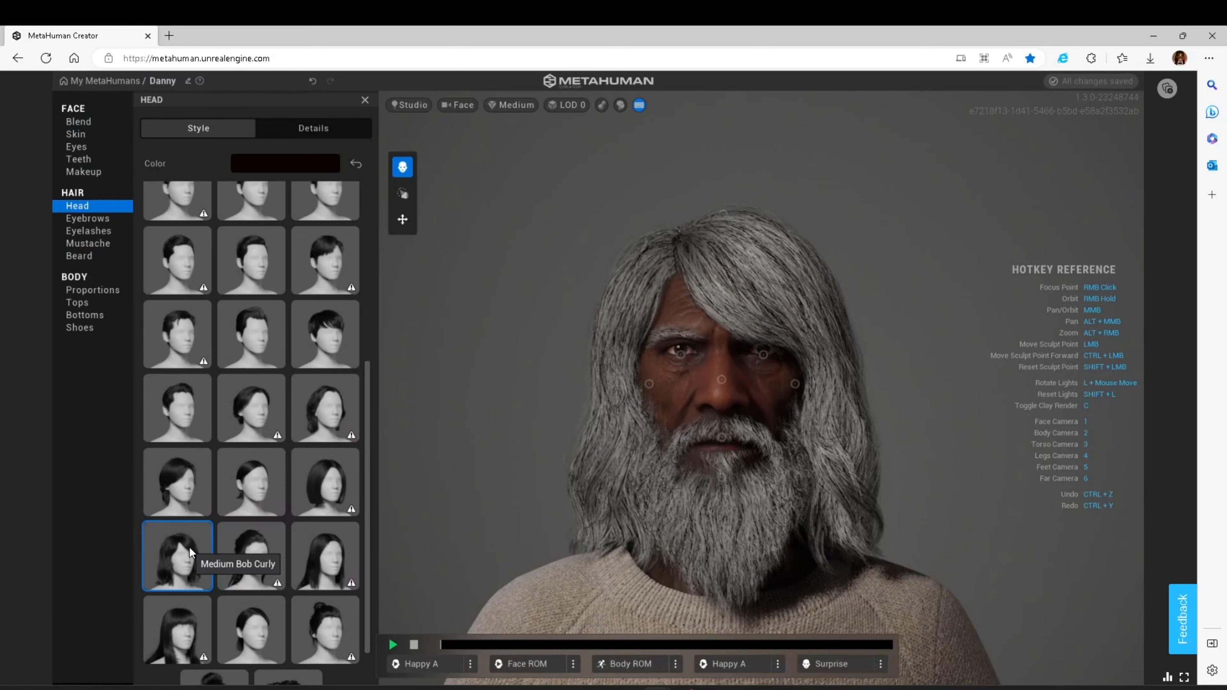
right_drag(646, 459, 599, 423)
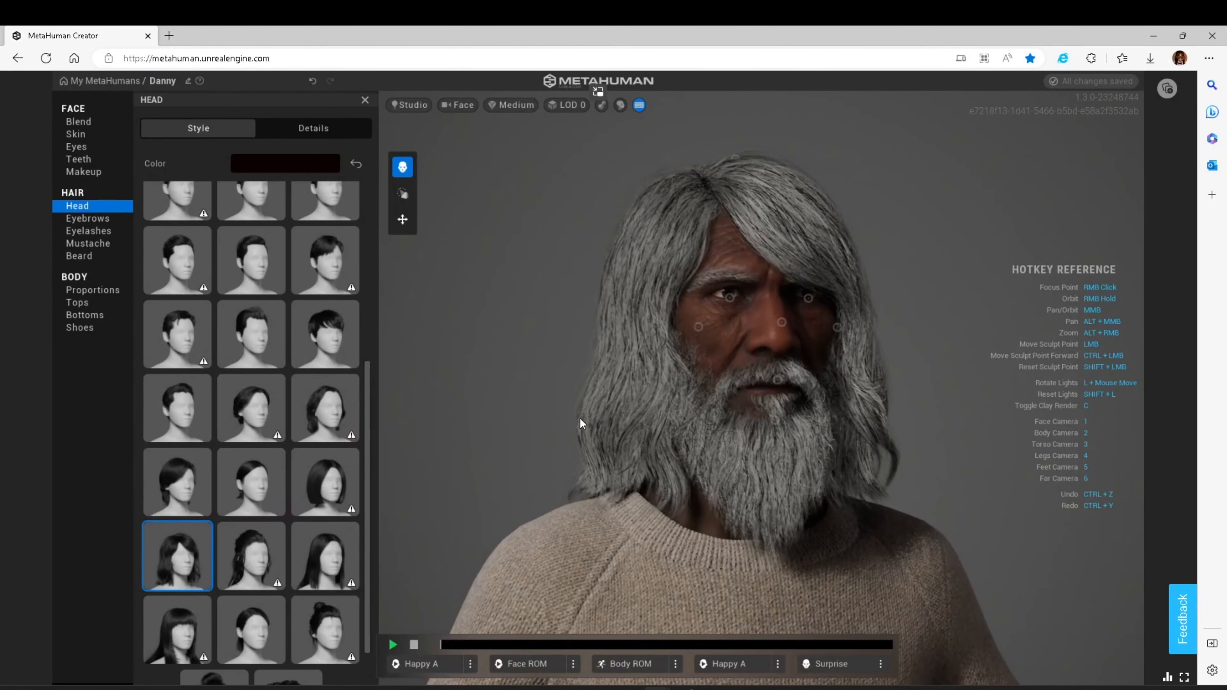
scroll(84, 248, up, 2)
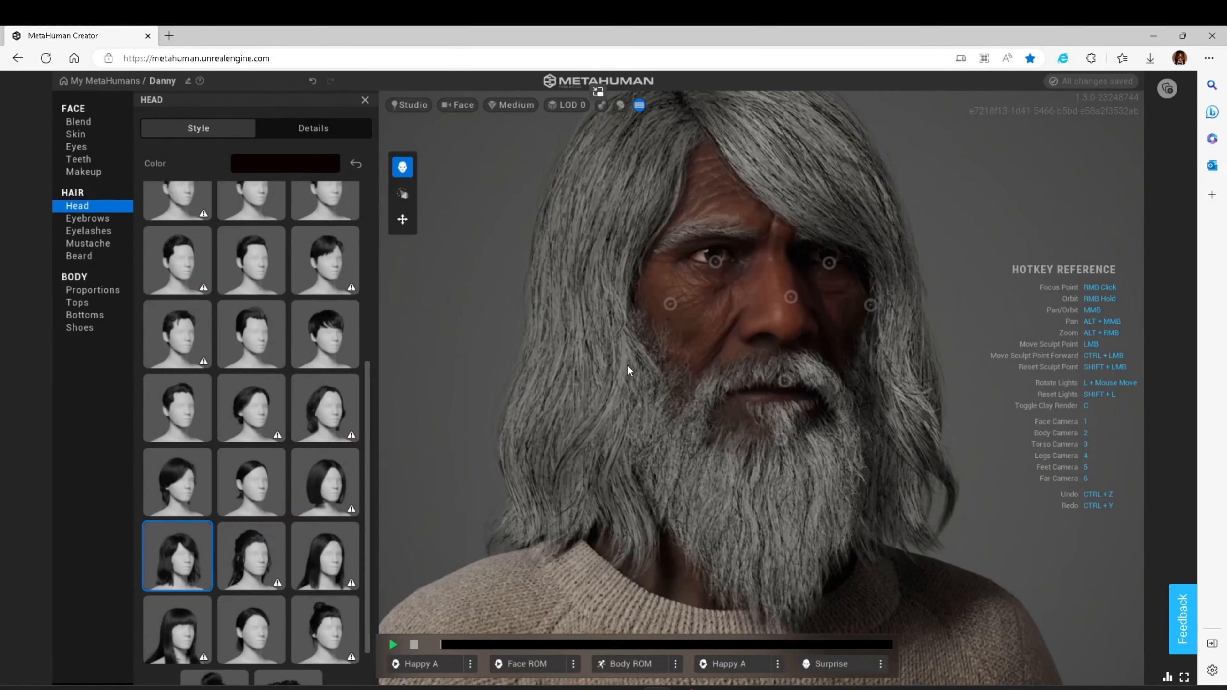
scroll(627, 366, down, 3)
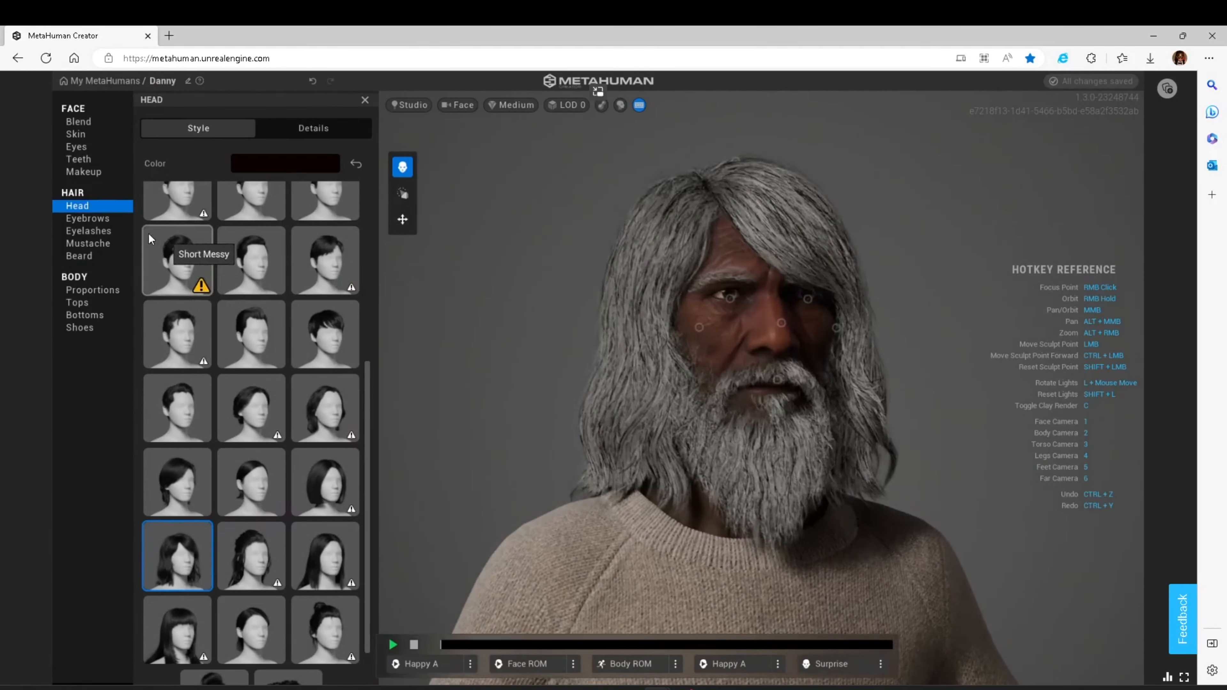
- Look over the mustache and body proportion settings, and replace the character's sweater with the hoodie top style
click(86, 245)
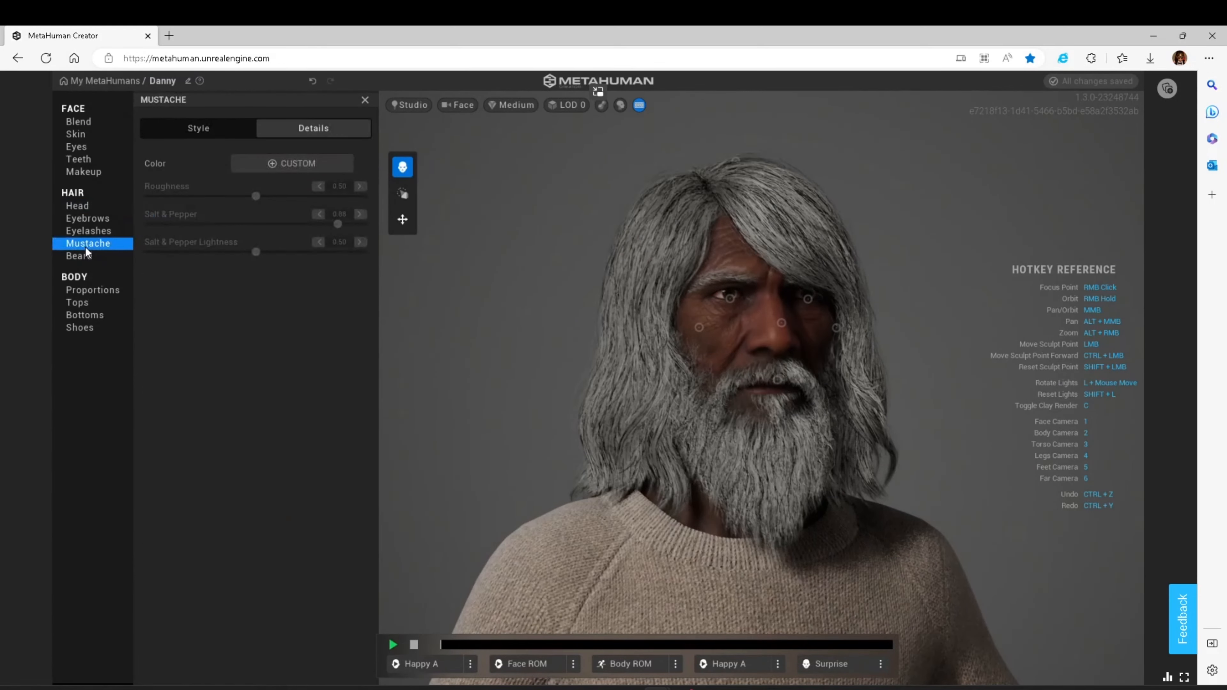
click(94, 290)
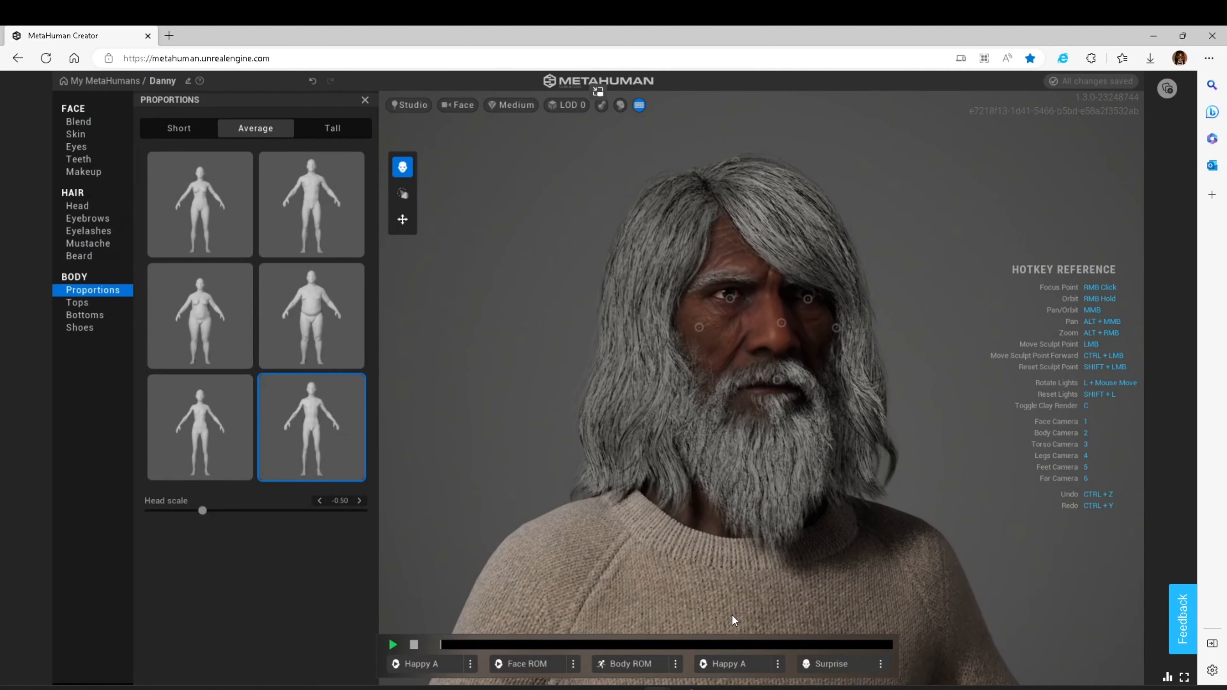
click(95, 304)
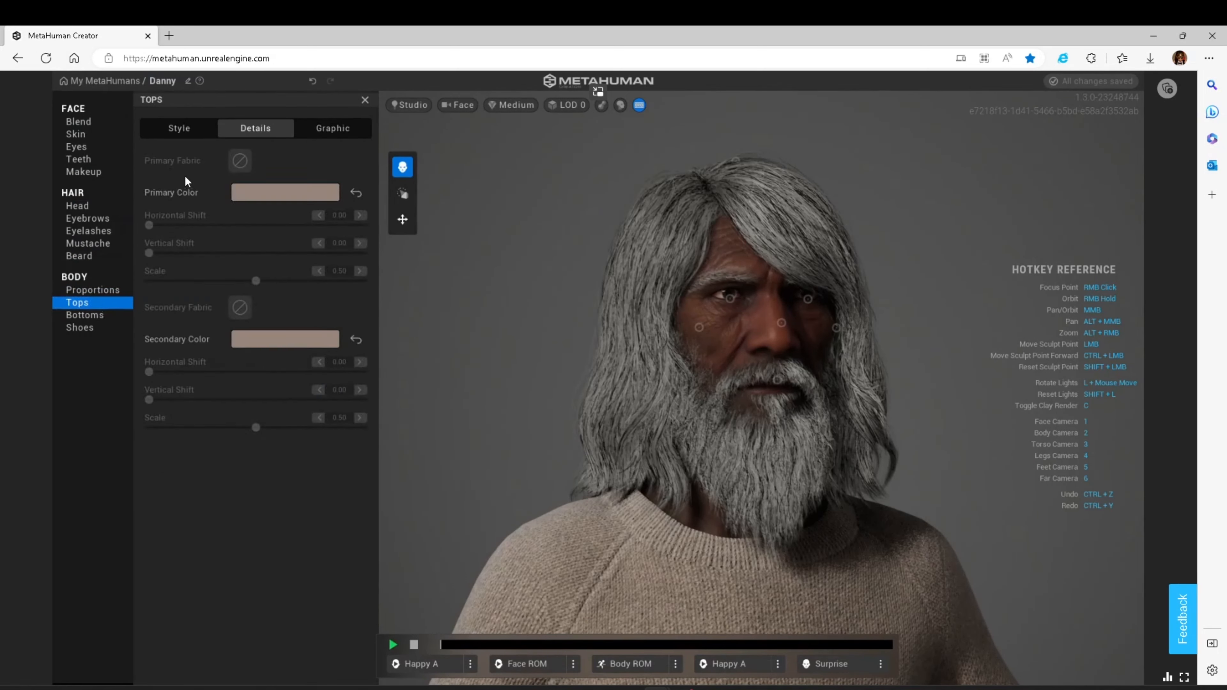
click(178, 127)
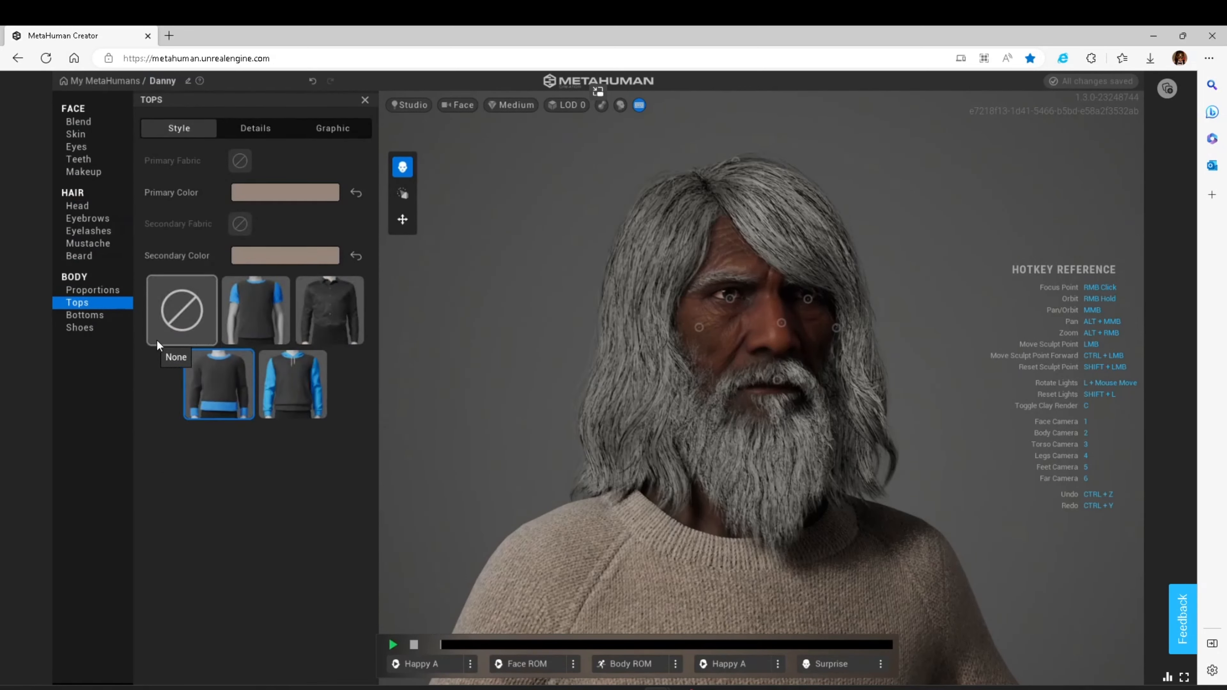
scroll(525, 490, down, 3)
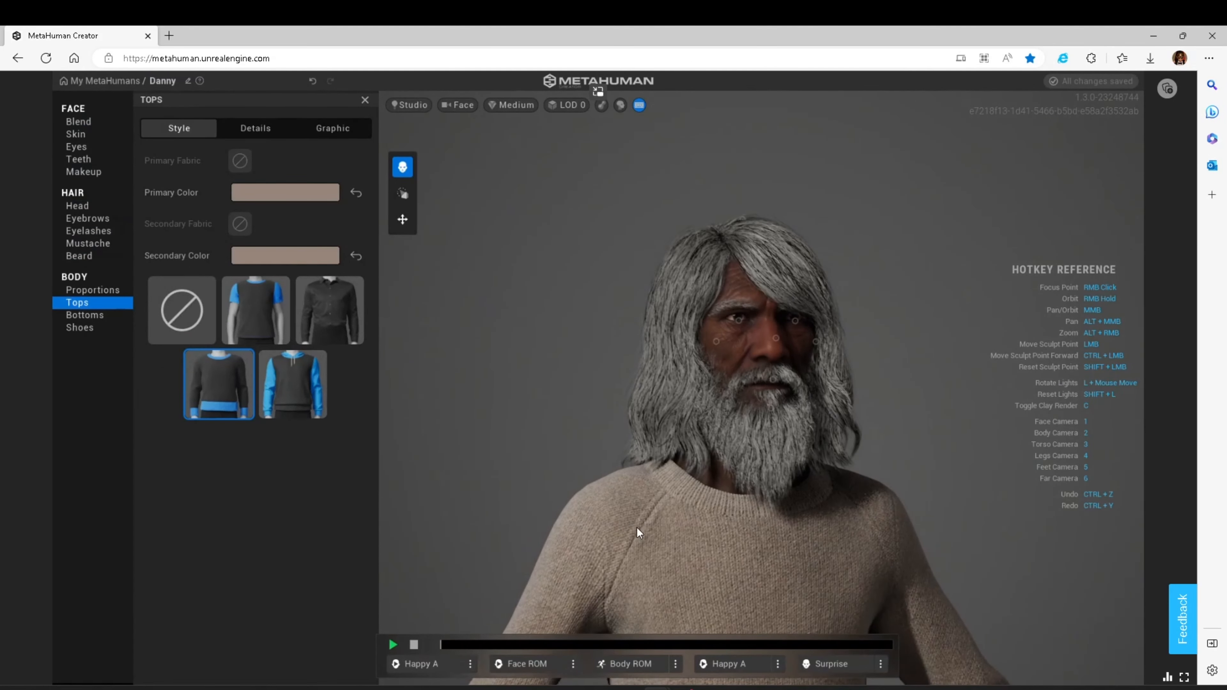
click(285, 385)
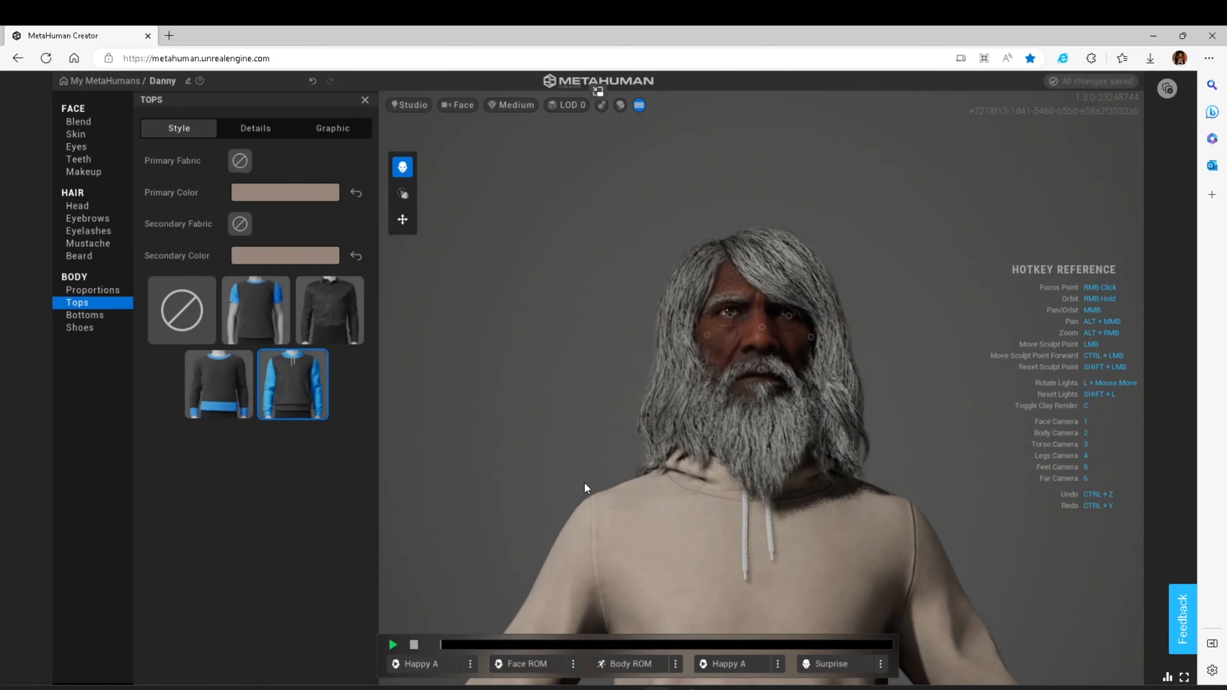
key(6)
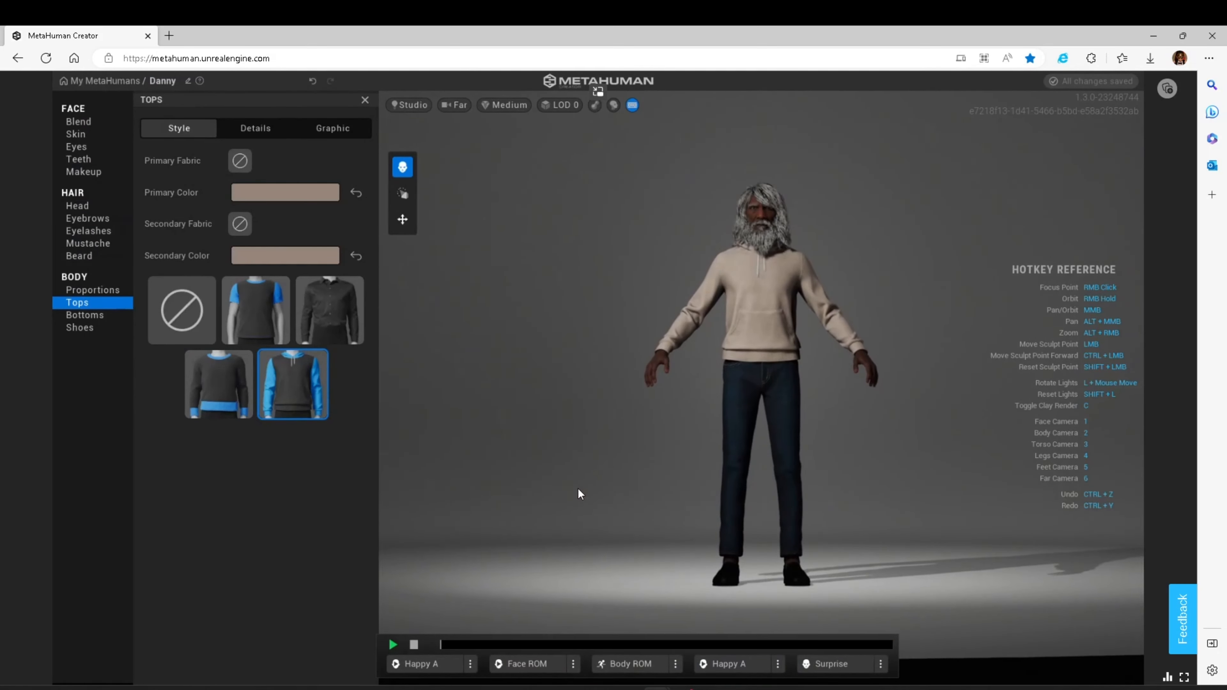
- Apply the surfboards graphic to the front of the hoodie
click(272, 129)
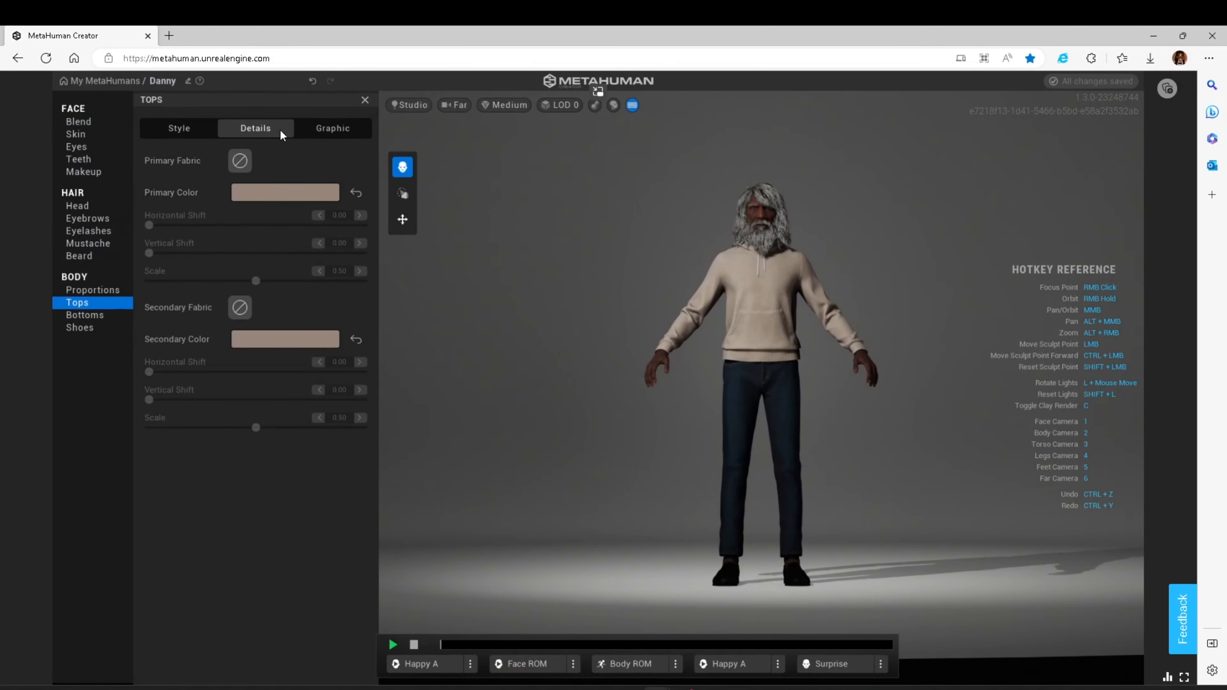
click(333, 128)
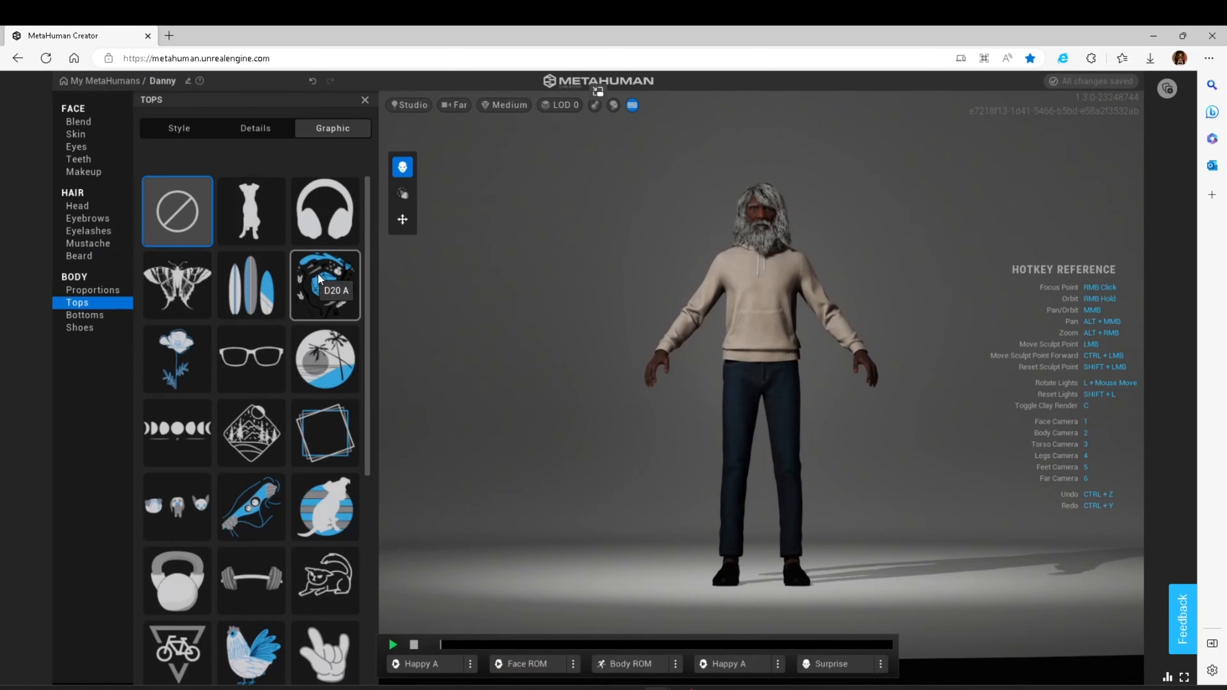
click(240, 291)
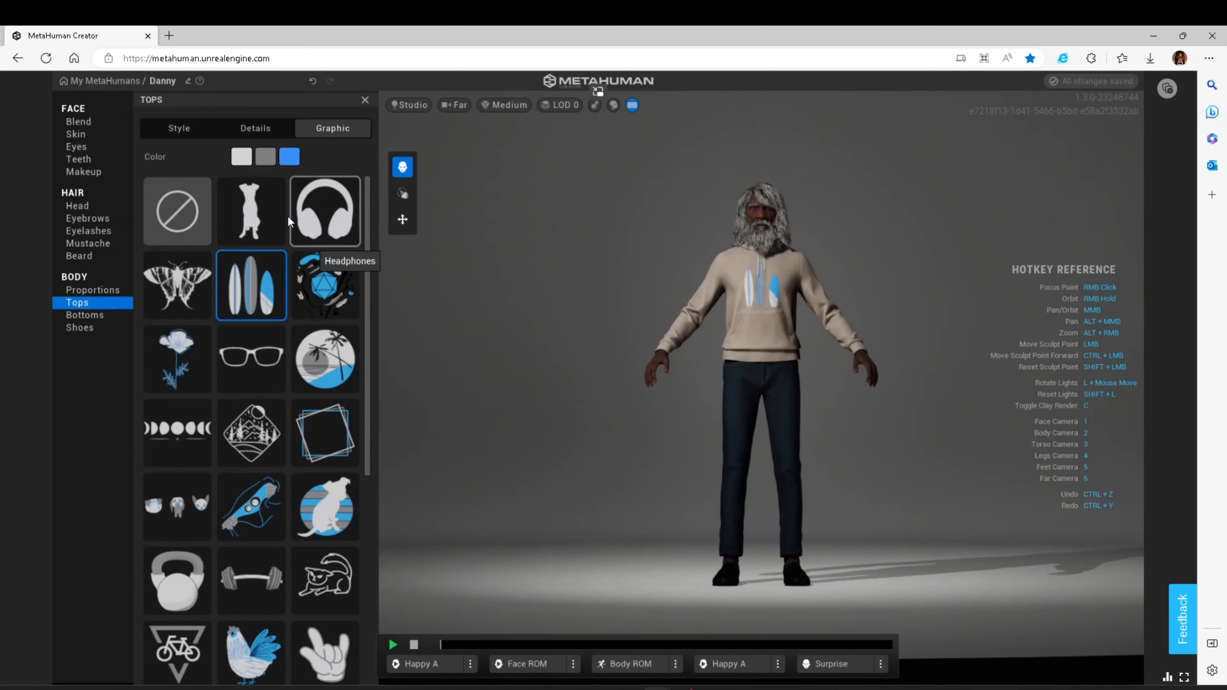
- Try green shades for the hoodie's primary color and set it to purple, hex value 3A0035
click(243, 128)
click(267, 198)
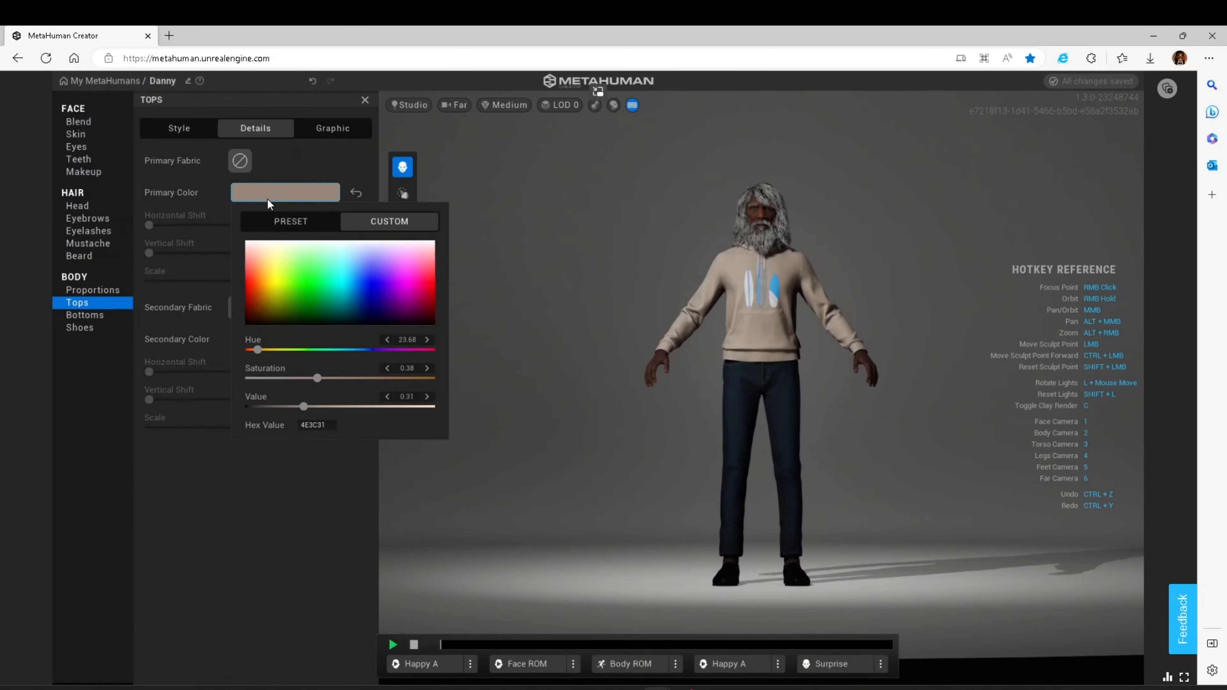
click(304, 291)
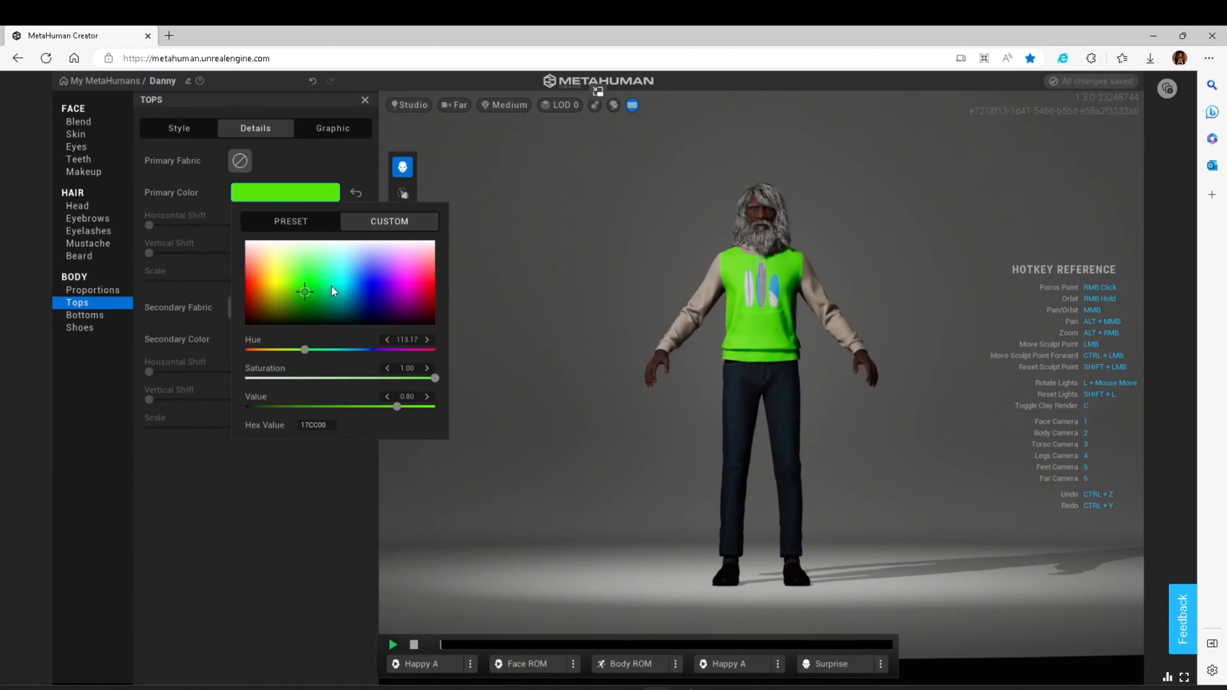
drag(305, 321, 291, 327)
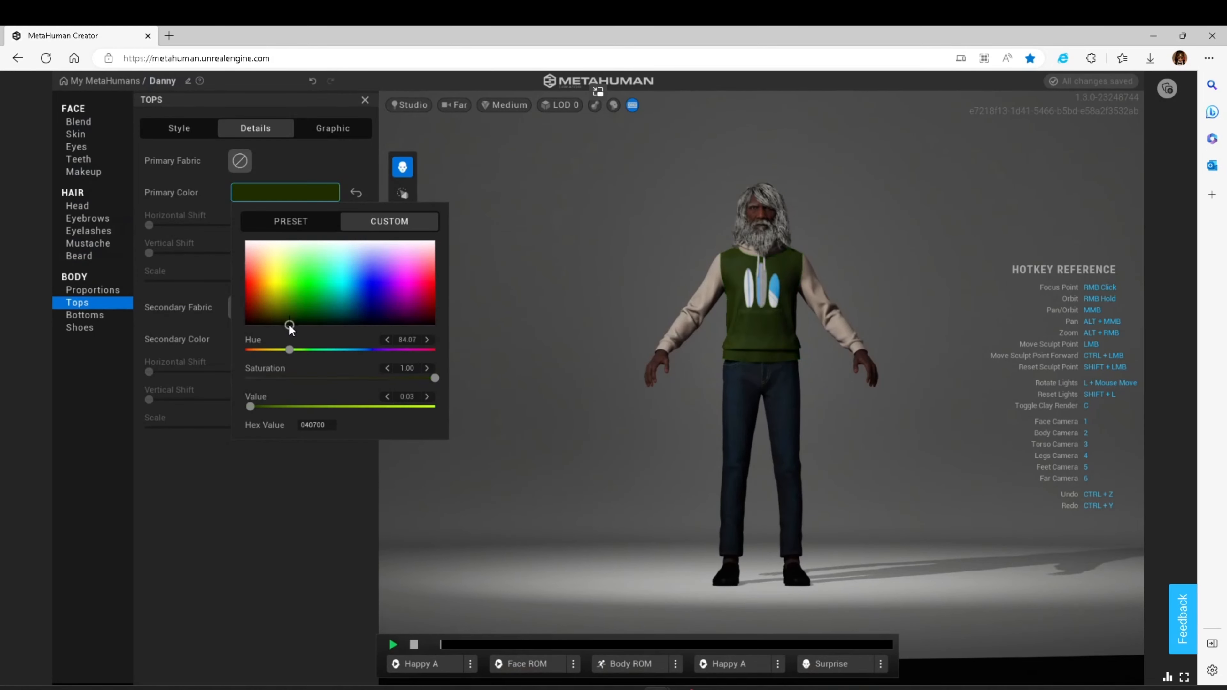
click(405, 293)
click(407, 318)
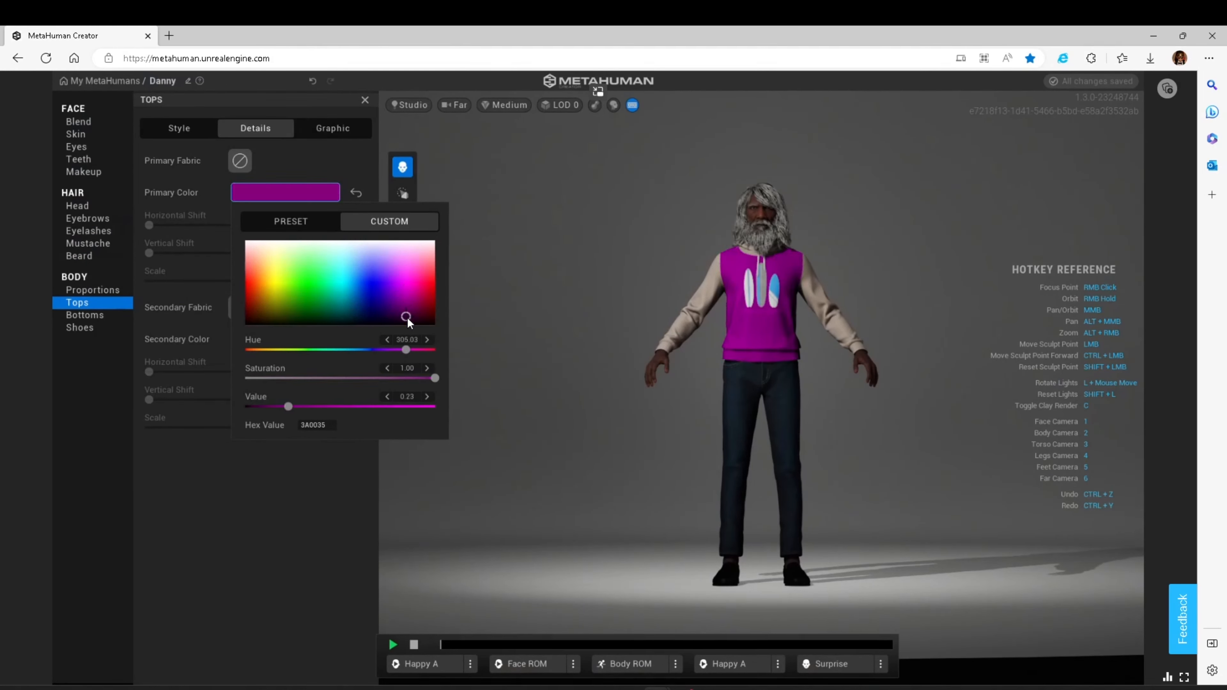
click(340, 480)
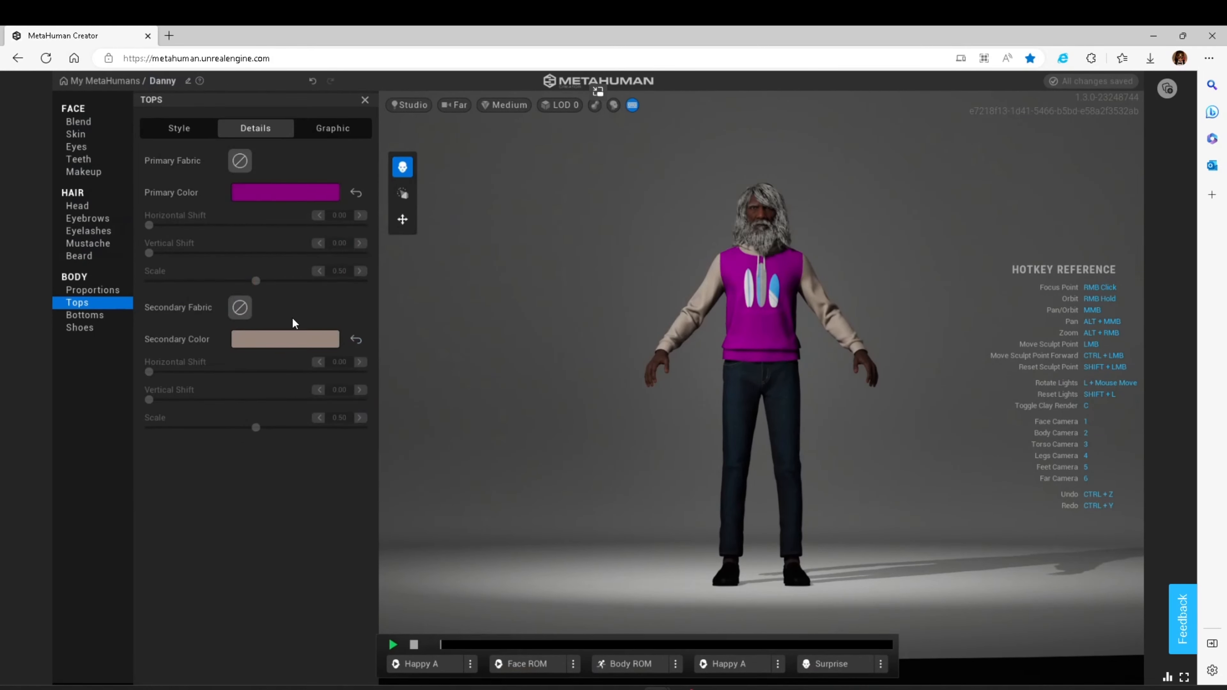
- Set the hoodie's secondary color to light blue, hex value 697BFF
click(295, 340)
click(372, 429)
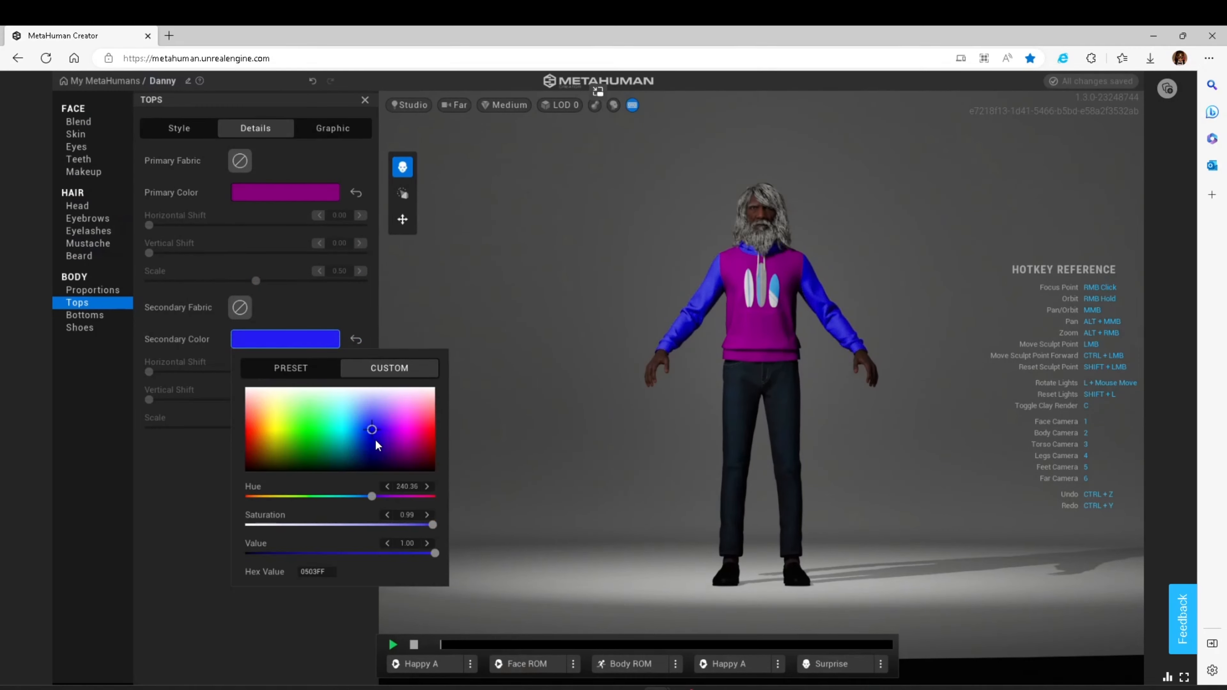
click(375, 440)
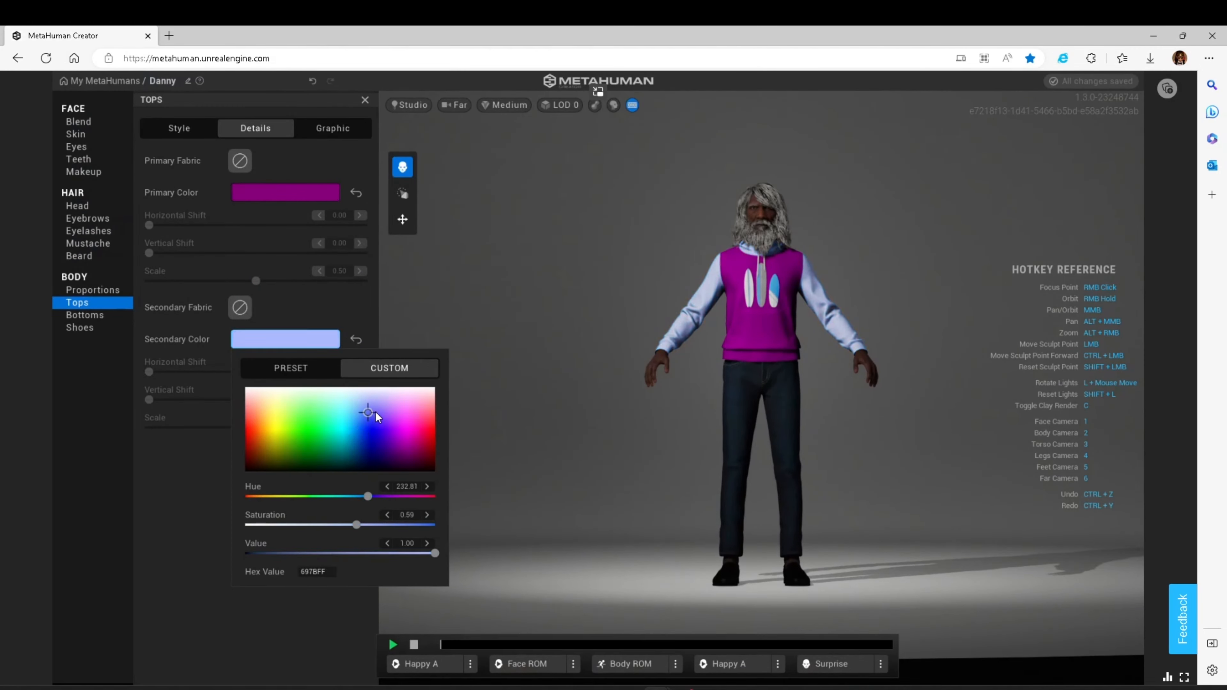
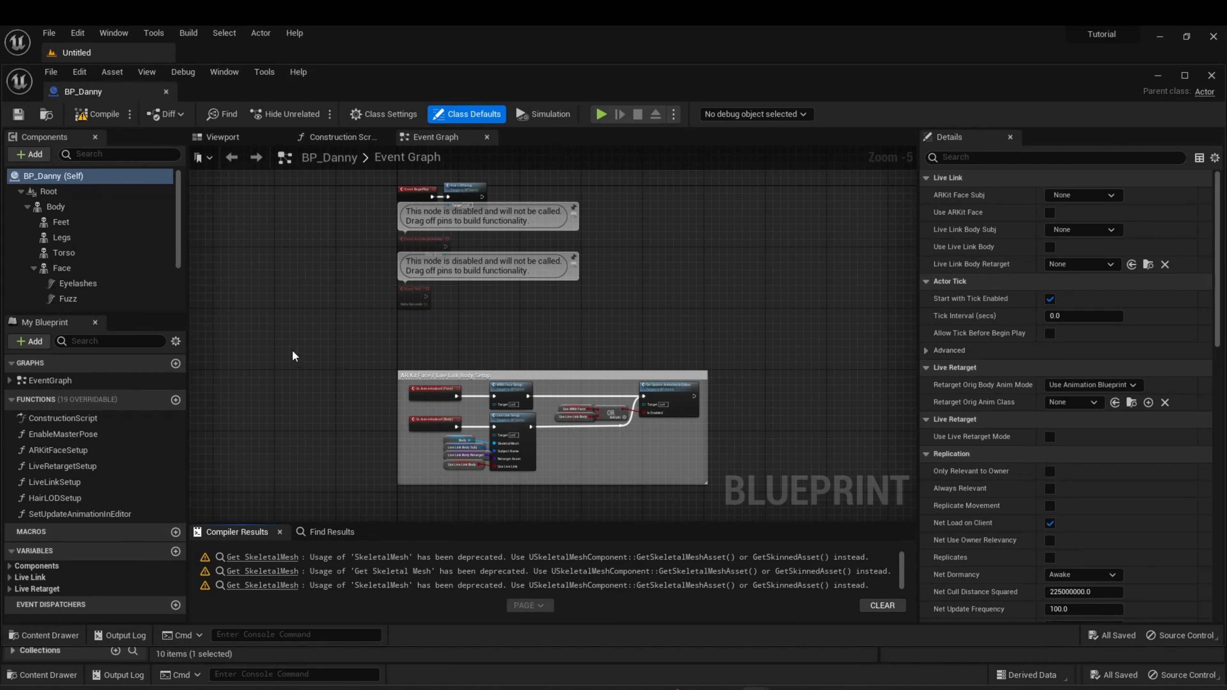
- Switch to Unreal Engine and inspect the imported character in the viewport of the BP_Danny blueprint
click(214, 135)
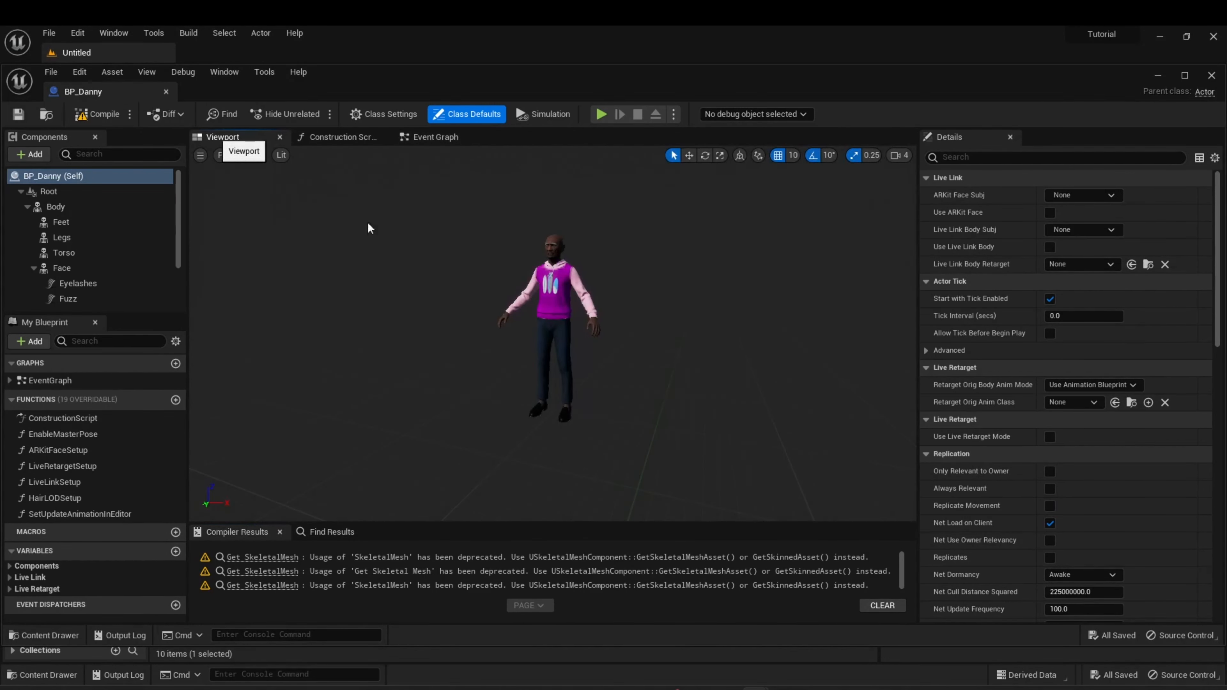
scroll(508, 294, up, 2)
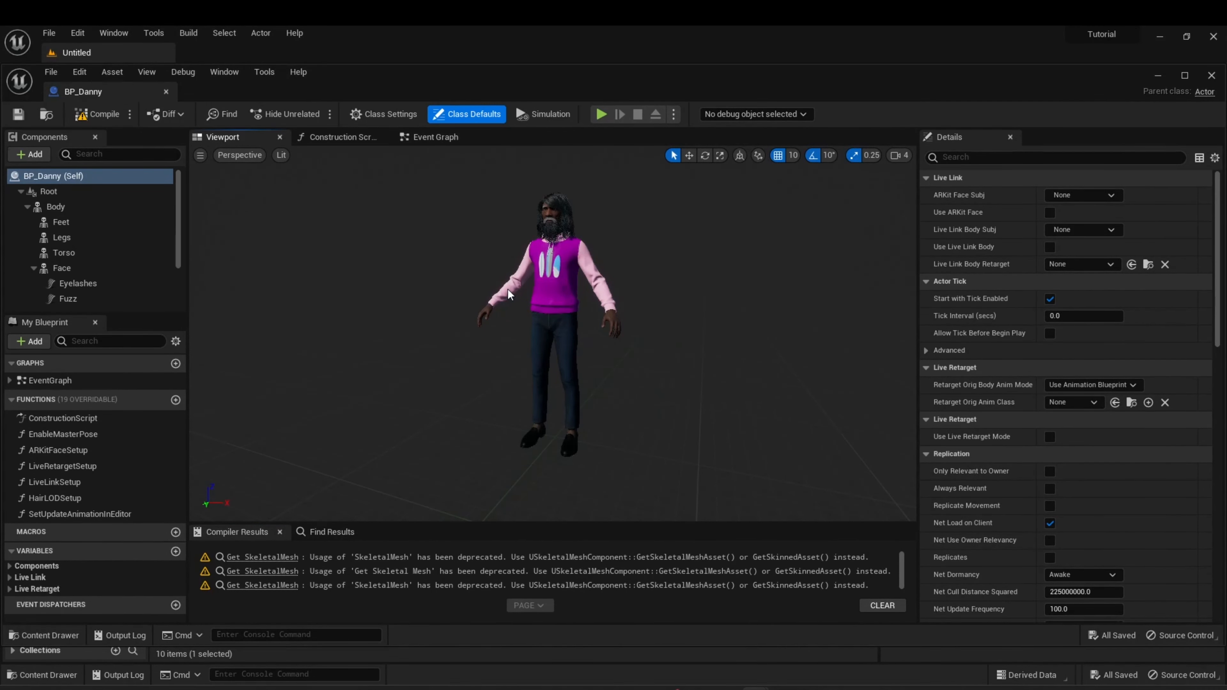
mouse_move(508, 289)
mouse_down()
mouse_move(519, 287)
mouse_move(508, 254)
mouse_move(517, 285)
mouse_move(510, 266)
mouse_up()
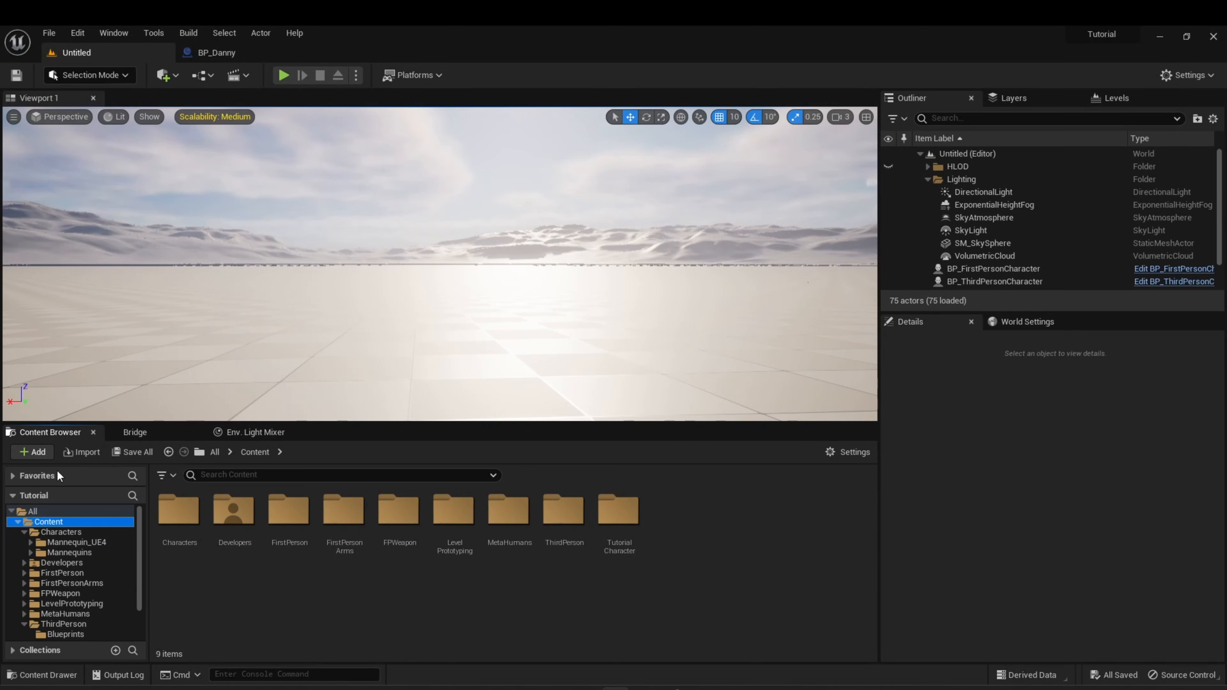
click(31, 452)
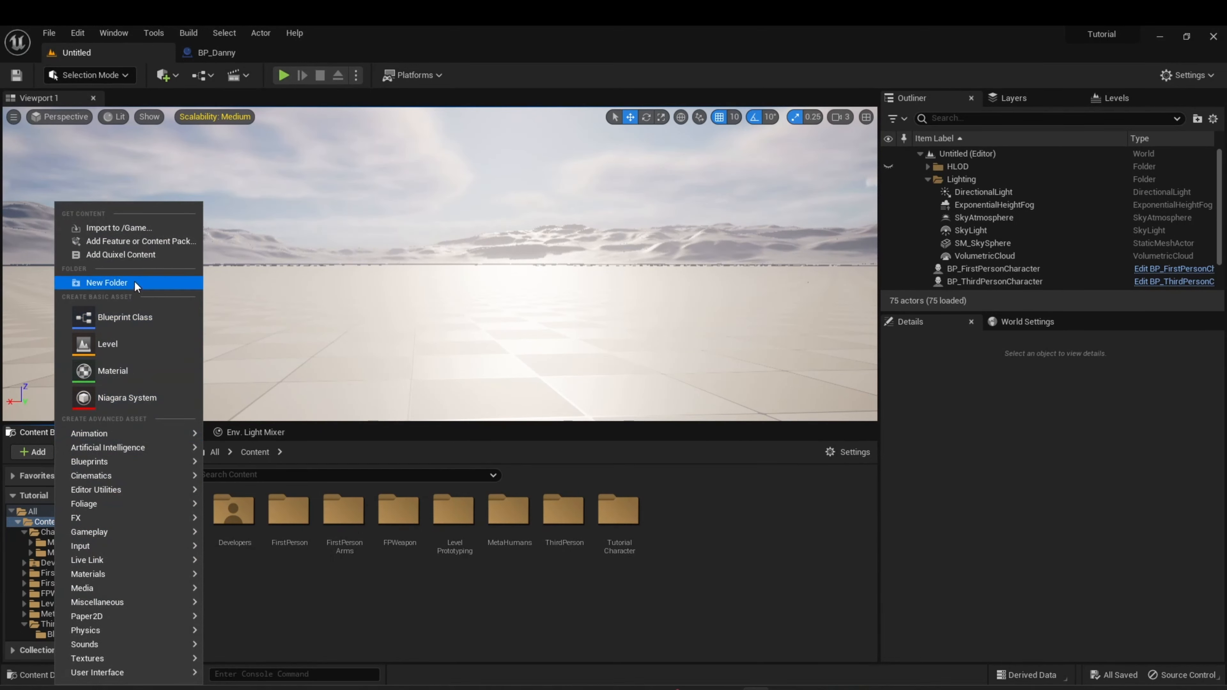
click(139, 243)
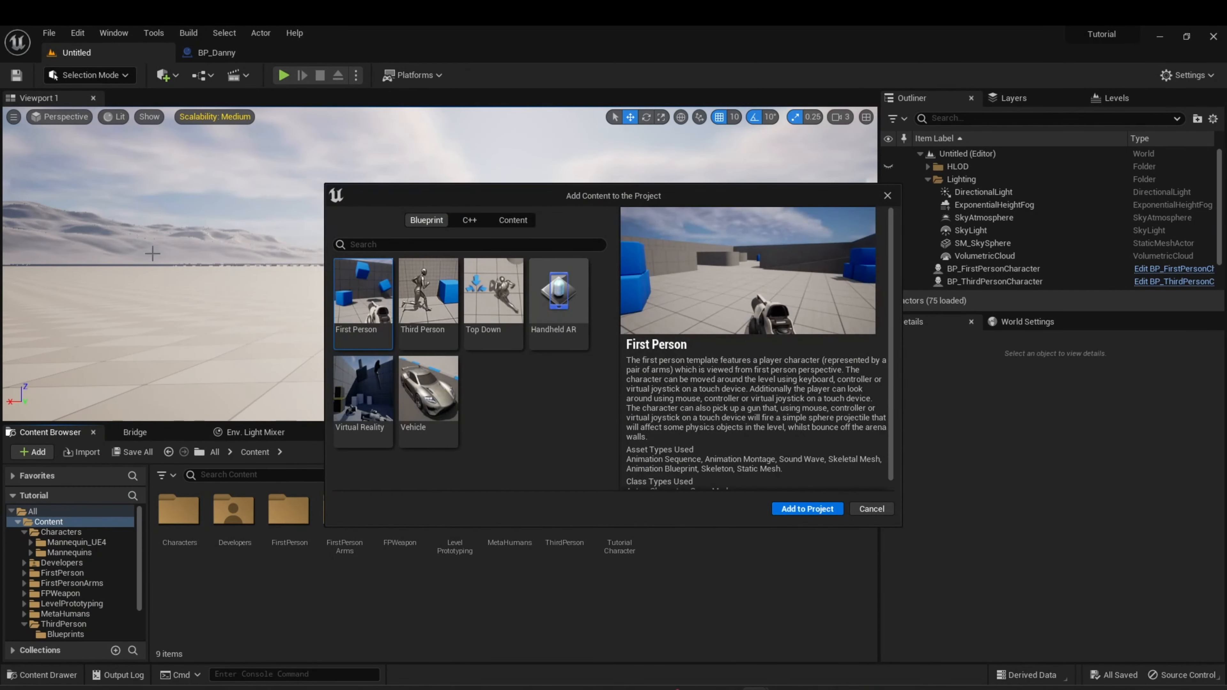
click(429, 318)
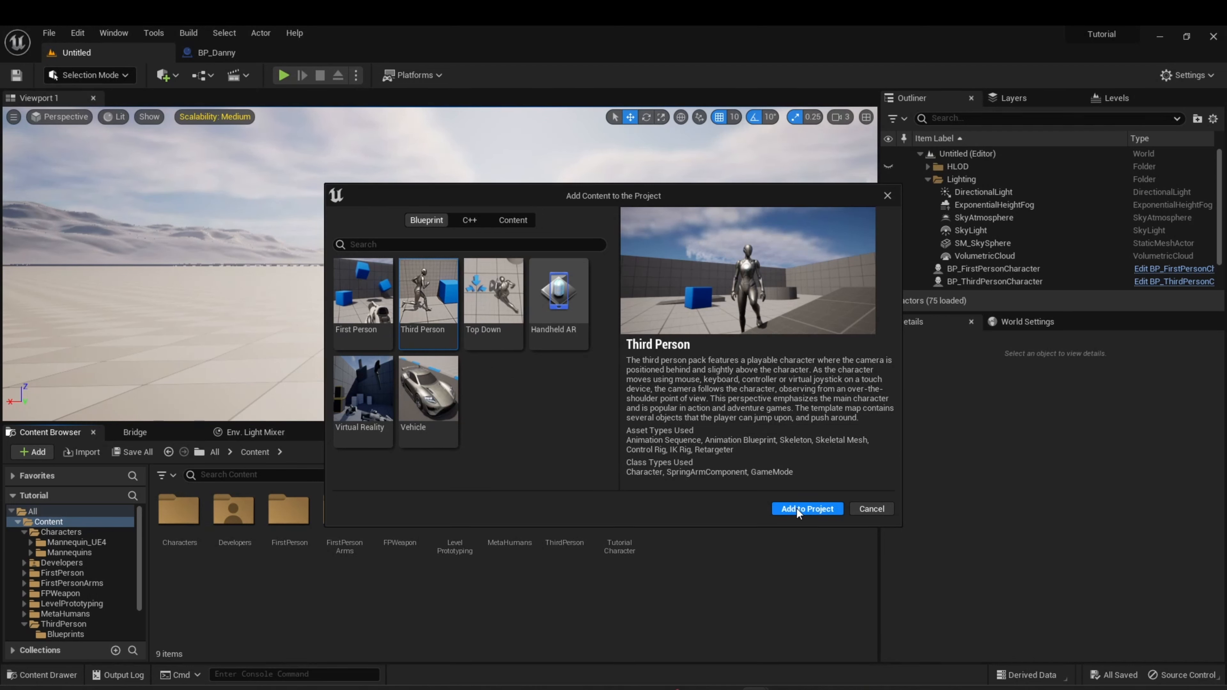
click(873, 509)
- Open the BP_ThirdPersonCharacter blueprint from the ThirdPerson/Blueprints folder
scroll(107, 563, down, 2)
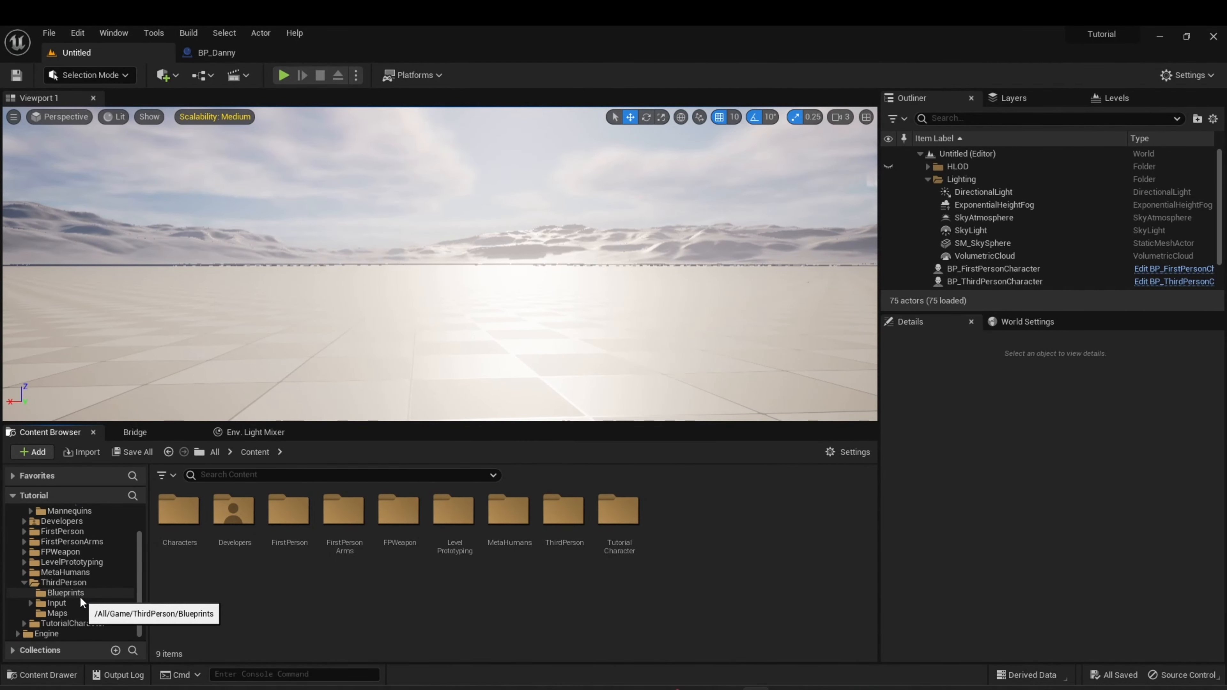
click(80, 585)
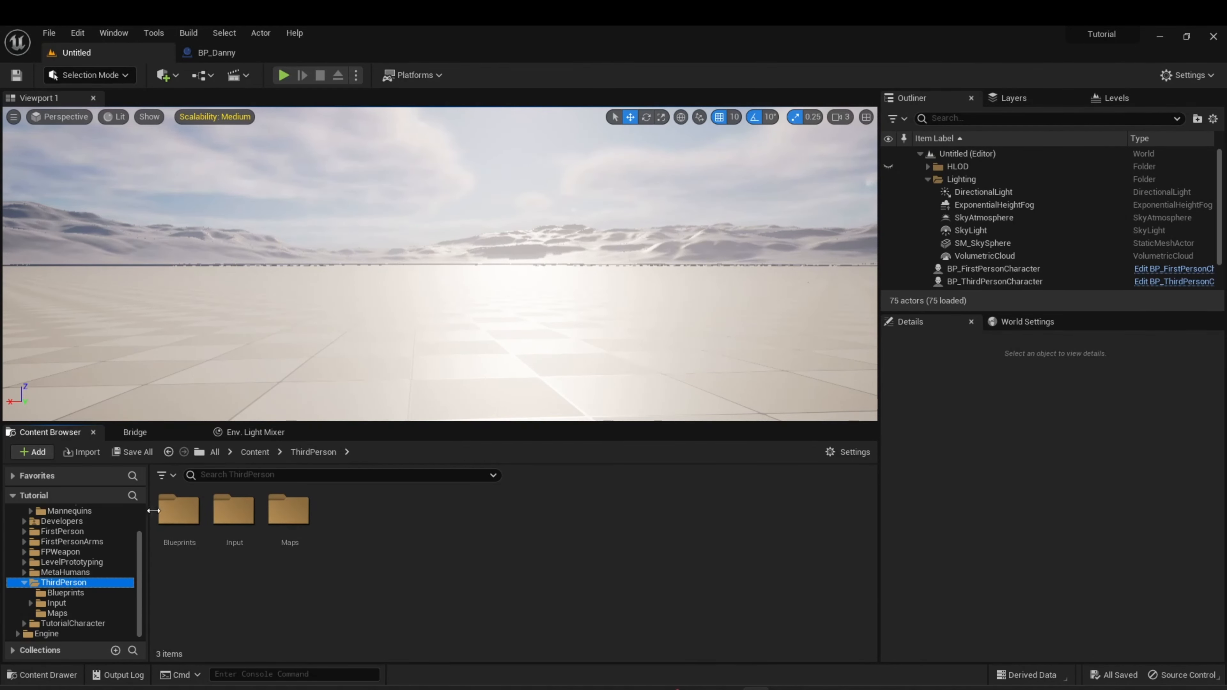
double_click(171, 518)
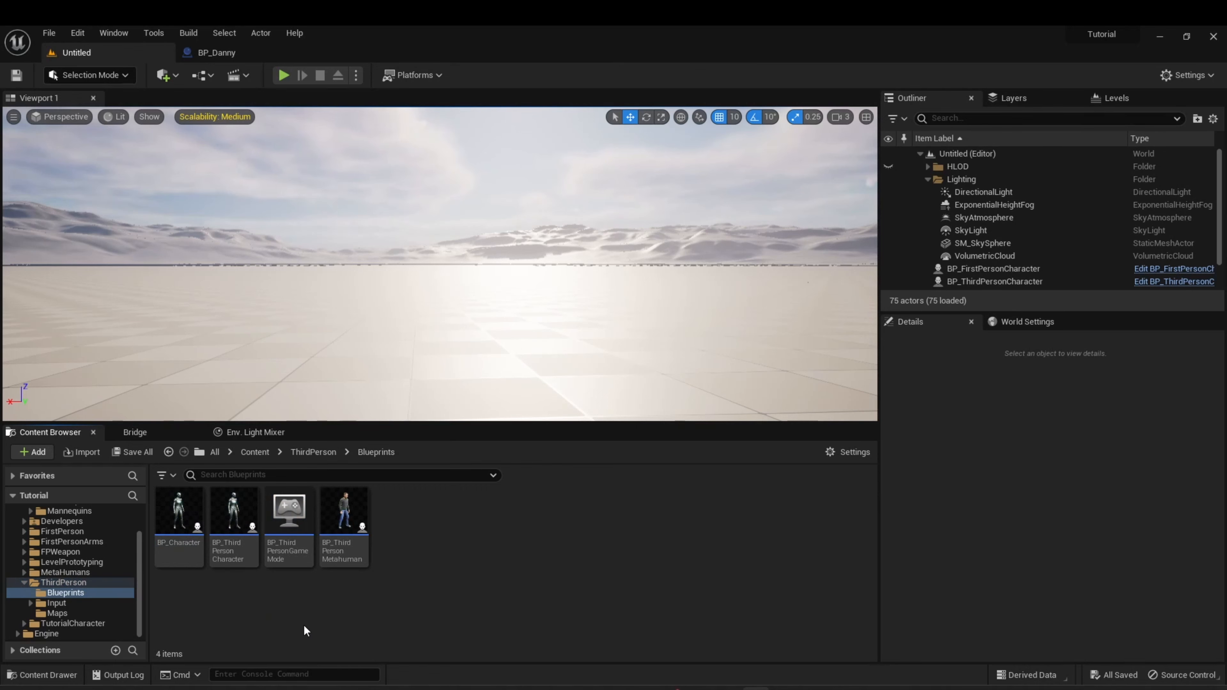
click(232, 549)
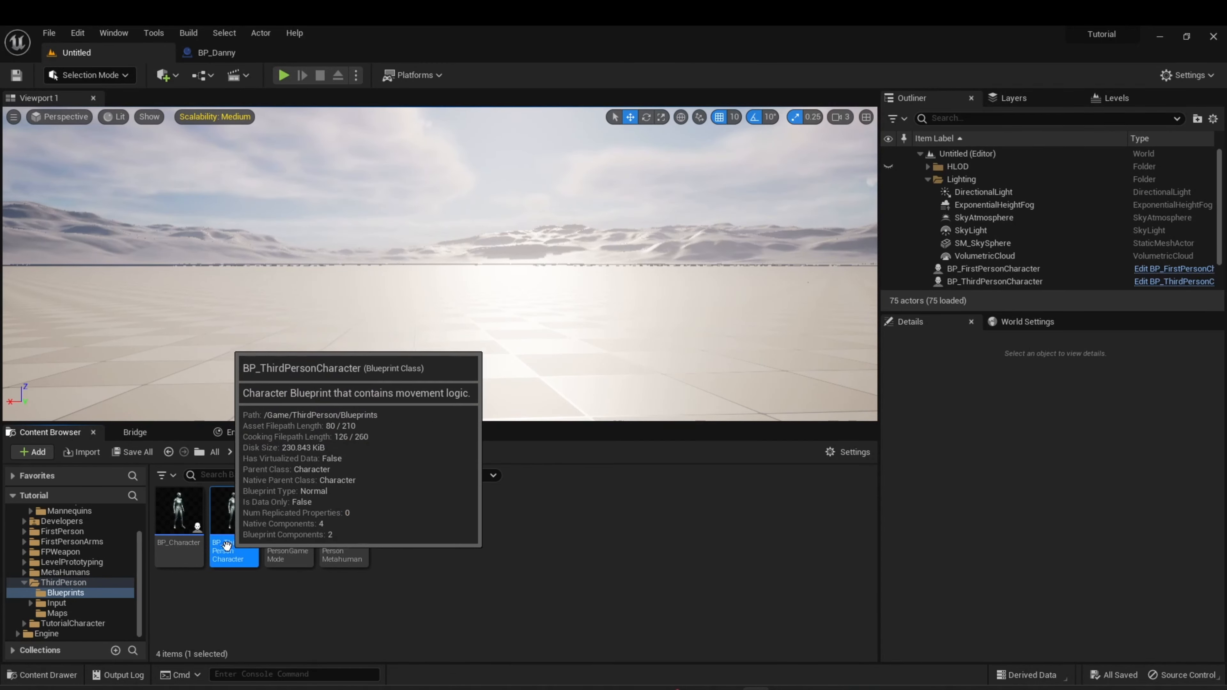
double_click(232, 517)
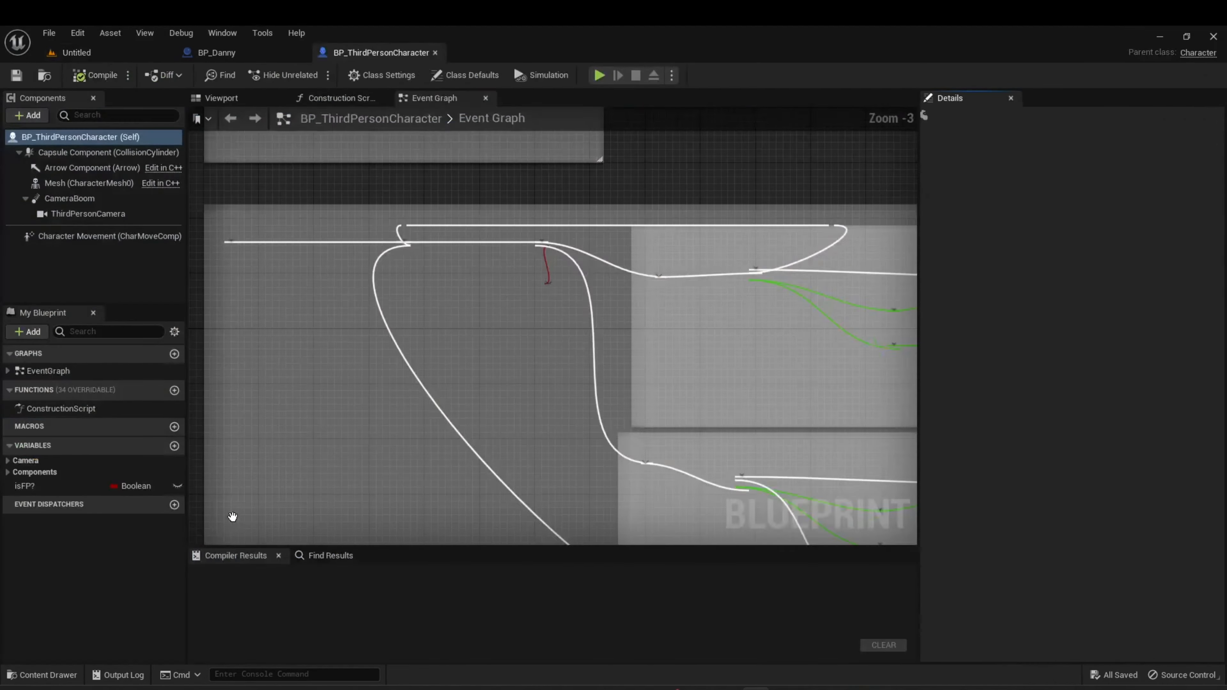
- Examine the input mapping, camera, movement and jump node groups in the BP_ThirdPersonCharacter event graph
scroll(257, 487, down, 4)
right_drag(269, 478, 270, 361)
scroll(271, 375, up, 1)
drag(207, 193, 909, 457)
right_drag(341, 267, 372, 263)
scroll(412, 424, down, 1)
drag(255, 313, 851, 501)
right_drag(345, 241, 341, 464)
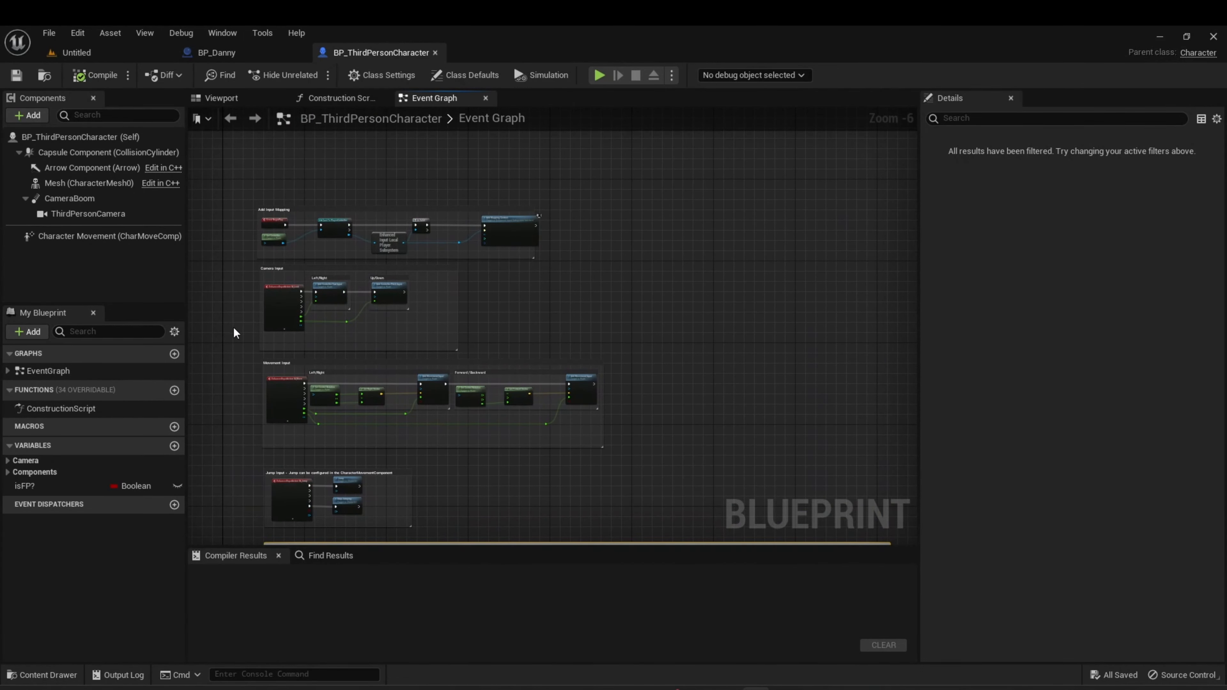
right_drag(235, 329, 236, 280)
drag(219, 151, 624, 466)
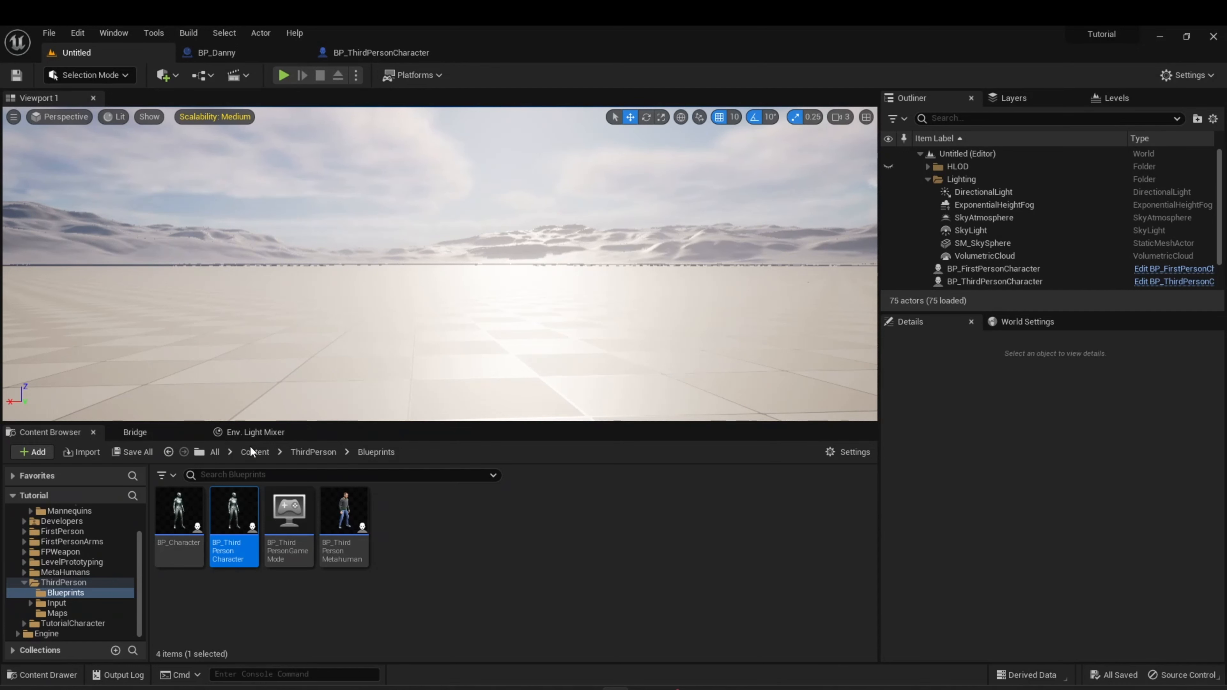
- Duplicate the BP_ThirdPersonCharacter blueprint as BP_MetaThirdPerson, and open the copy at its Mesh component's details
right_click(235, 505)
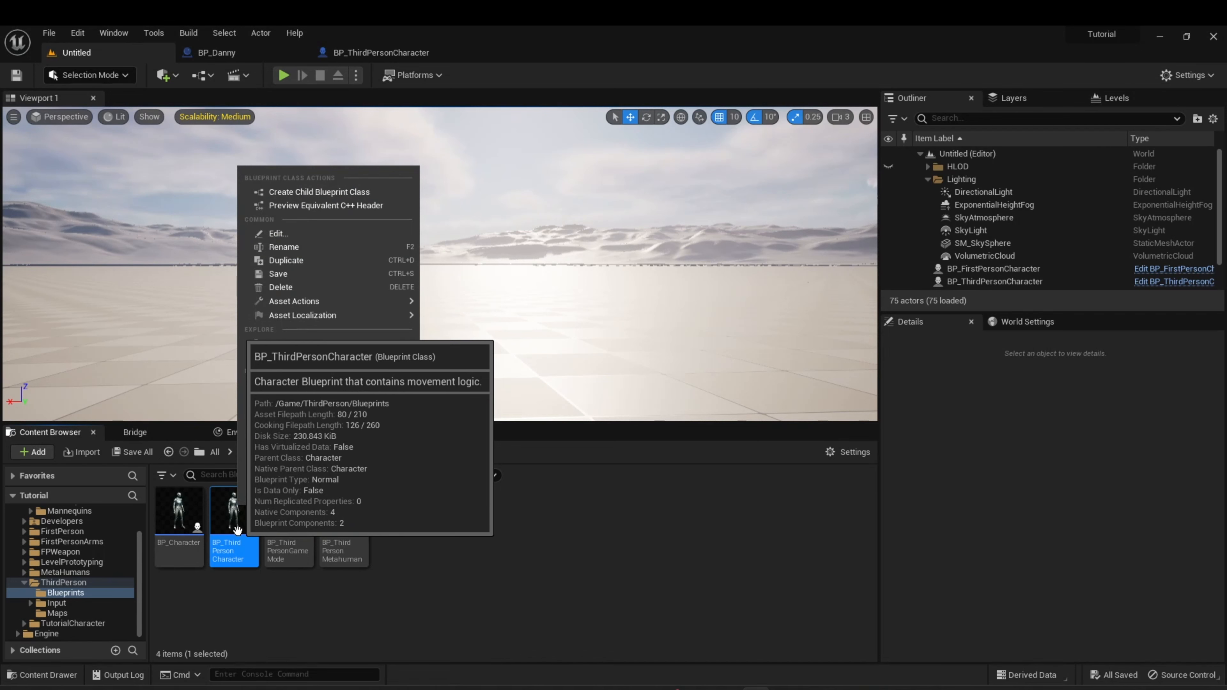
click(310, 262)
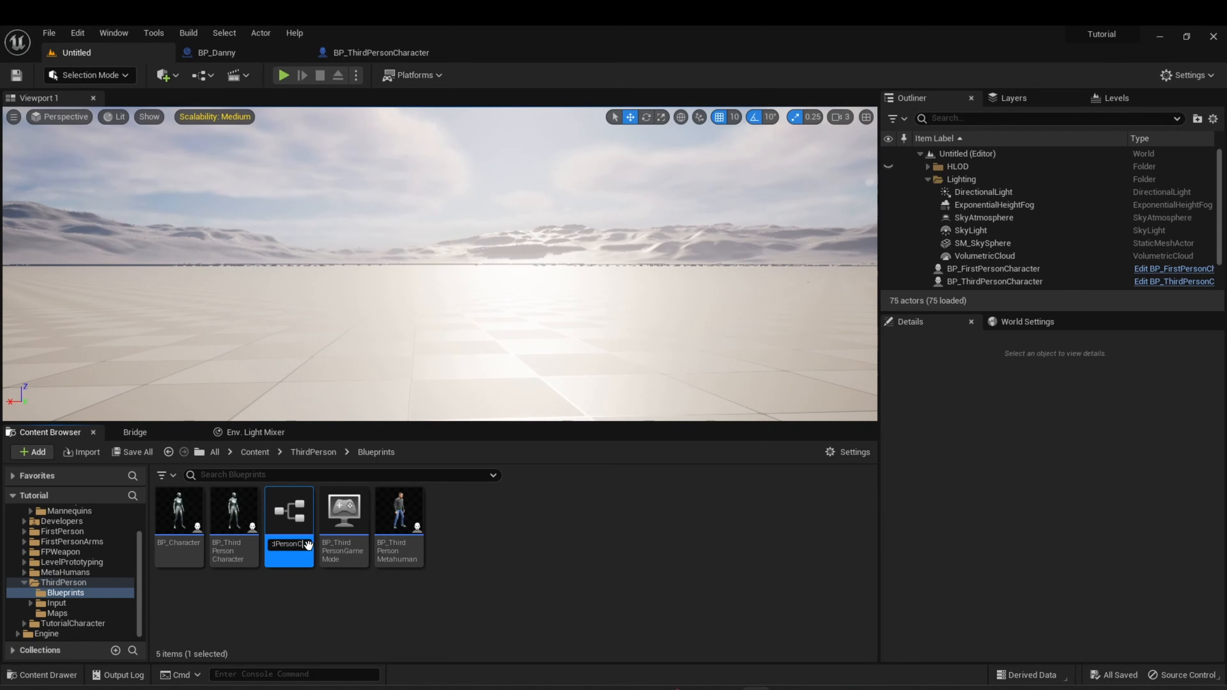
key(BackSpace)
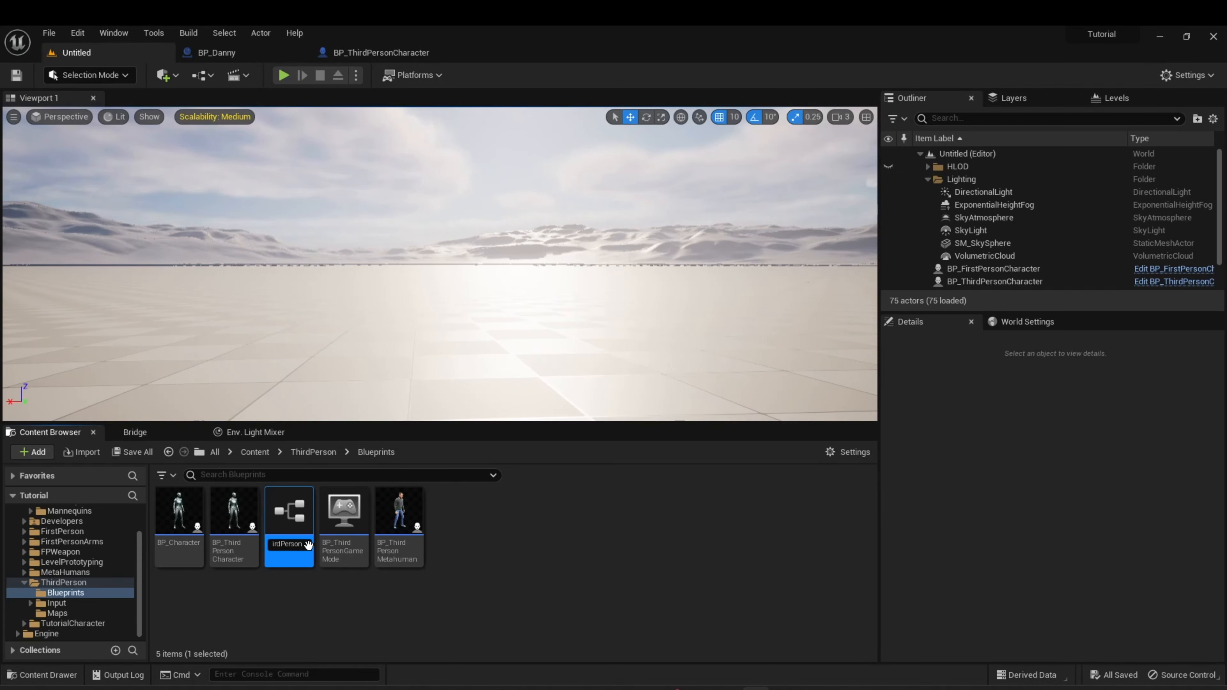
text(BP_)
text(Meta)
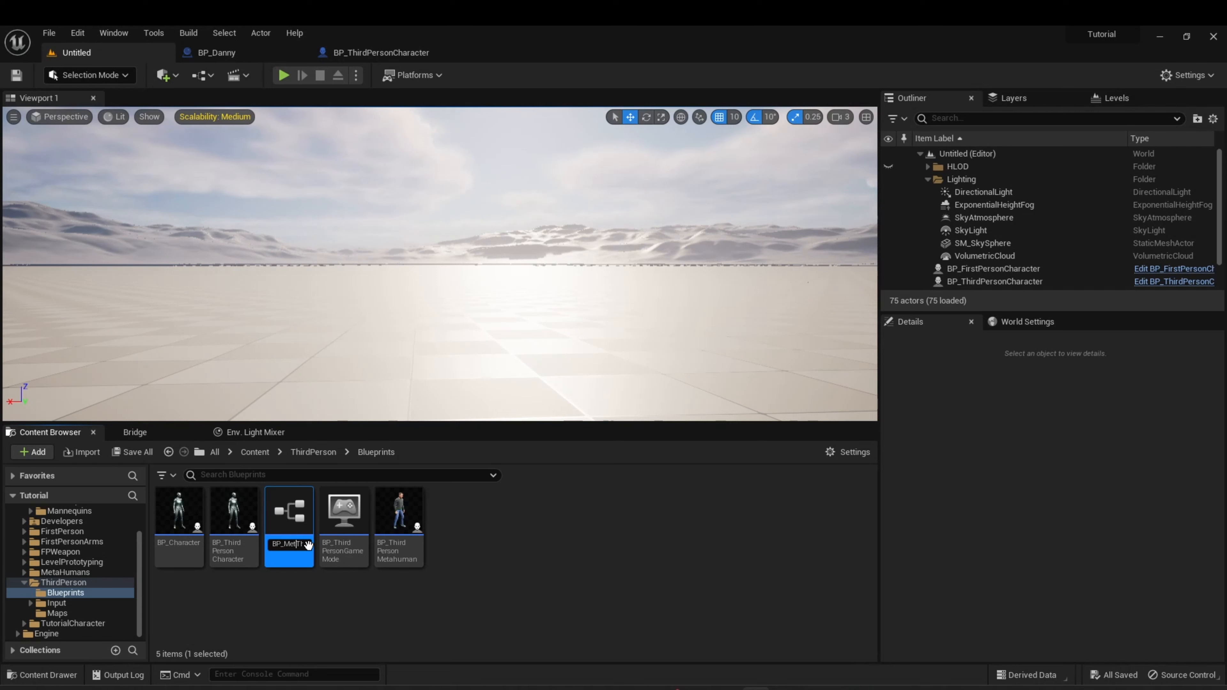
key(Return)
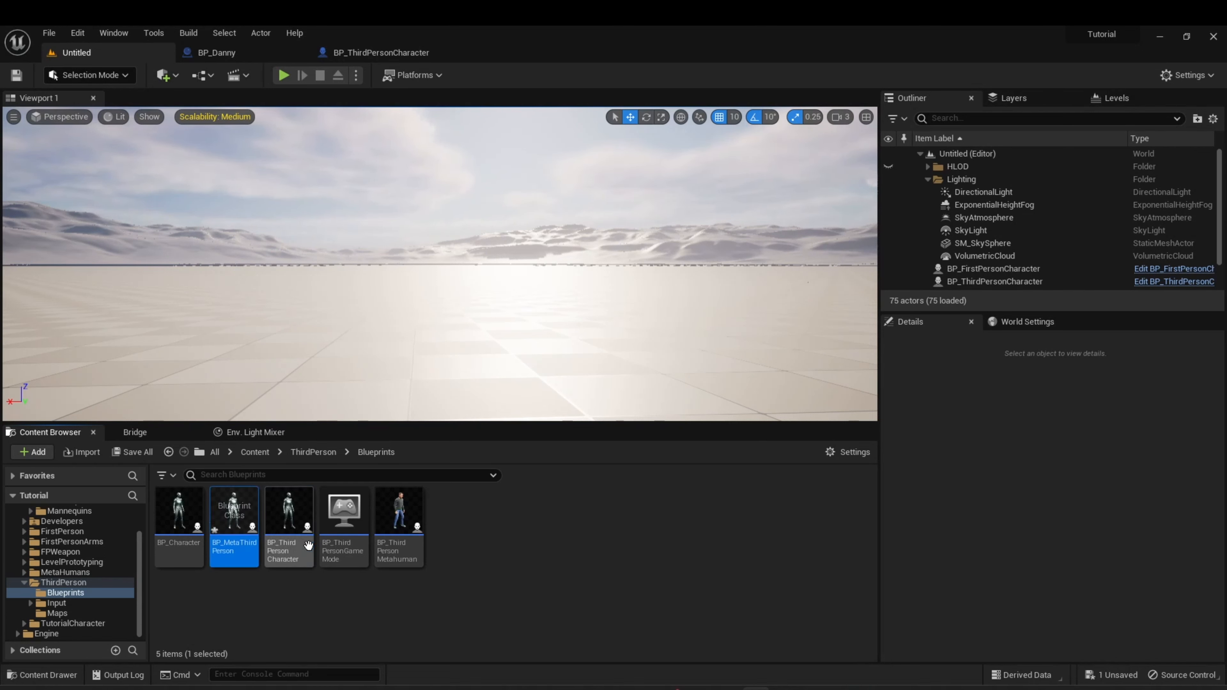
double_click(236, 512)
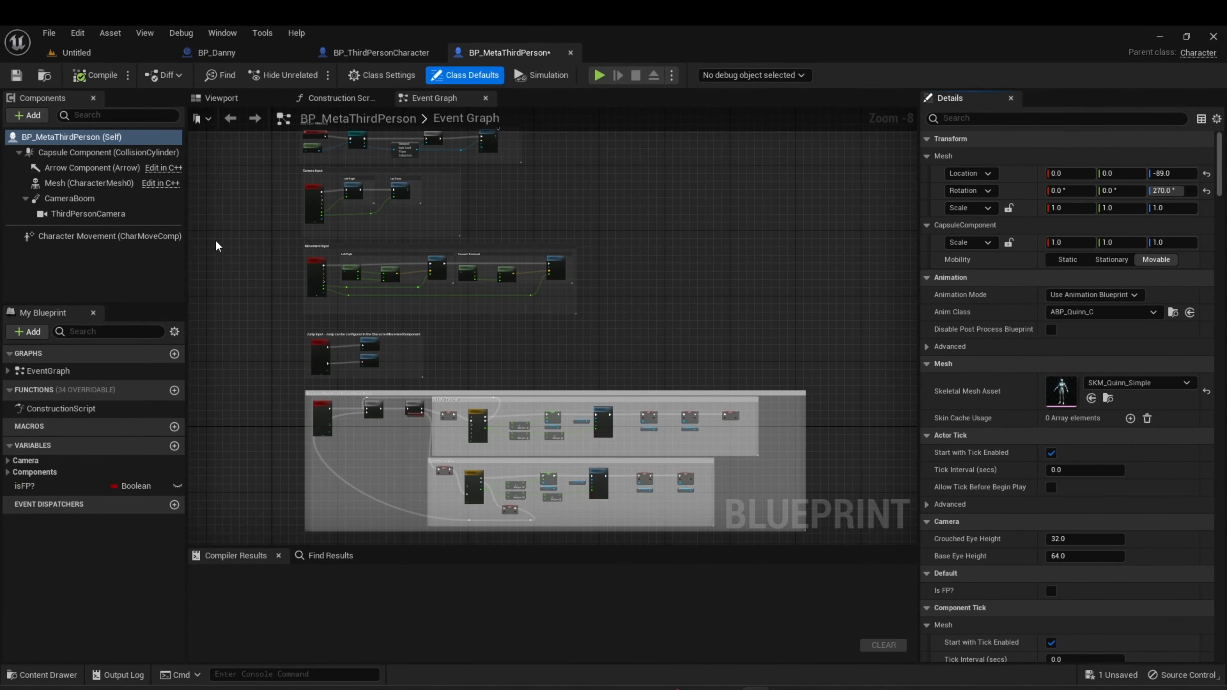
click(92, 186)
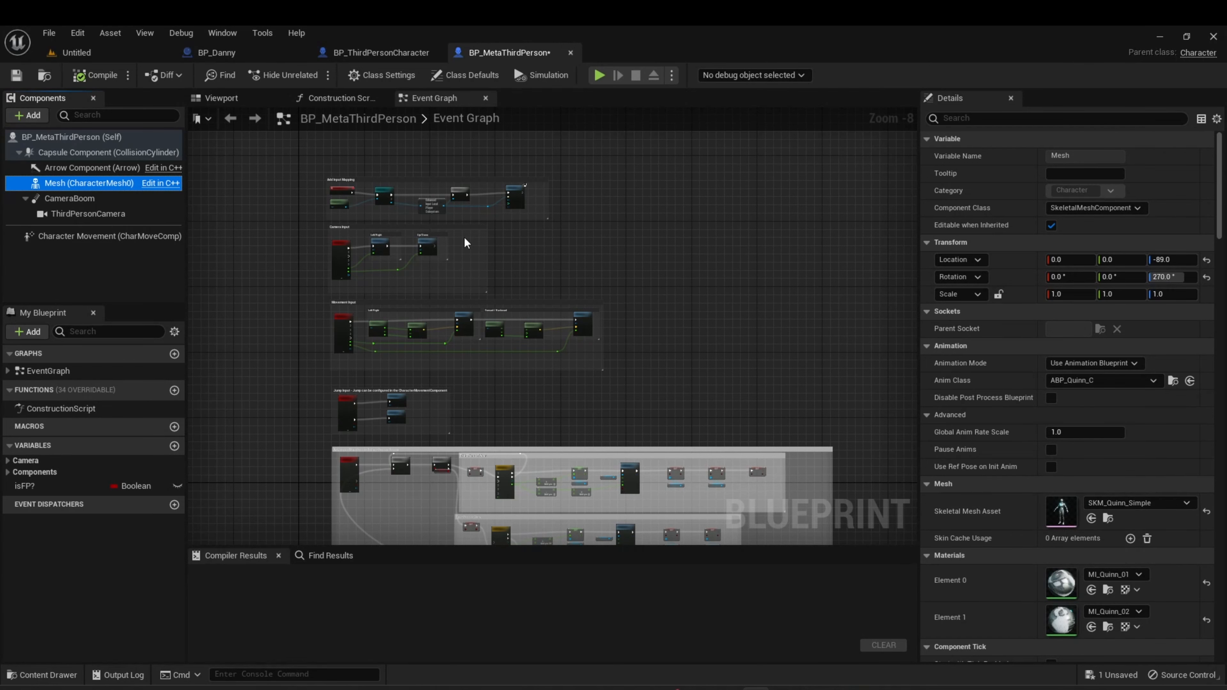
- Open the BP_Danny blueprint from the MetaHumans/Danny folder and select its Body component
click(81, 53)
scroll(87, 590, up, 2)
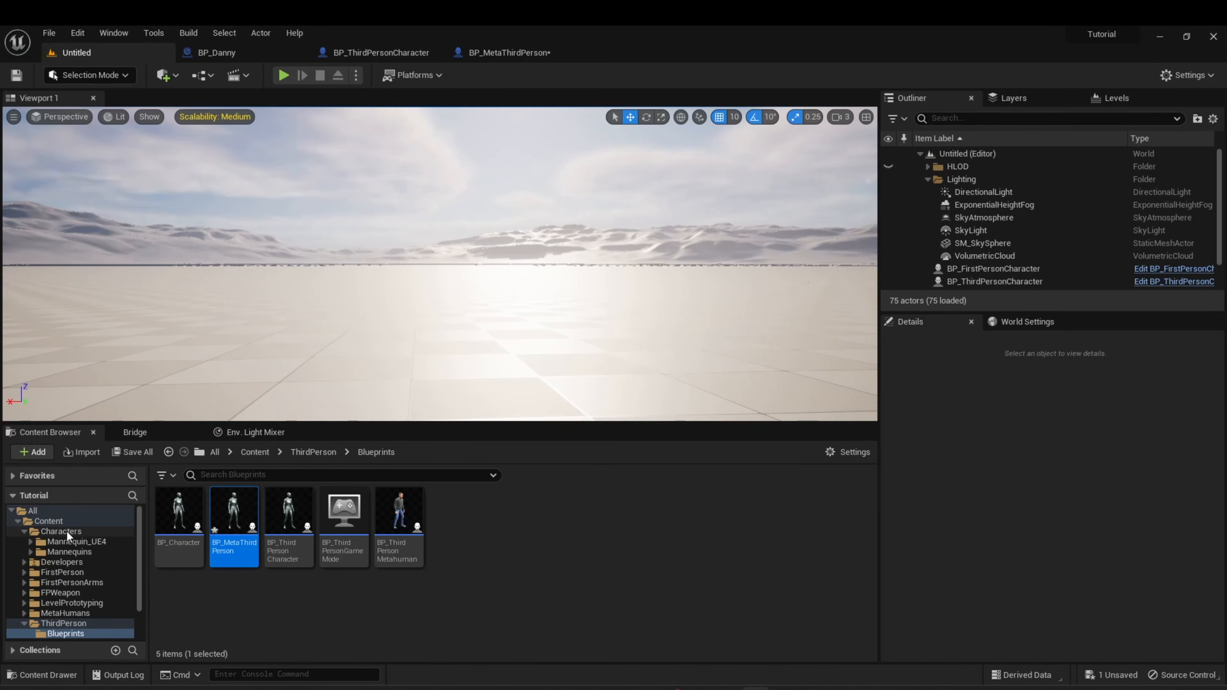
click(72, 614)
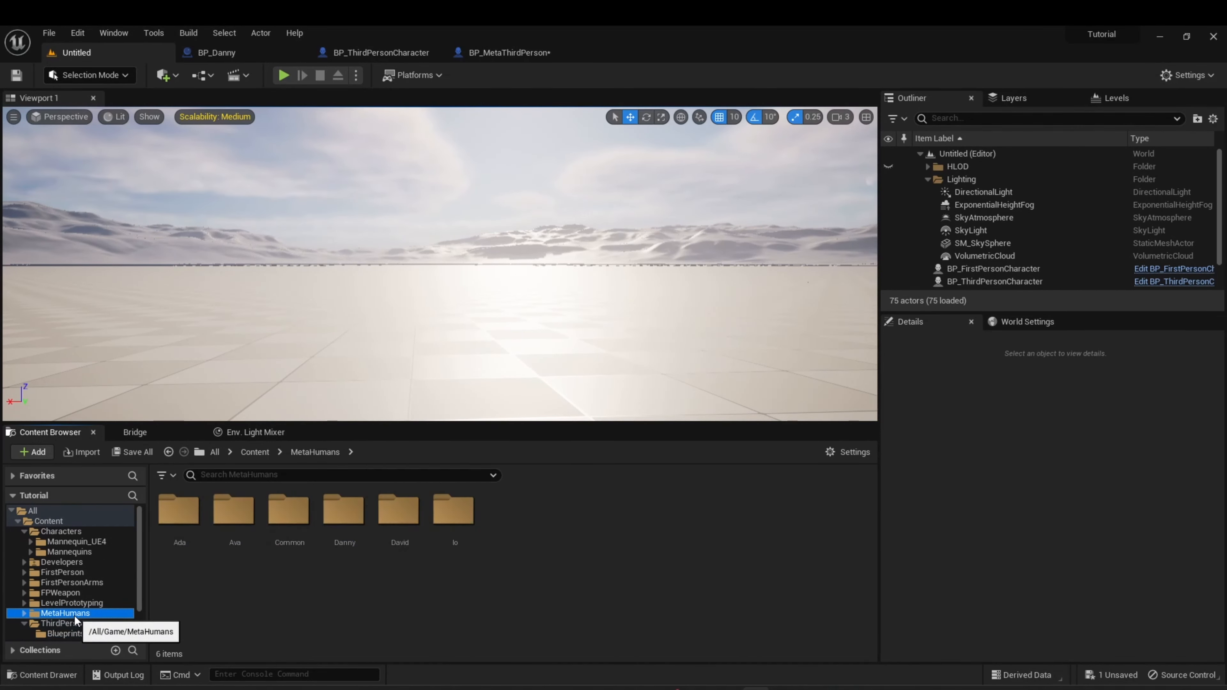
double_click(347, 517)
double_click(674, 512)
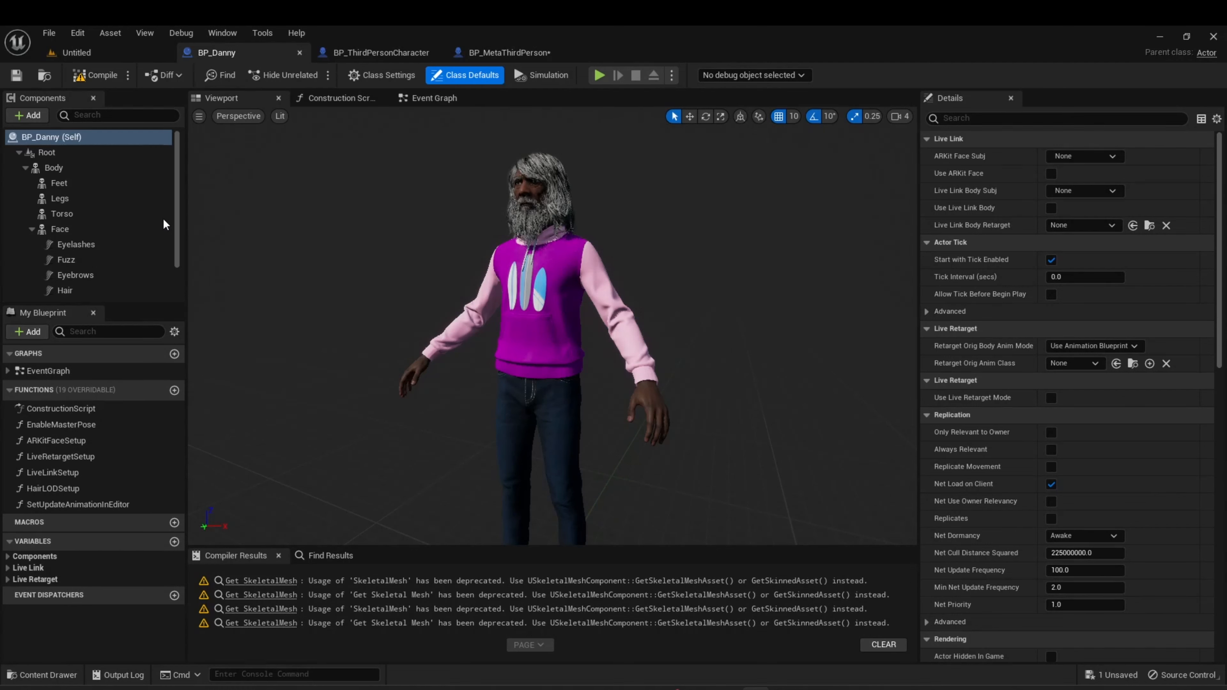
click(73, 168)
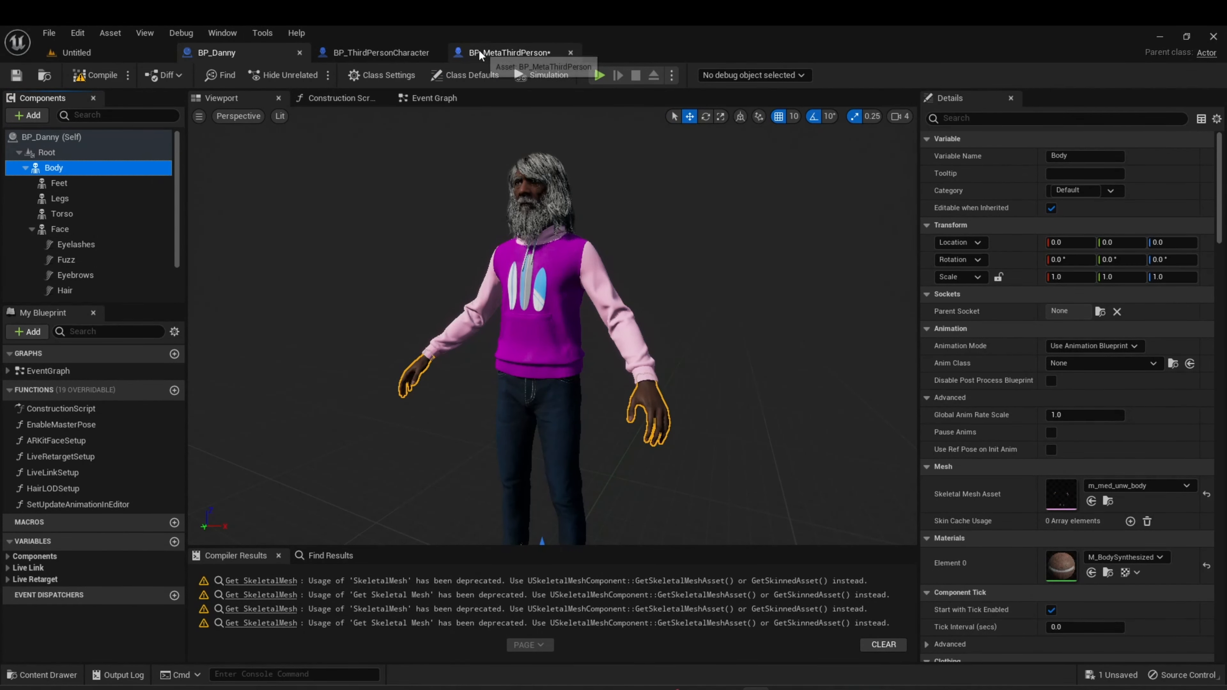
- Close the original BP_ThirdPersonCharacter blueprint
click(401, 53)
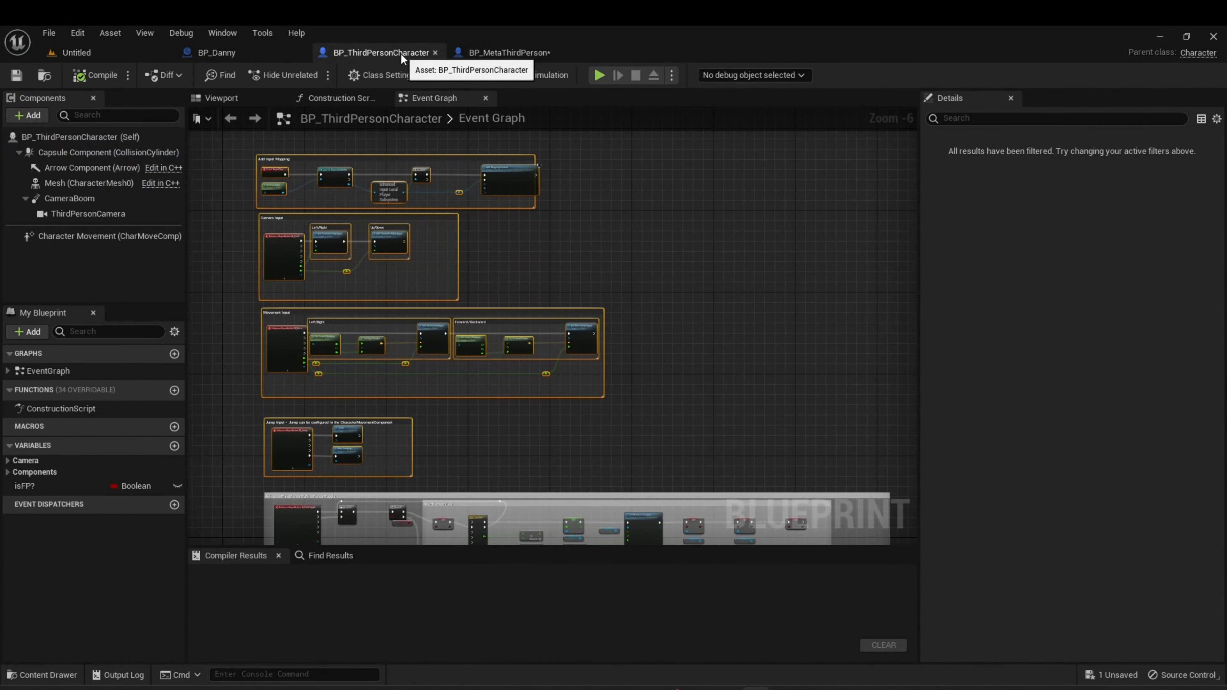
click(435, 53)
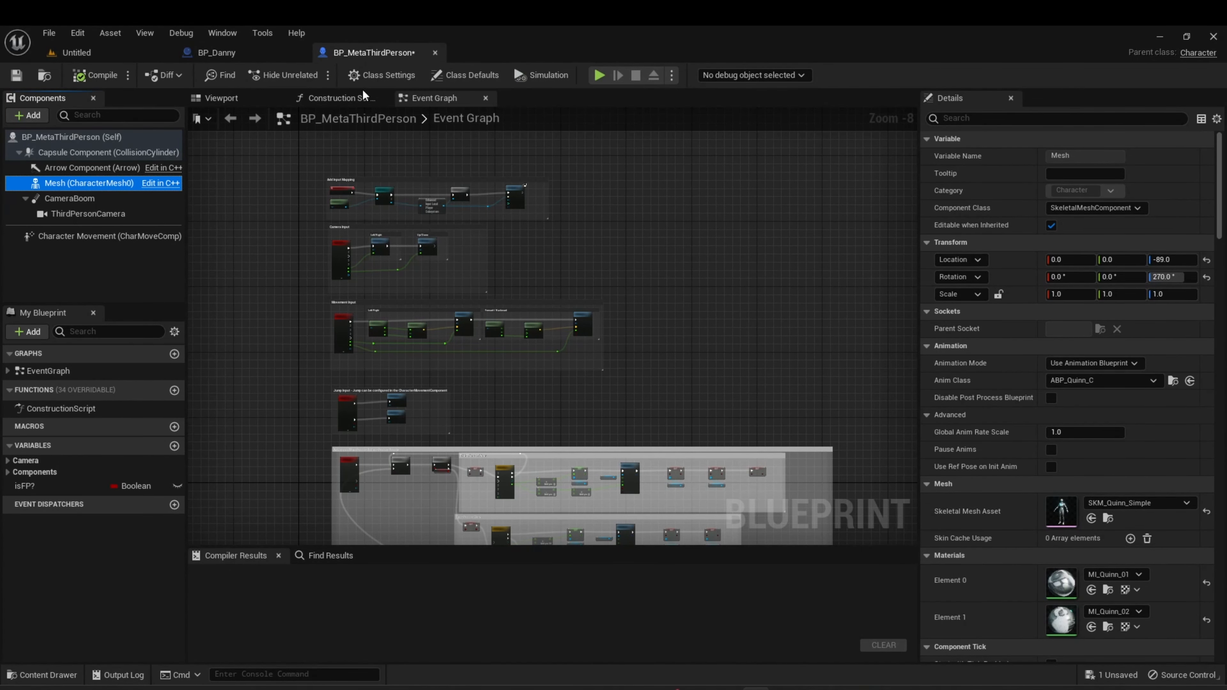
- Compare BP_Danny's Body, Feet, Face and Torso components with the single Mesh component of BP_MetaThirdPerson
click(229, 54)
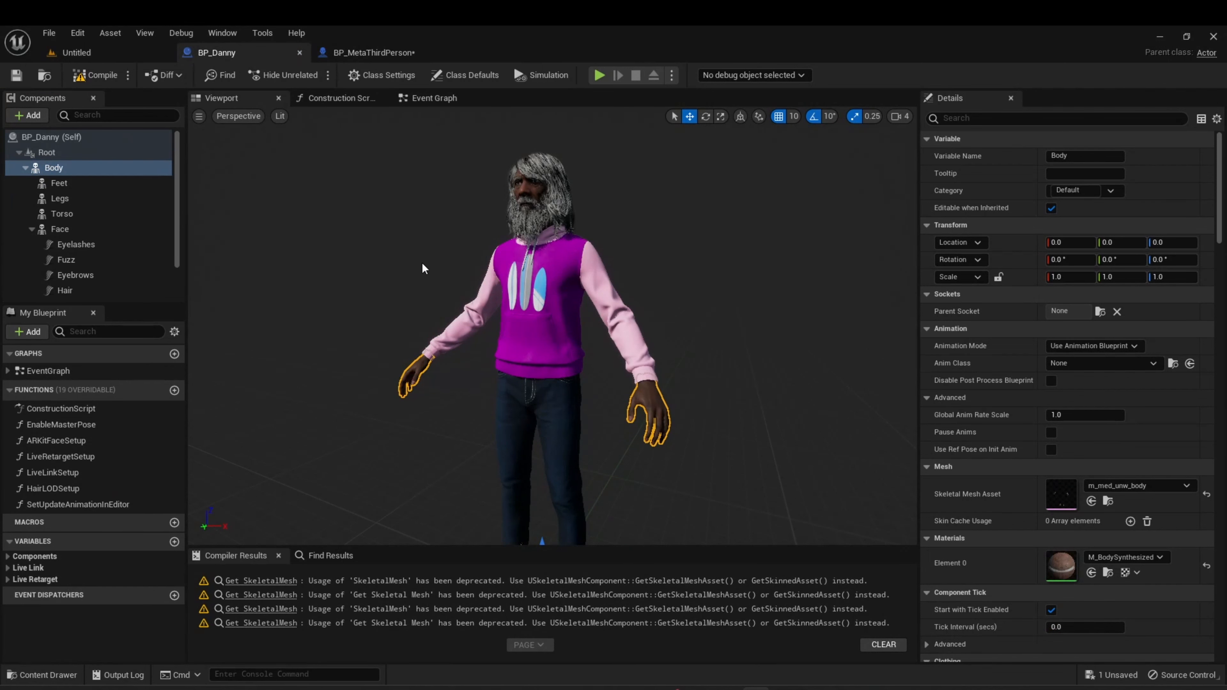
click(60, 168)
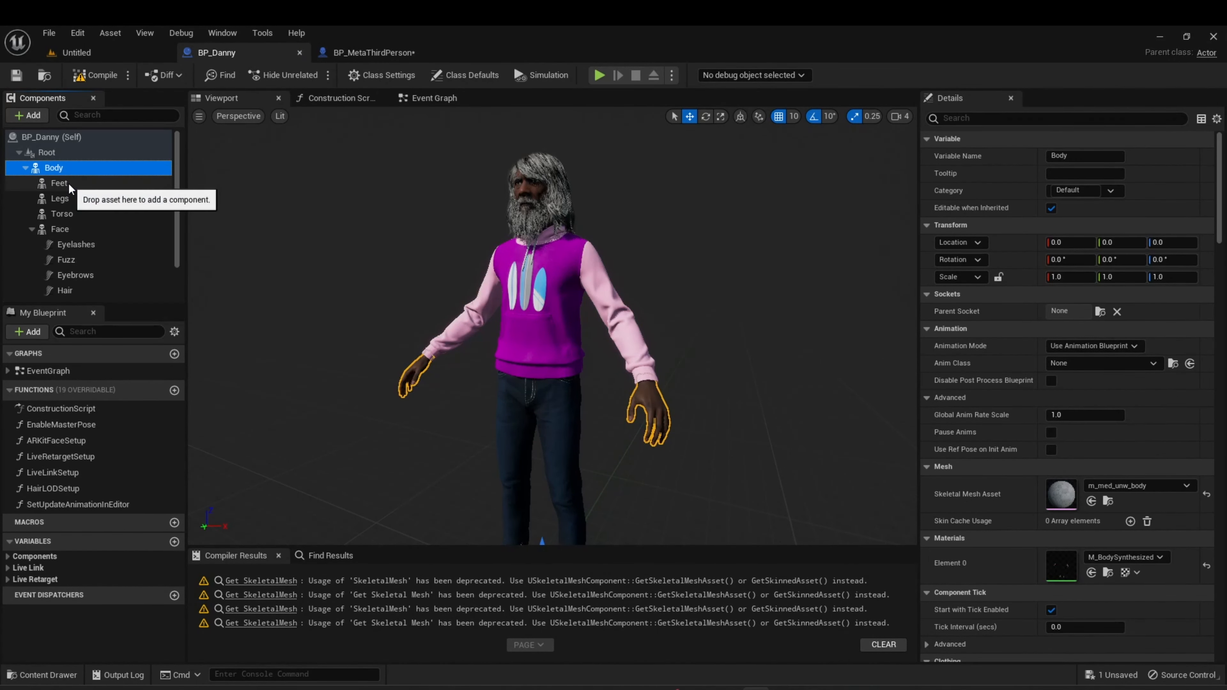
click(68, 183)
click(73, 230)
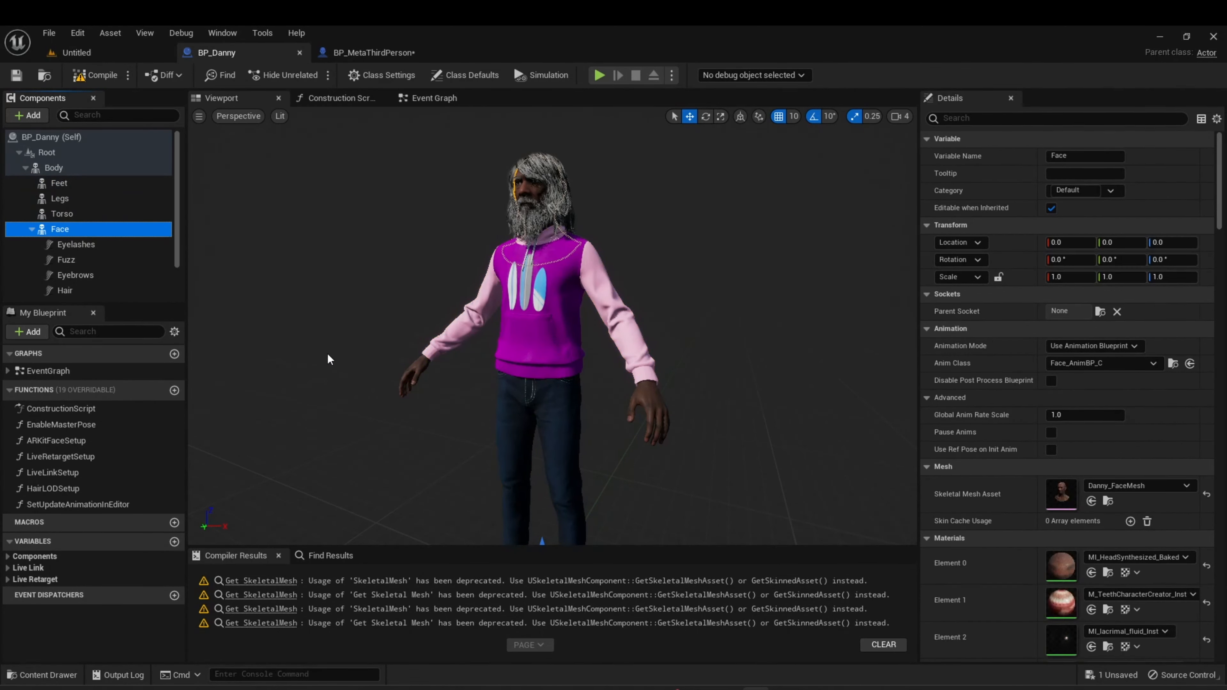
click(376, 54)
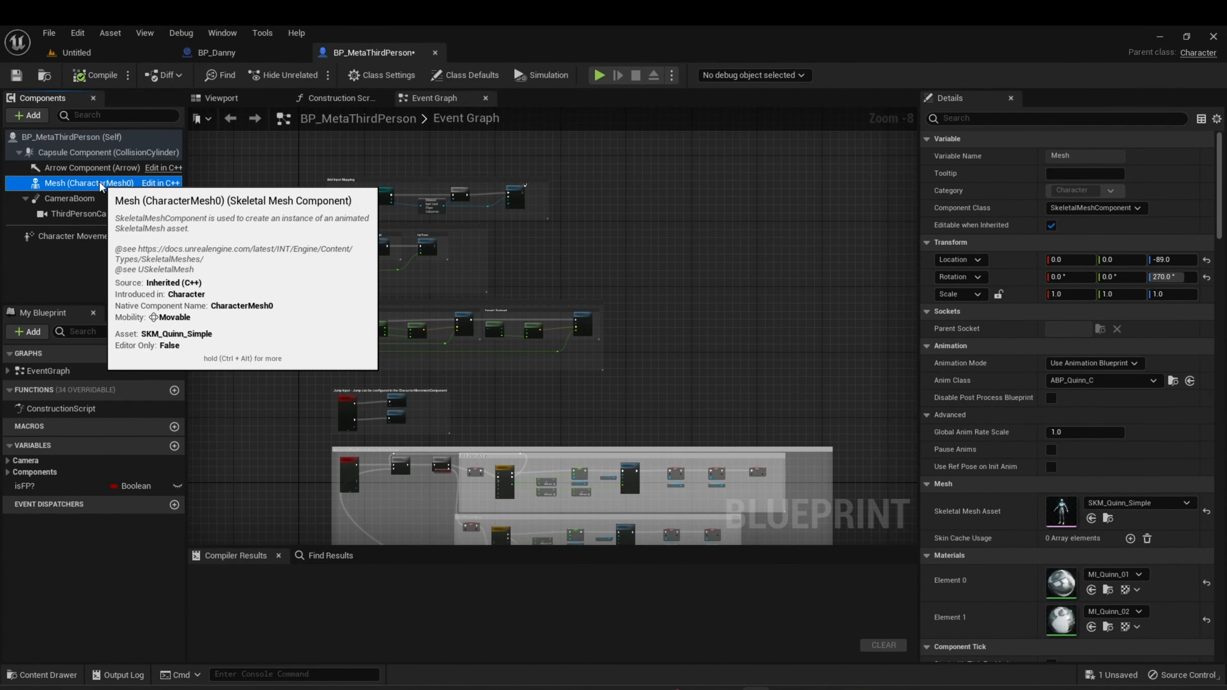
click(249, 53)
click(88, 169)
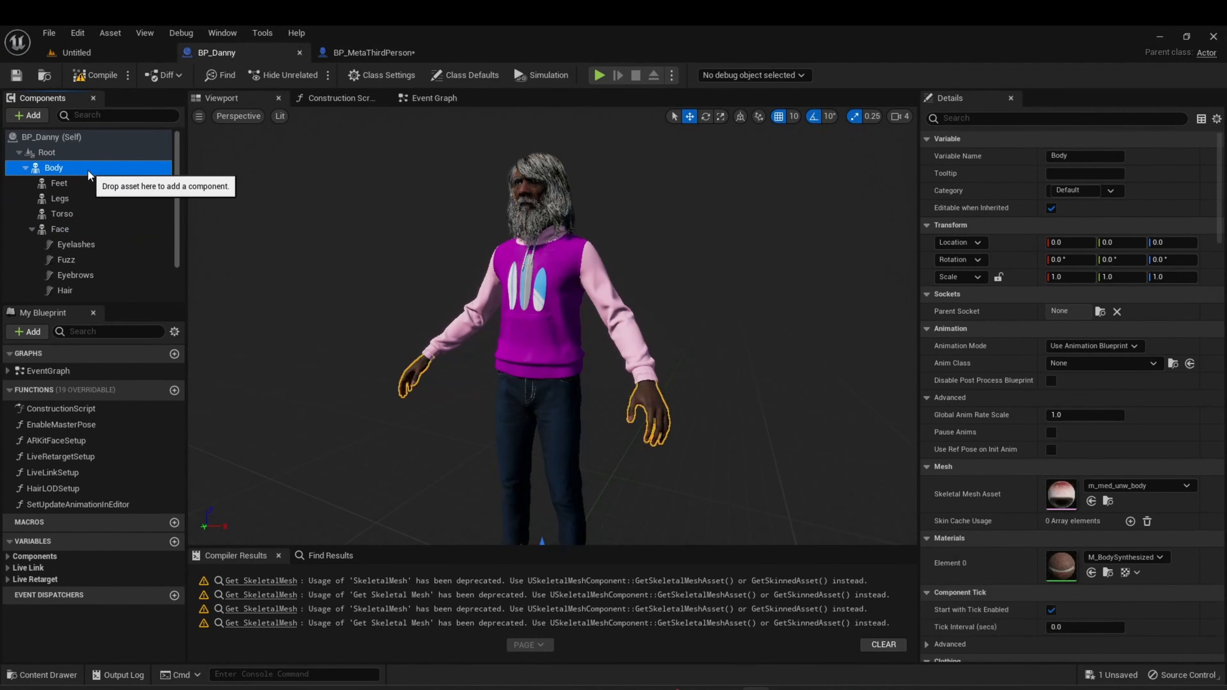
click(67, 213)
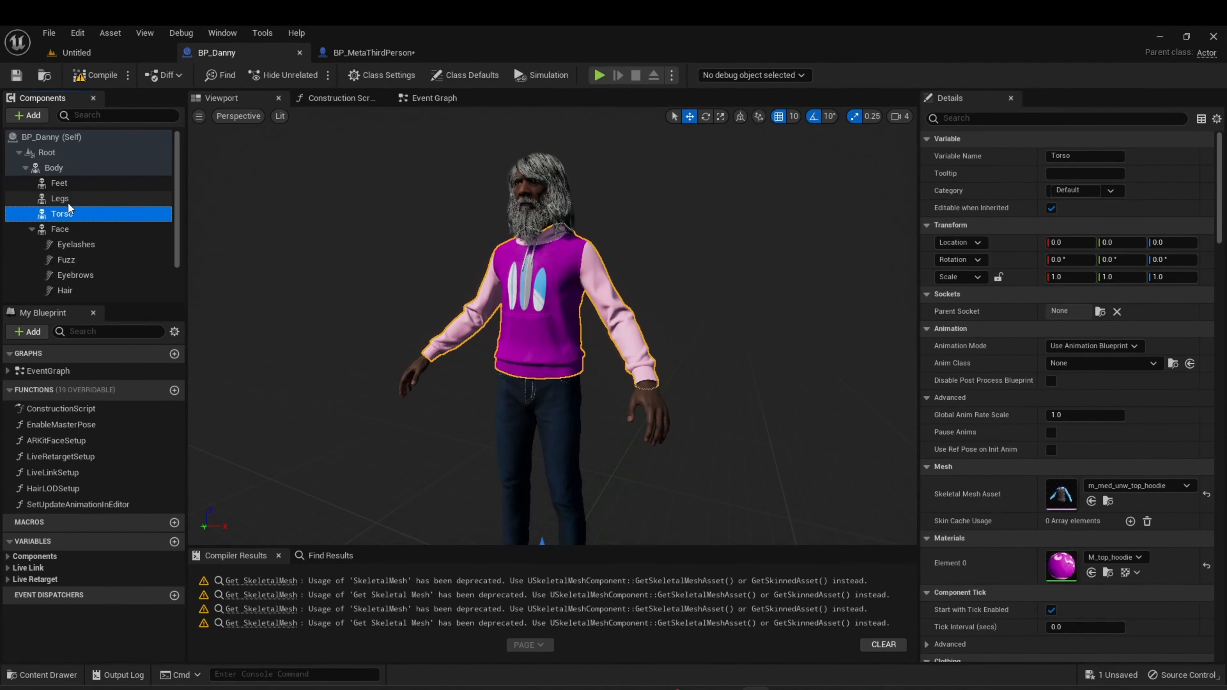
- Locate the skeletal mesh asset used by BP_Danny's Body component in the project content and preview it in its editor
click(70, 168)
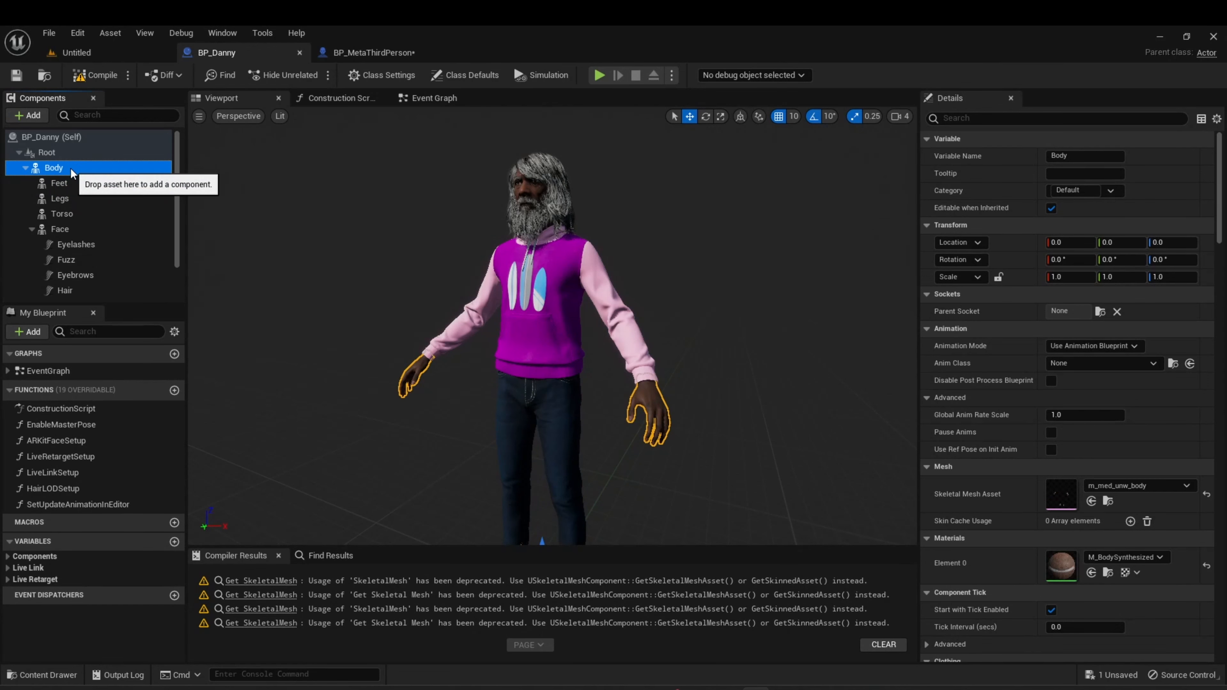
click(1107, 502)
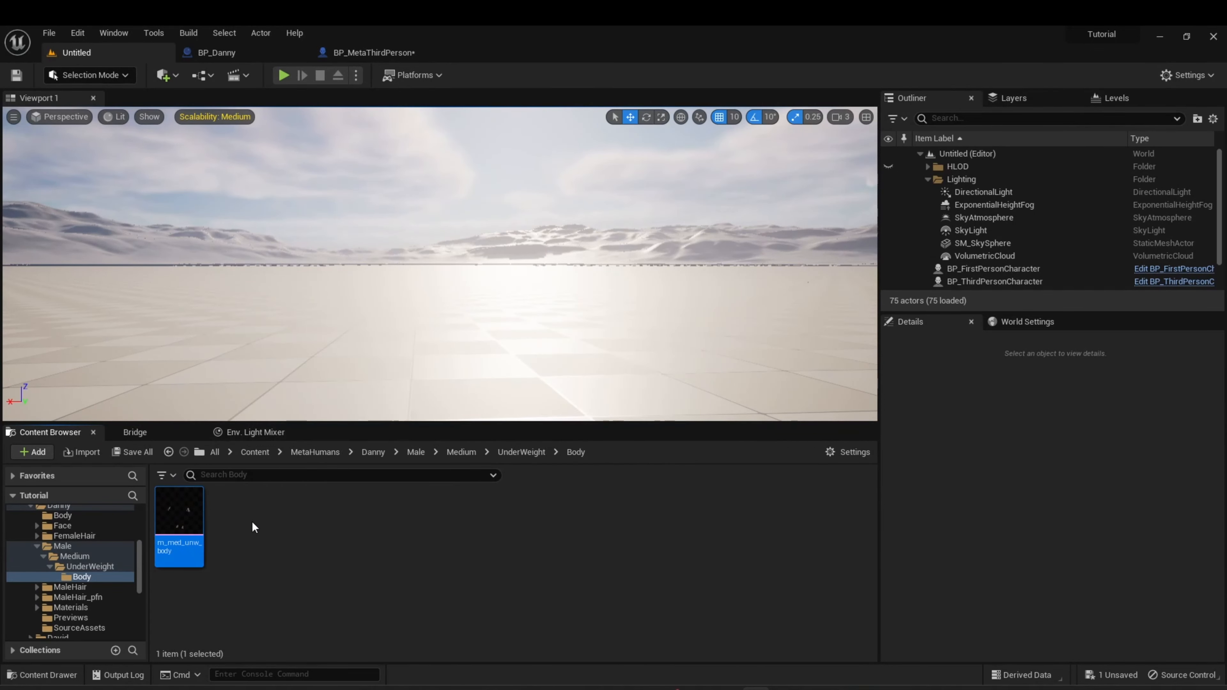
double_click(179, 517)
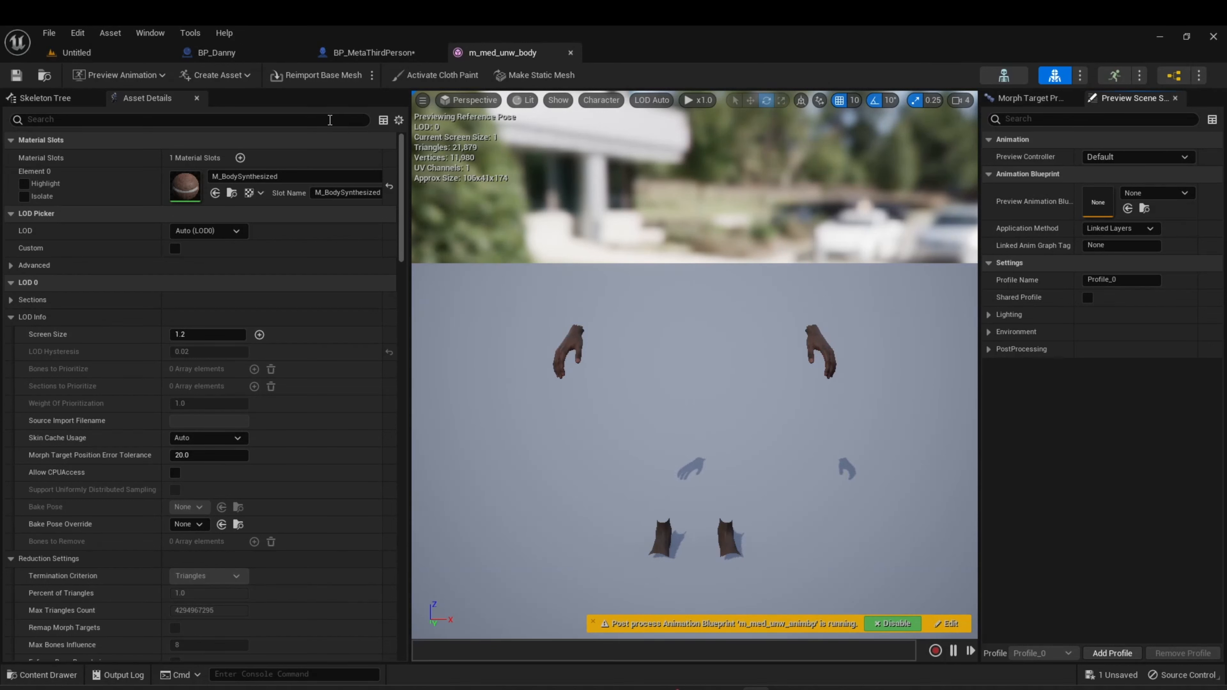
click(570, 52)
click(103, 51)
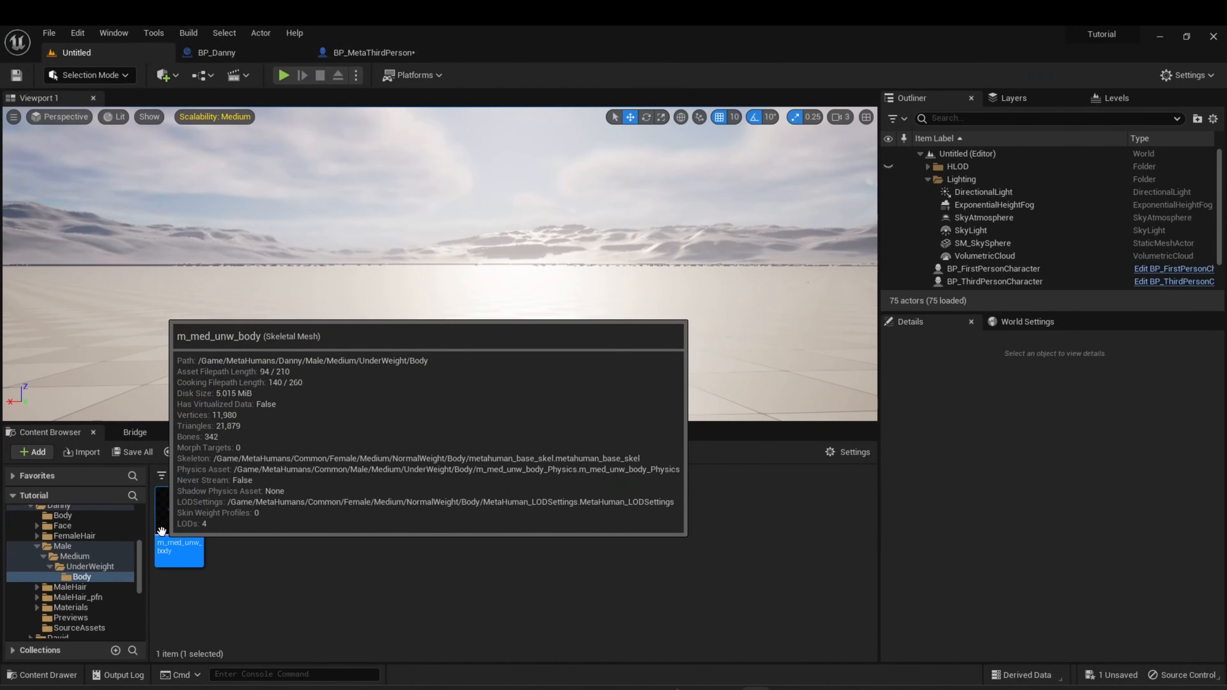
- Assign m_med_unw_body as the skeletal mesh of BP_MetaThirdPerson's Mesh component and view it in the blueprint's viewport
click(366, 54)
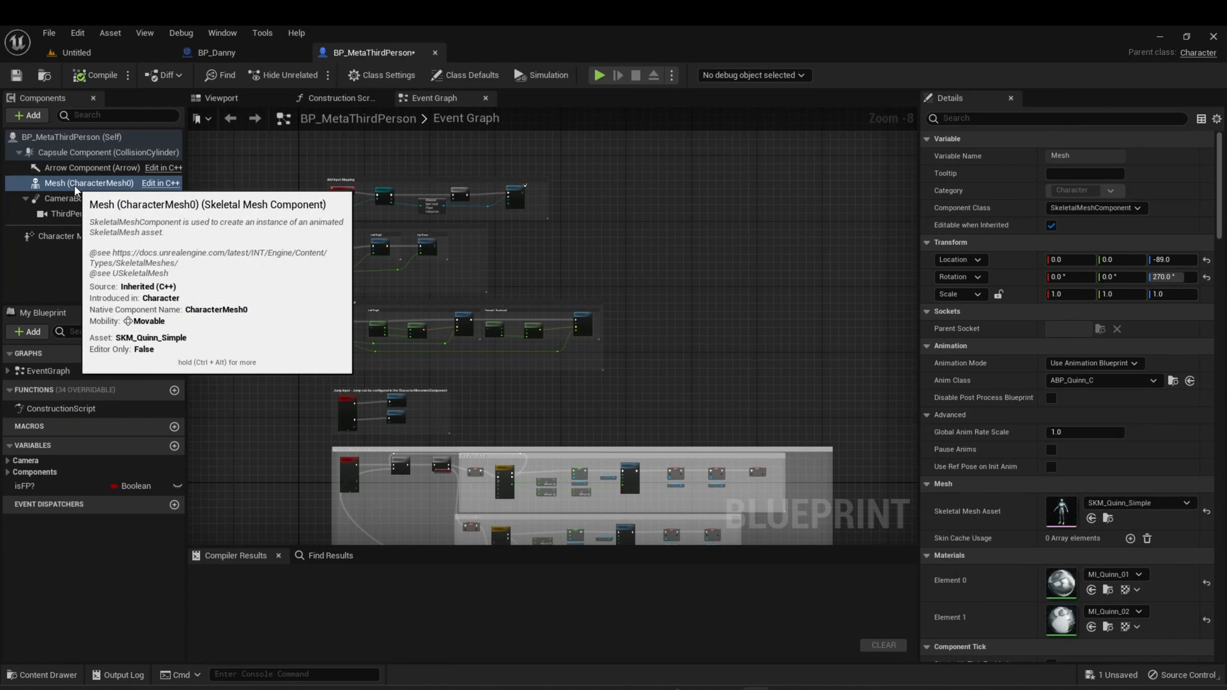
click(1091, 519)
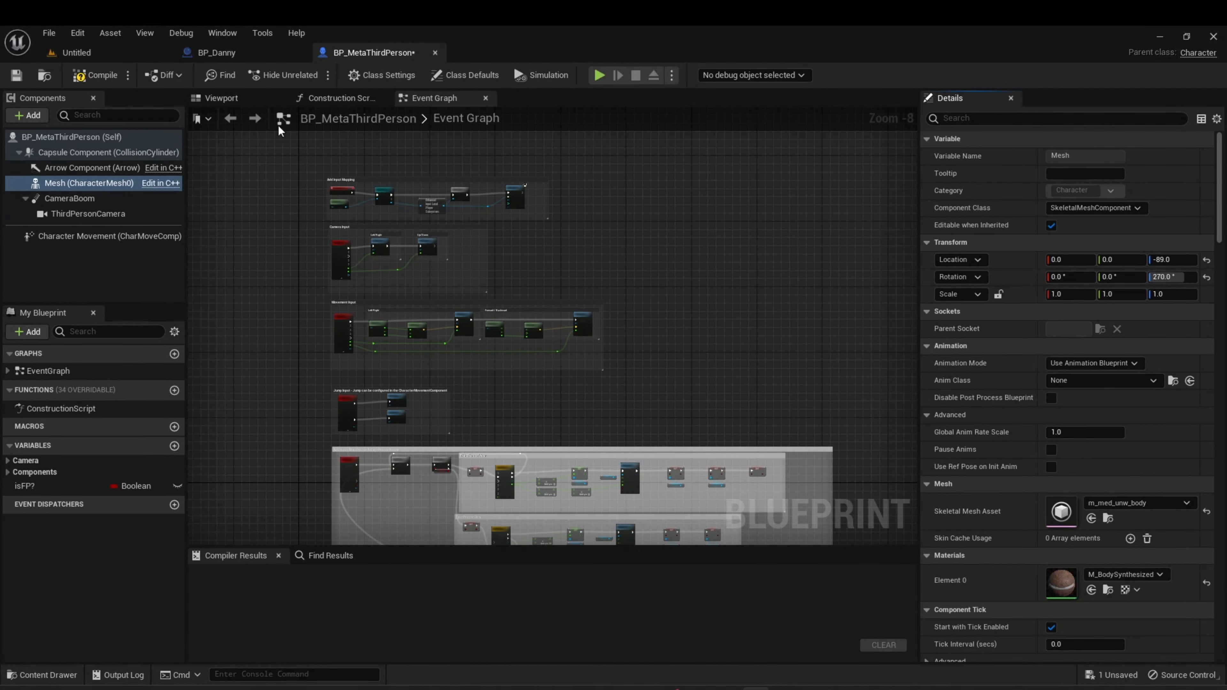
click(238, 98)
right_drag(456, 323, 435, 326)
- Undo and redo the skeletal mesh change to compare the Quinn mannequin with the MetaHuman body
click(77, 32)
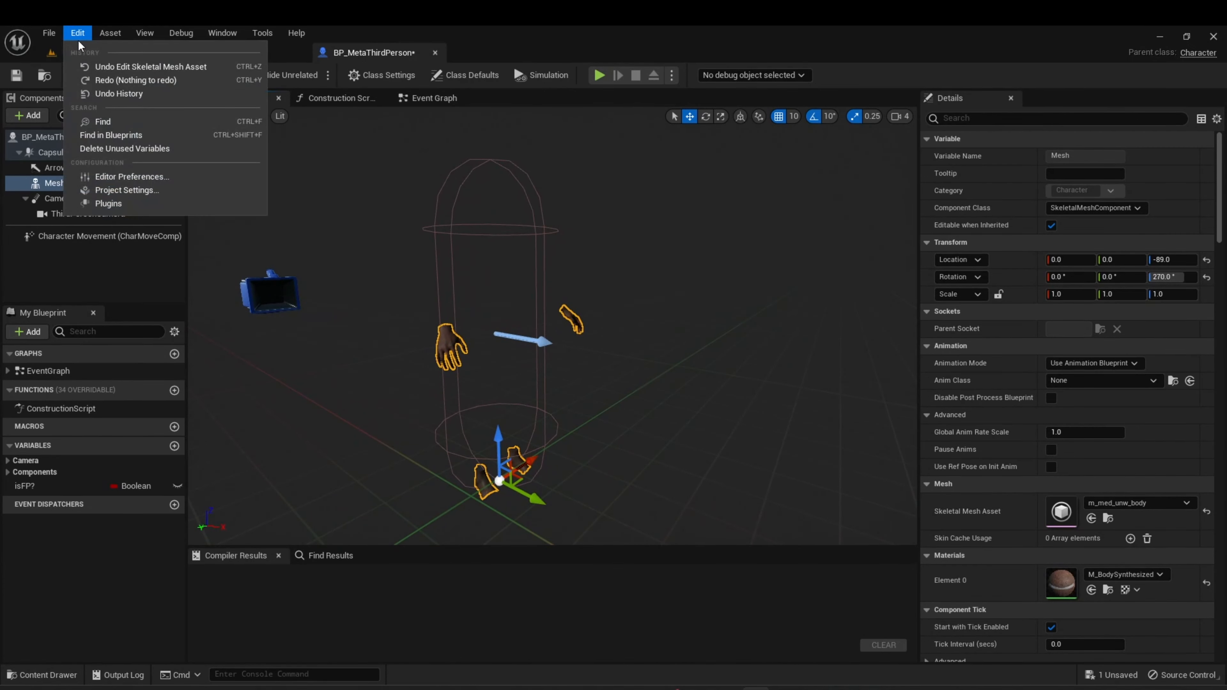
click(138, 67)
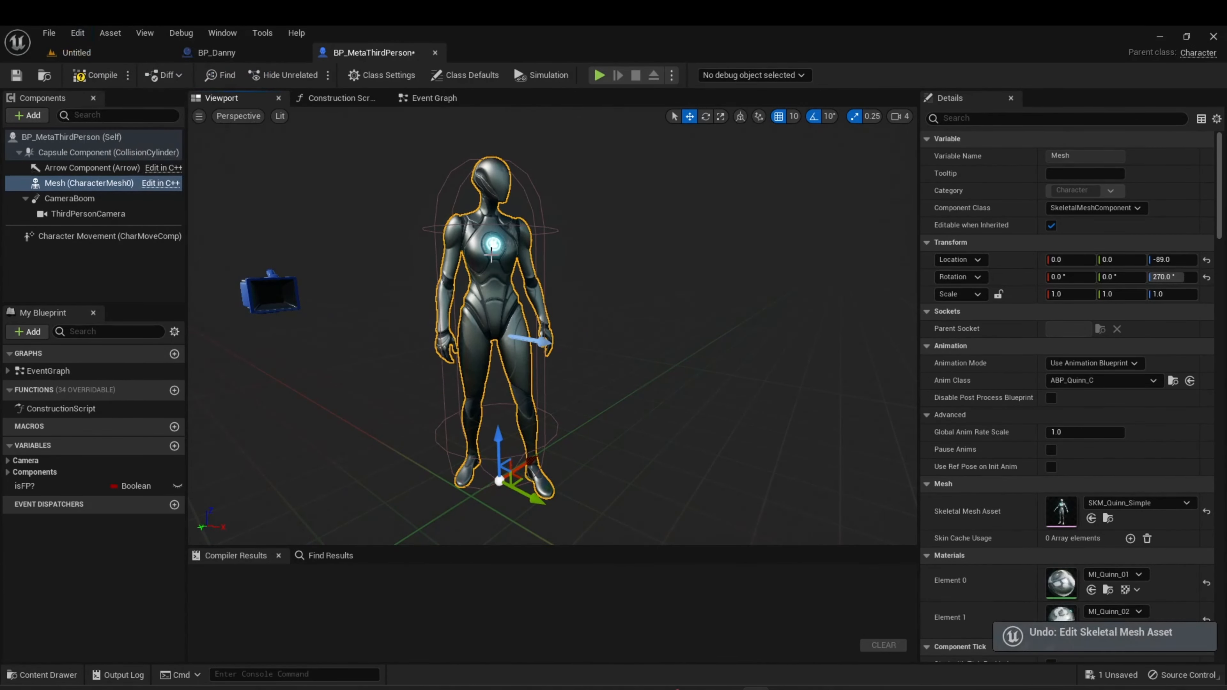
click(78, 41)
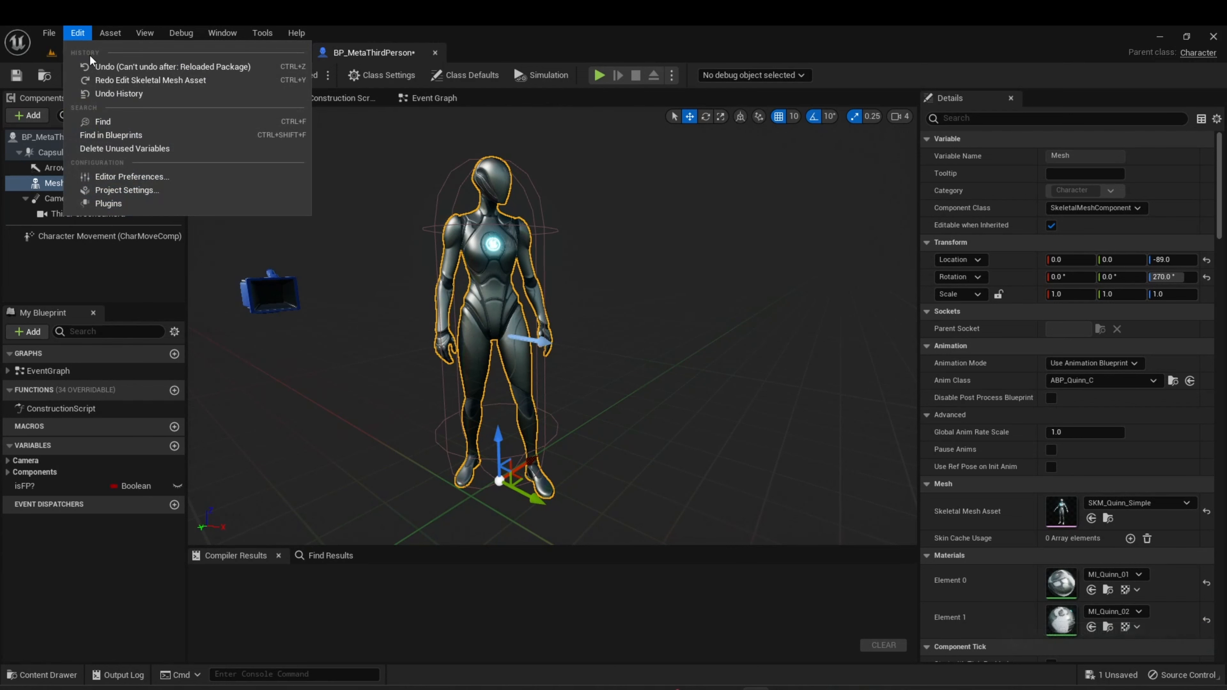
click(138, 78)
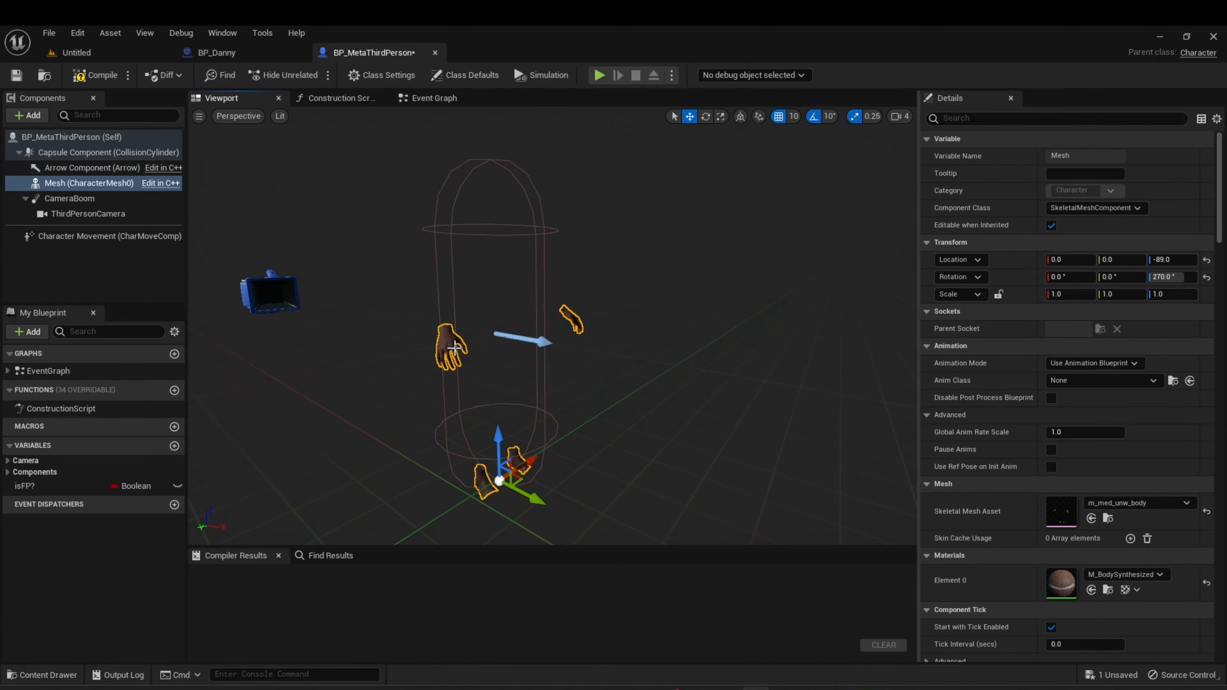
- Assign the first SK_Mannequin skeleton matching "mann" to the m_med_unw_body skeletal mesh in the project content
click(101, 57)
mouse_move(181, 515)
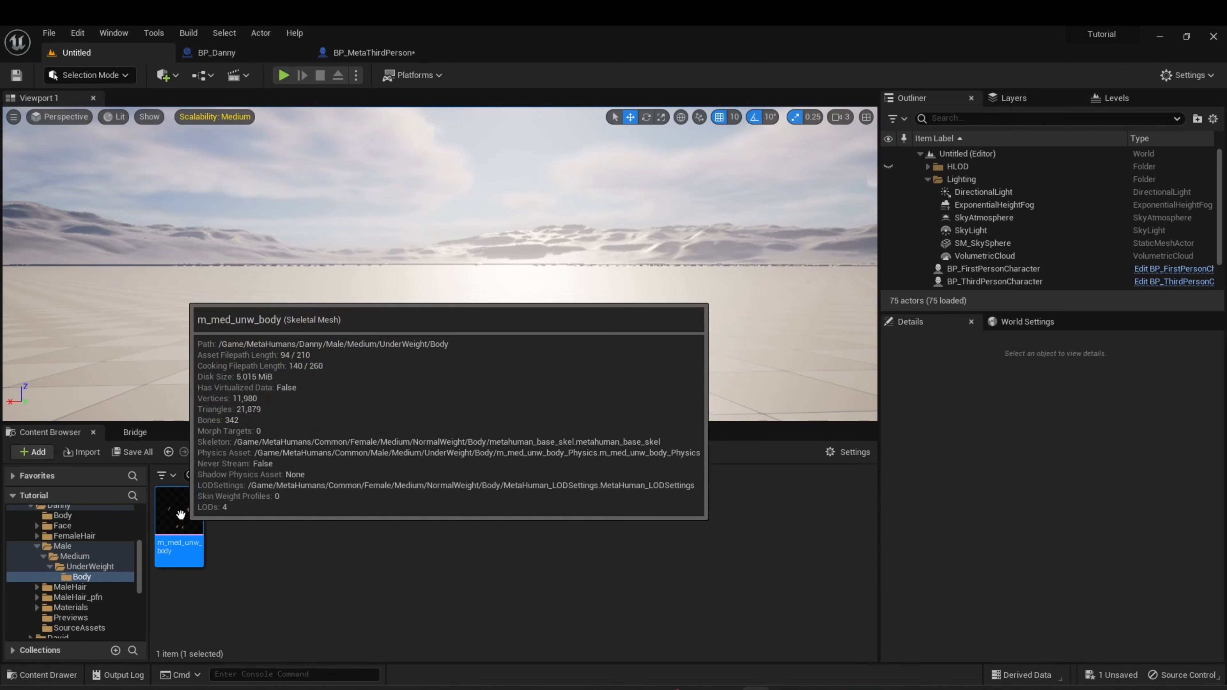
right_click(180, 515)
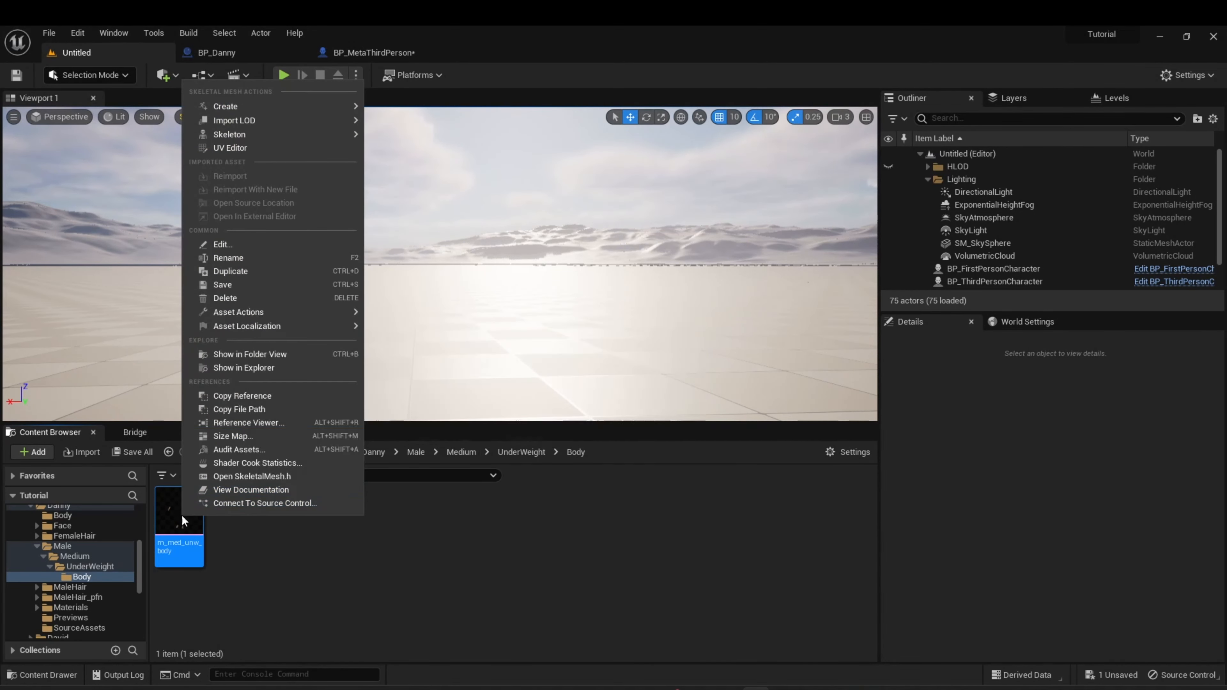
mouse_move(284, 138)
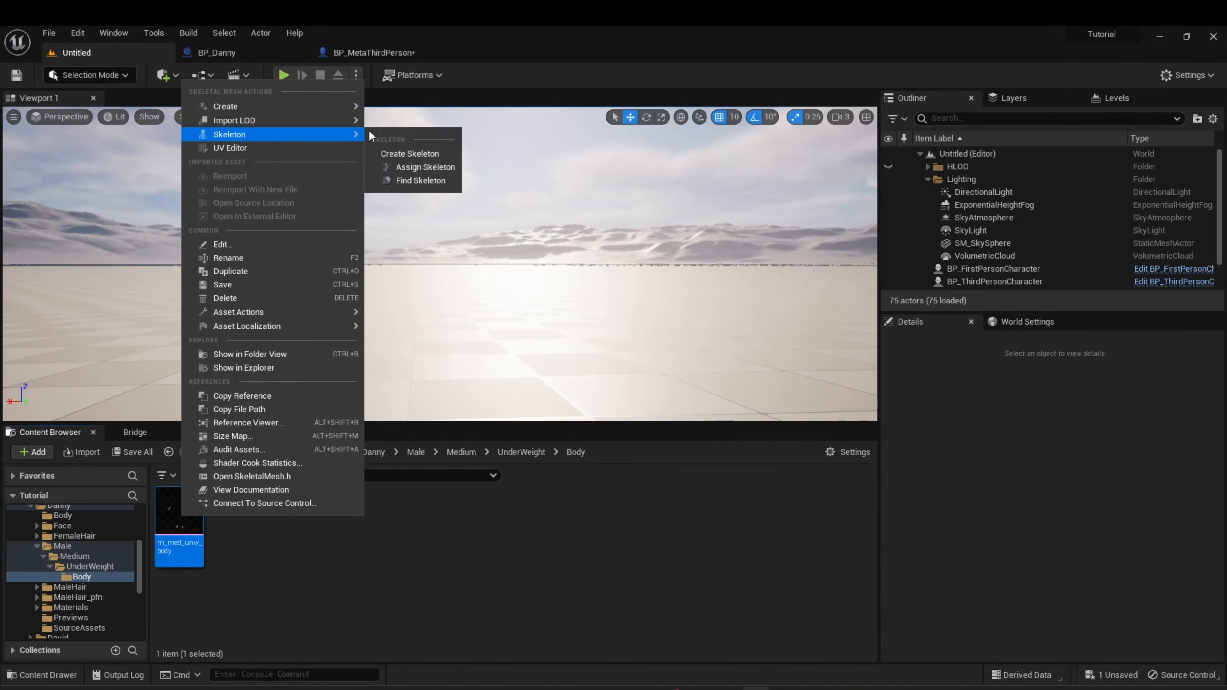
click(414, 166)
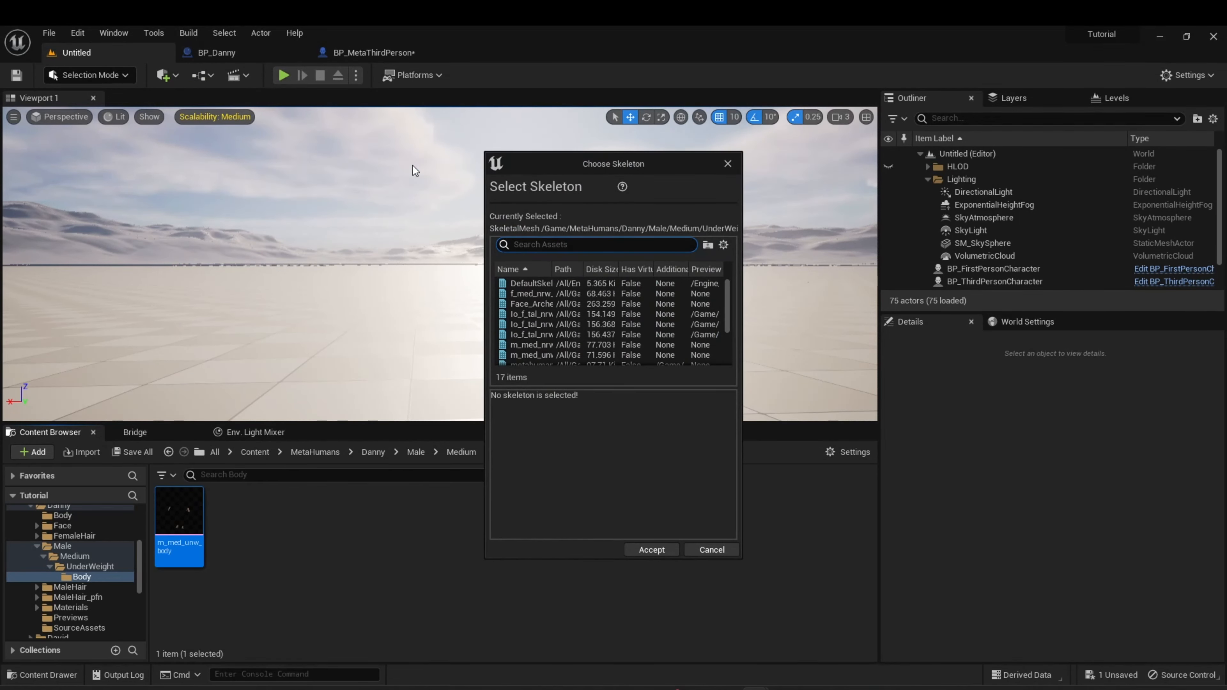
text(mann)
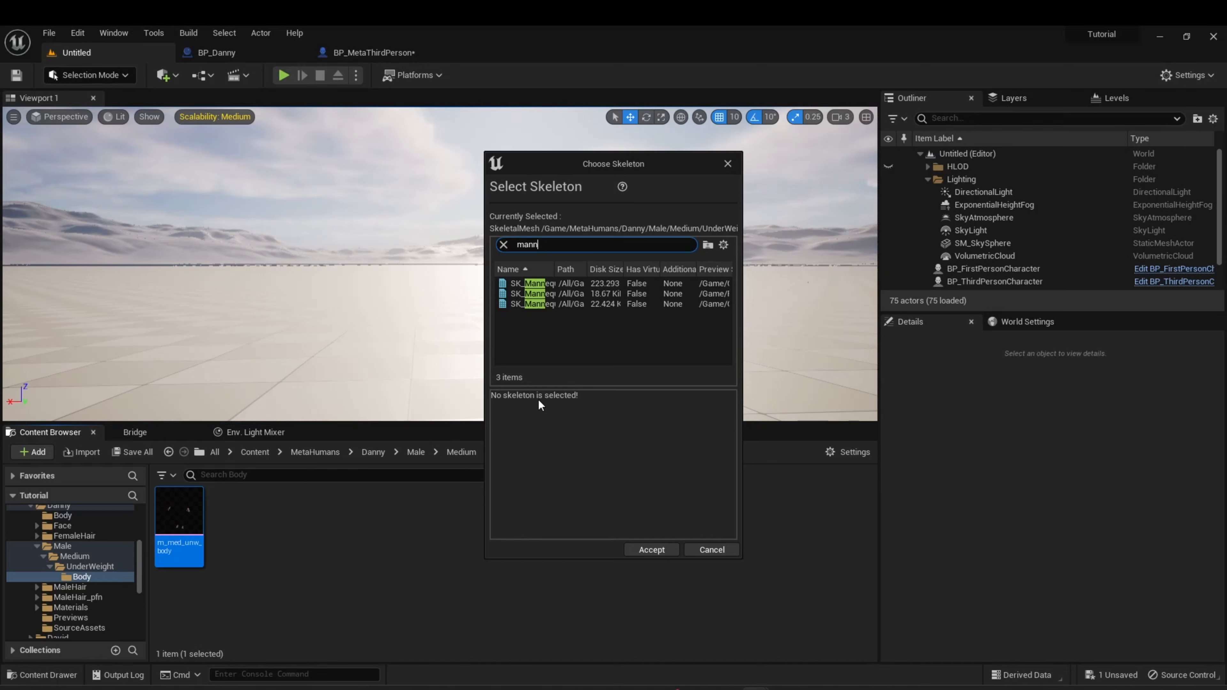
click(551, 285)
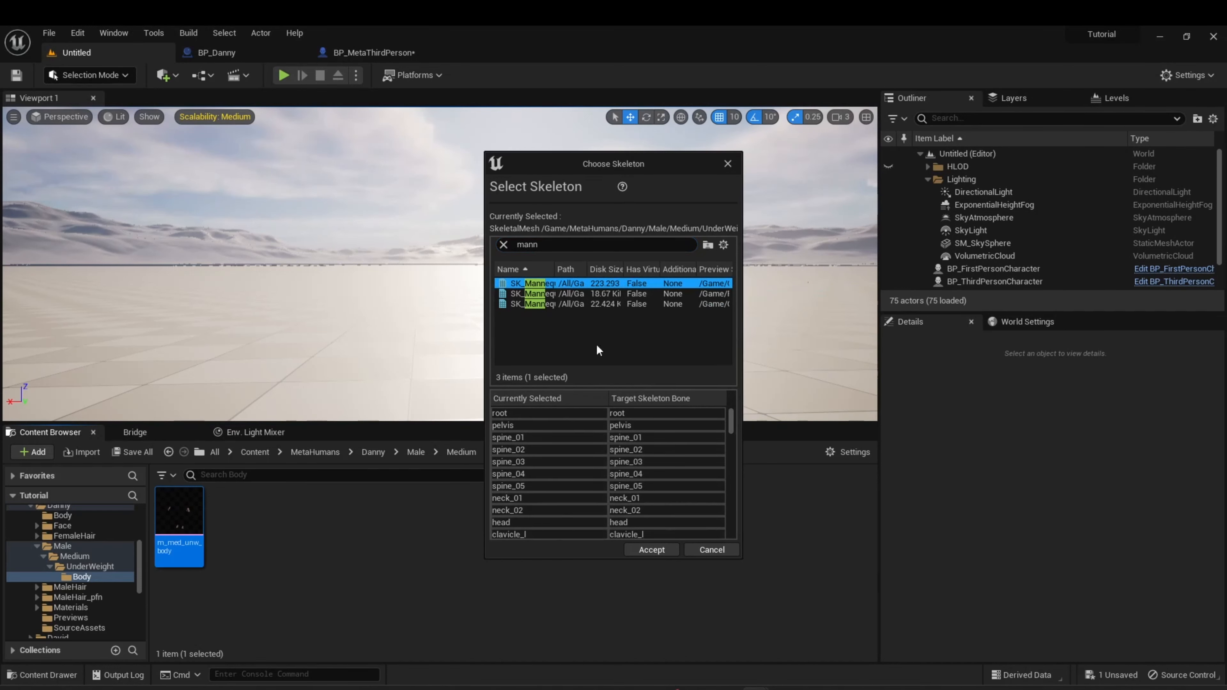
click(645, 550)
- Set the Anim Class of BP_MetaThirdPerson's Mesh component to ABP_Manny
click(376, 52)
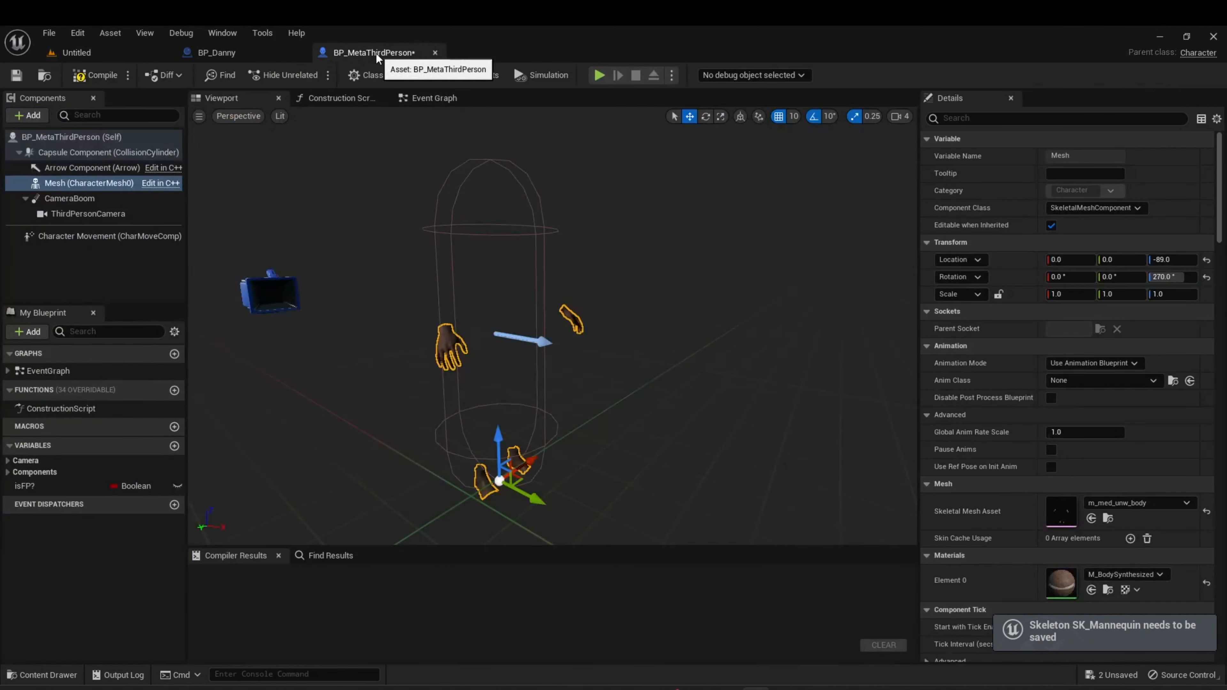
click(1107, 382)
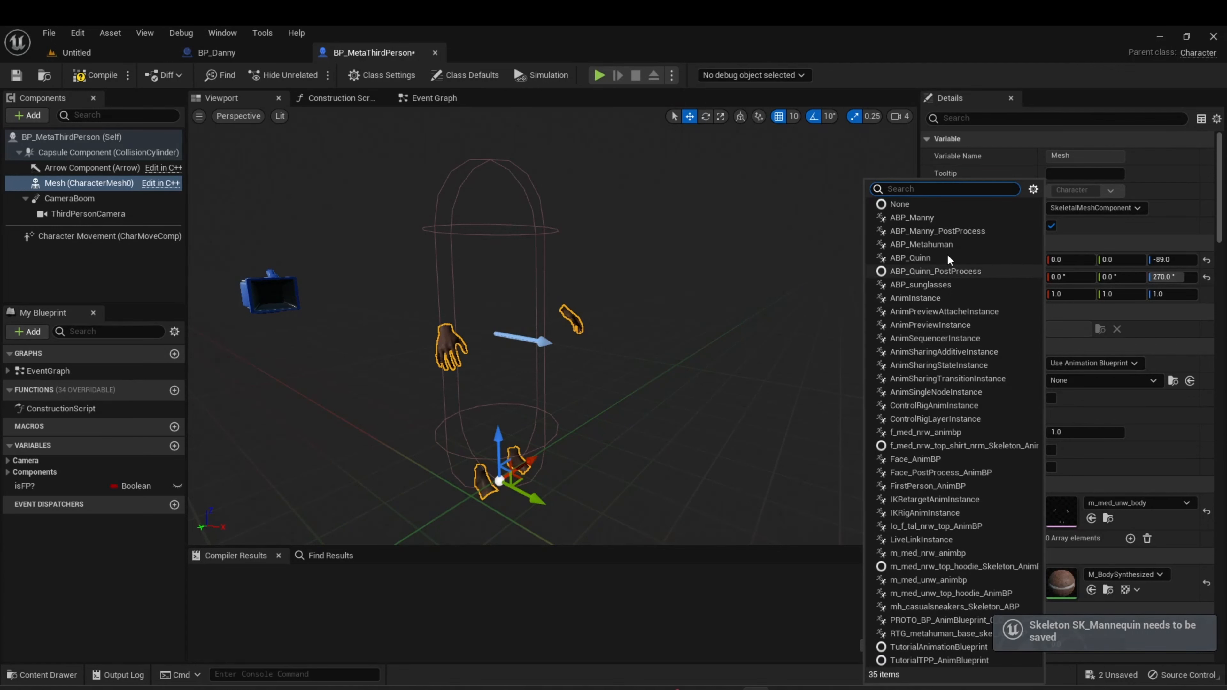
click(925, 218)
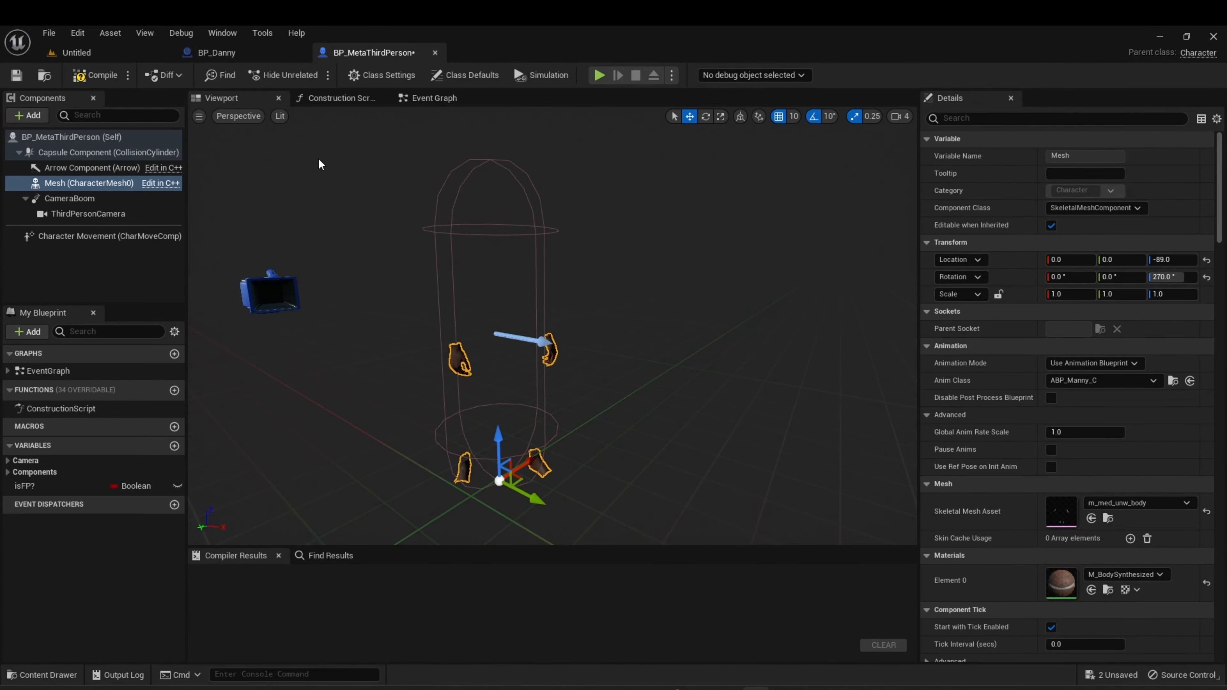
- Copy BP_Danny's Feet, Legs, Torso and Face components together with all hair components under Face, leaving out LODSync
click(238, 56)
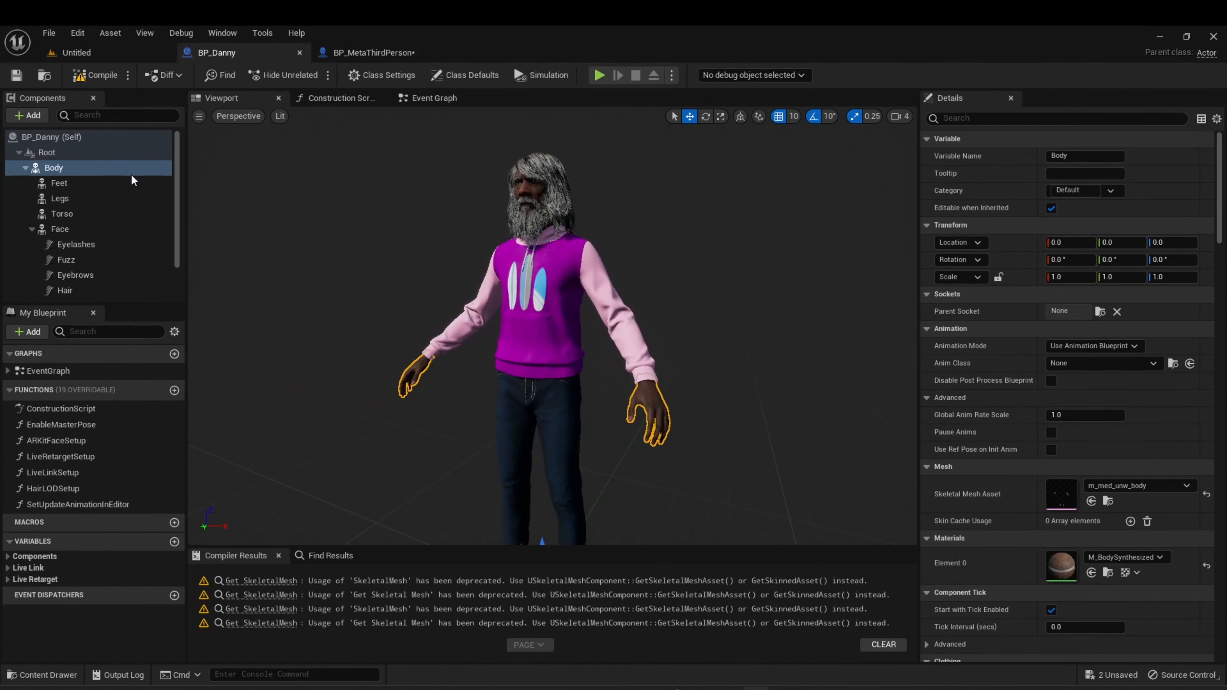
click(62, 184)
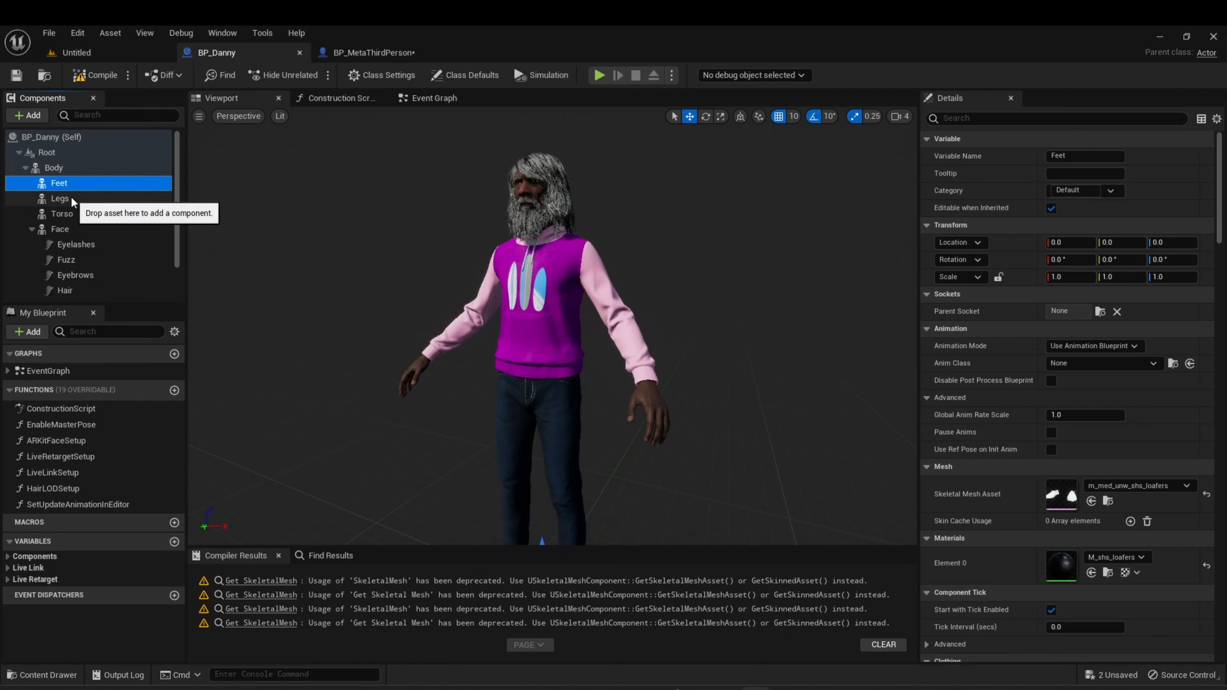
ctrl+click(71, 197)
ctrl+click(74, 213)
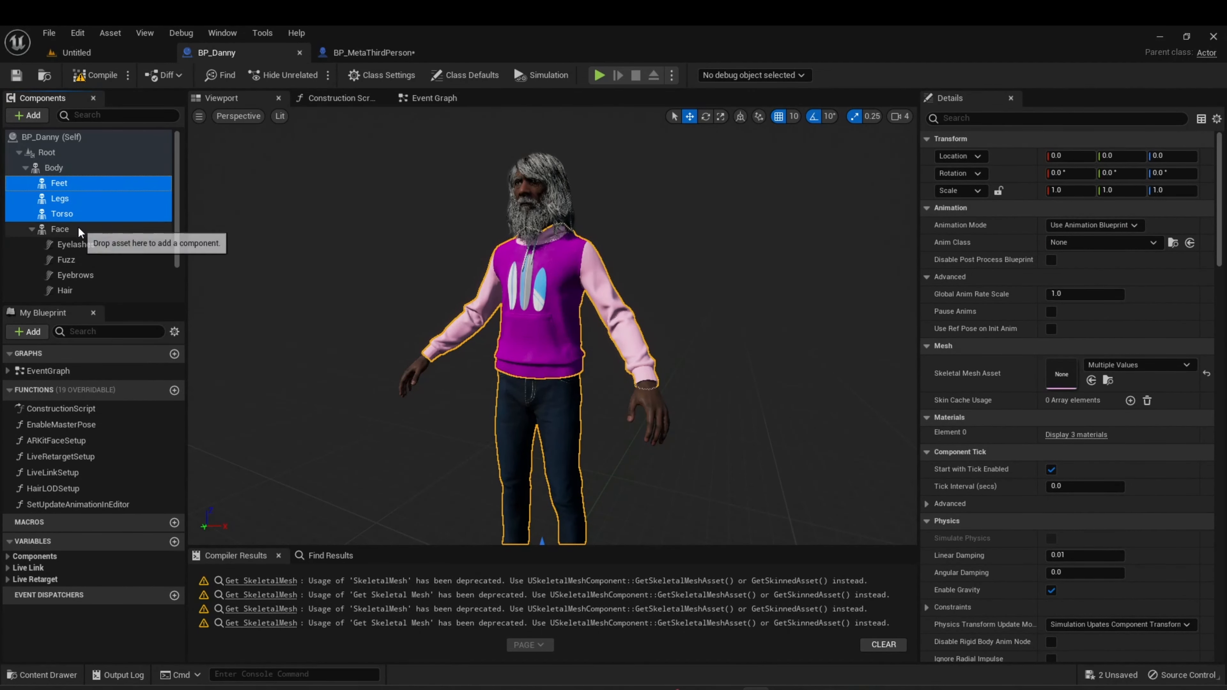
ctrl+click(78, 229)
scroll(84, 230, down, 2)
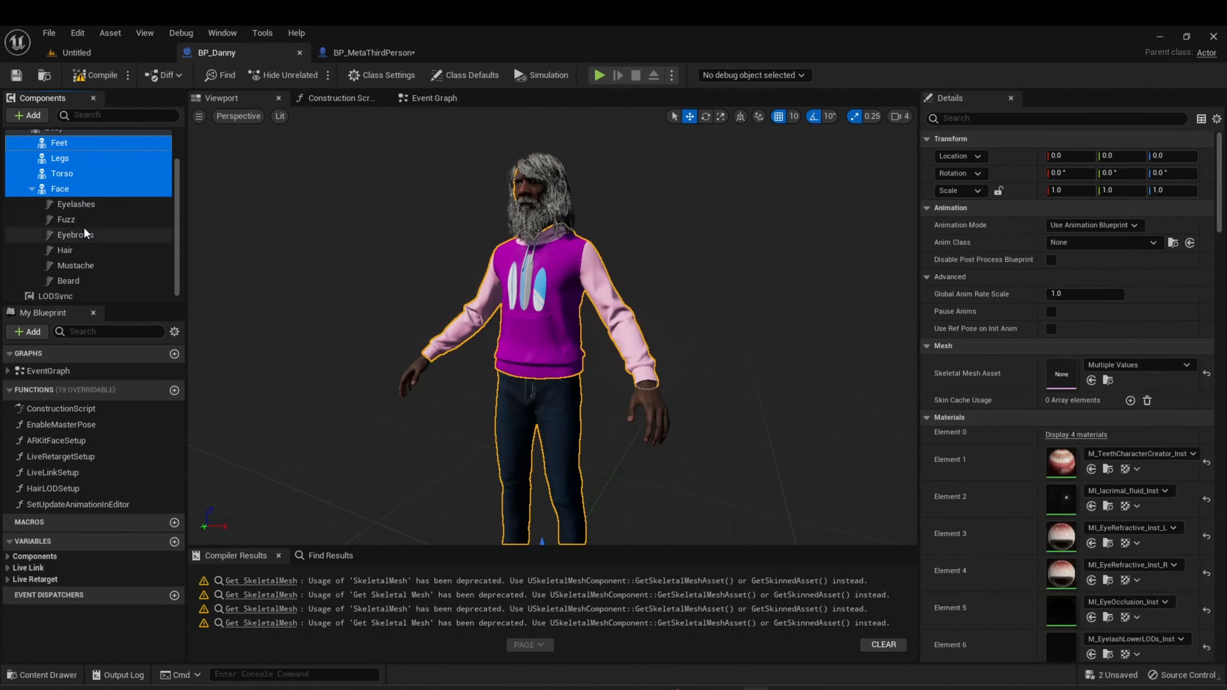
shift+click(86, 275)
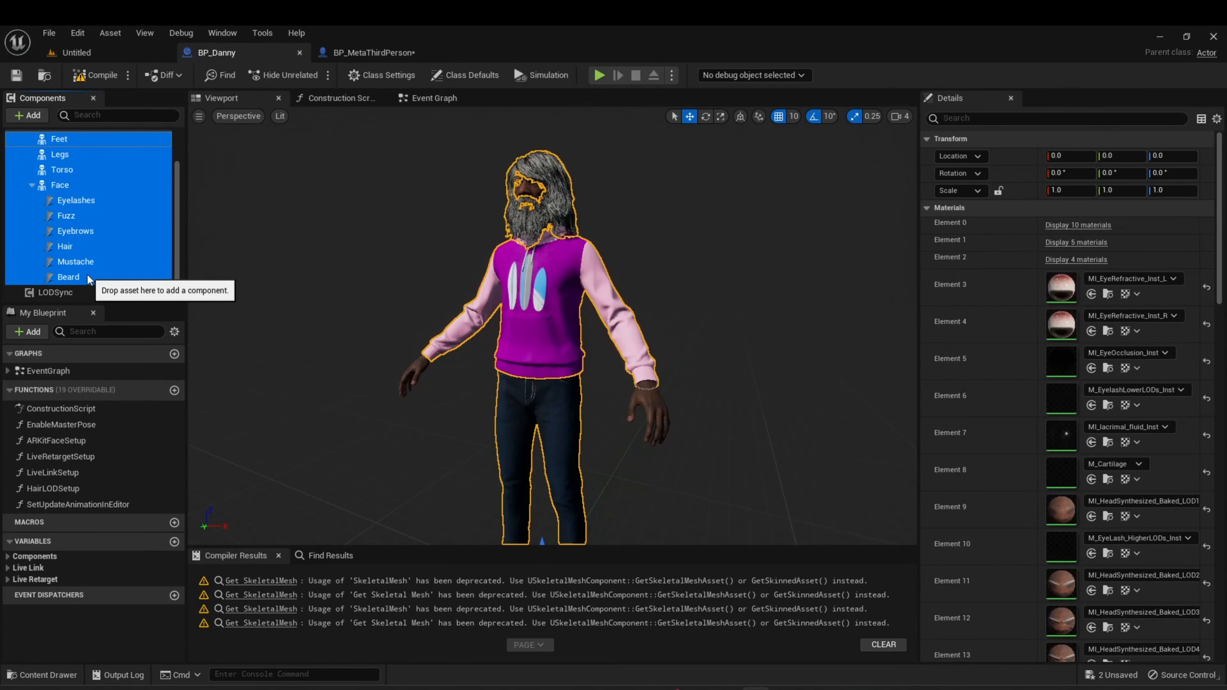
right_click(62, 185)
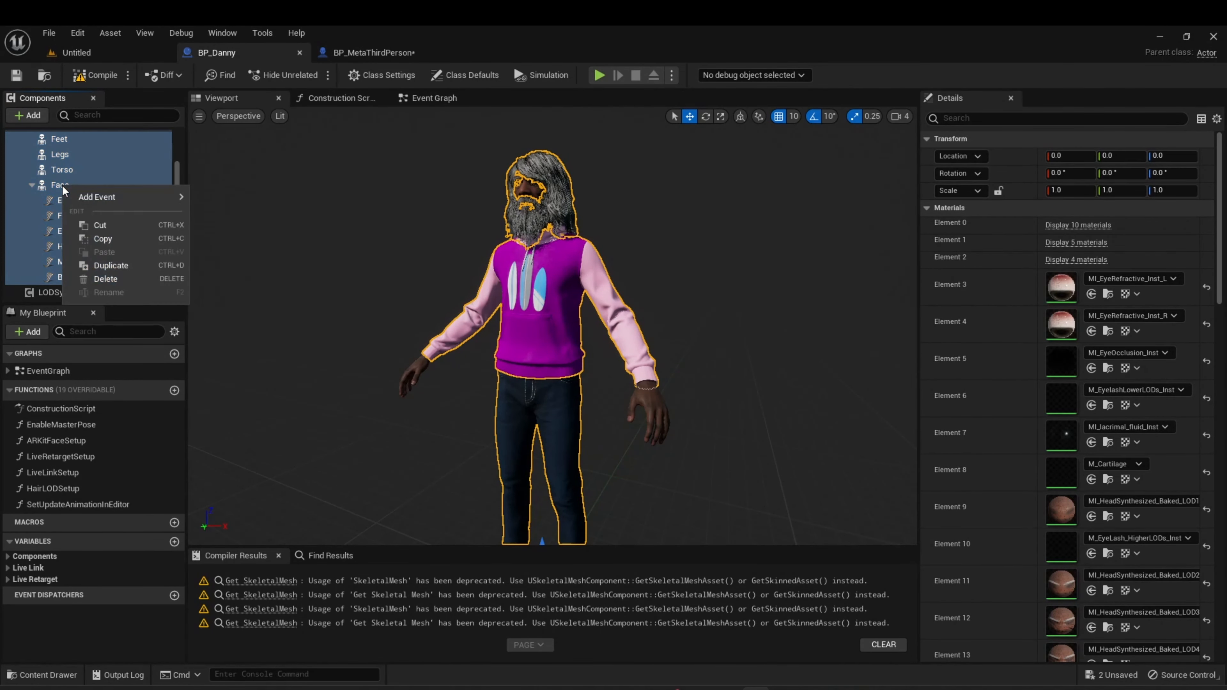
click(105, 239)
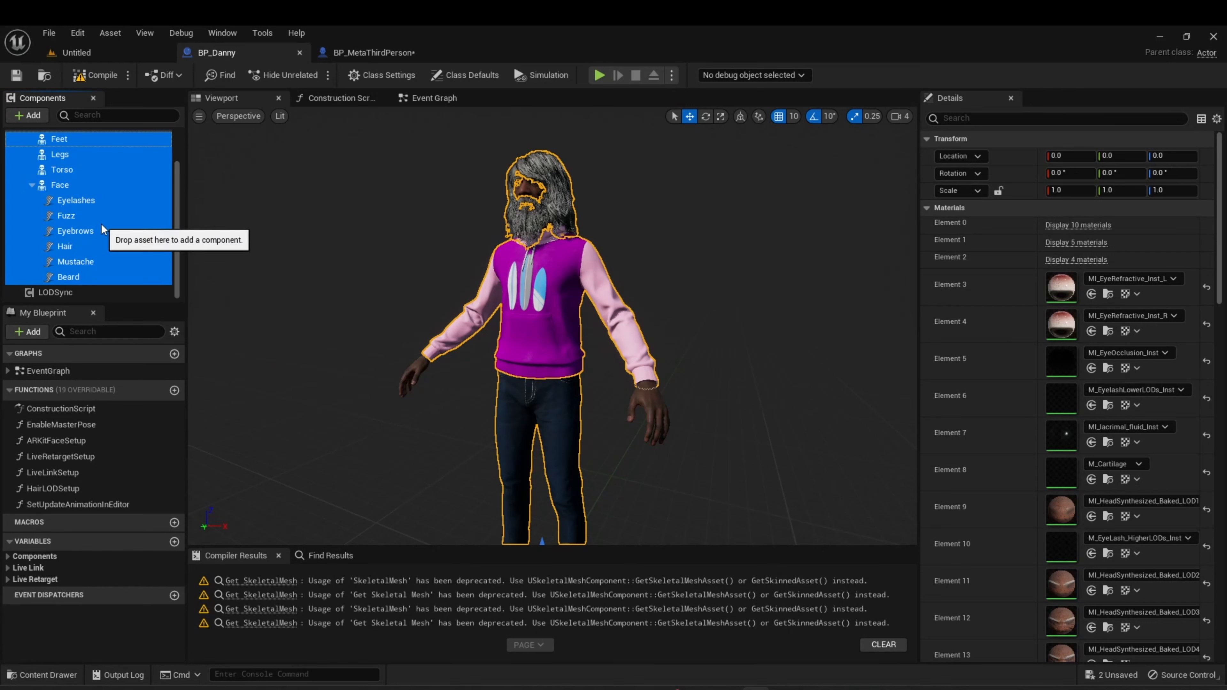
ctrl+click(77, 292)
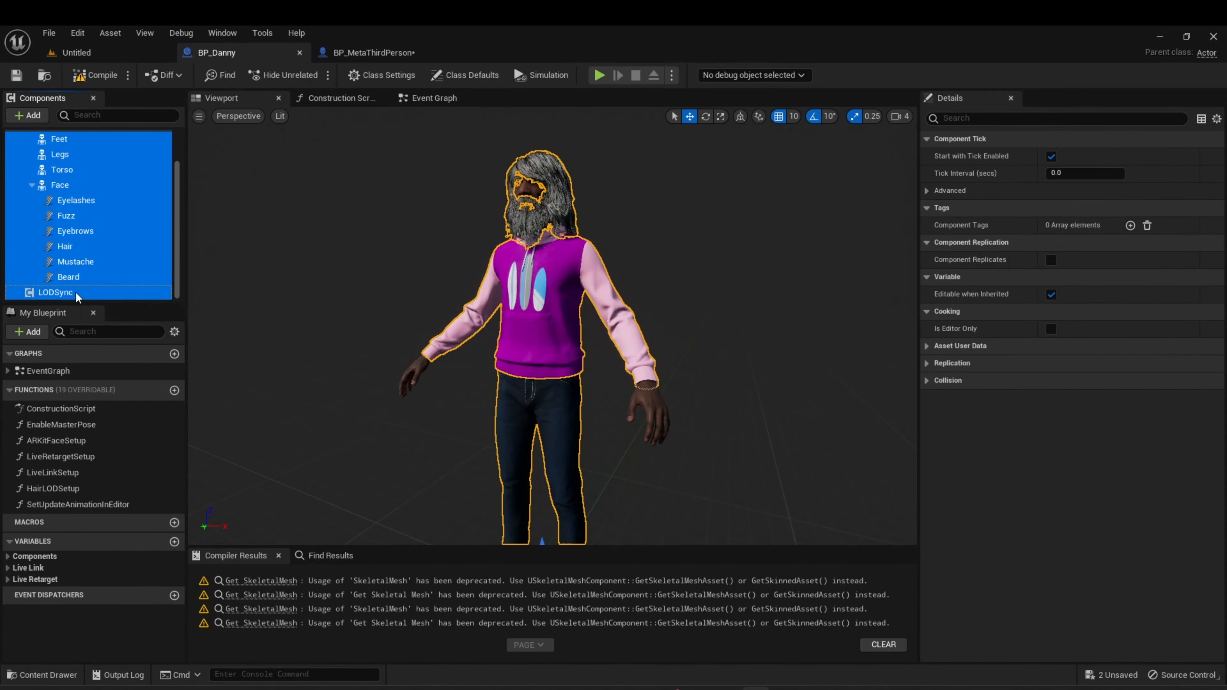
ctrl+click(75, 292)
scroll(68, 188, up, 2)
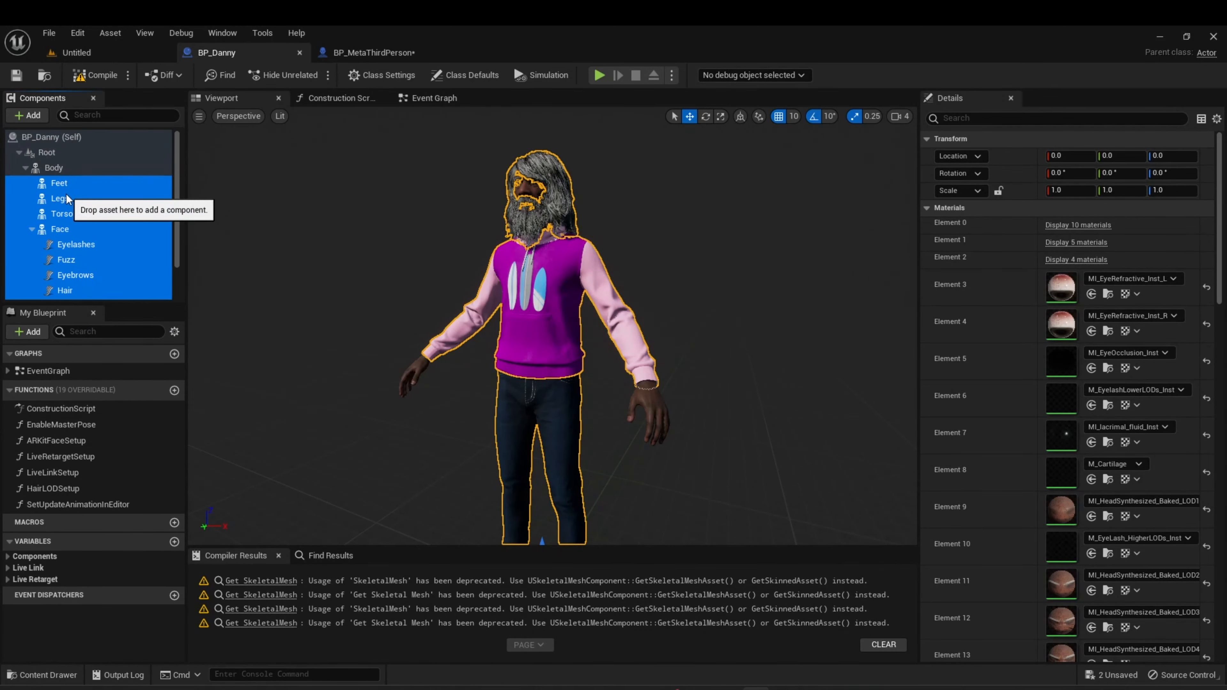
right_click(66, 194)
click(107, 248)
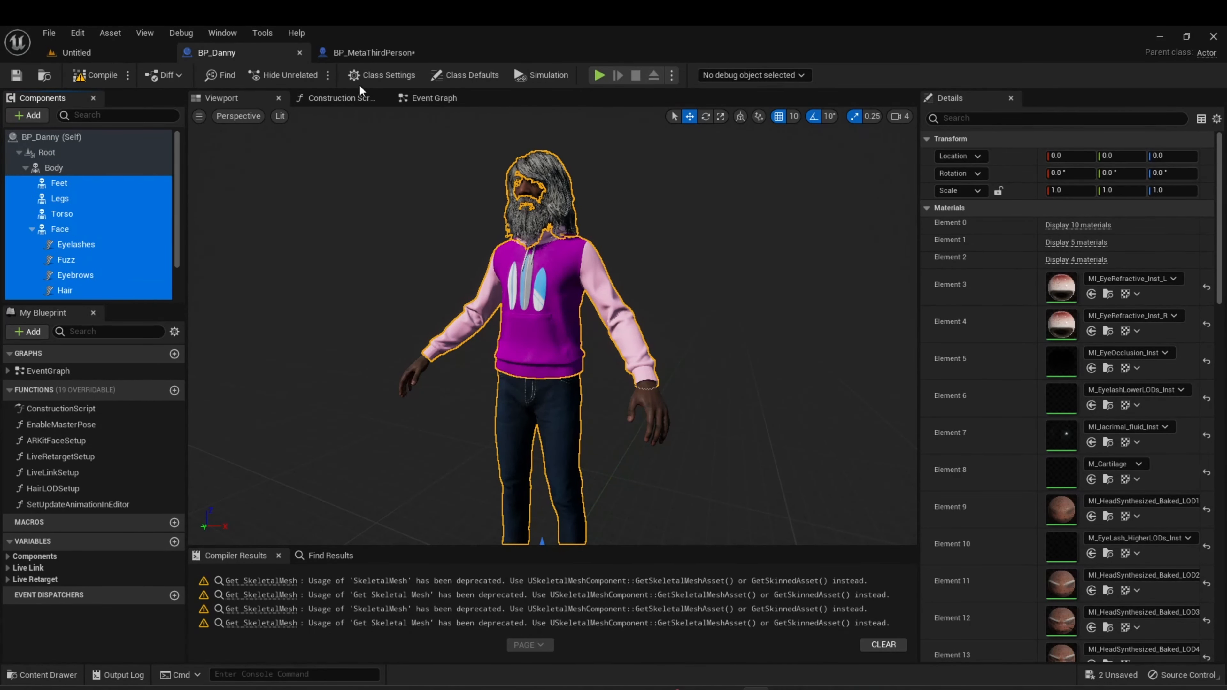
- Paste the copied components into BP_MetaThirdPerson and parent them to the Mesh component
click(367, 52)
click(86, 197)
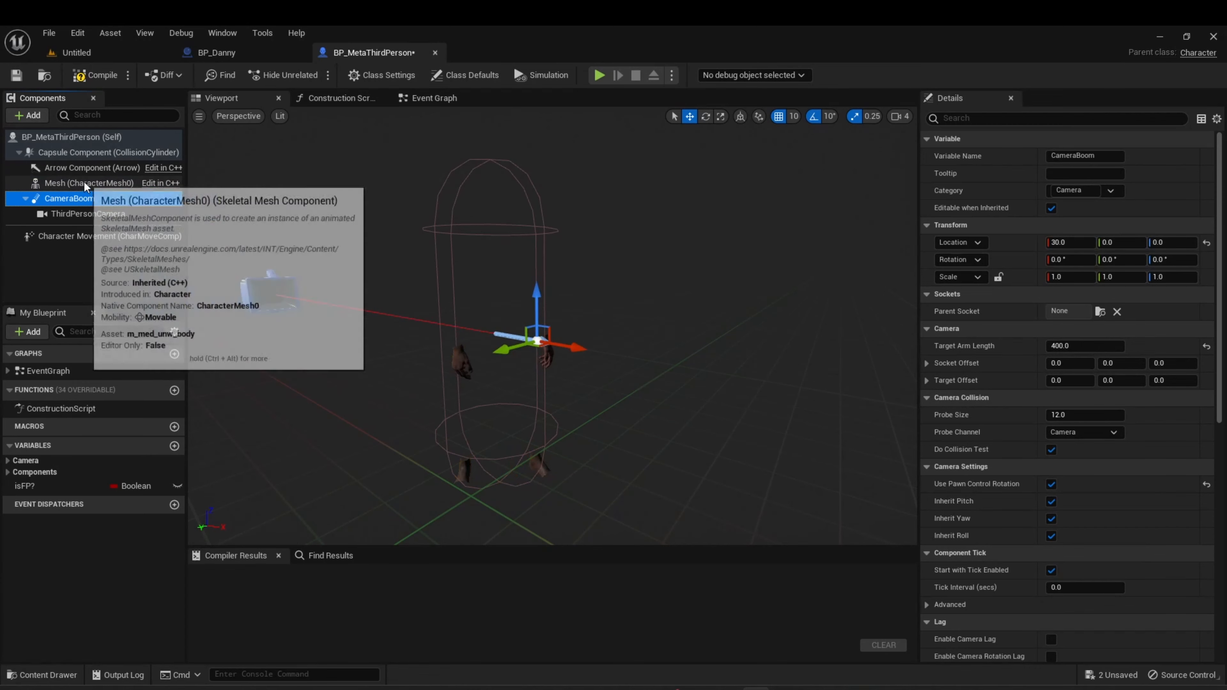
click(85, 183)
right_click(85, 184)
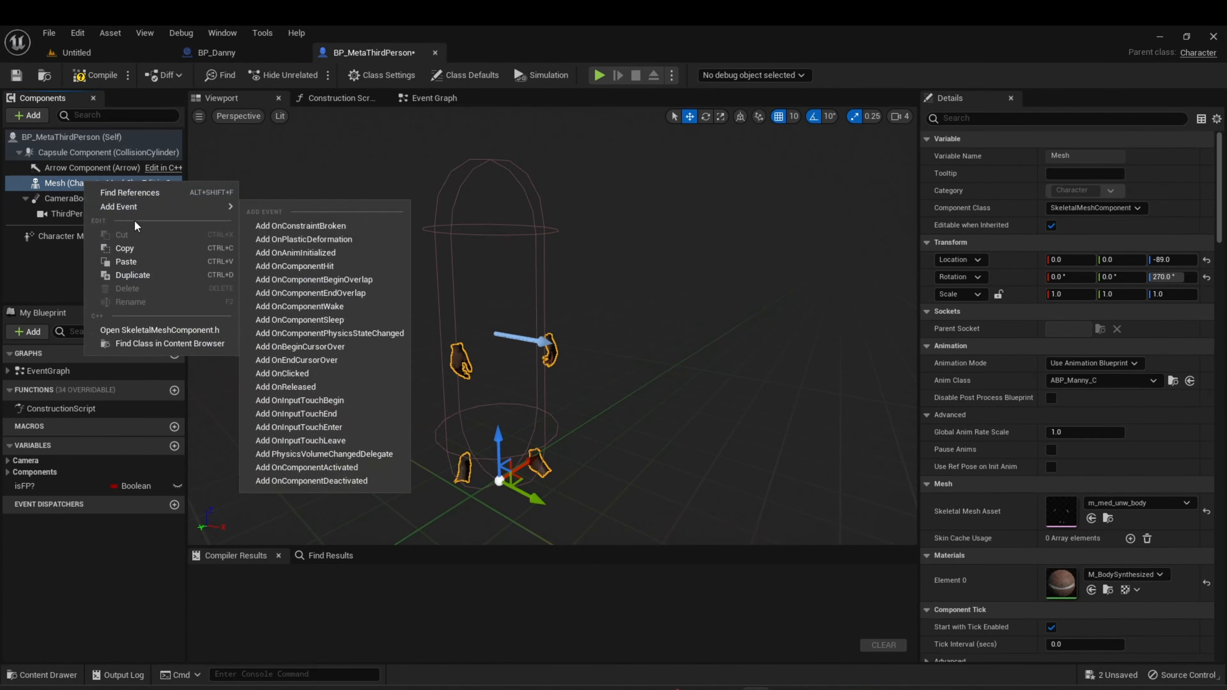
click(146, 257)
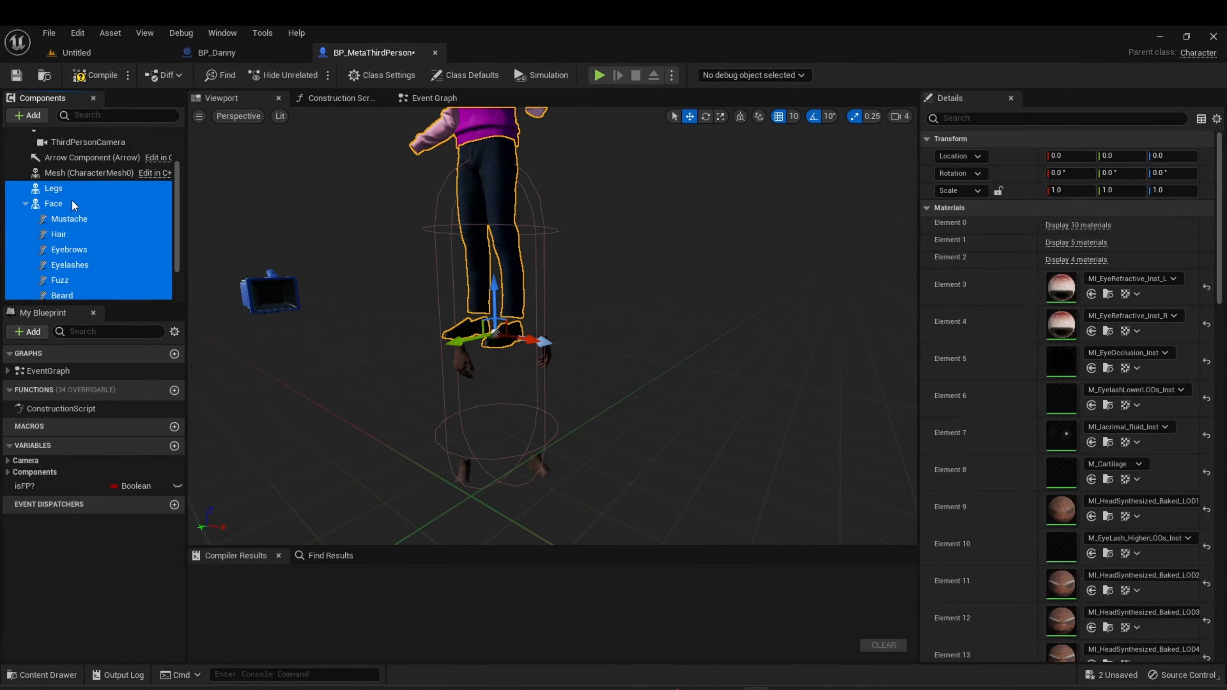
drag(53, 190, 63, 174)
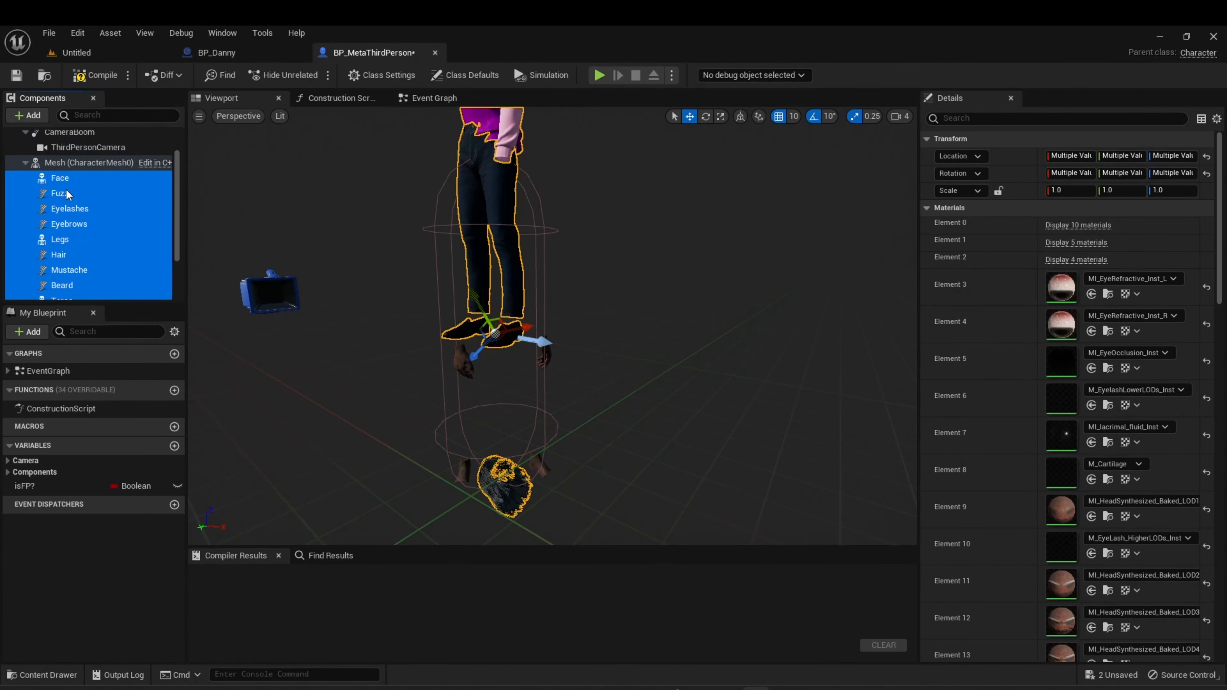
- Parent the Fuzz, Eyelashes, Eyebrows, Hair, Mustache and Beard components to the Face component
click(56, 192)
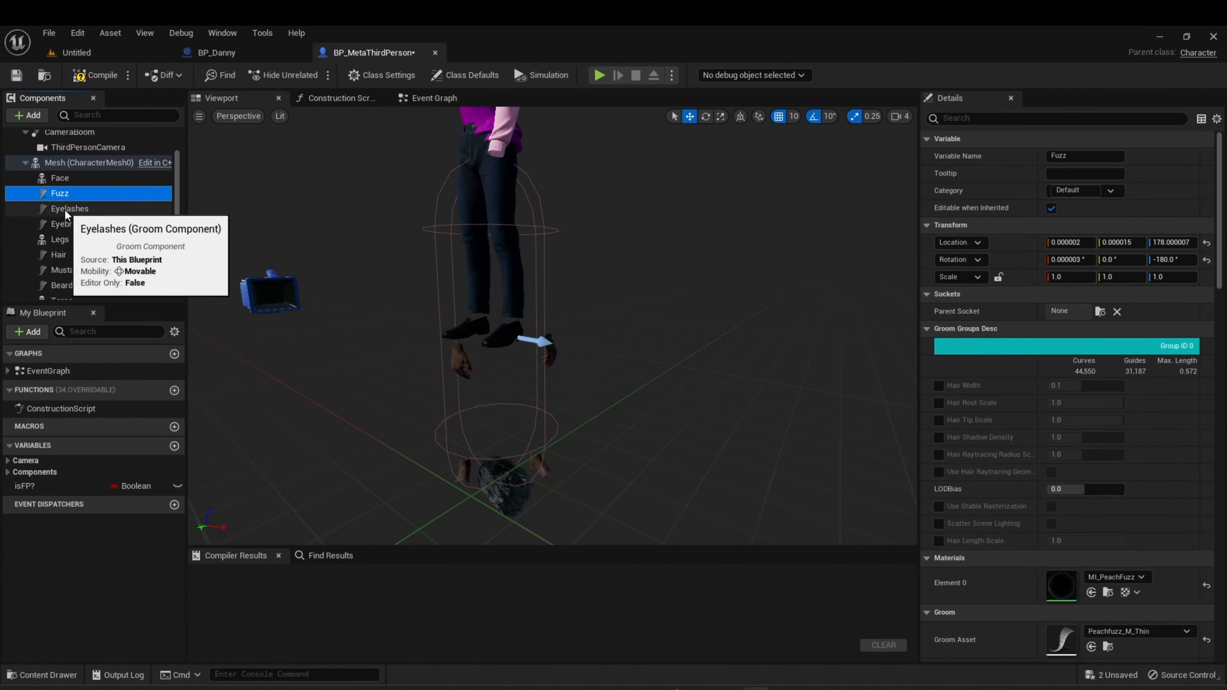
ctrl+click(64, 210)
ctrl+click(70, 224)
ctrl+click(71, 256)
ctrl+click(76, 271)
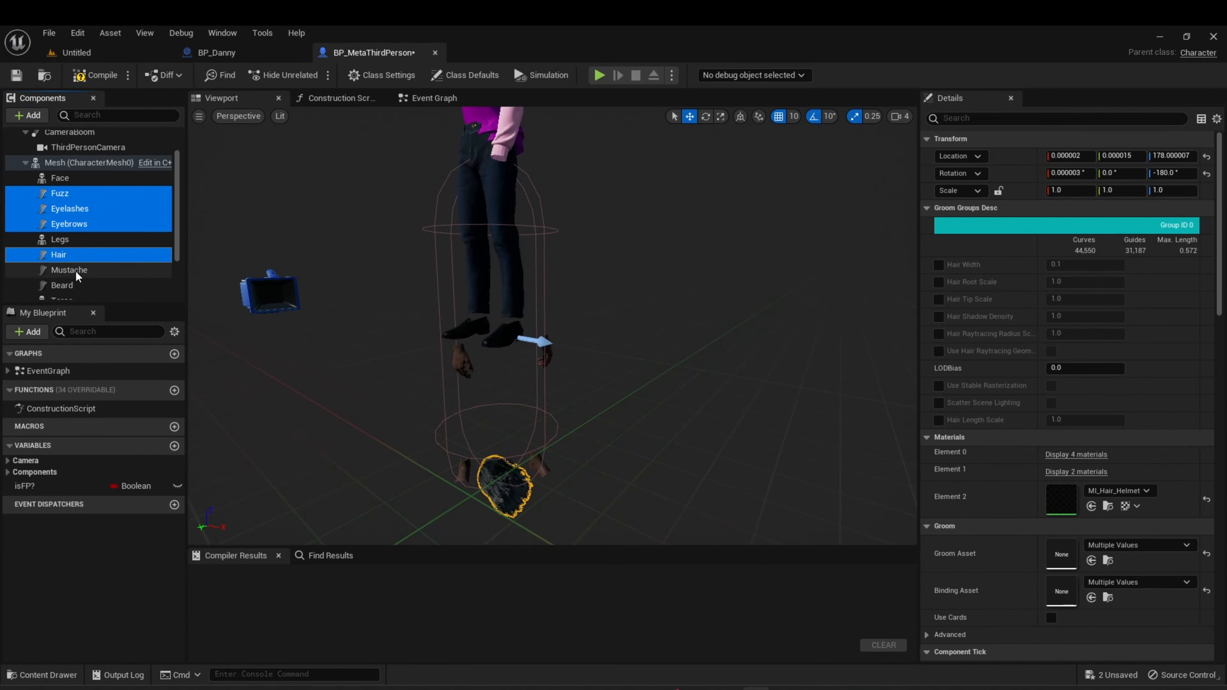
ctrl+click(76, 285)
drag(76, 285, 70, 180)
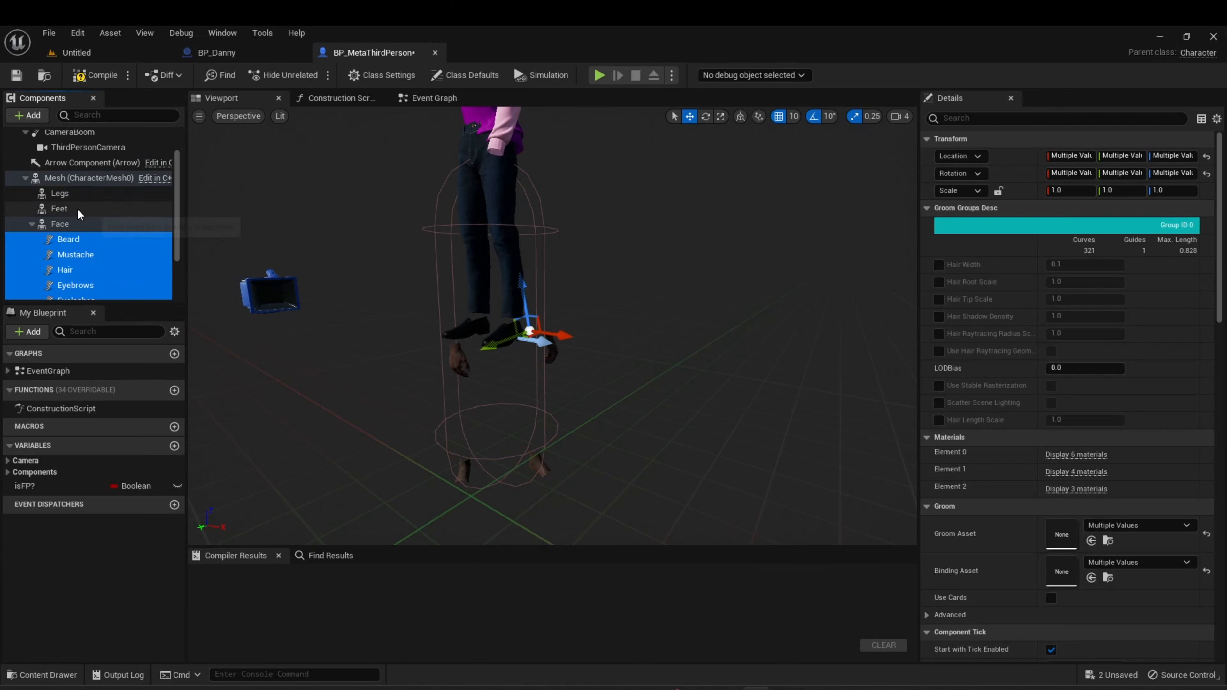
- Examine the placement of the pasted MetaHuman parts relative to the capsule and body mesh in the viewport
right_drag(328, 212, 329, 159)
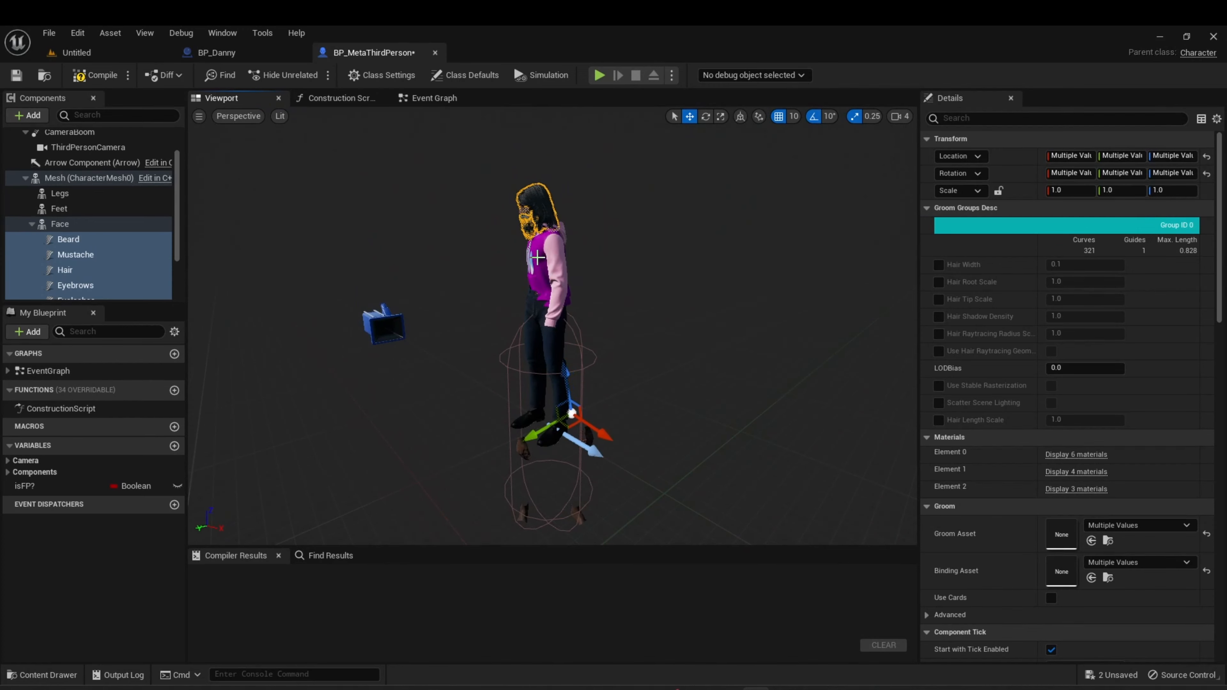
key(a)
right_drag(536, 267, 563, 261)
key(w)
key(s)
key(d)
key(w)
key(w)
key(s)
- Set the Z rotation of the Legs, Feet, Face and Torso components to 0
click(75, 194)
scroll(95, 253, down, 3)
shift+click(84, 271)
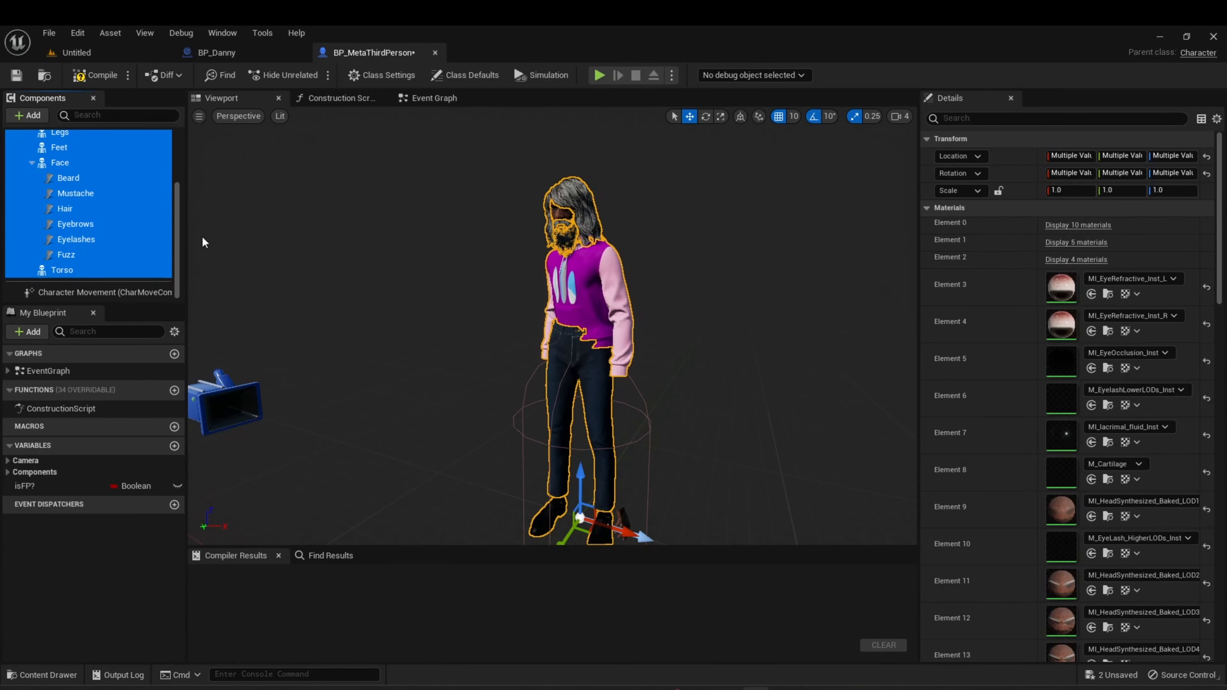
click(62, 270)
scroll(68, 268, up, 3)
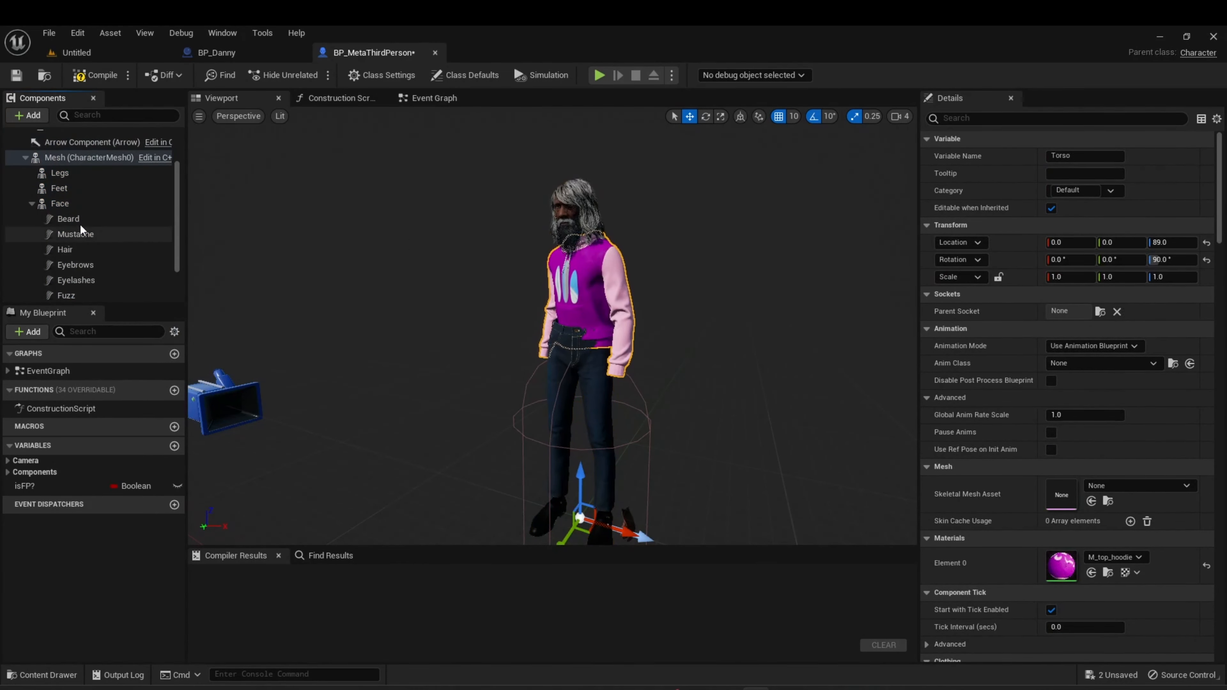
click(60, 204)
shift+click(82, 188)
shift+click(77, 173)
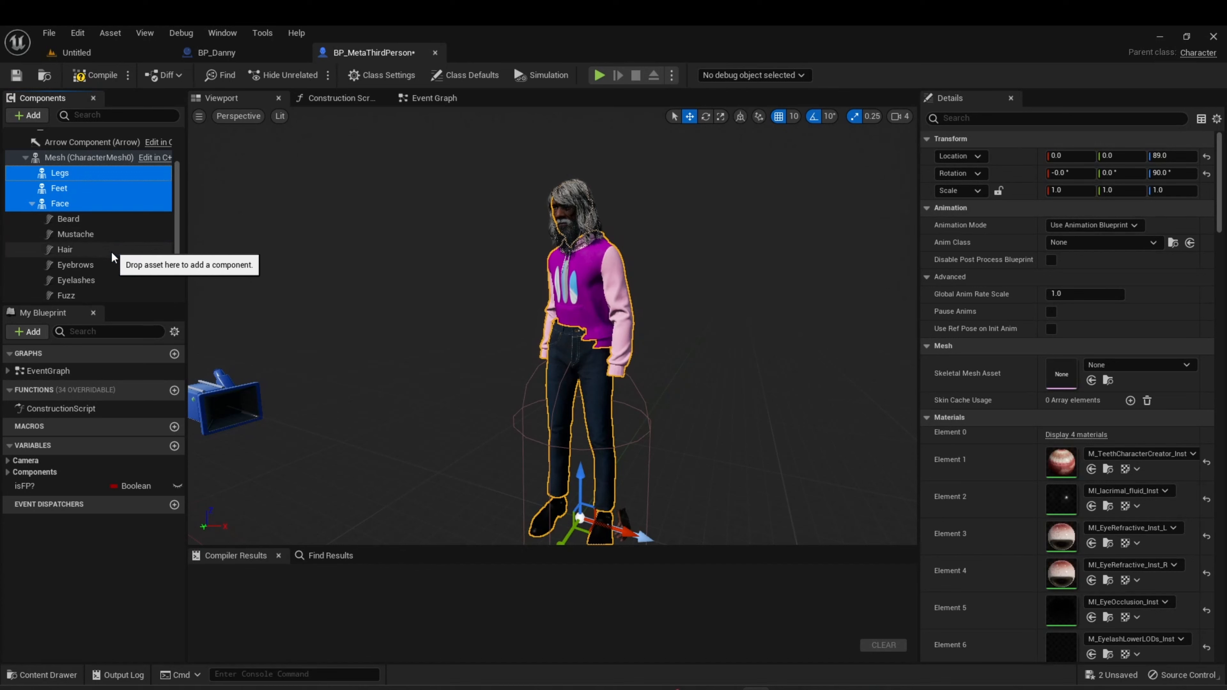
scroll(112, 257, down, 3)
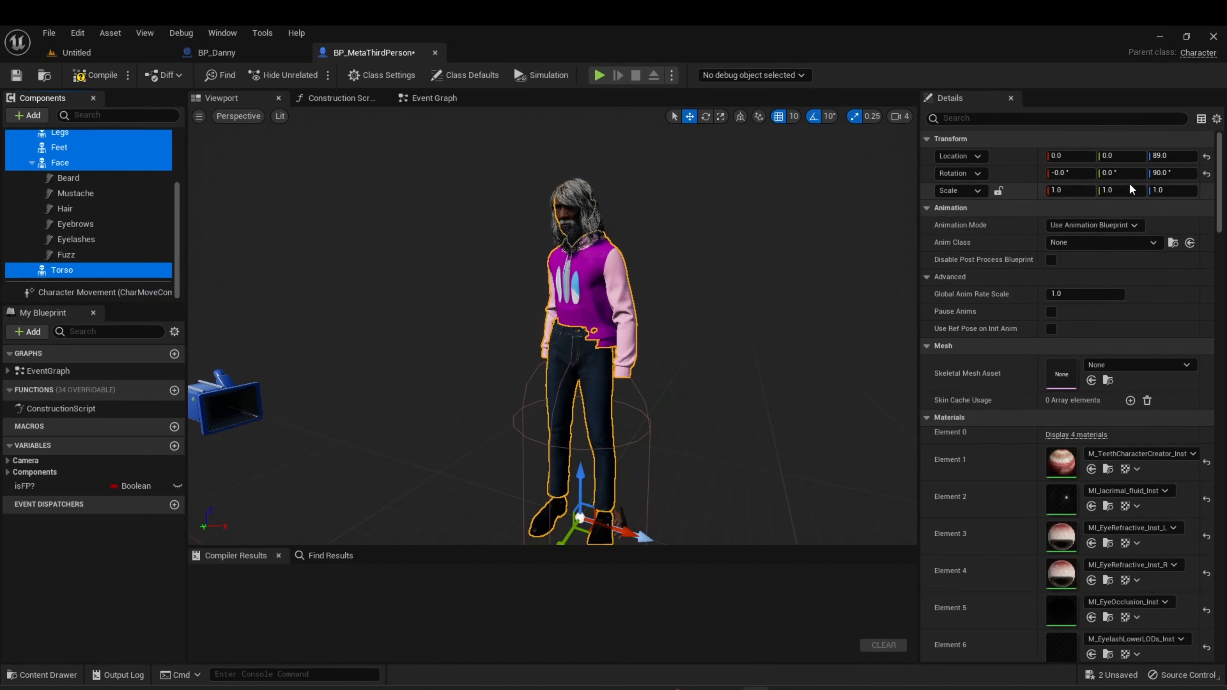
click(1180, 173)
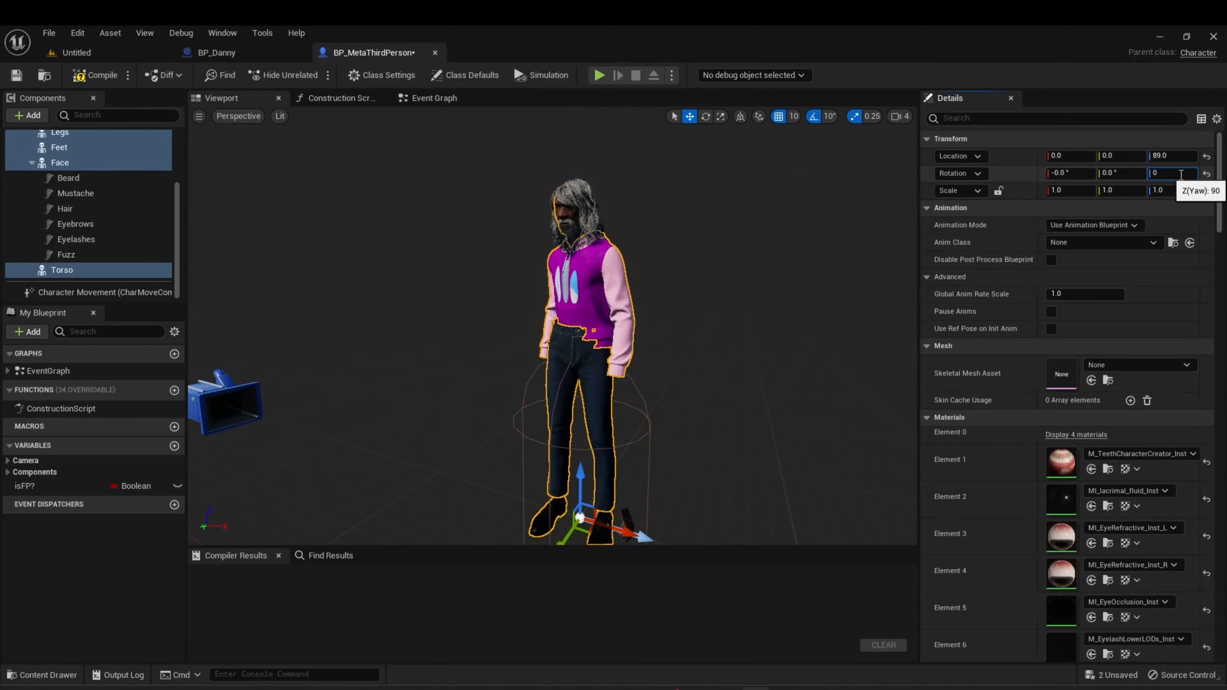
text(0)
key(Return)
- Set the Z location of the Legs, Feet, Face and Torso components to 0 and check their alignment with the body
right_drag(696, 326, 702, 372)
click(1174, 156)
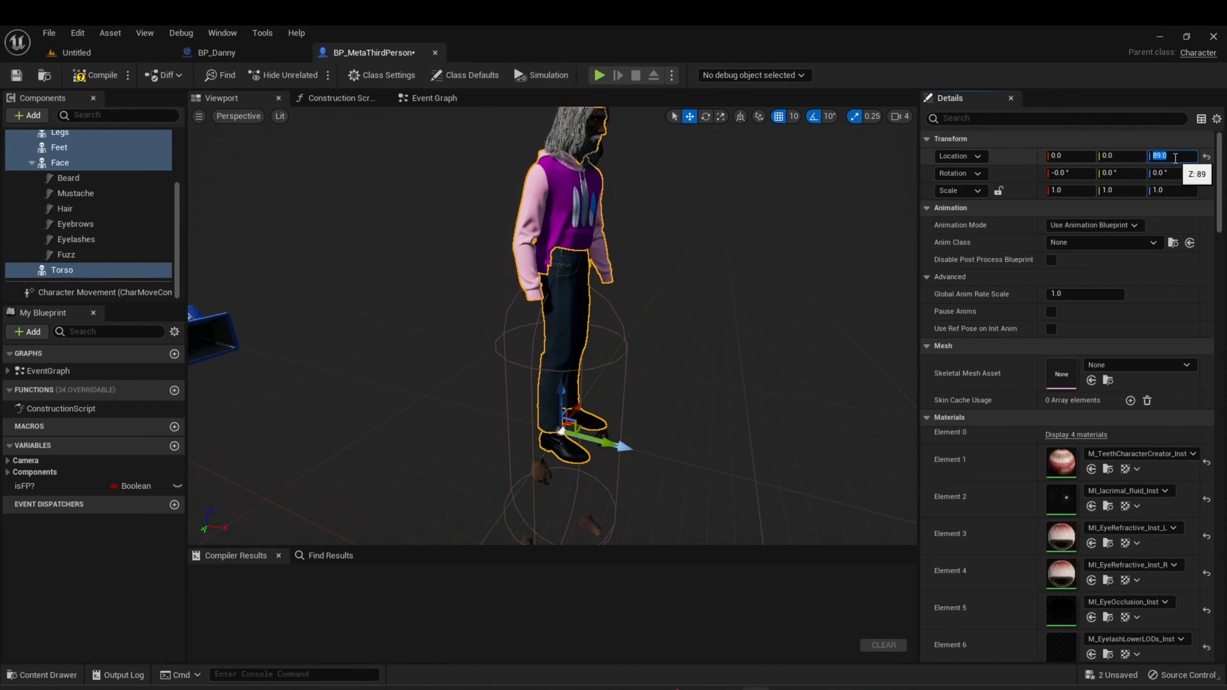
key(Return)
right_drag(691, 348, 657, 314)
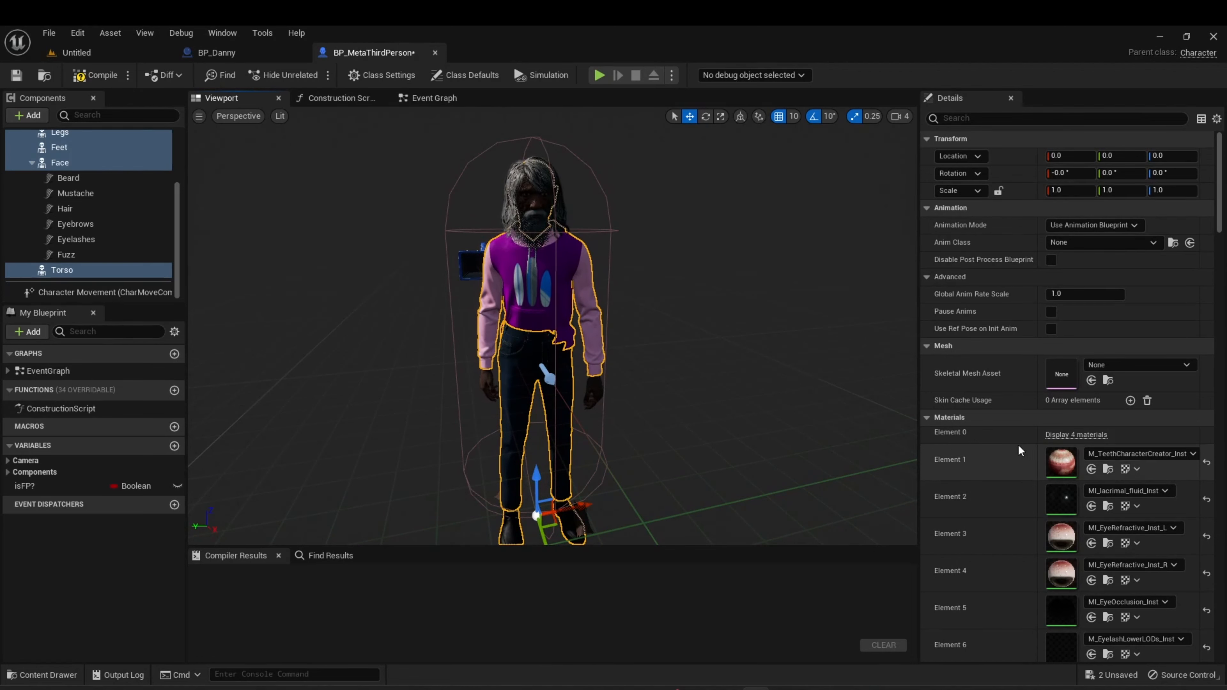
scroll(91, 175, up, 2)
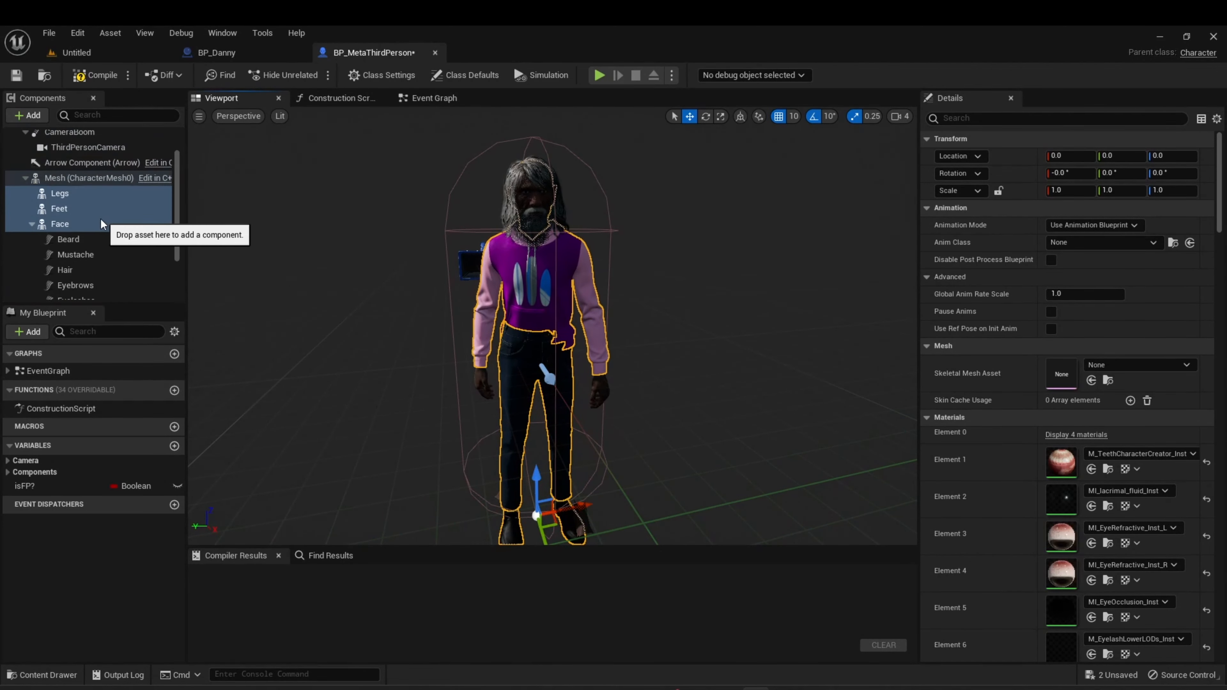
- Set the Legs component's Anim Class to AnimPreviewAttacheInstance
click(73, 193)
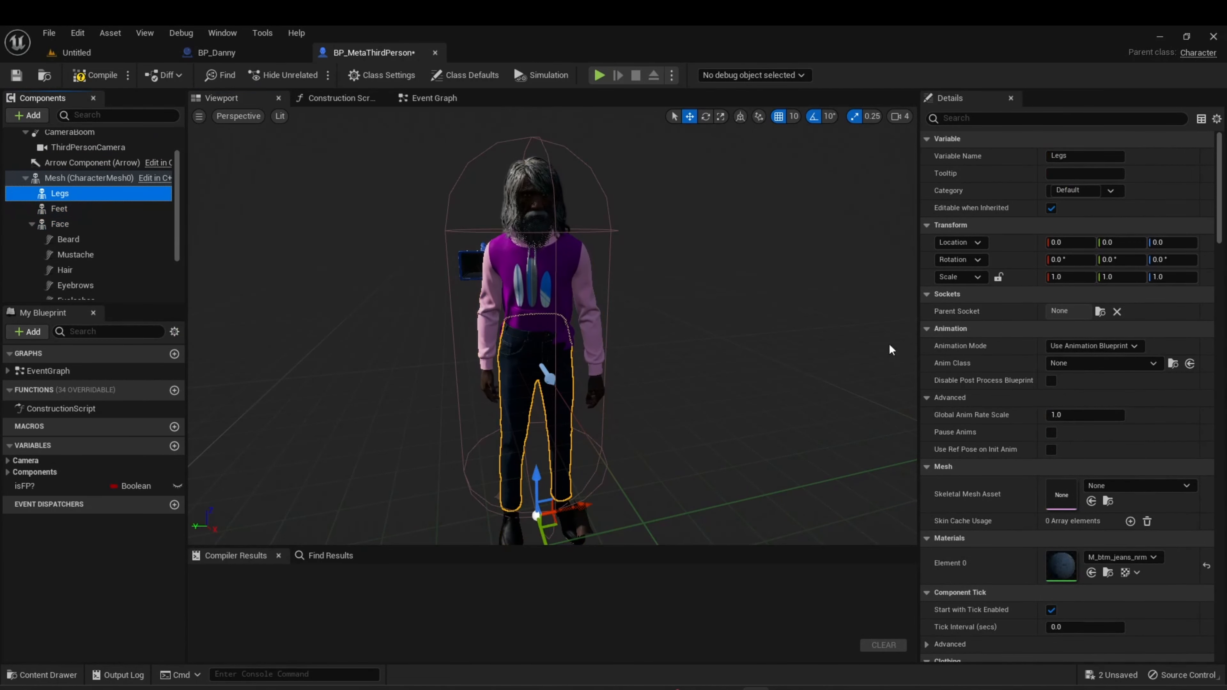
click(1080, 367)
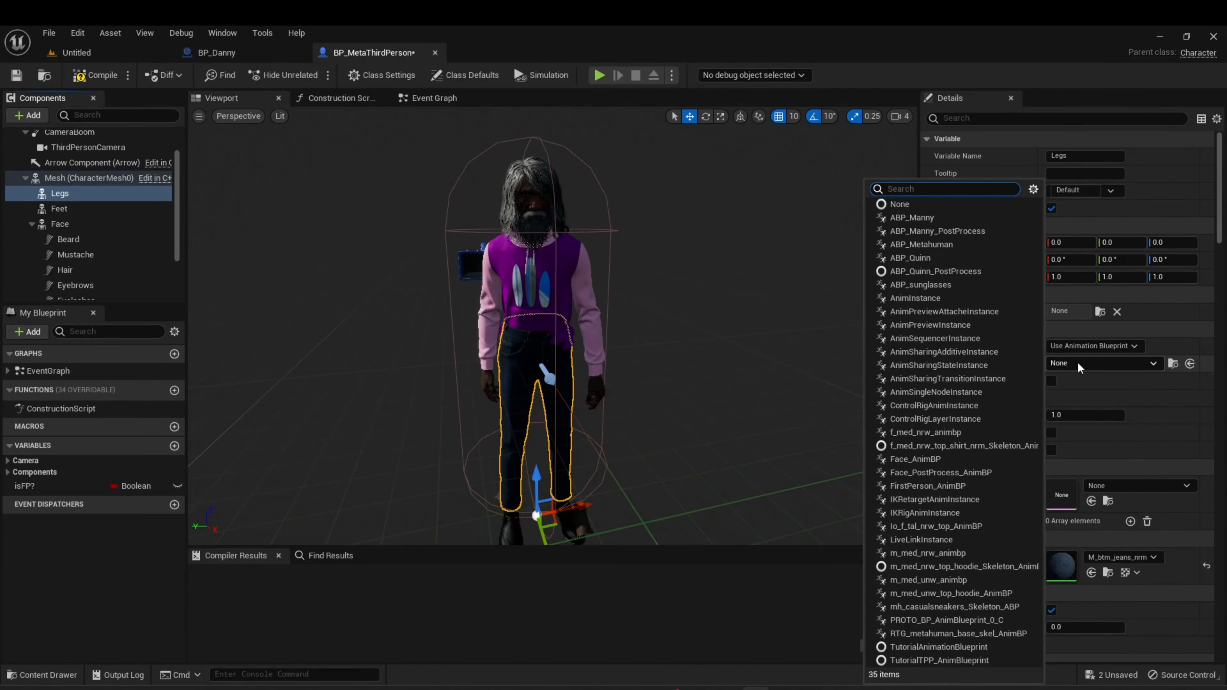
click(1179, 347)
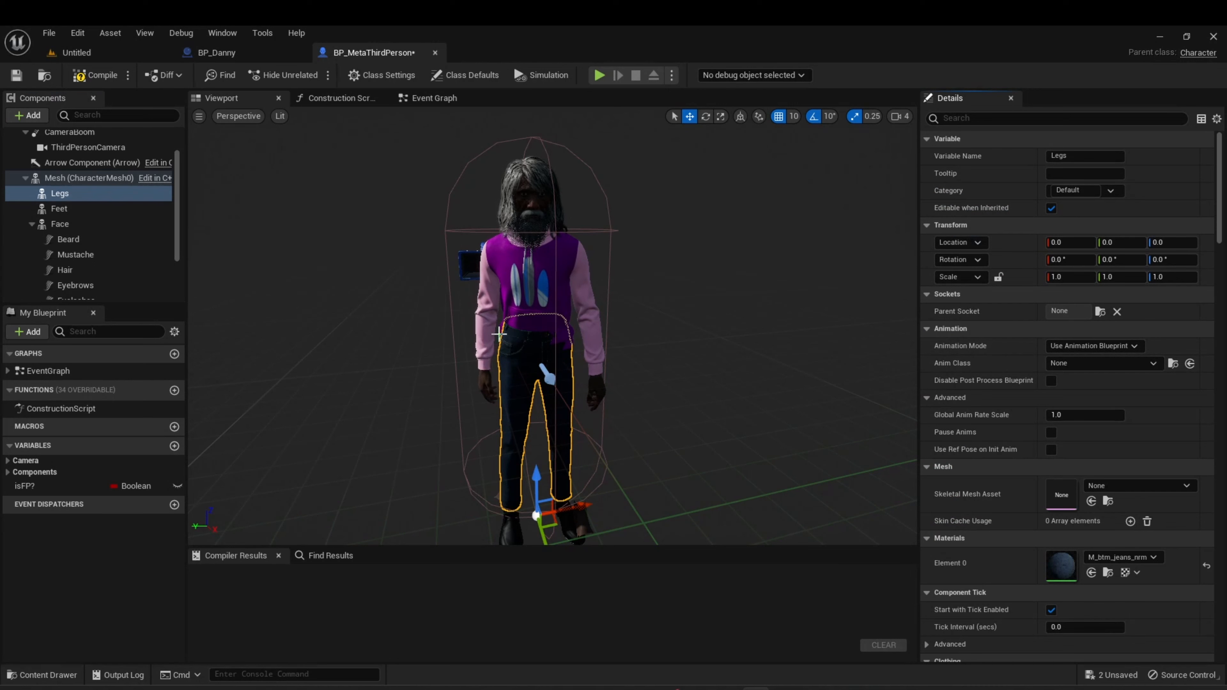
click(1135, 363)
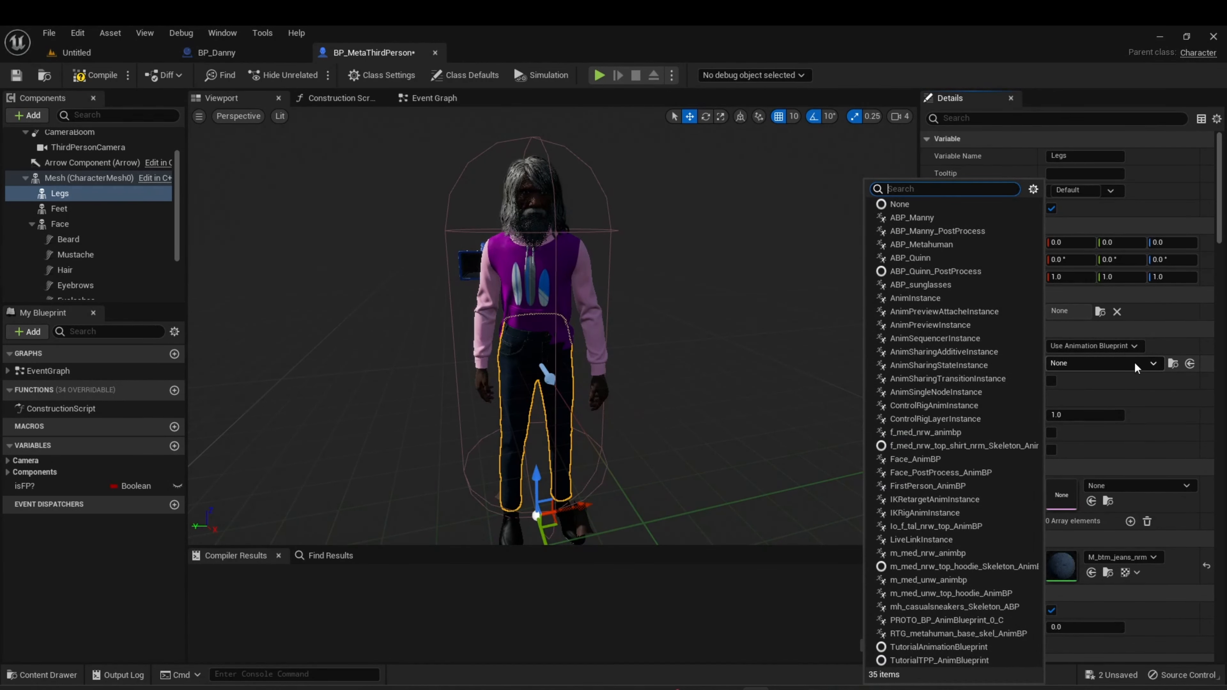
text(preview)
click(1141, 409)
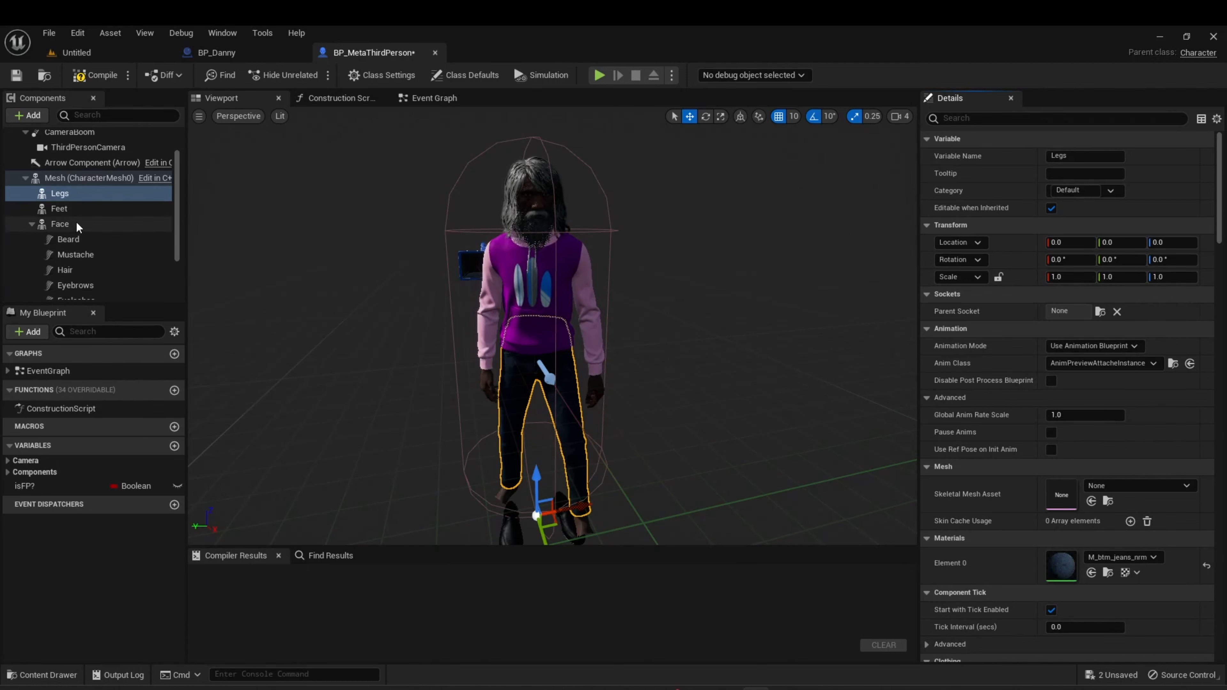
- Set the Feet component's Anim Class to AnimPreviewAttacheInstance
click(61, 210)
click(1095, 364)
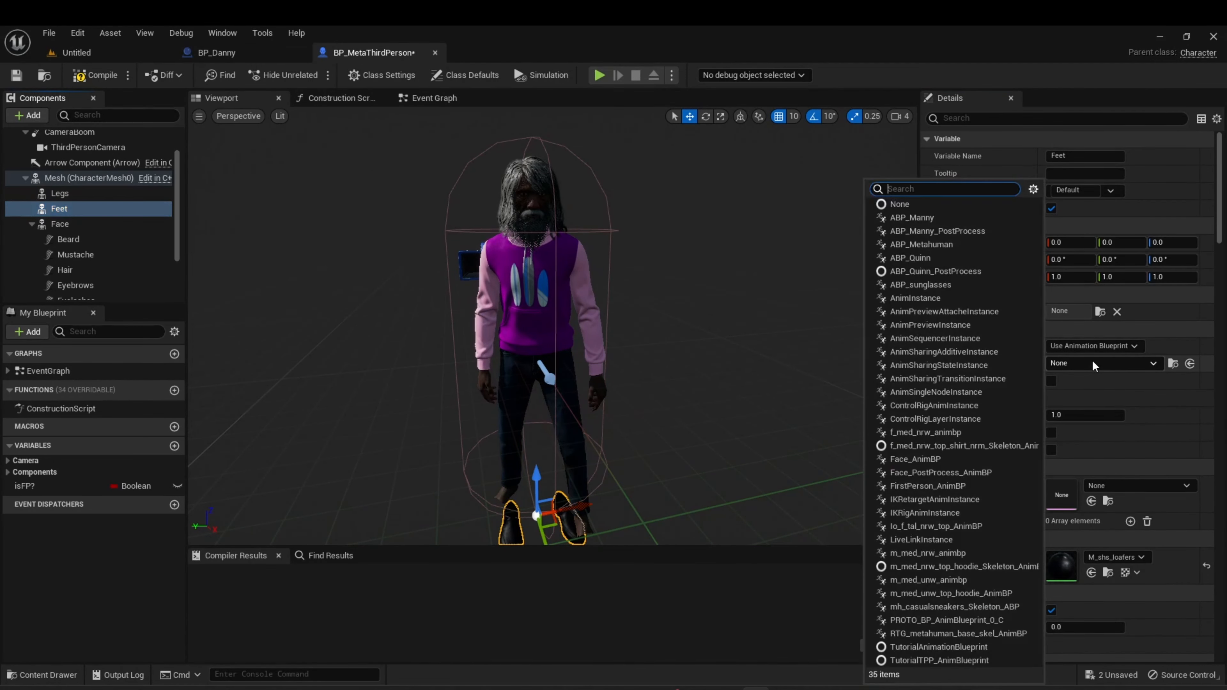
text(prev)
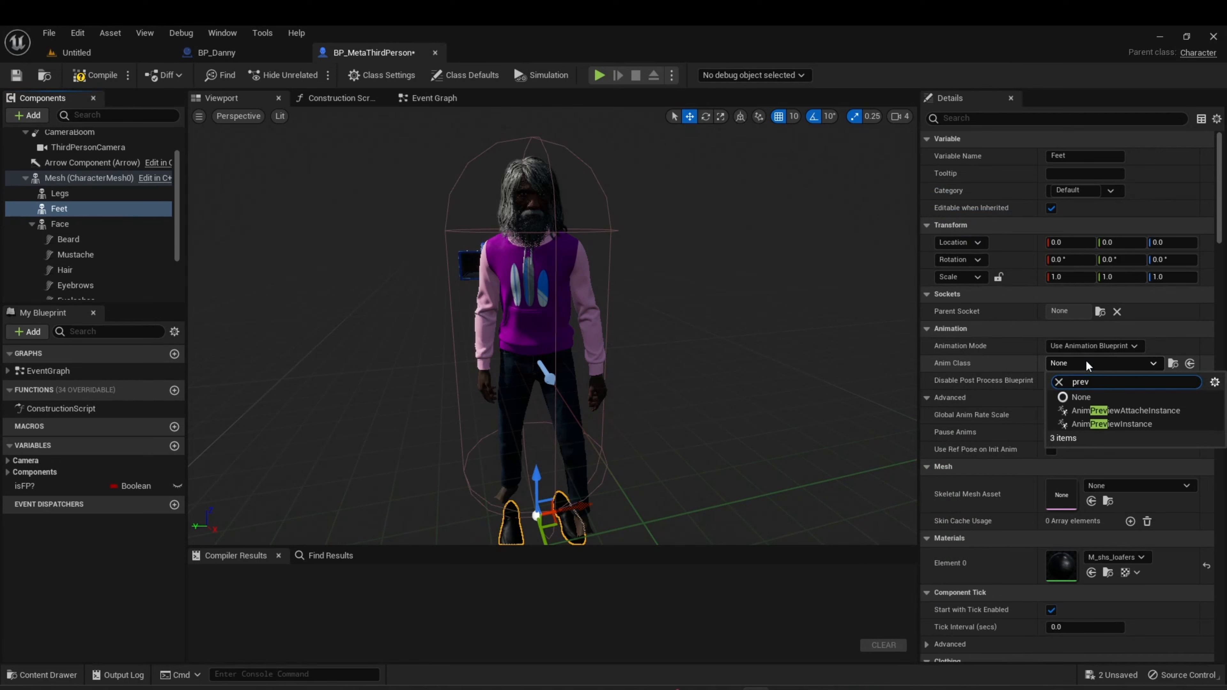
click(1116, 410)
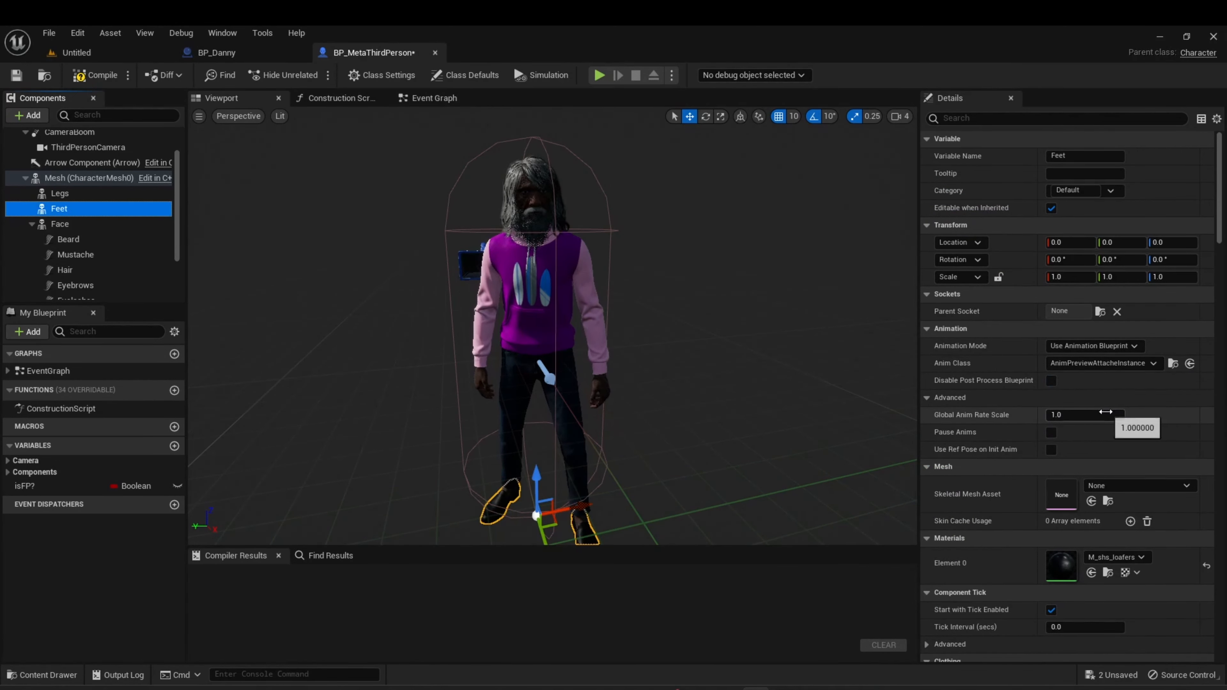
- Leave the Face component's Anim Class as it is and set the Torso component's Anim Class to AnimPreviewAttacheInstance
click(59, 224)
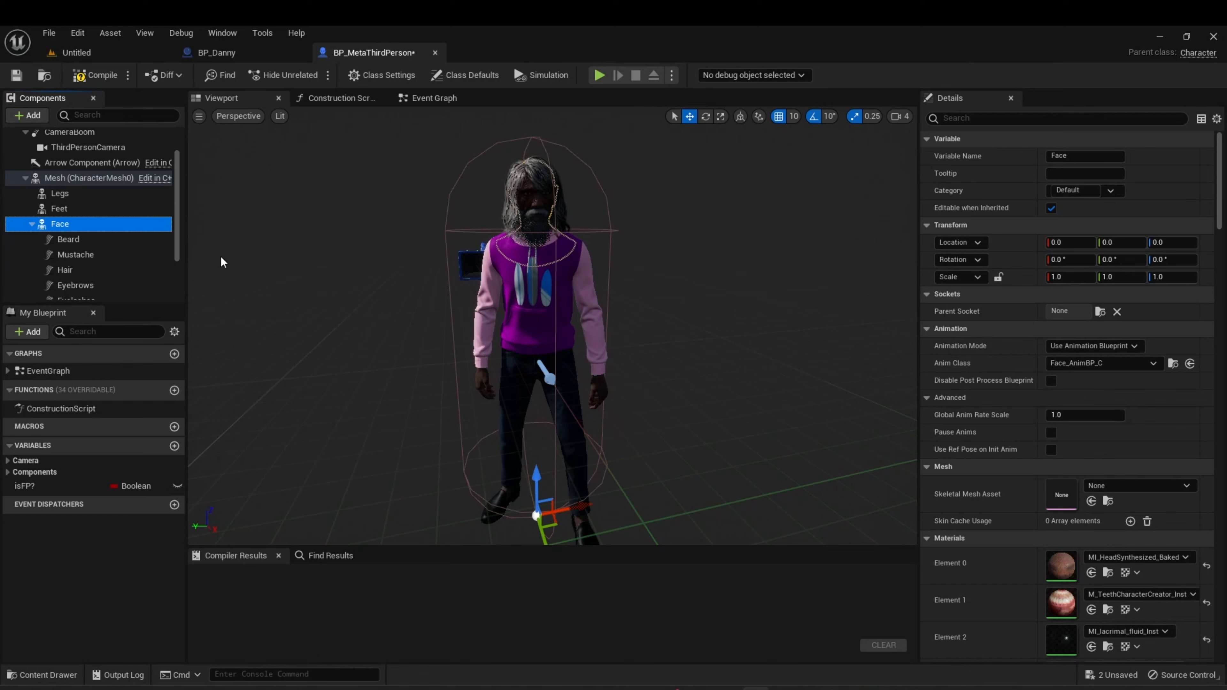
scroll(96, 225, down, 3)
click(80, 271)
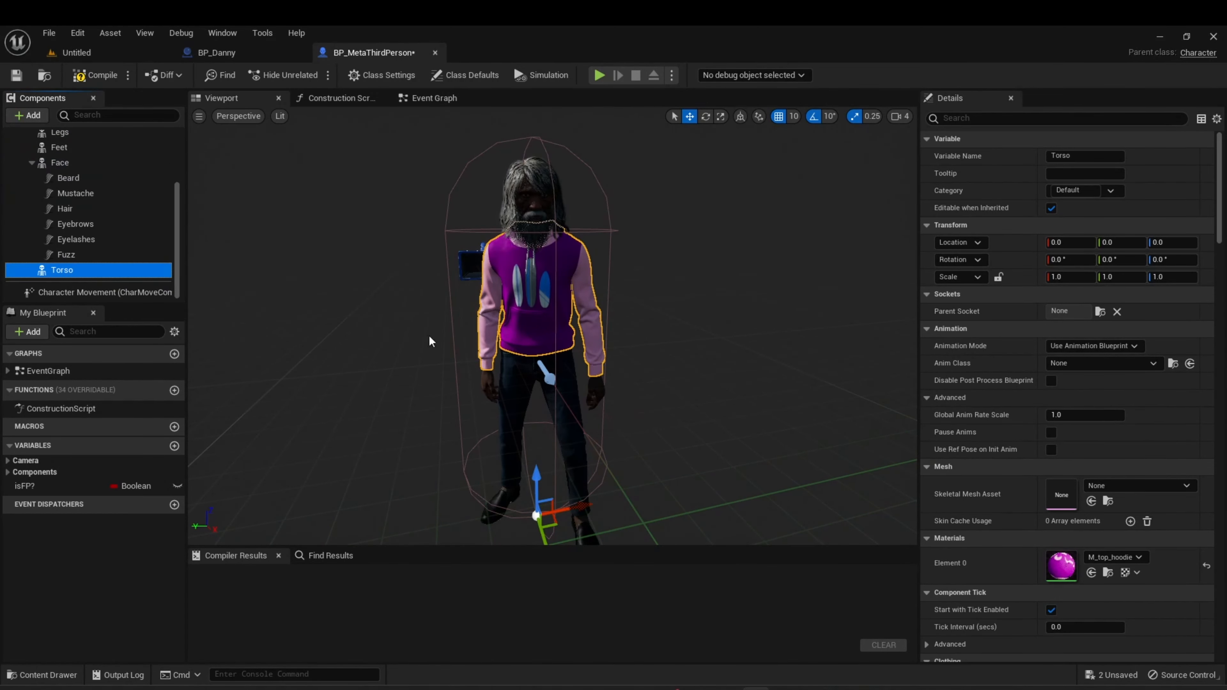
click(1088, 364)
text([pre)
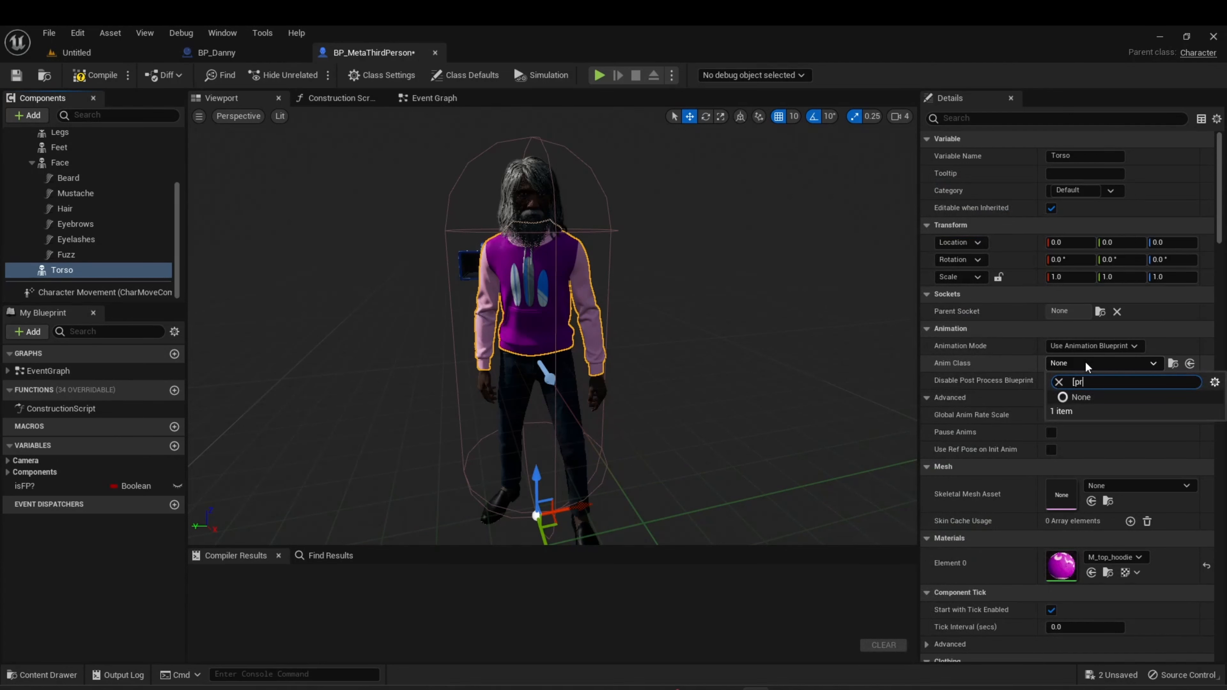
key(BackSpace)
key(BackSpace)
key(BackSpace)
text(prev)
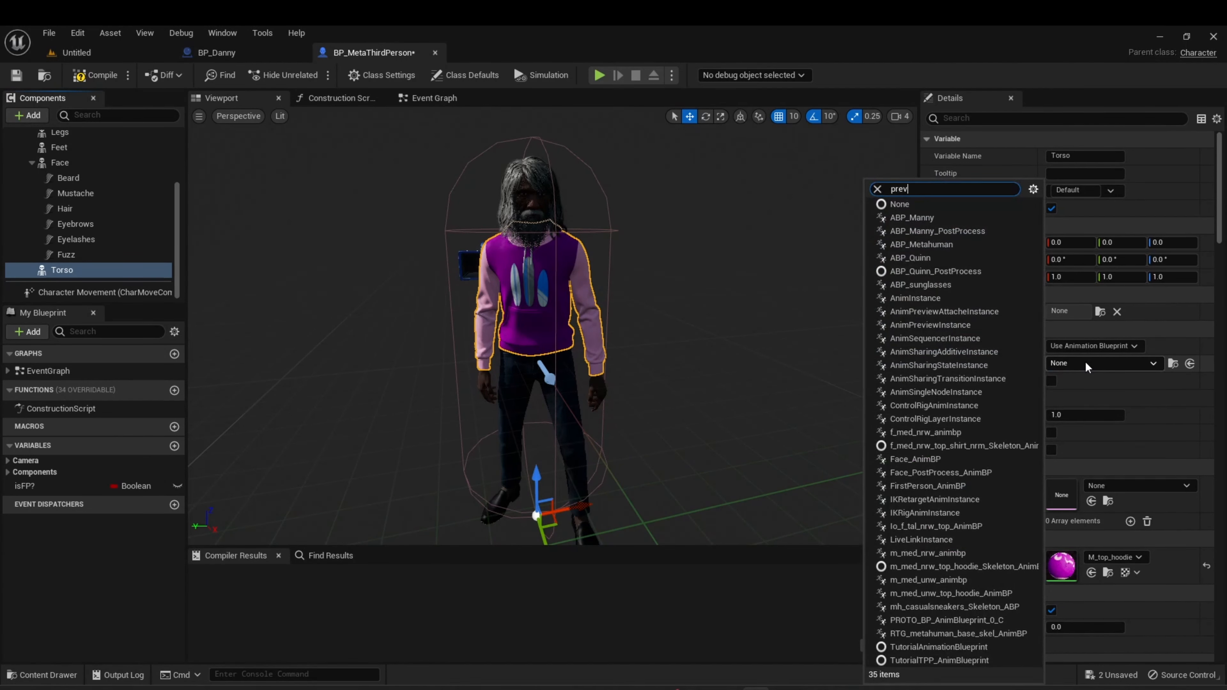
click(1128, 414)
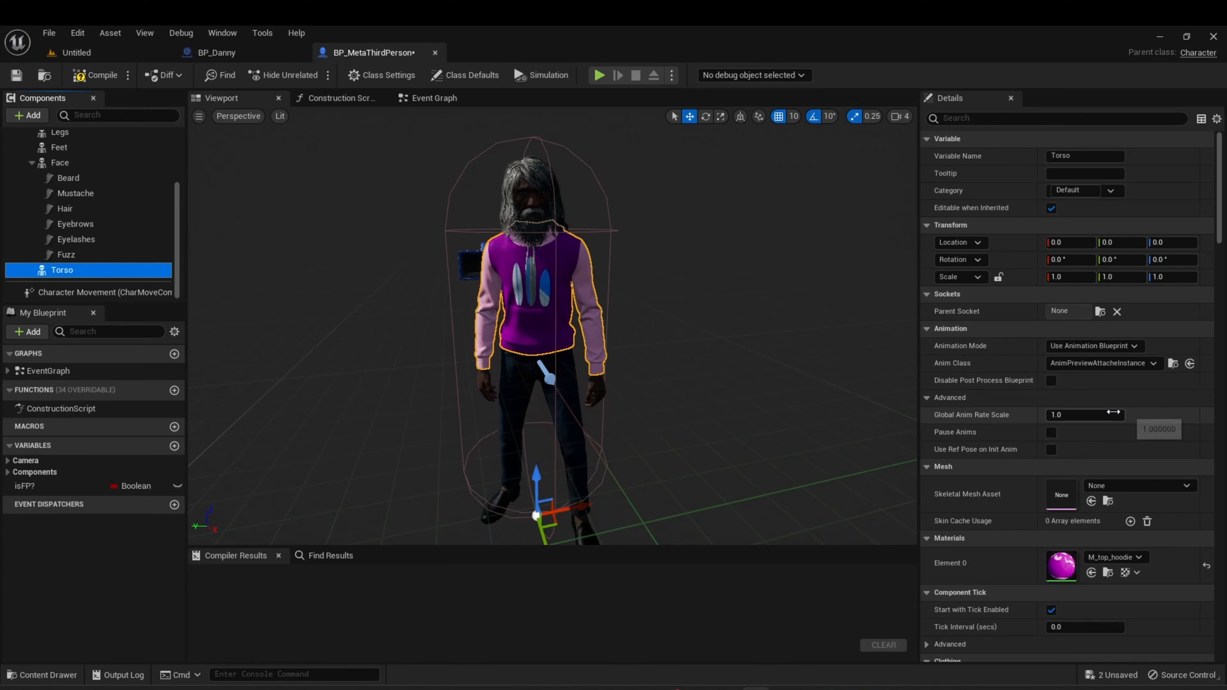
mouse_move(643, 349)
right_down()
mouse_move(644, 384)
mouse_move(645, 348)
right_up()
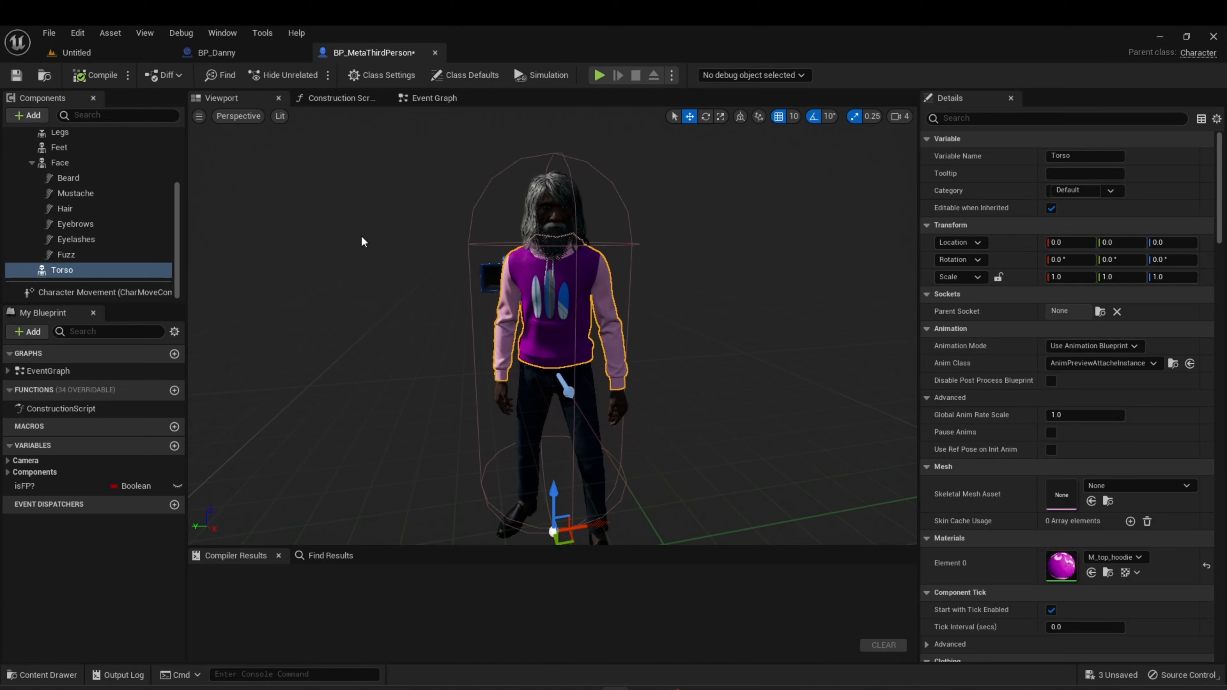
- Check the GameMode Override and Default Pawn Class in the Untitled level's World Settings
click(121, 53)
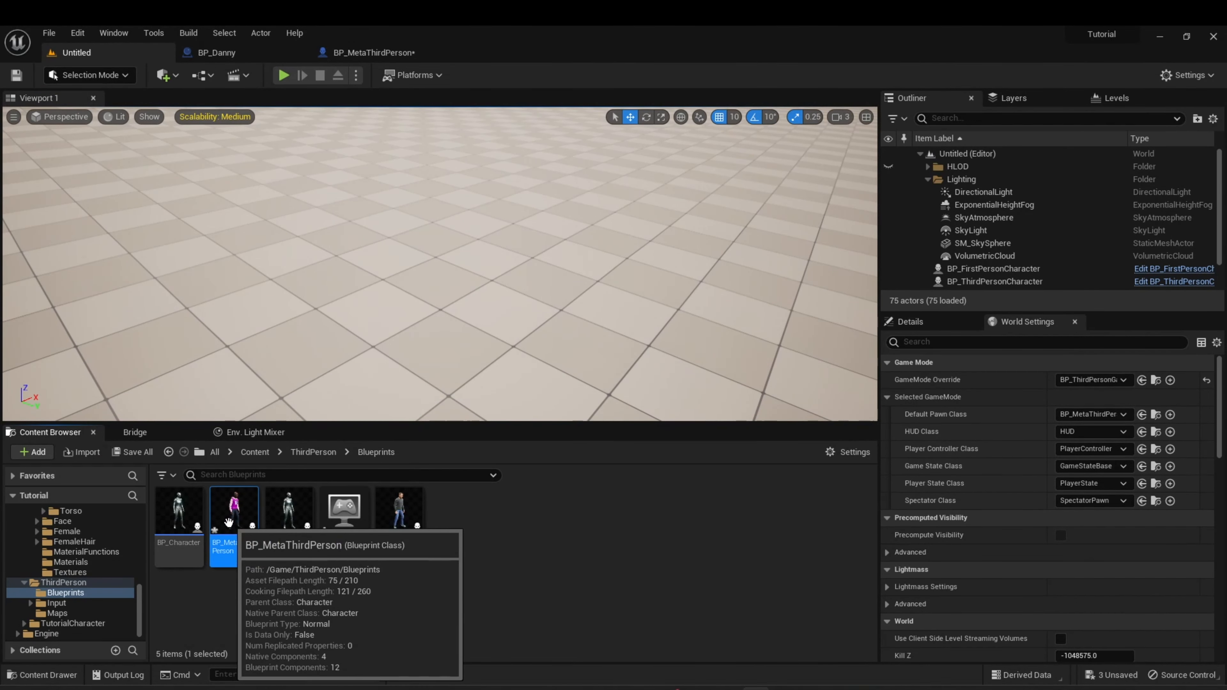
click(940, 326)
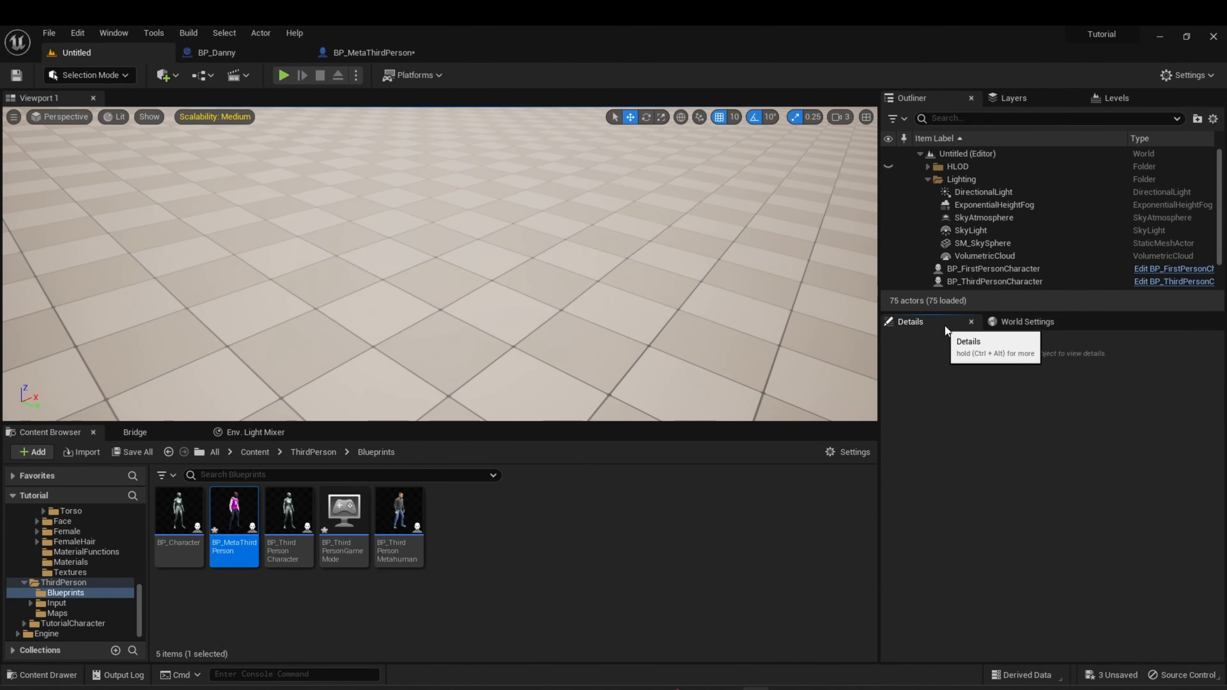
click(1032, 315)
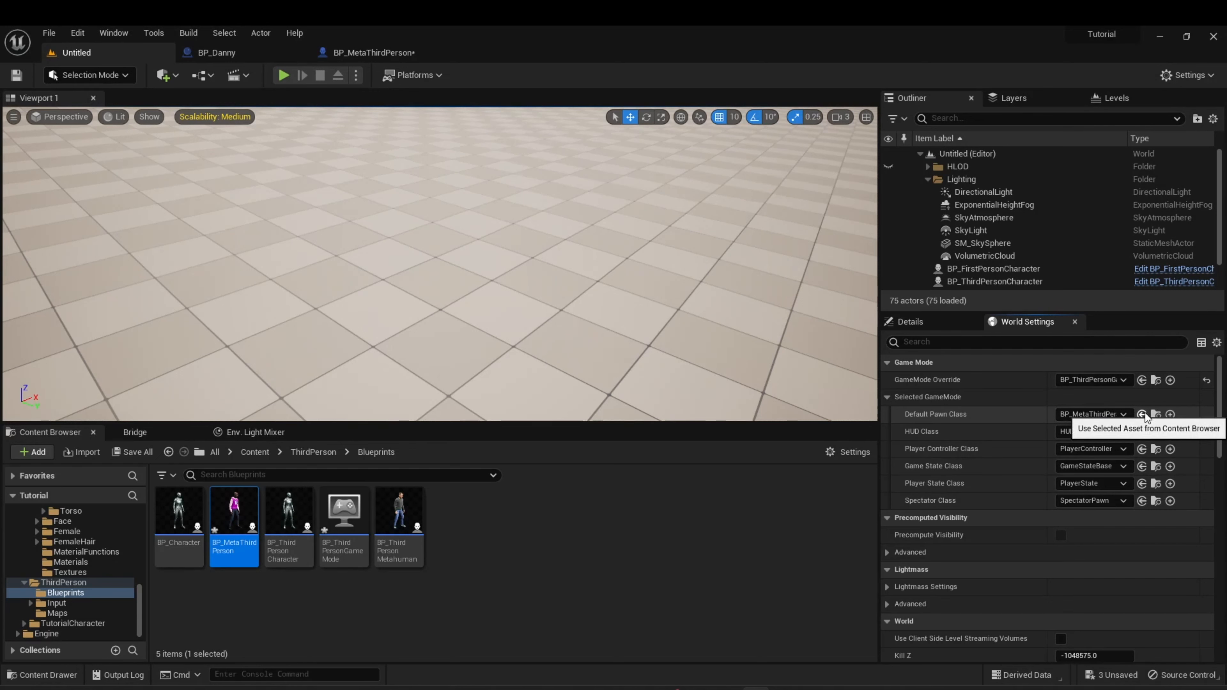
click(1102, 380)
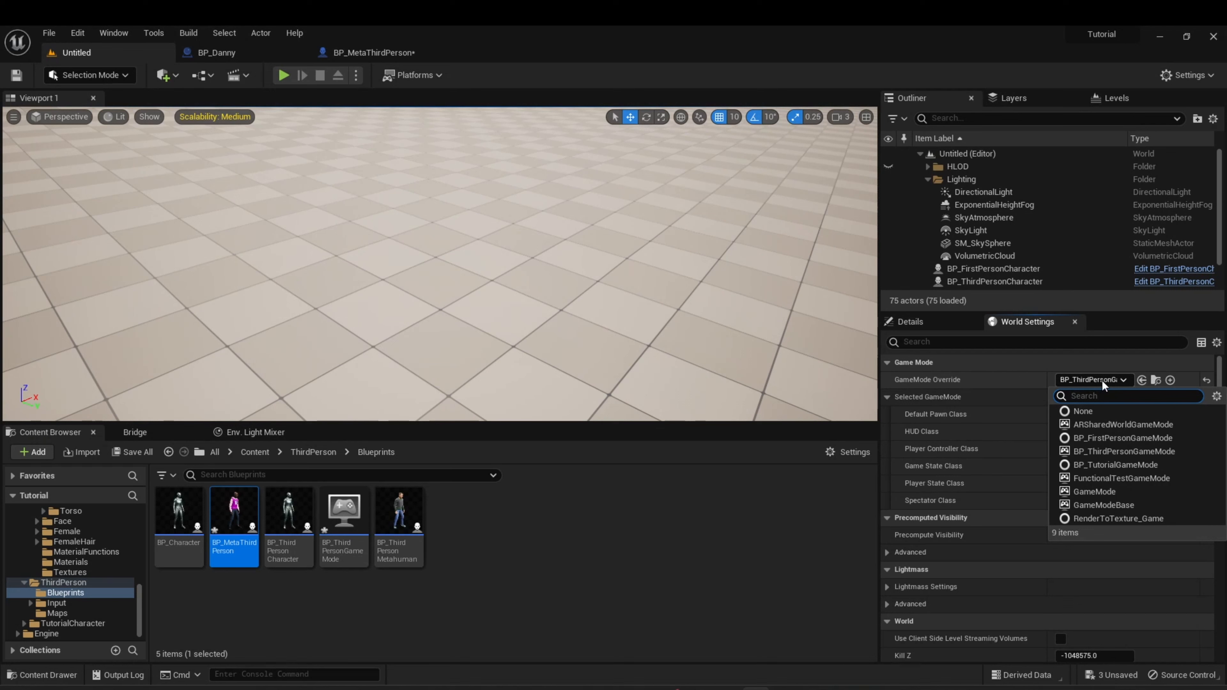
click(1107, 380)
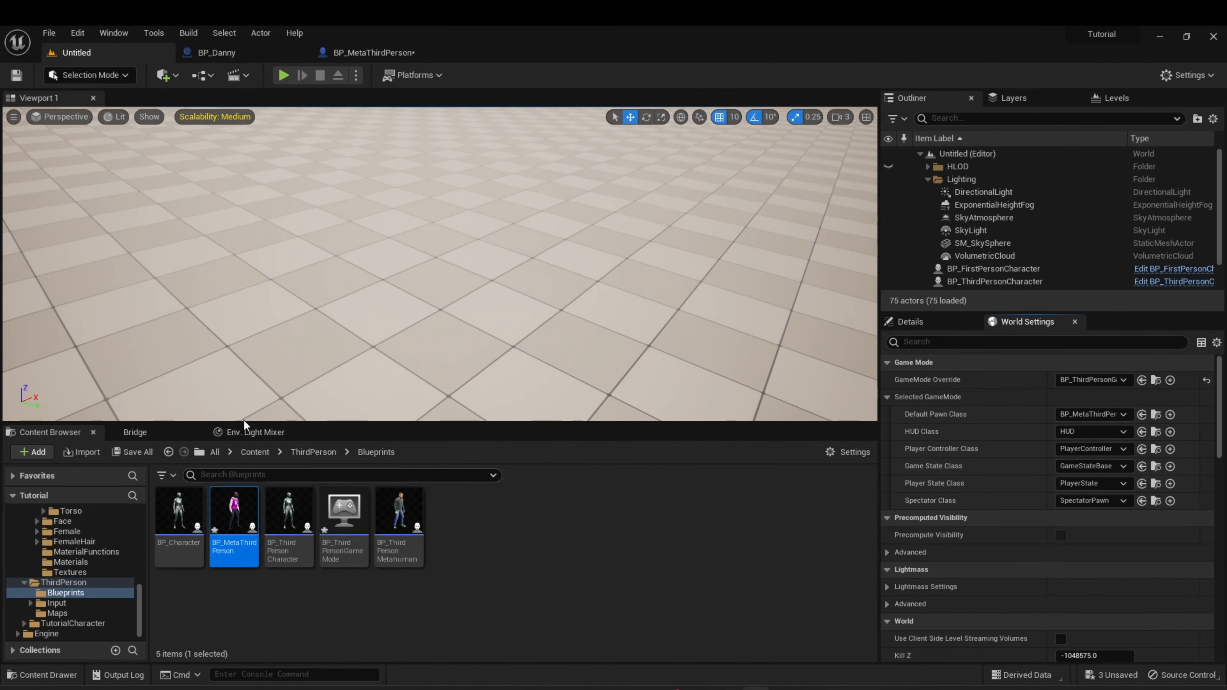
- Play-test the level by running and jumping with the MetaHuman character in several directions, and end the session
click(284, 75)
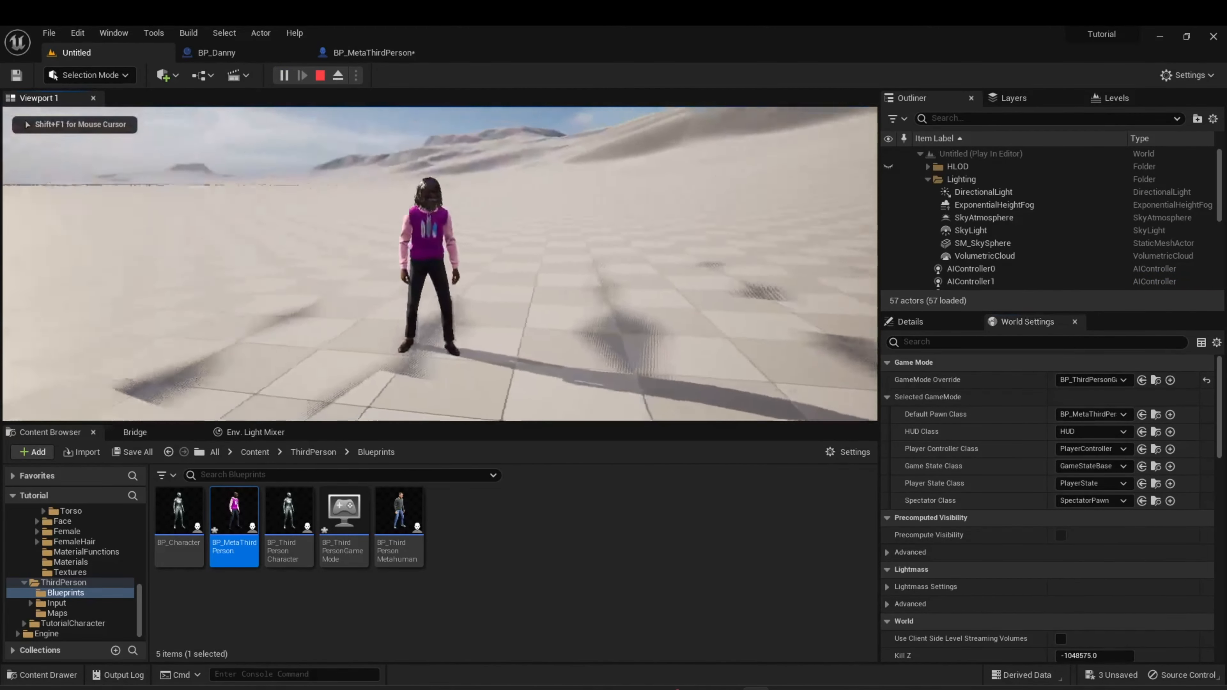
key(w)
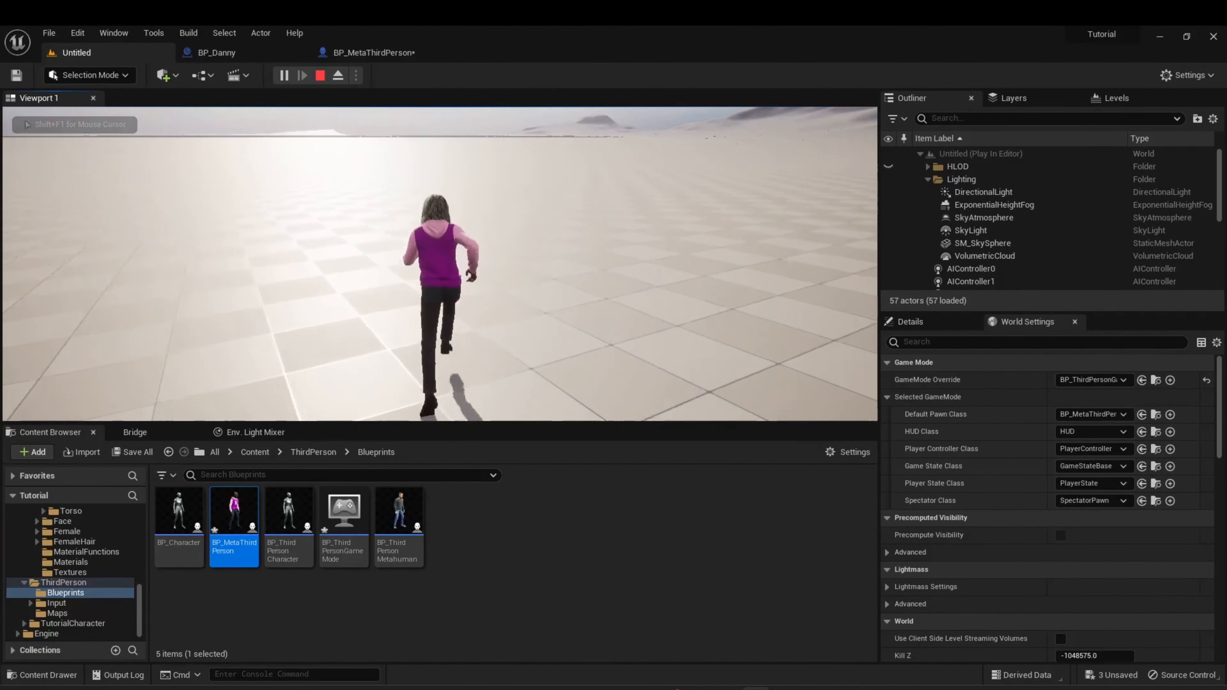
key(d)
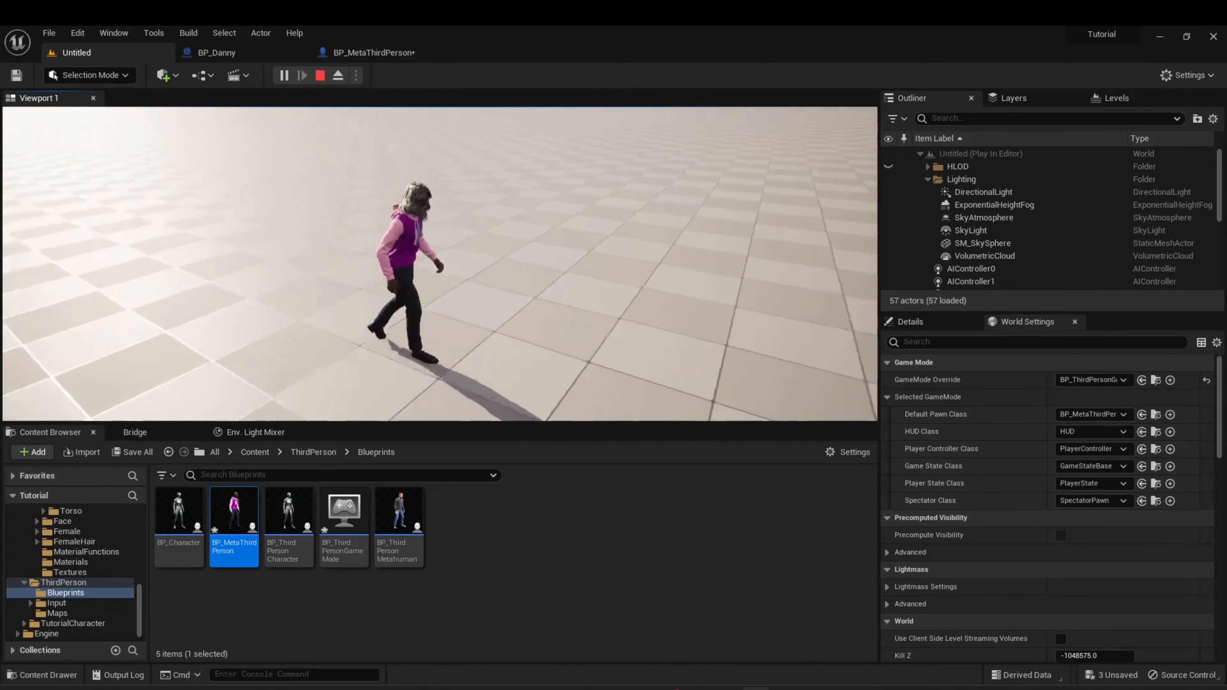
key(w)
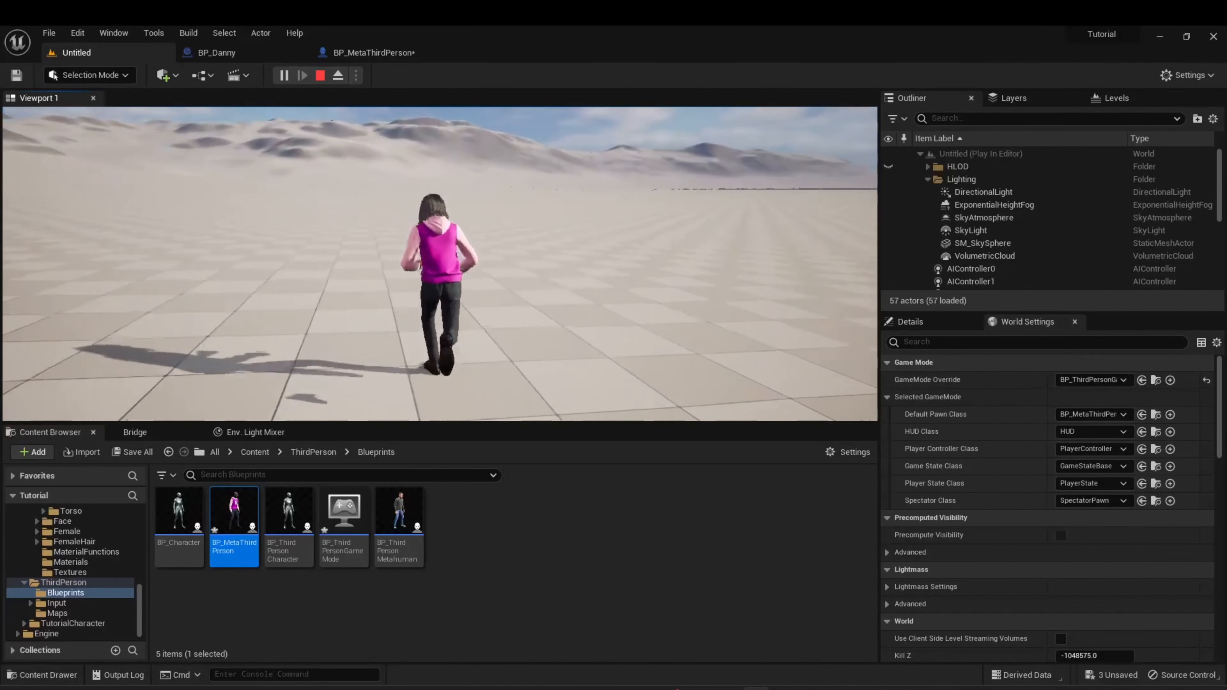
key(d)
key(space)
key(d)
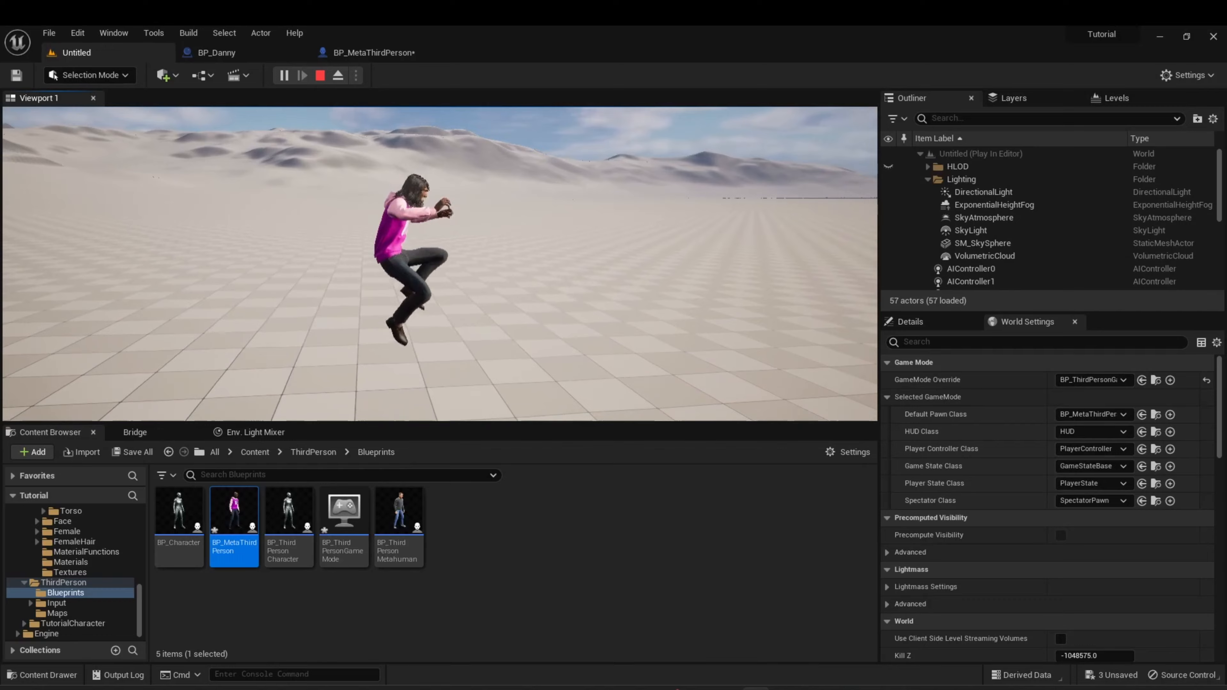
key(w)
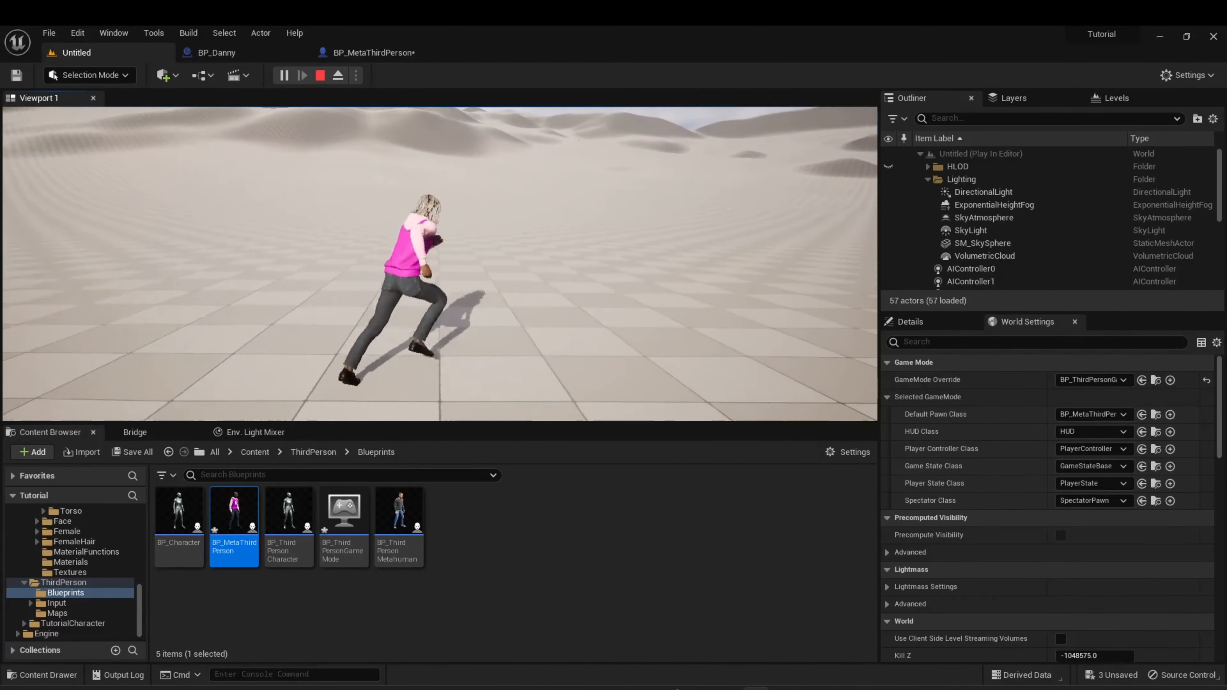
key(a)
key(s)
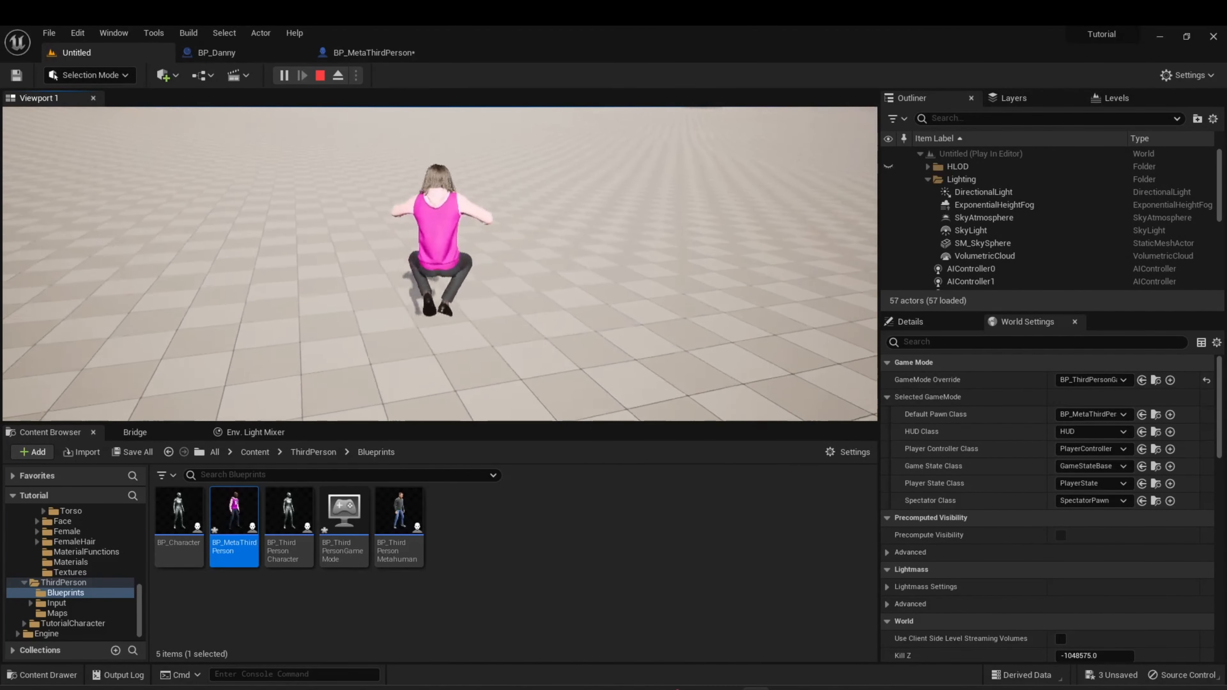
key(s)
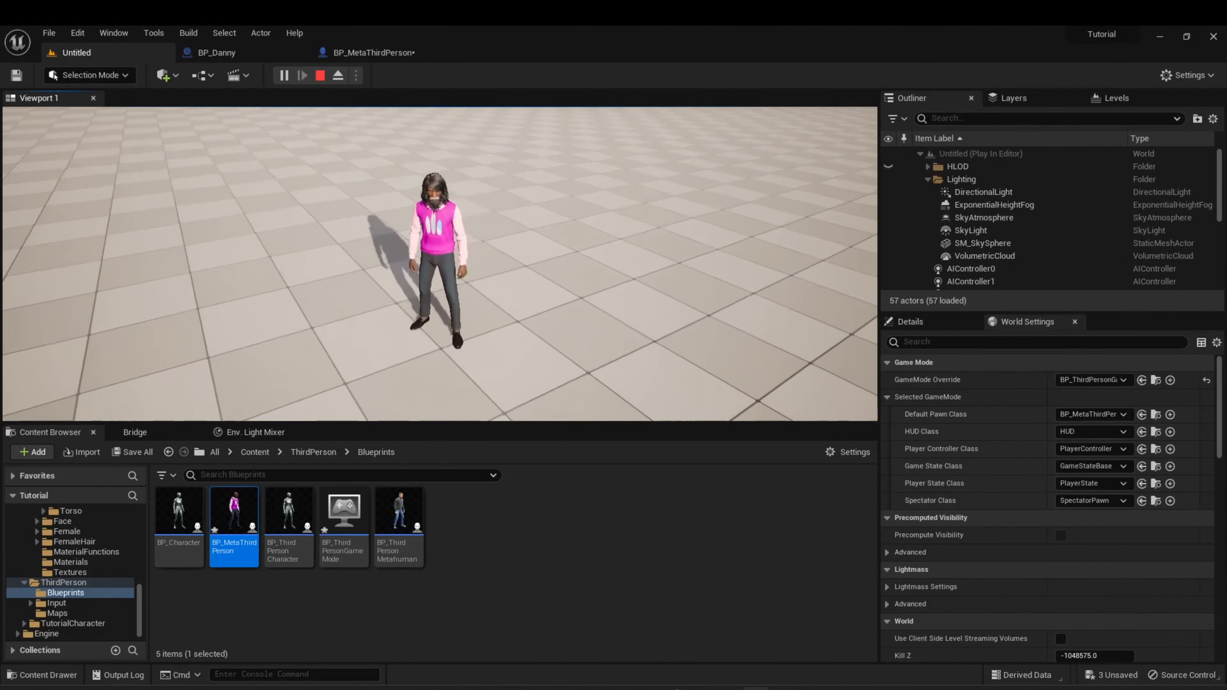
key(Escape)
- Review the BP_MetaThirdPerson component list and compare it with the components and setup functions of BP_Danny
click(360, 55)
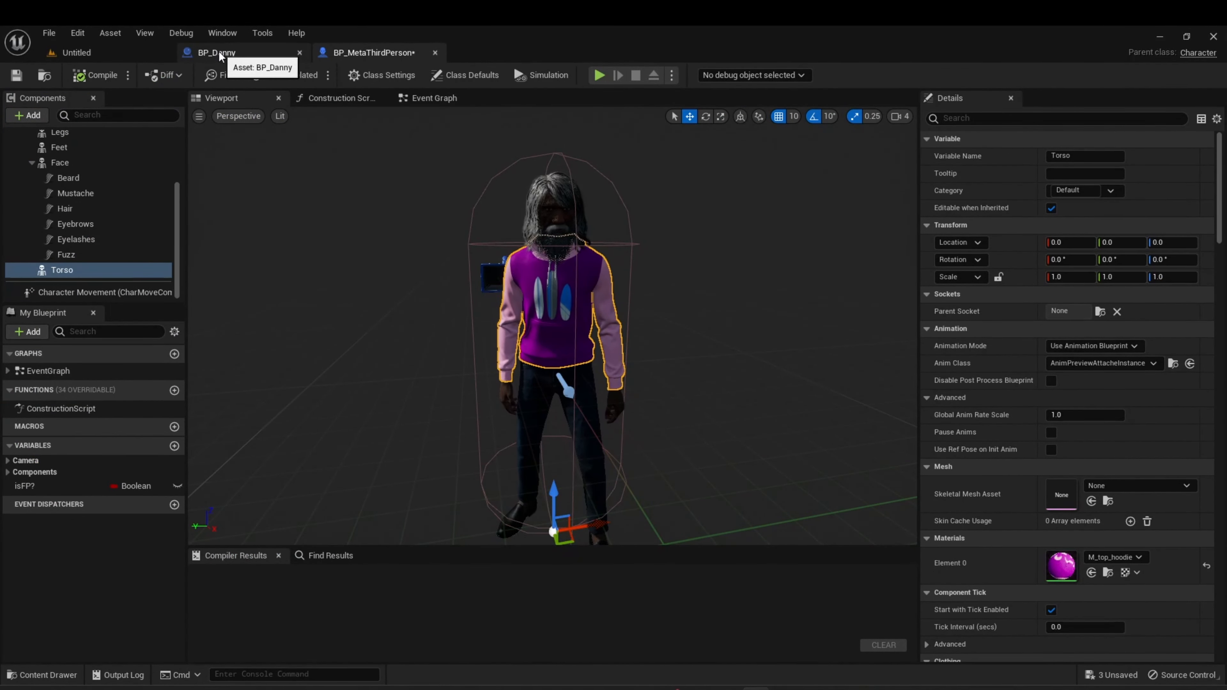
scroll(73, 273, up, 3)
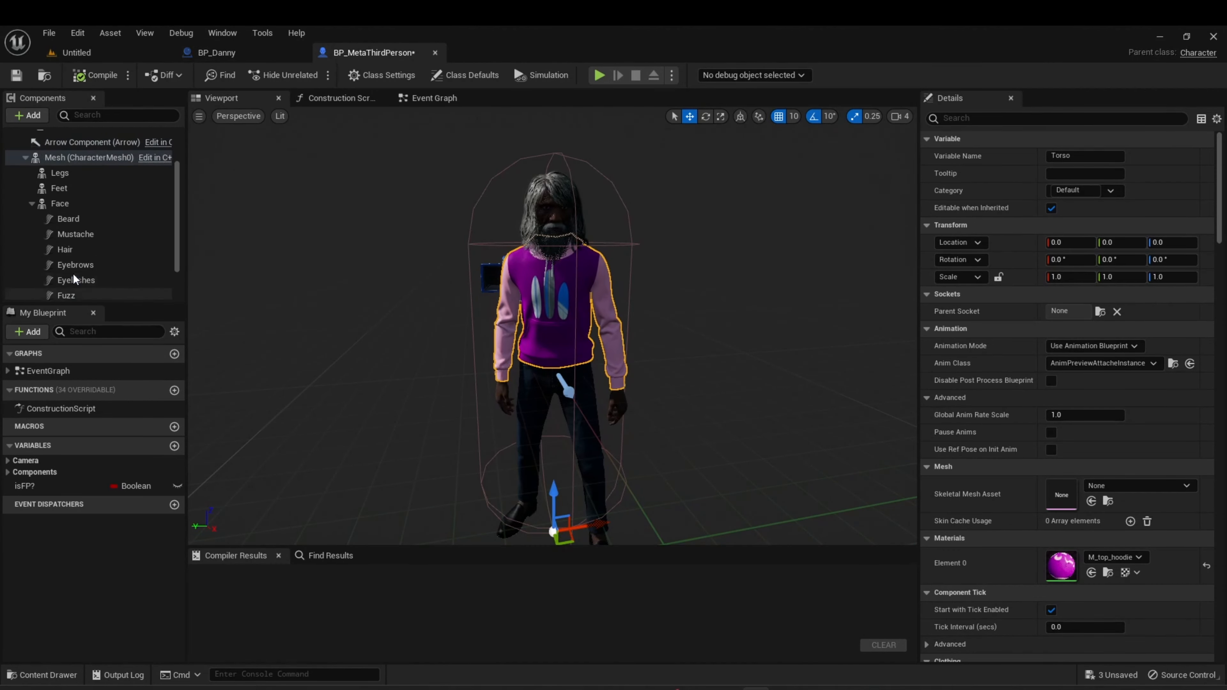
scroll(83, 263, down, 3)
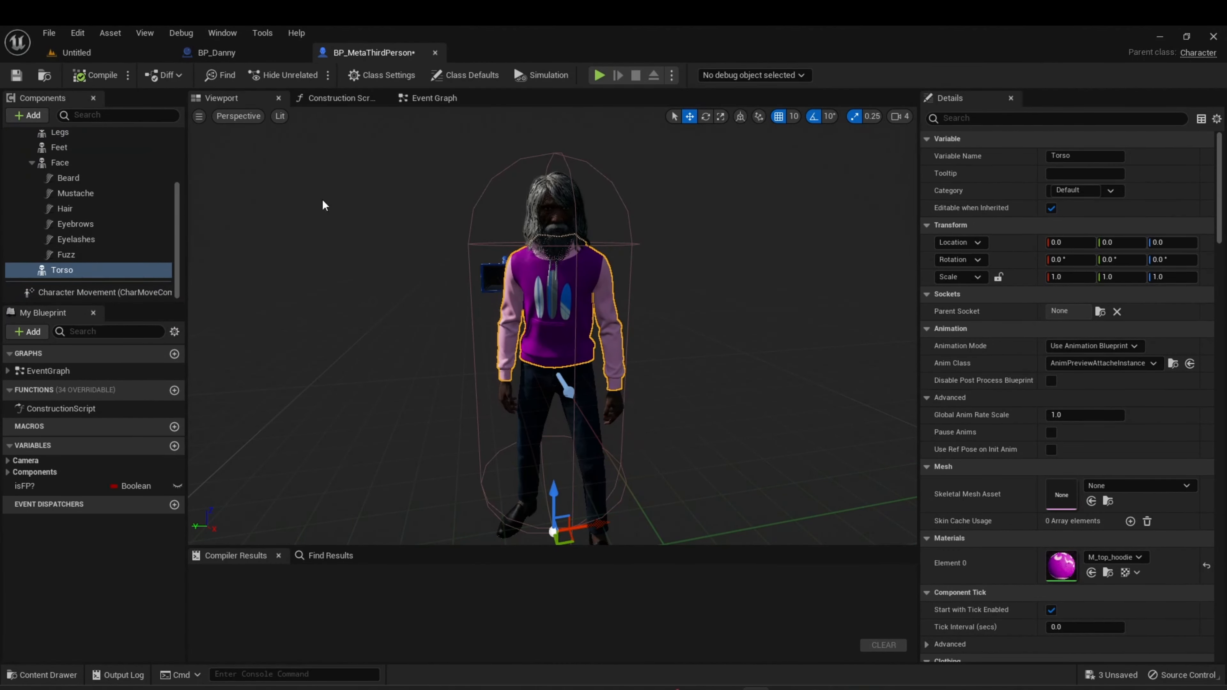
click(246, 58)
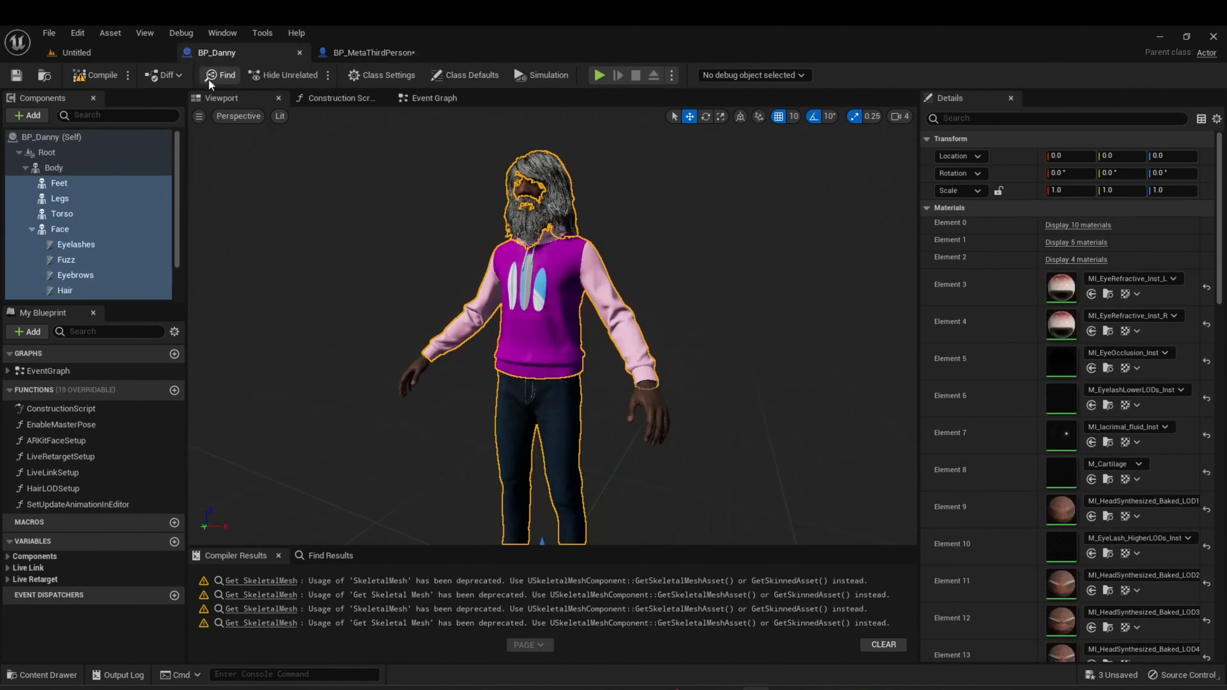
click(80, 242)
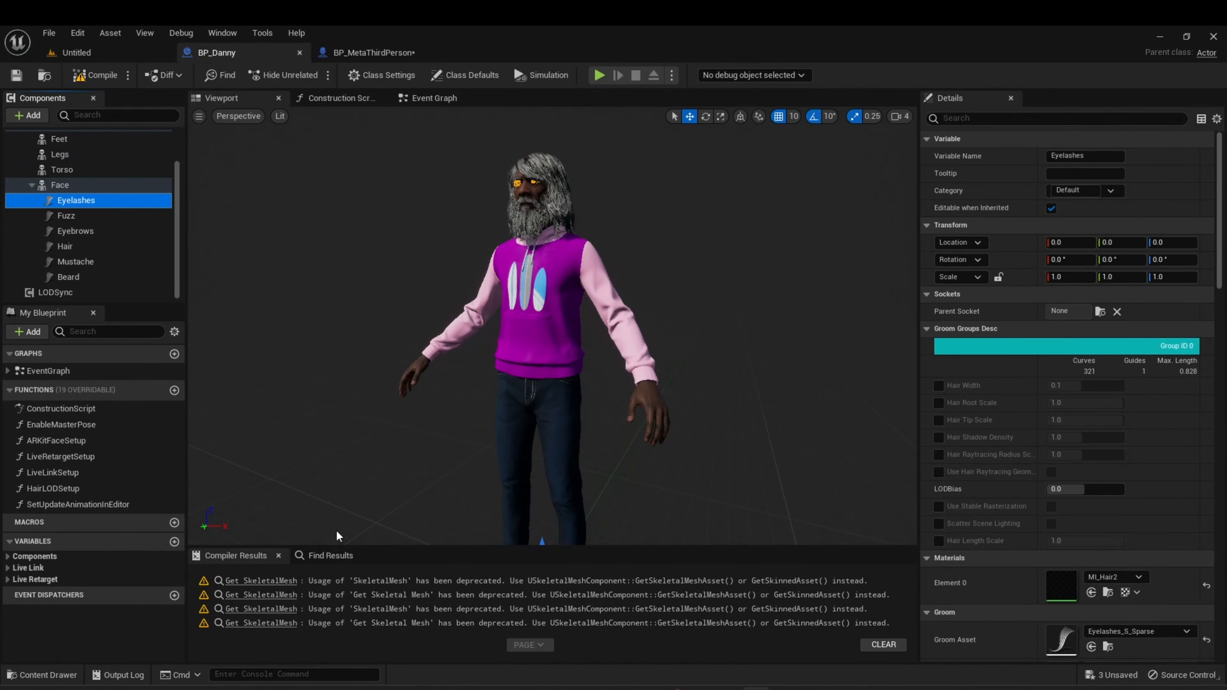
click(65, 450)
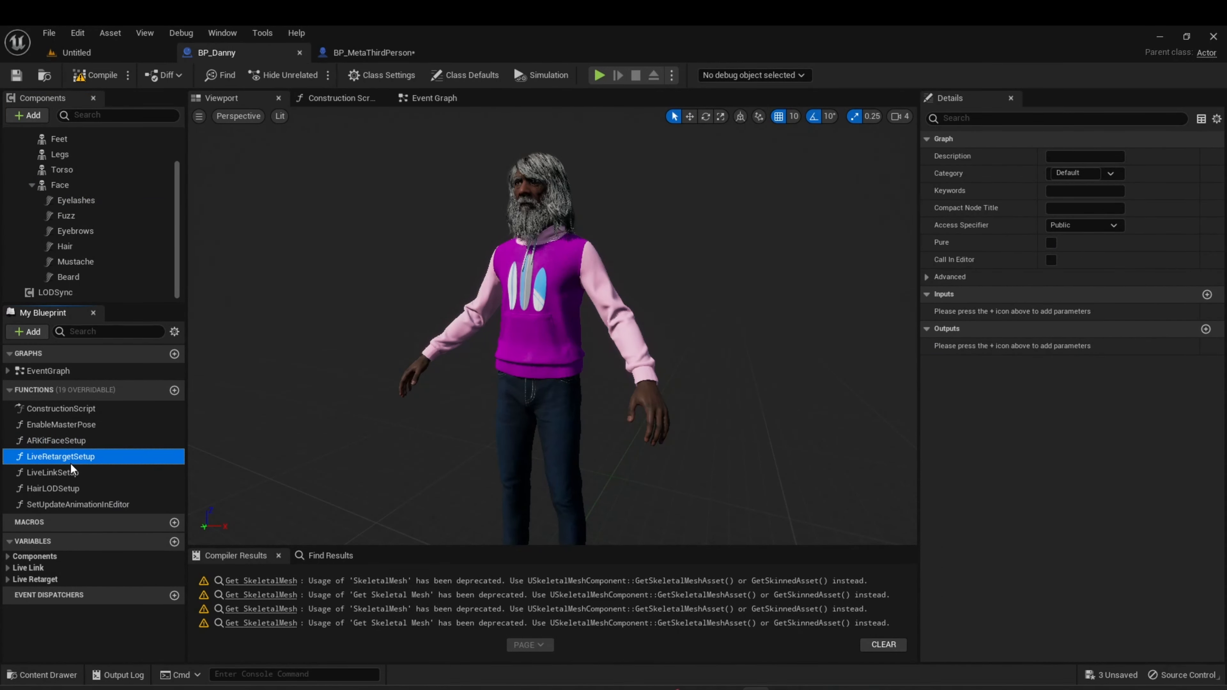
click(75, 473)
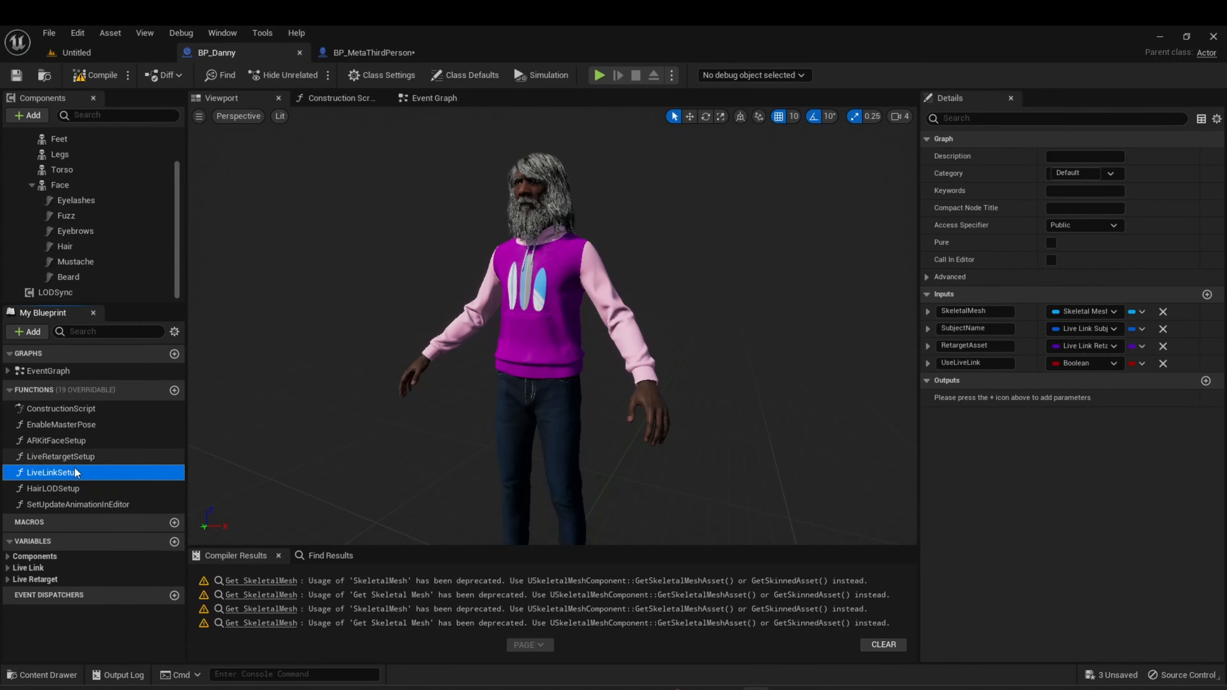
click(77, 489)
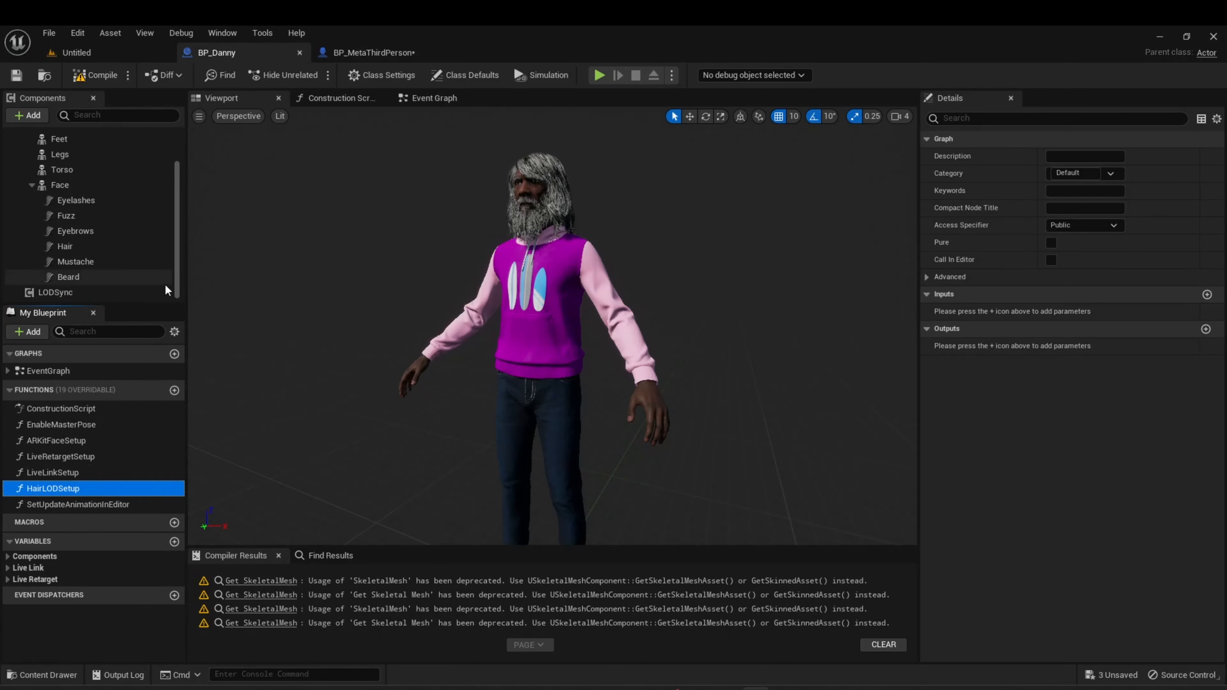
- Copy the LODSync component from BP_Danny and paste it under the Capsule Component in BP_MetaThirdPerson
click(78, 293)
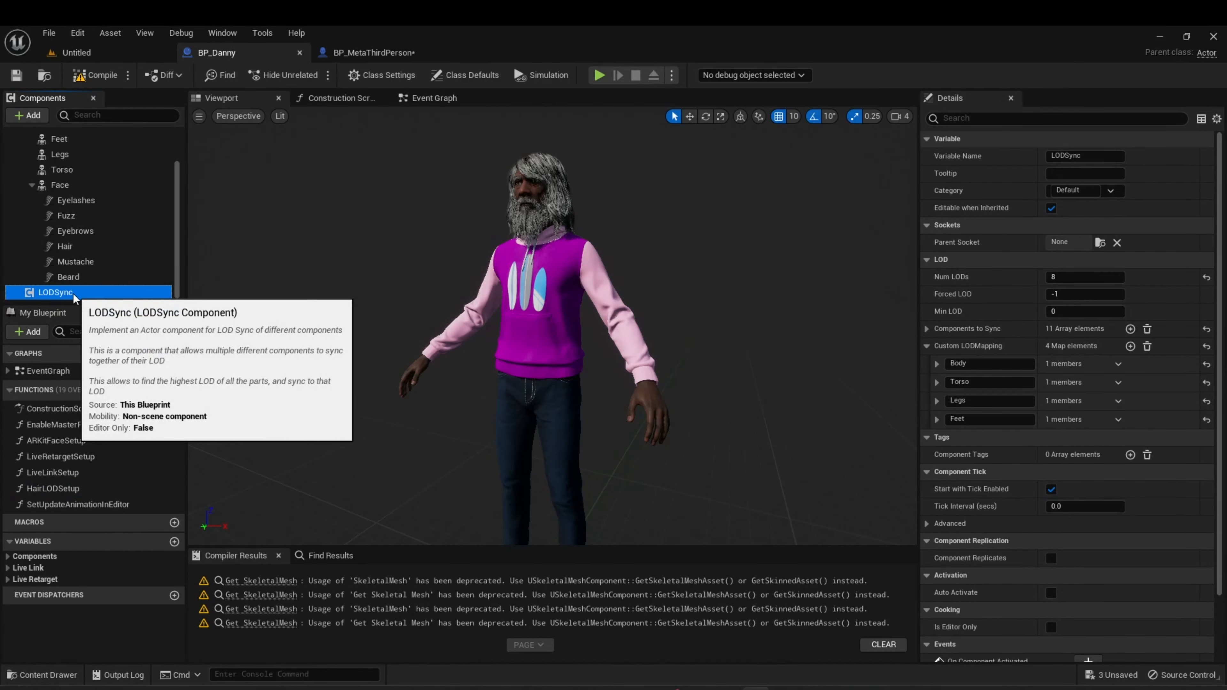
right_click(63, 292)
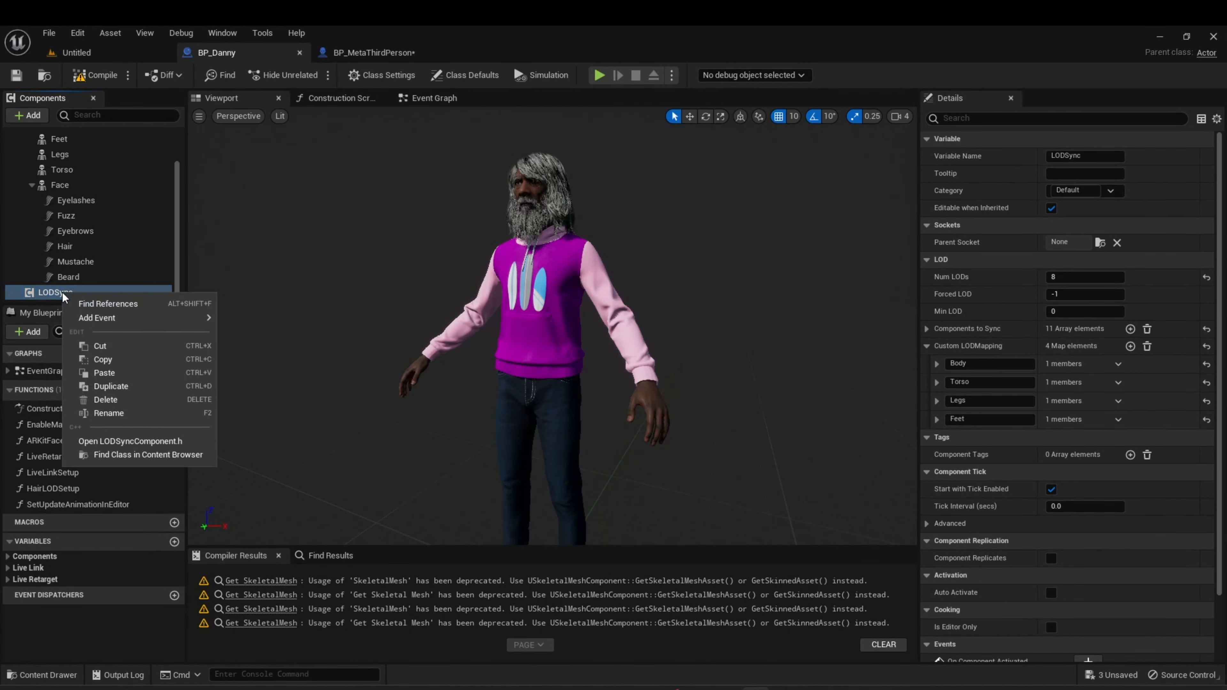
click(124, 358)
click(370, 54)
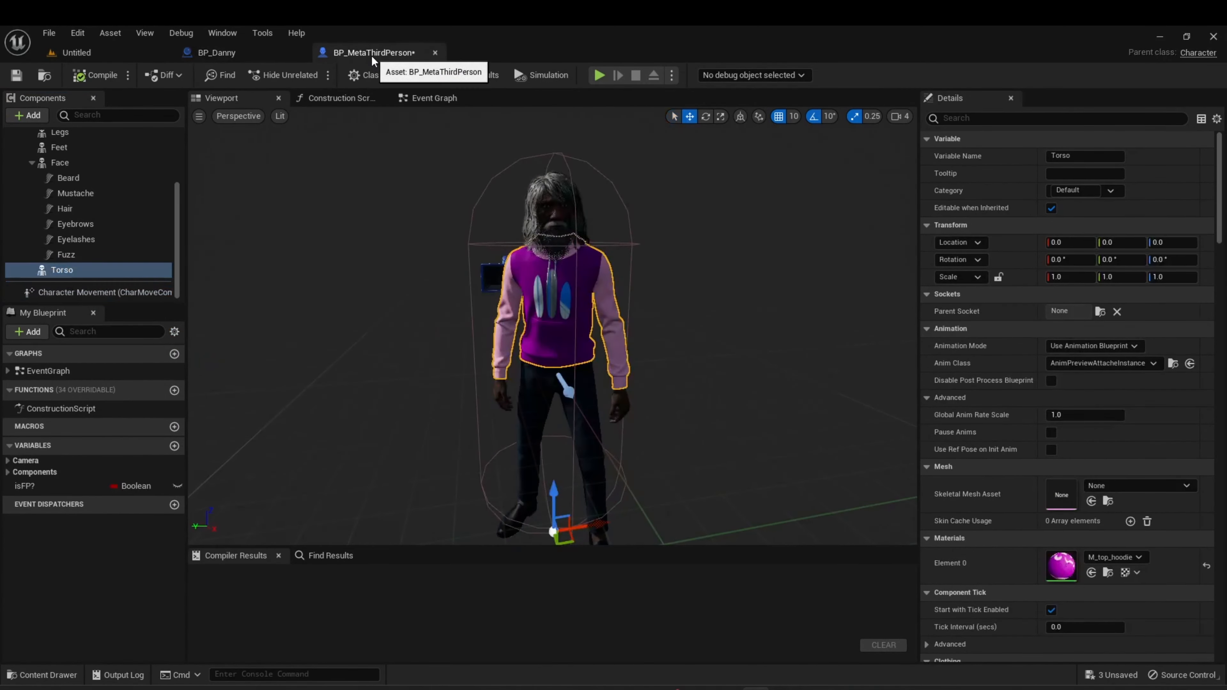
scroll(71, 204, up, 3)
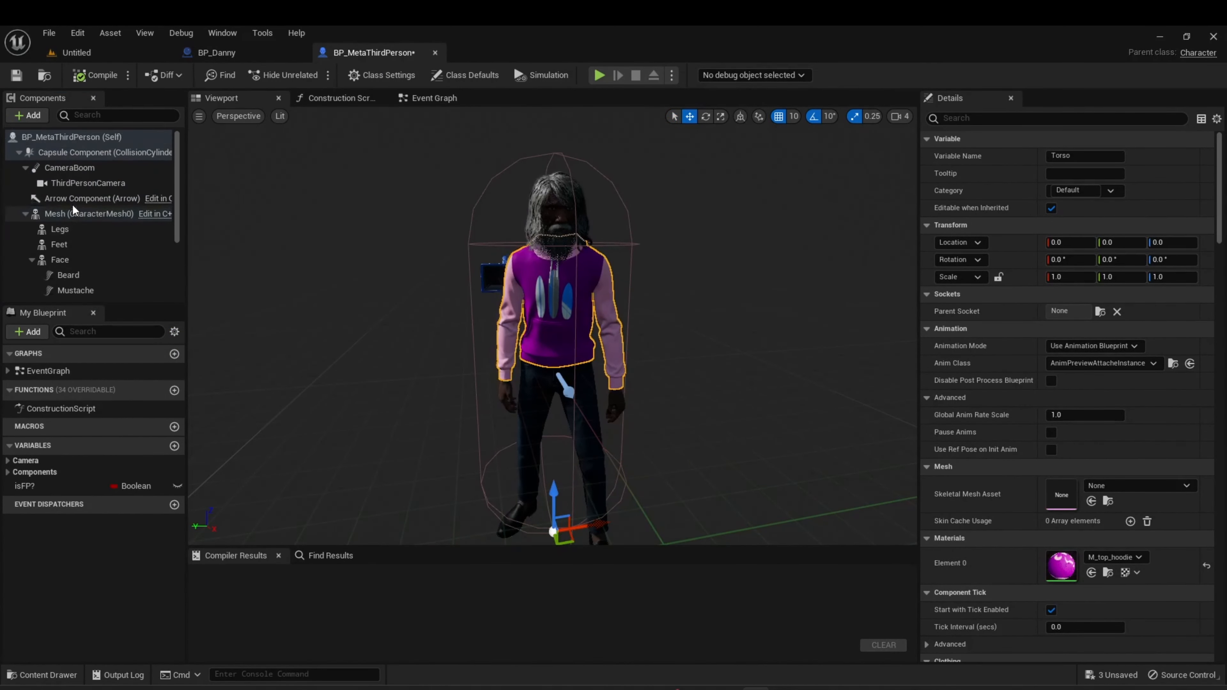
click(69, 151)
right_click(69, 151)
click(125, 230)
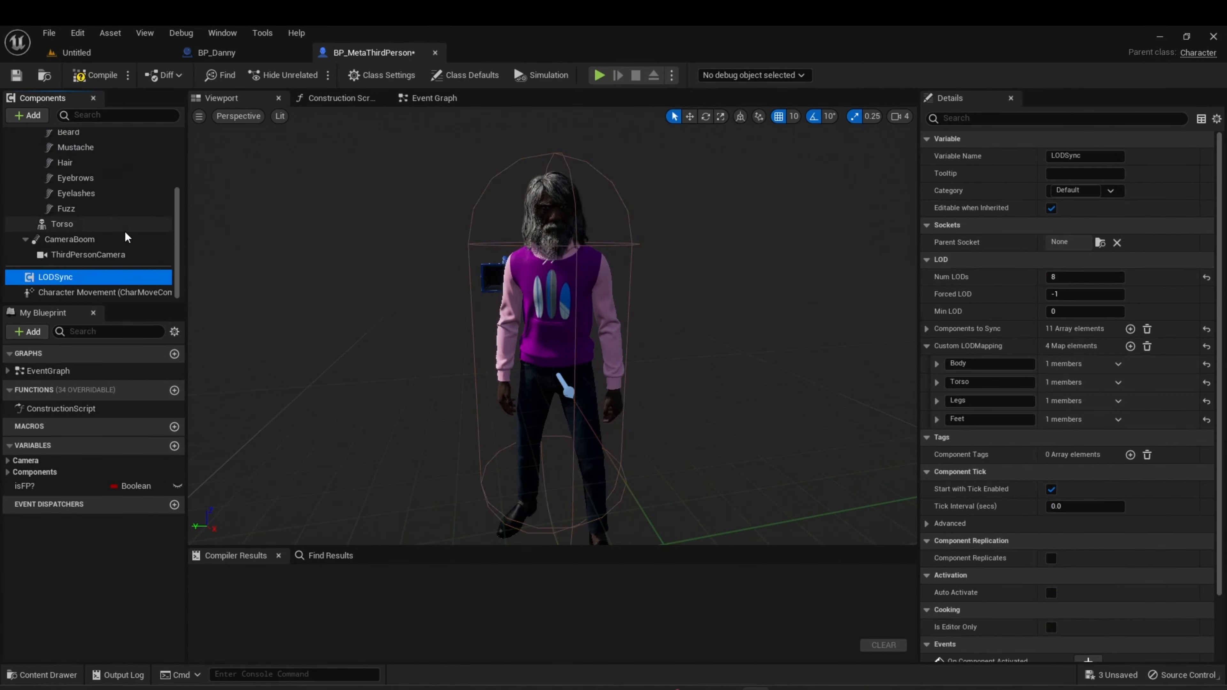
- Set the pasted LODSync component's Num LODs to 2, leaving Forced LOD as it is, and compile the blueprint
click(78, 292)
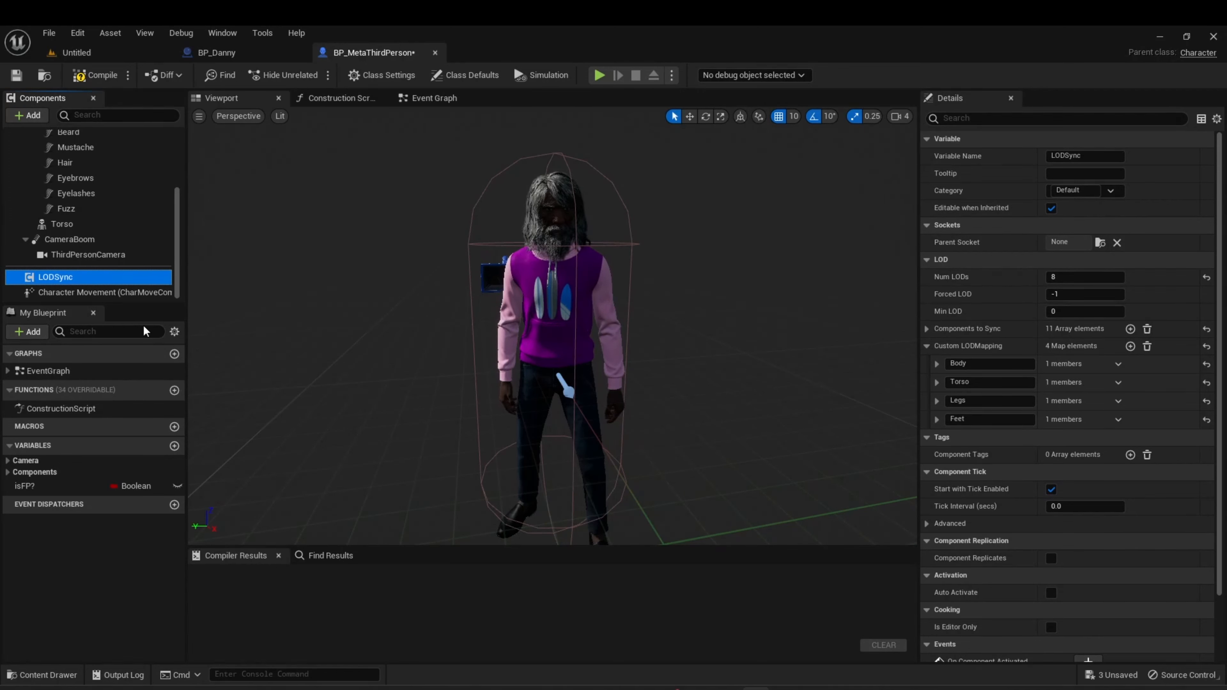
scroll(1056, 321, down, 3)
scroll(1056, 326, up, 3)
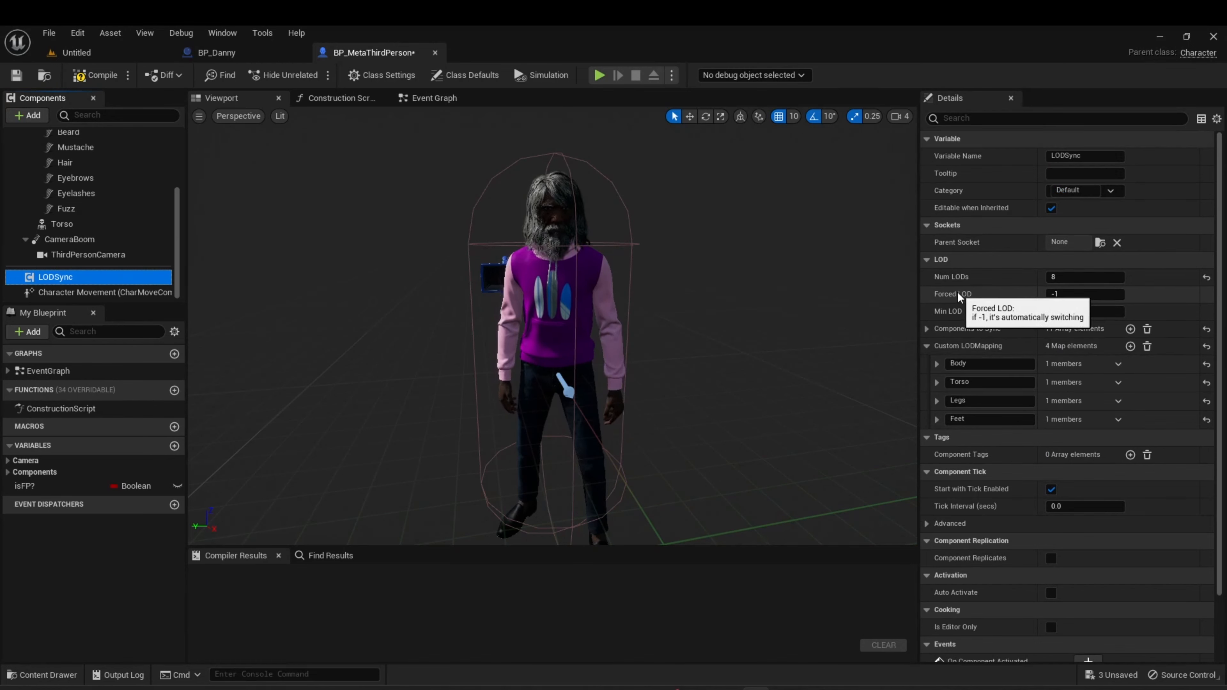
mouse_move(950, 278)
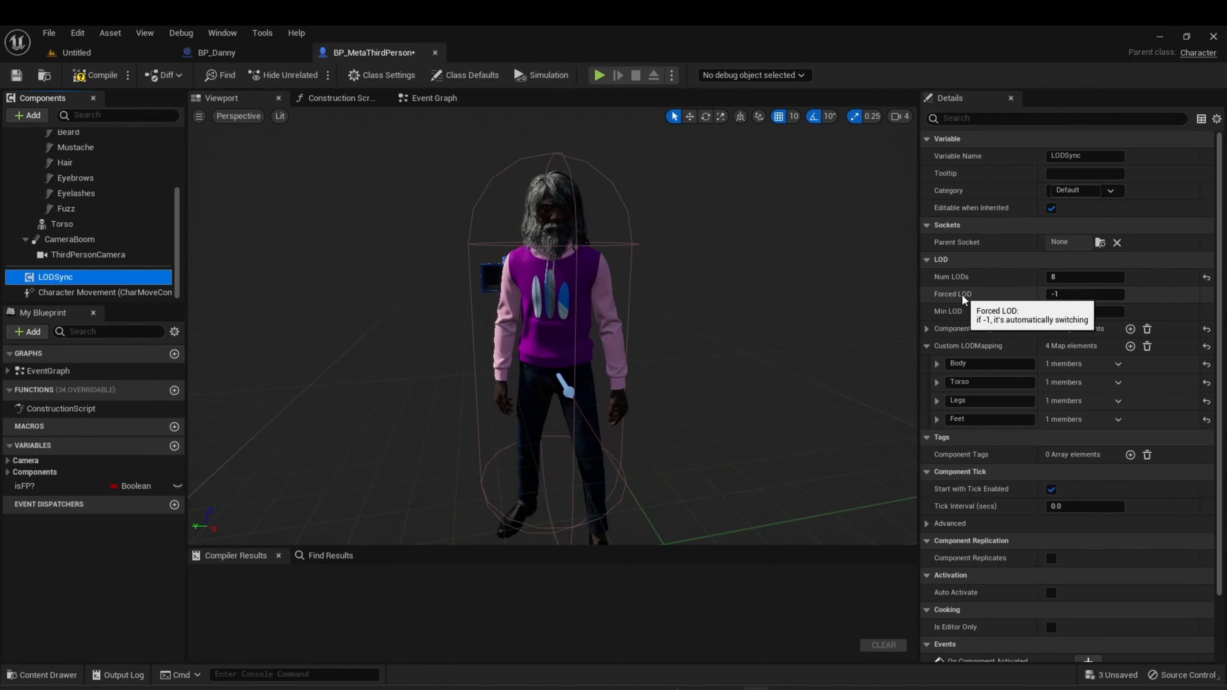
click(1067, 276)
click(1077, 293)
click(1067, 275)
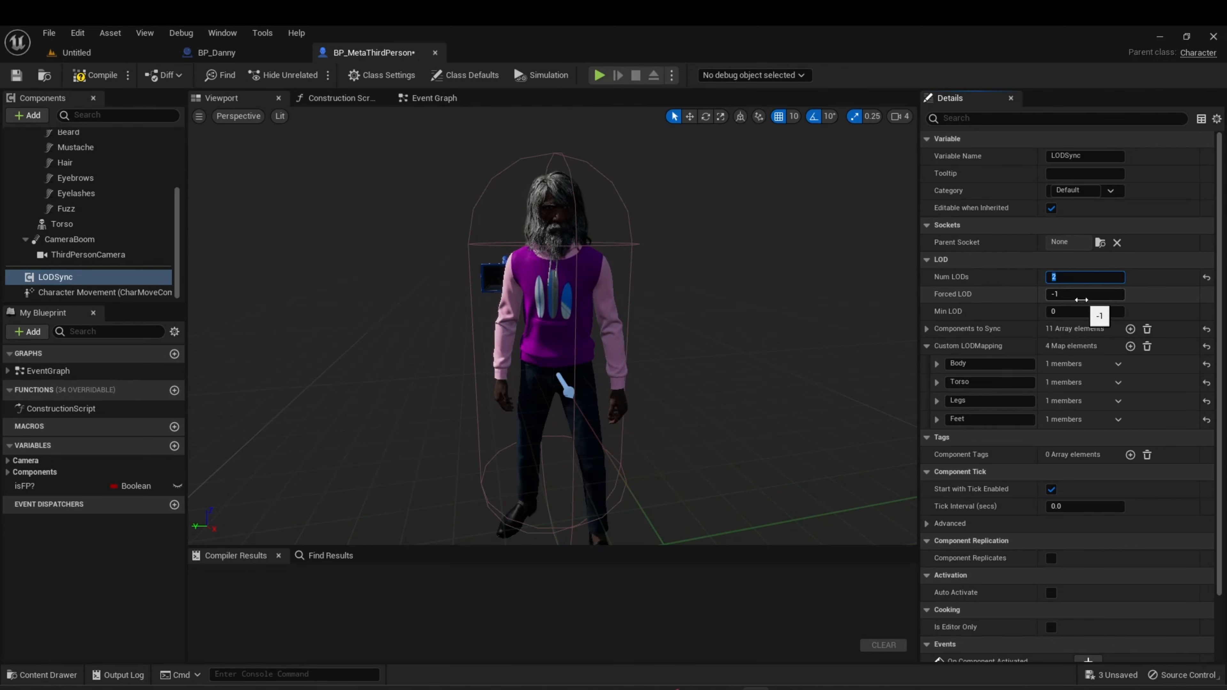
click(88, 78)
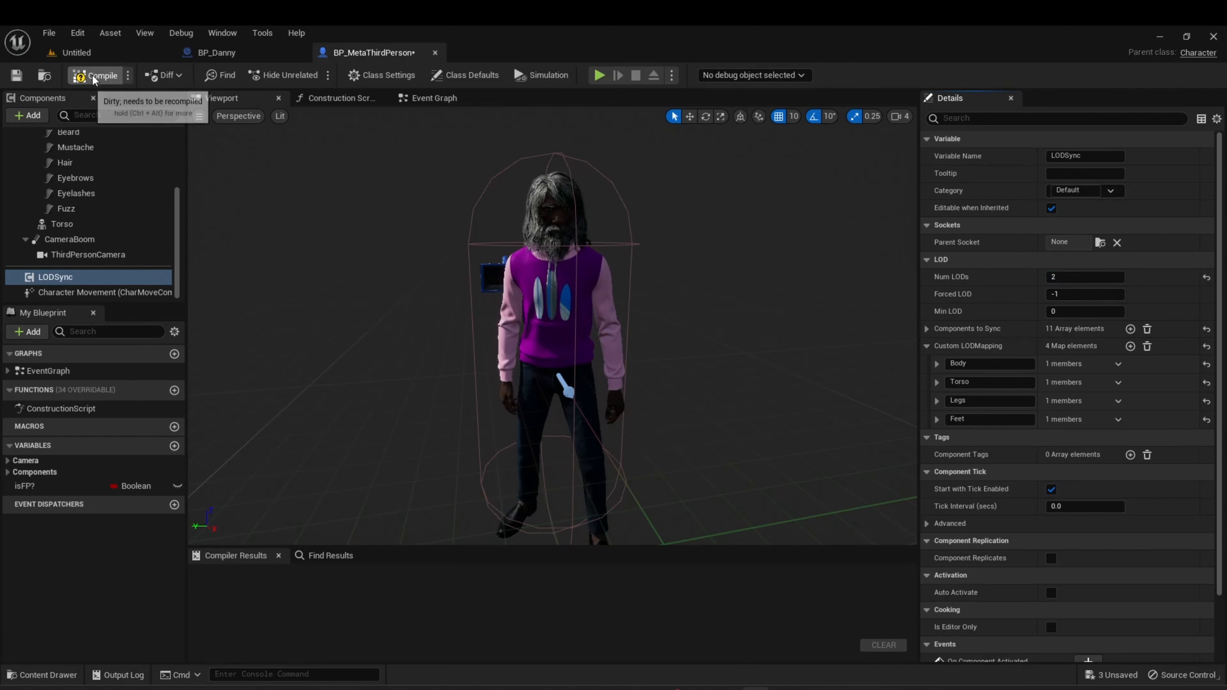
- Play-test the Untitled level by running with the MetaHuman character in several directions
click(100, 53)
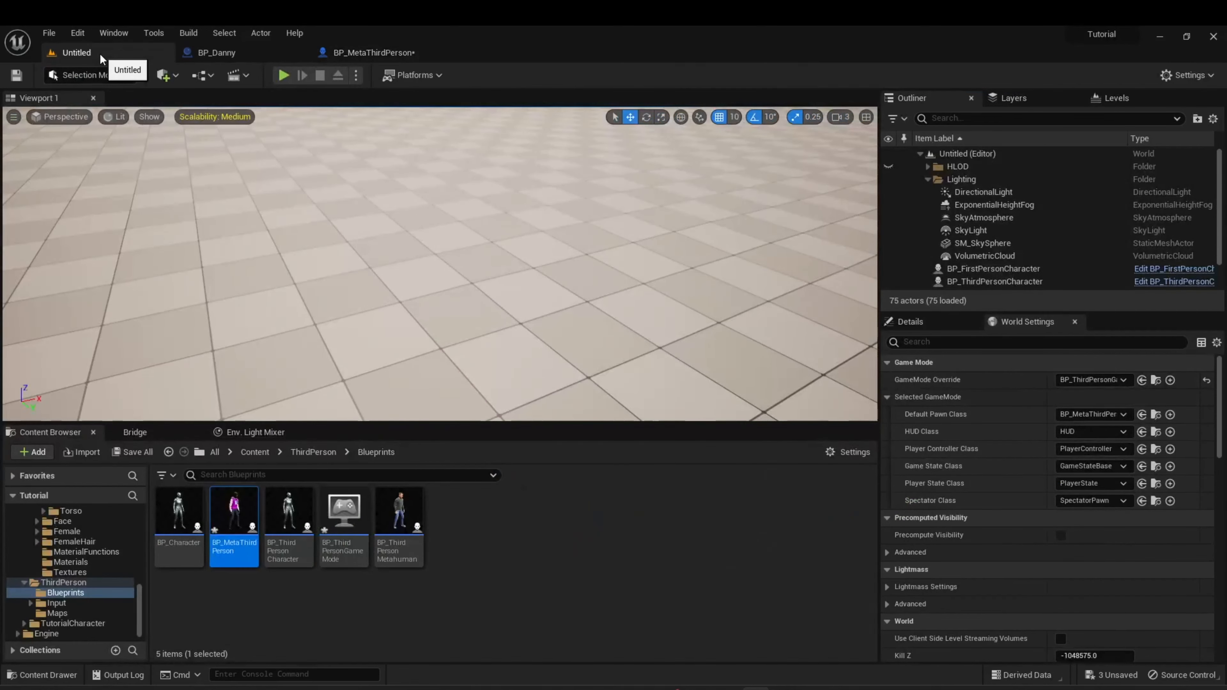
click(284, 76)
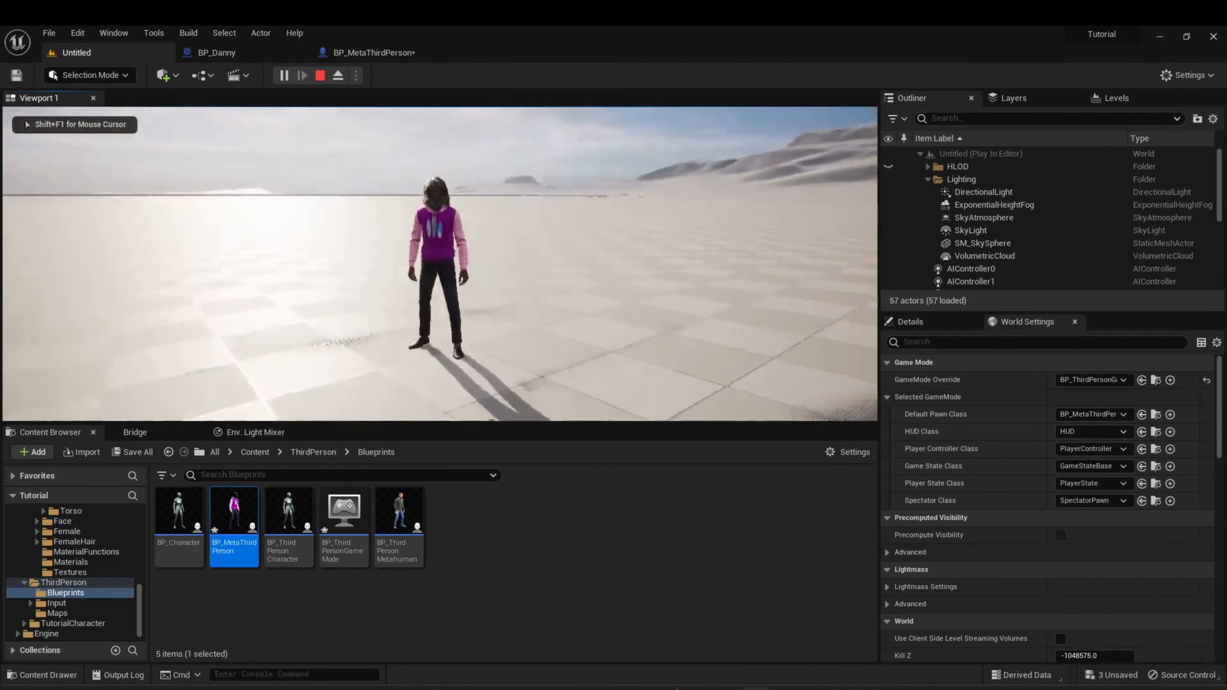
key(w)
key(d)
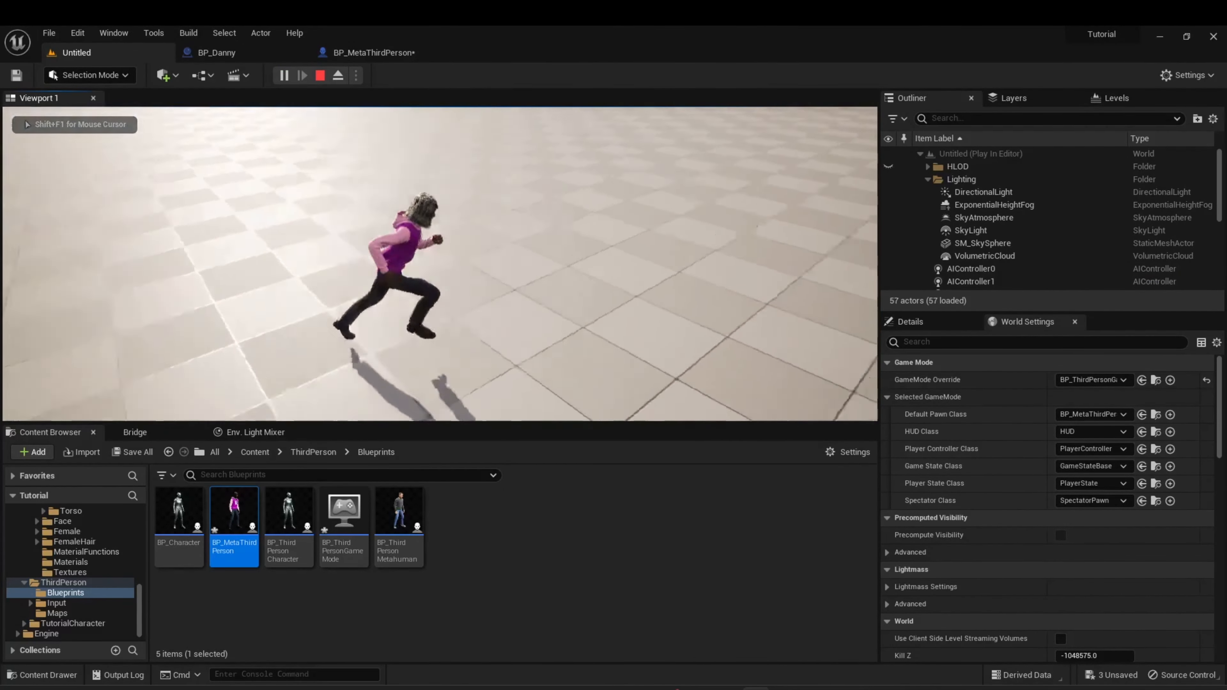
key(s)
key(a)
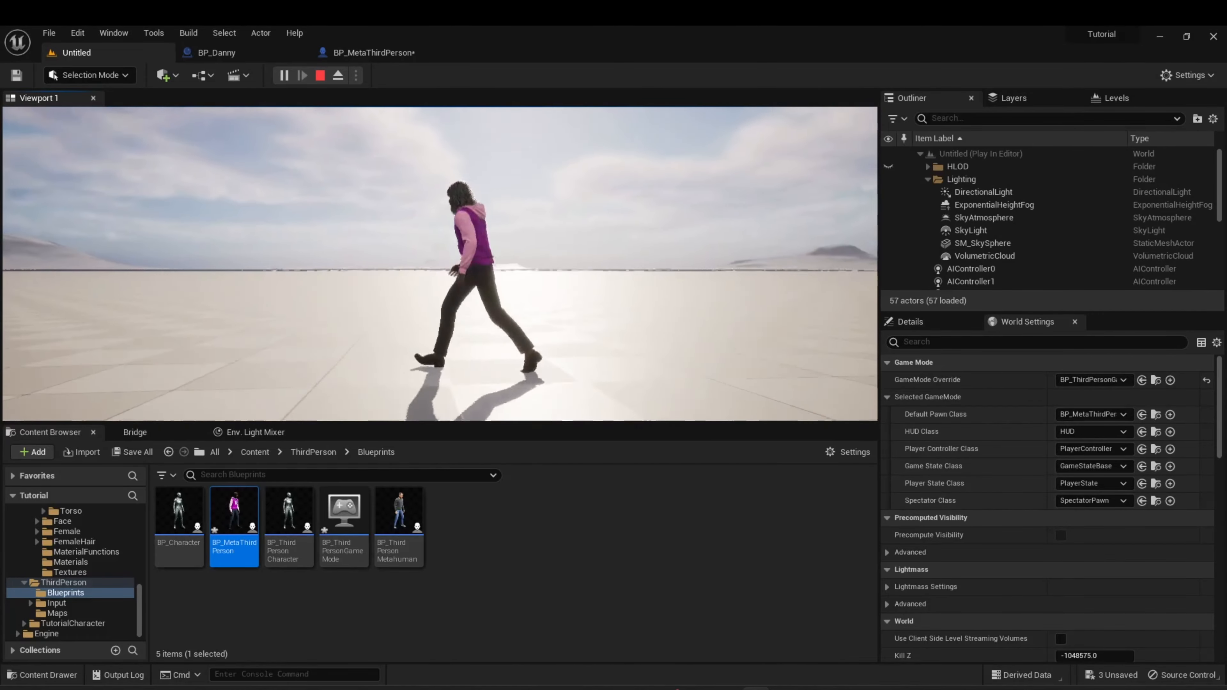
key(w)
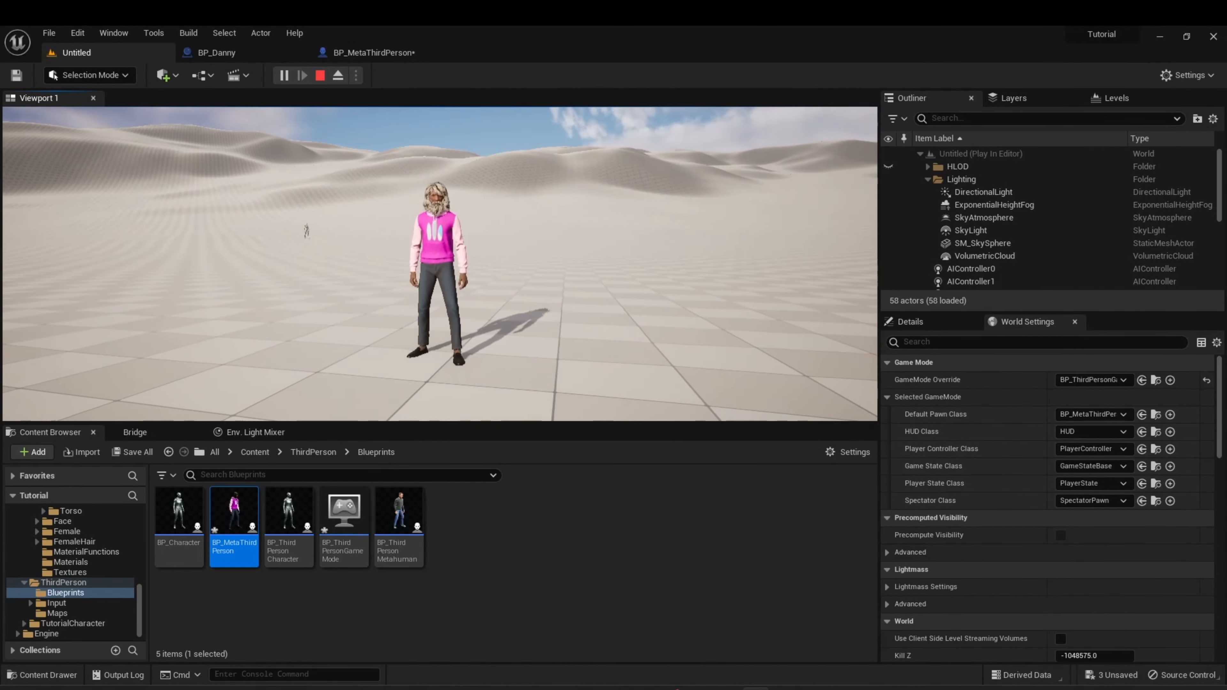
- Run and jump over to the mannequin, turn the MetaHuman beside it, check the first-person view and end the play session
key(w)
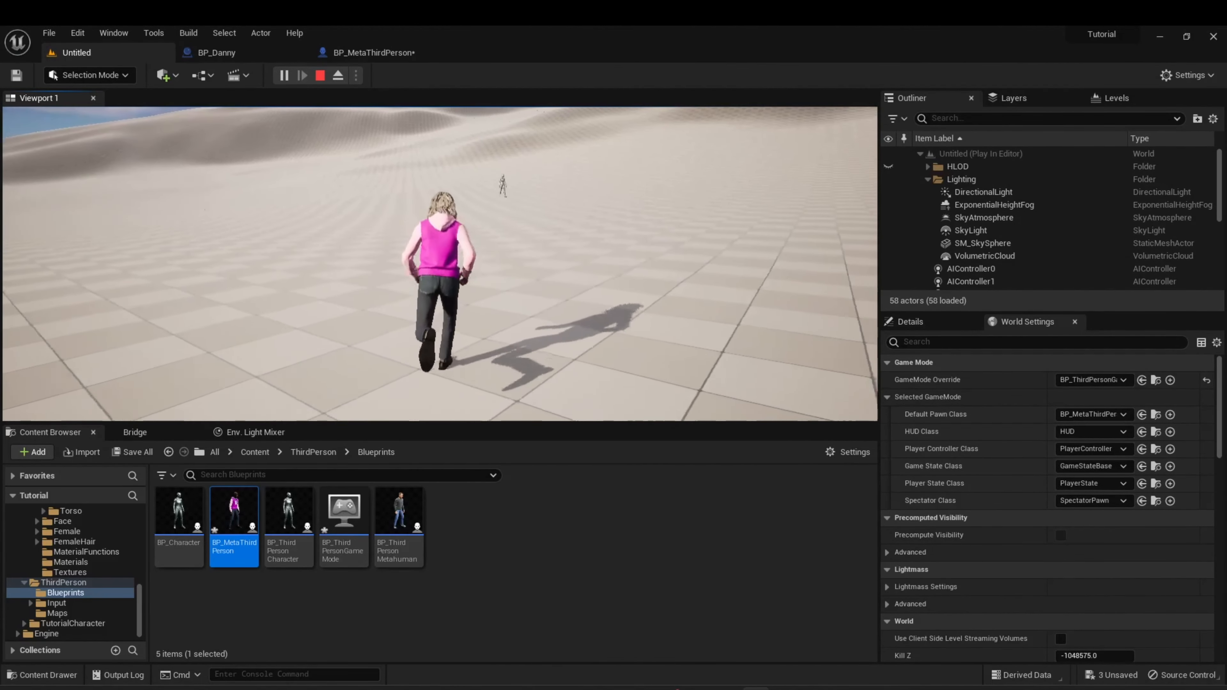
key(space)
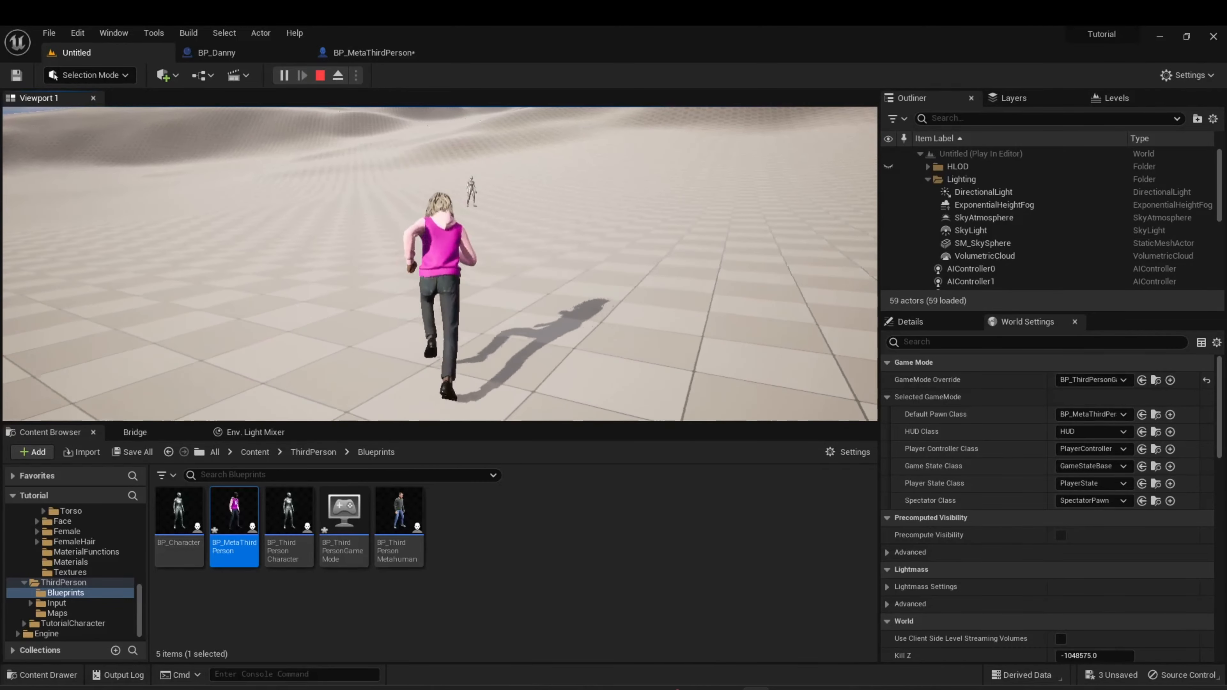
key(space)
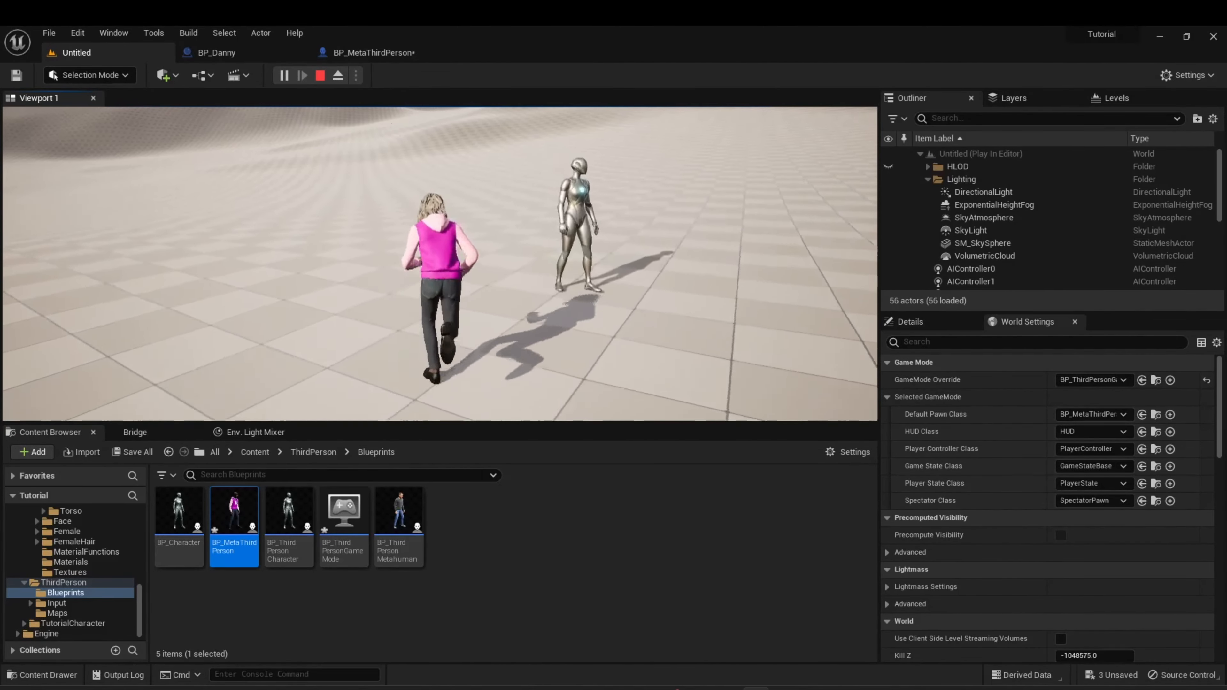
key(s)
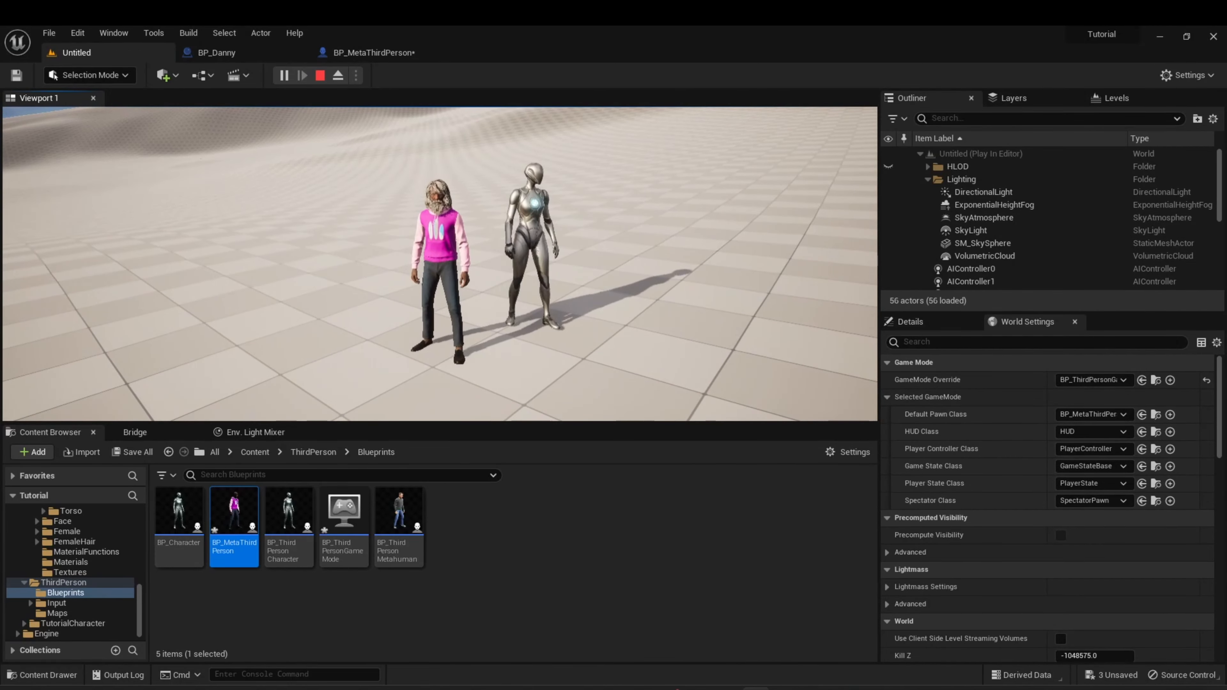
key(a)
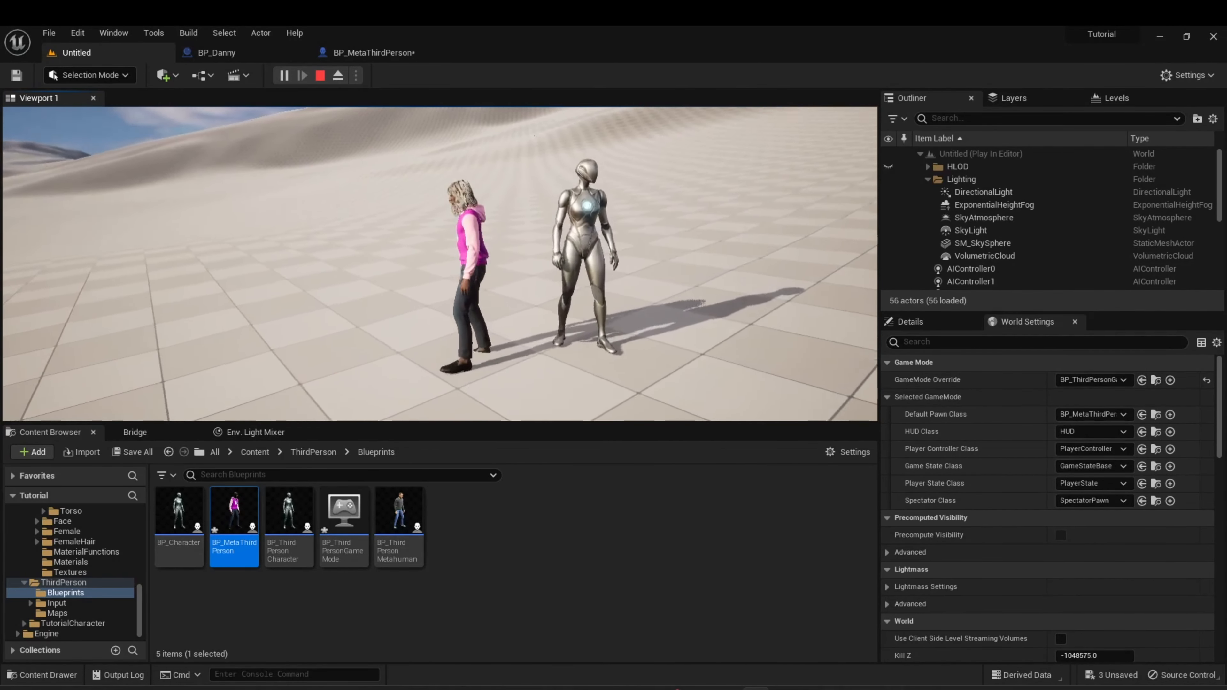
key(s)
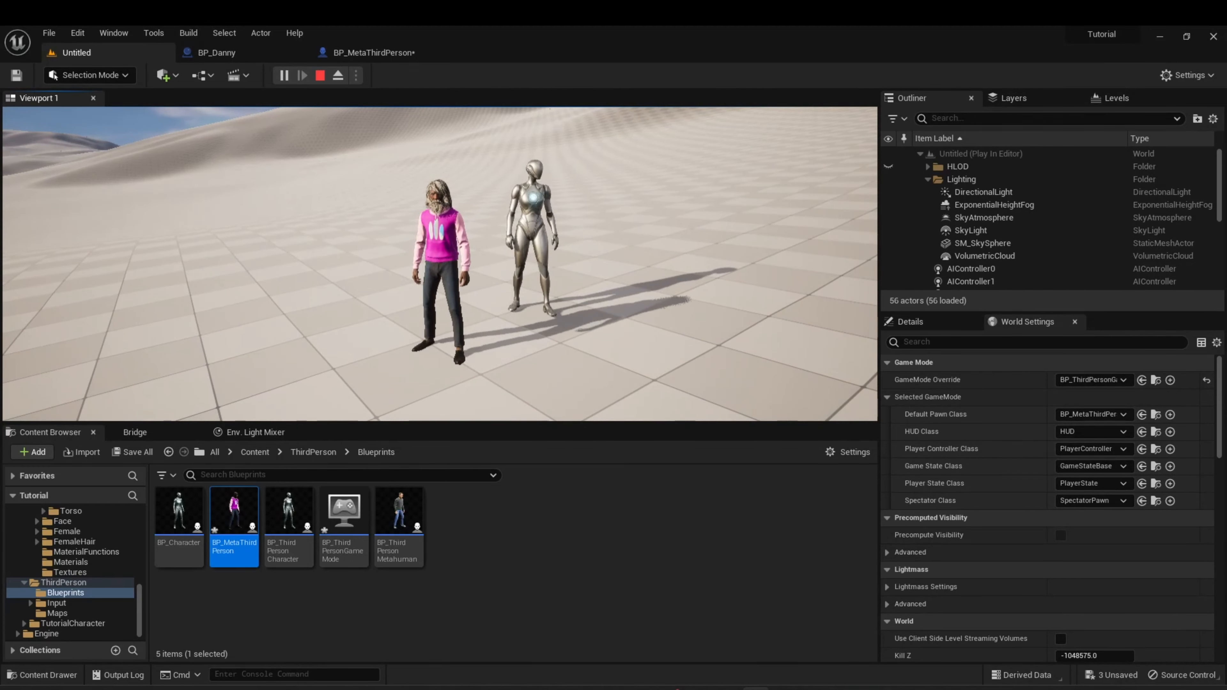
key(s)
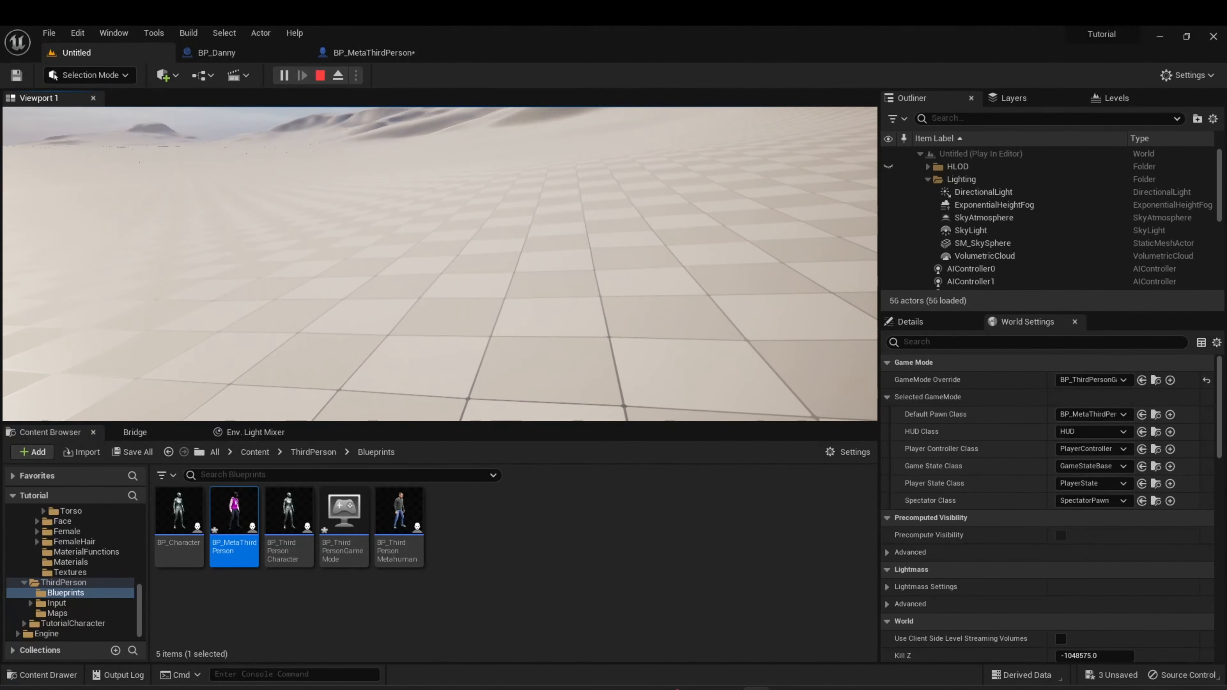
key(Escape)
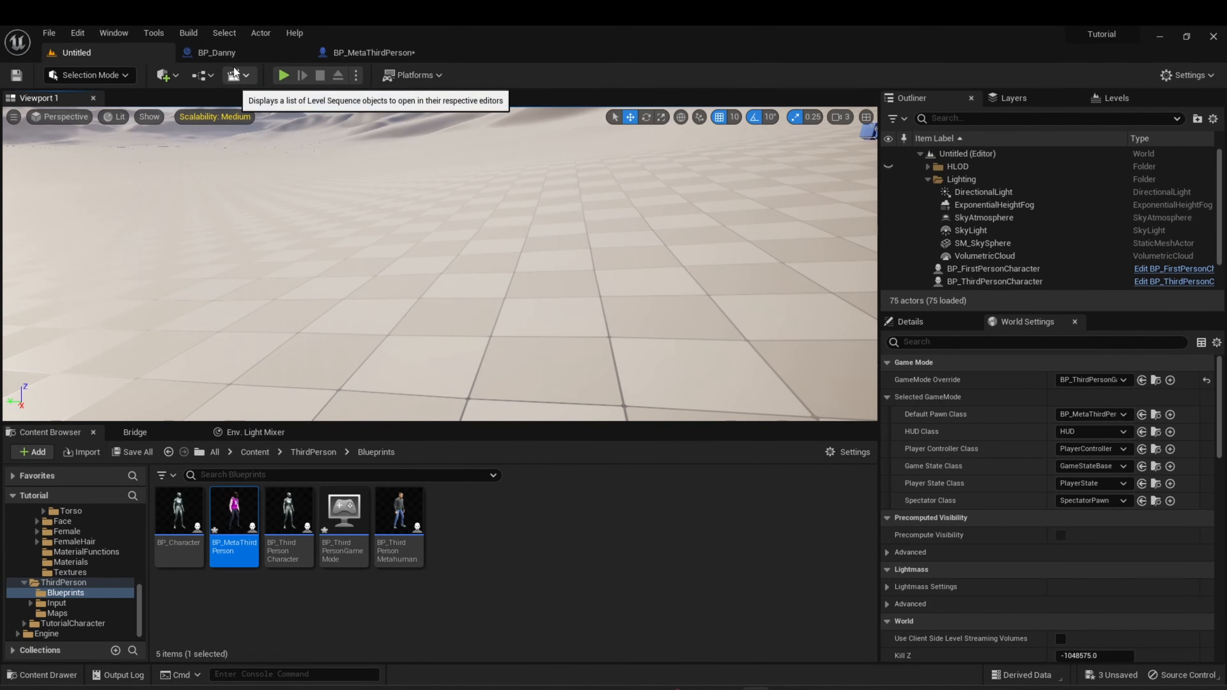
- Examine the AdvancedThirdPersonToFirstPersonToggle logic in BP_MetaThirdPerson's Event Graph, including the camera boom location nodes and ThirdPersonCamera
click(364, 51)
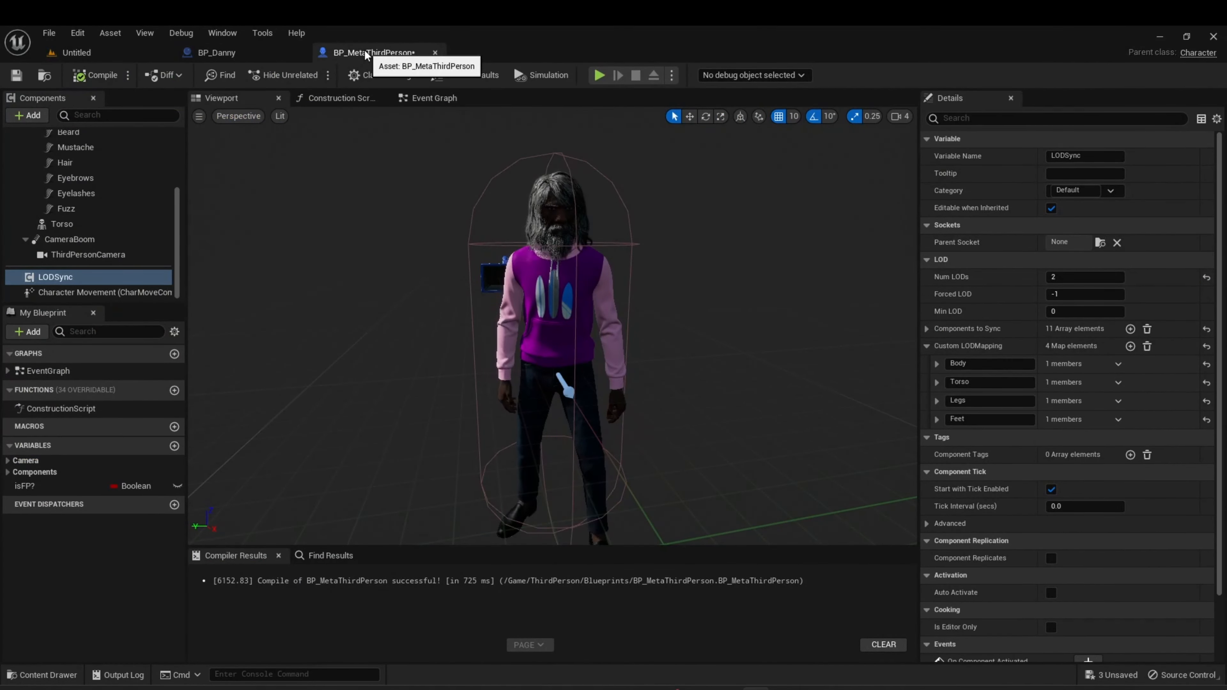
click(431, 98)
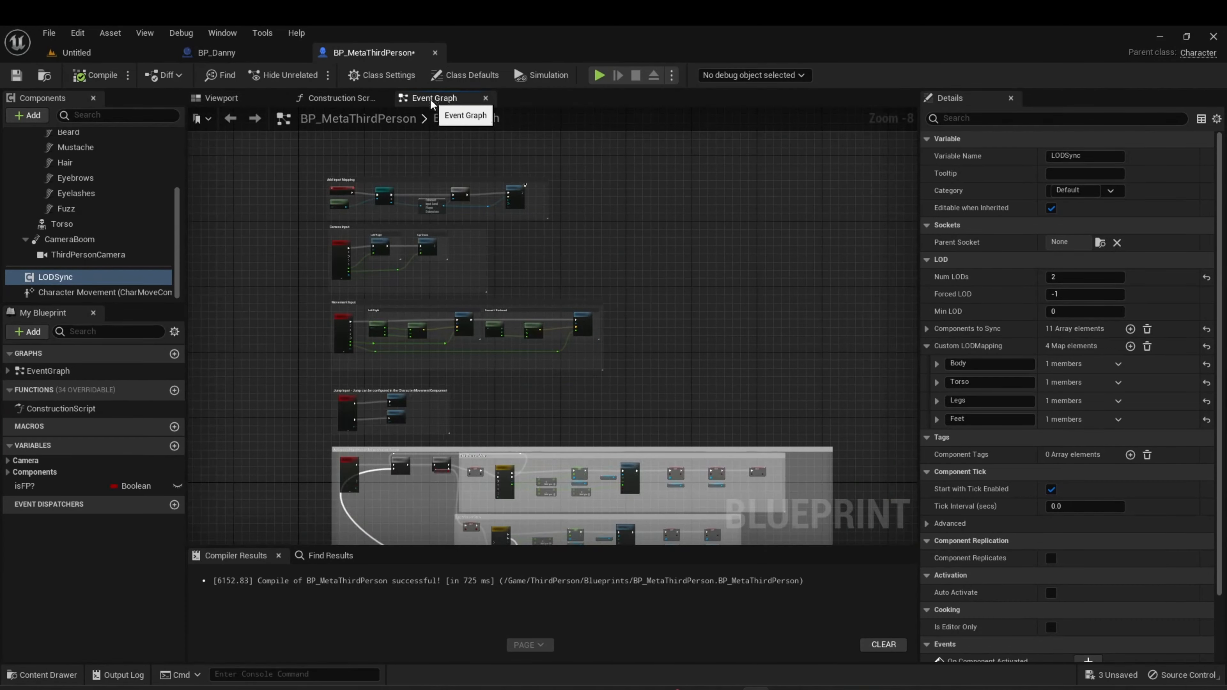
right_drag(297, 401, 268, 240)
scroll(328, 323, up, 2)
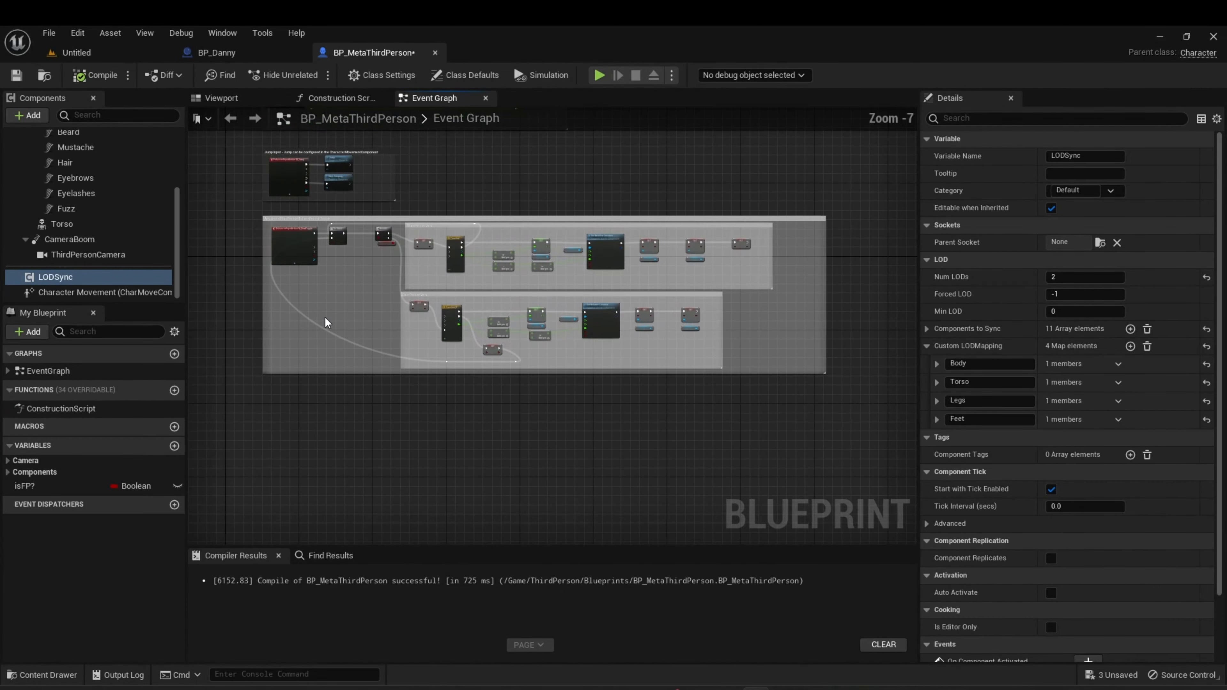
scroll(395, 277, up, 2)
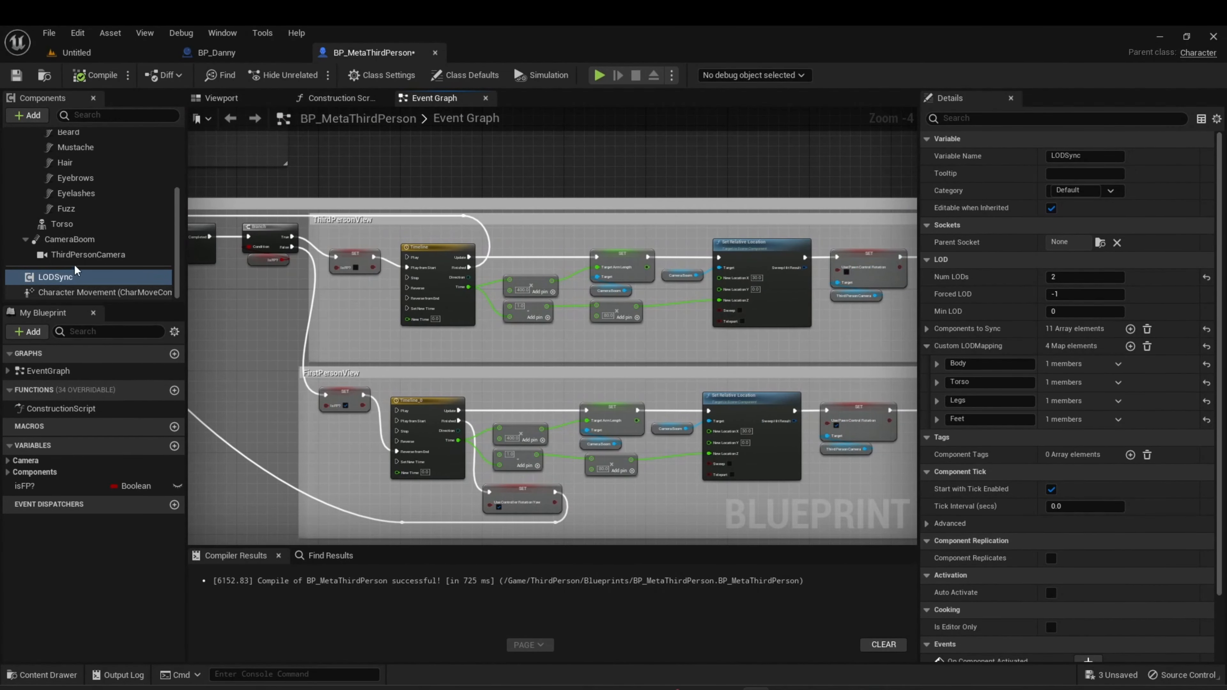
click(70, 254)
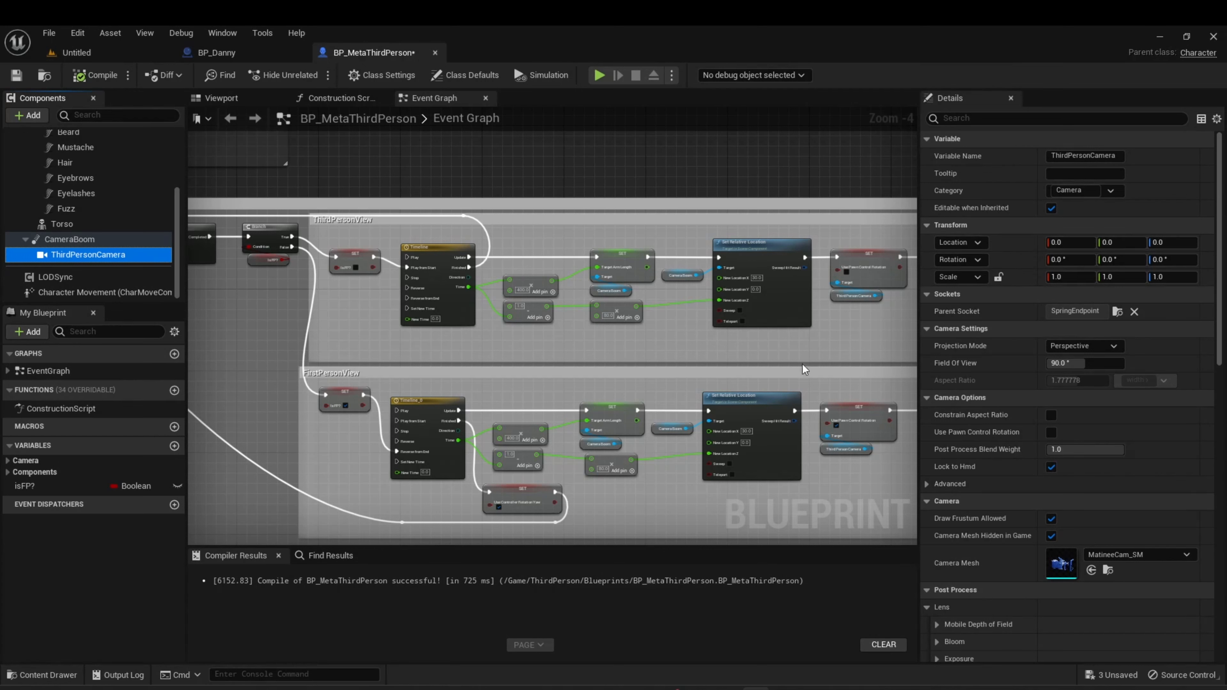
scroll(677, 399, up, 1)
right_drag(658, 396, 567, 313)
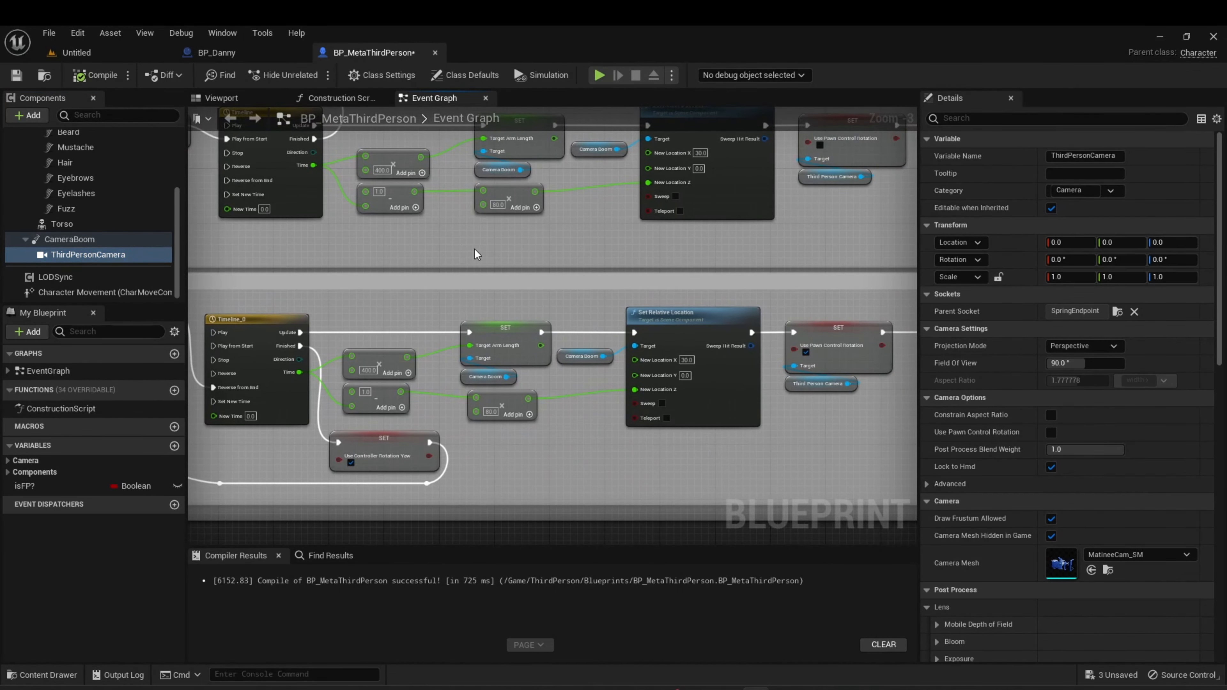
right_drag(473, 249, 439, 301)
scroll(455, 291, up, 1)
click(464, 260)
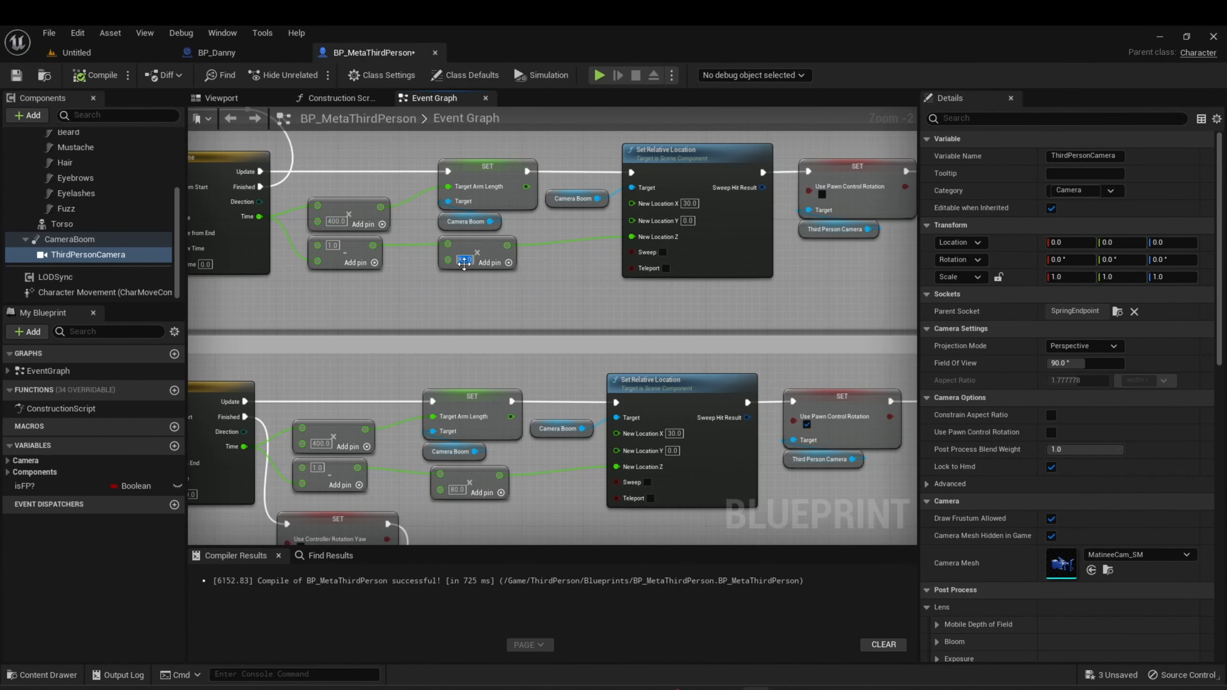
right_drag(356, 292, 1012, 373)
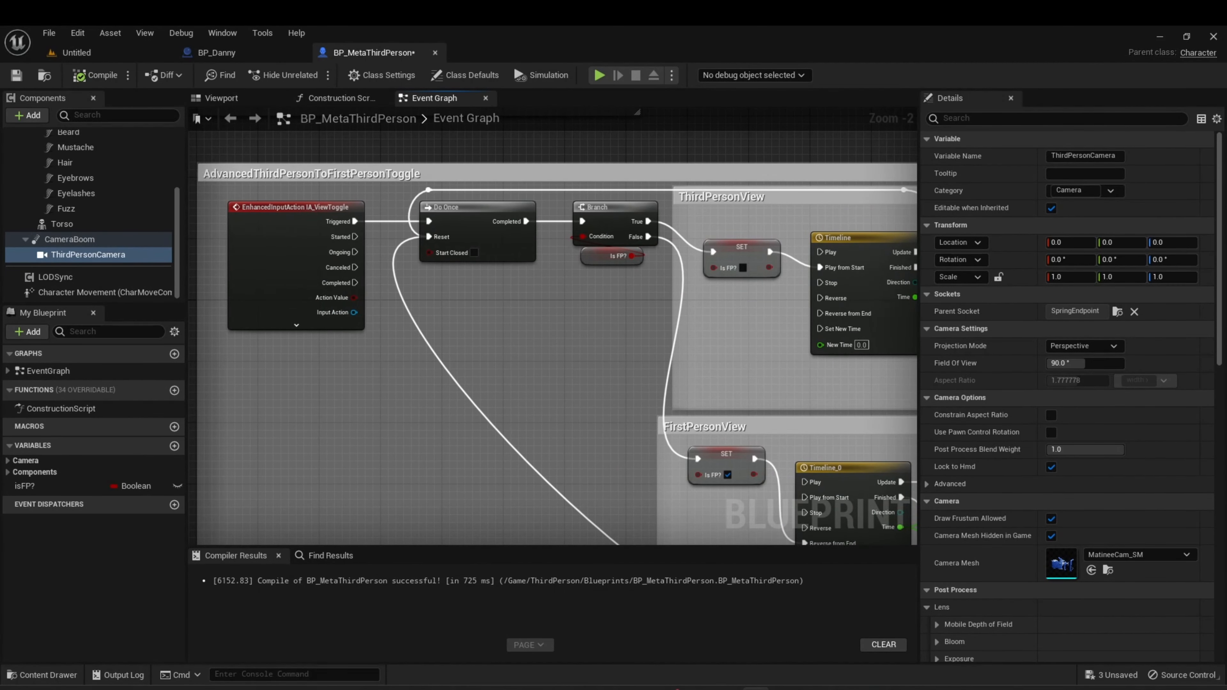
right_drag(1012, 373, 410, 328)
- Set the multiplier feeding New Location Z to 70 in both the ThirdPersonView and FirstPersonView sections, and return to the Untitled level
click(518, 295)
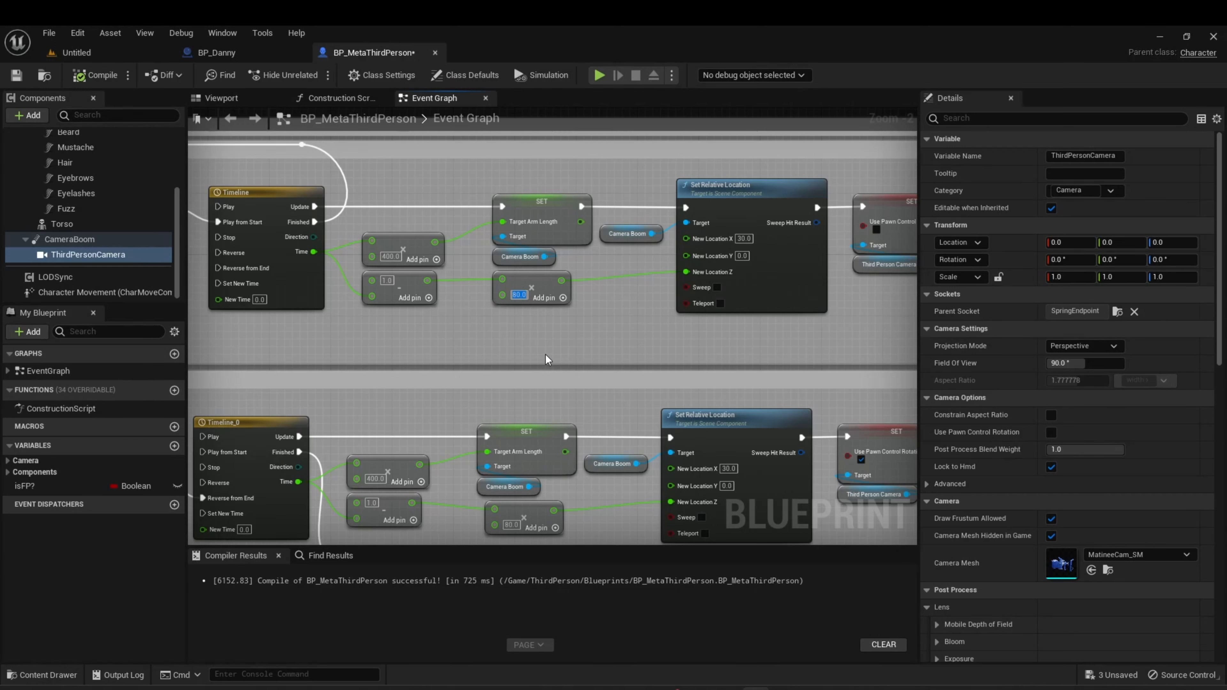
text(70)
key(Return)
right_drag(546, 360, 503, 226)
click(467, 391)
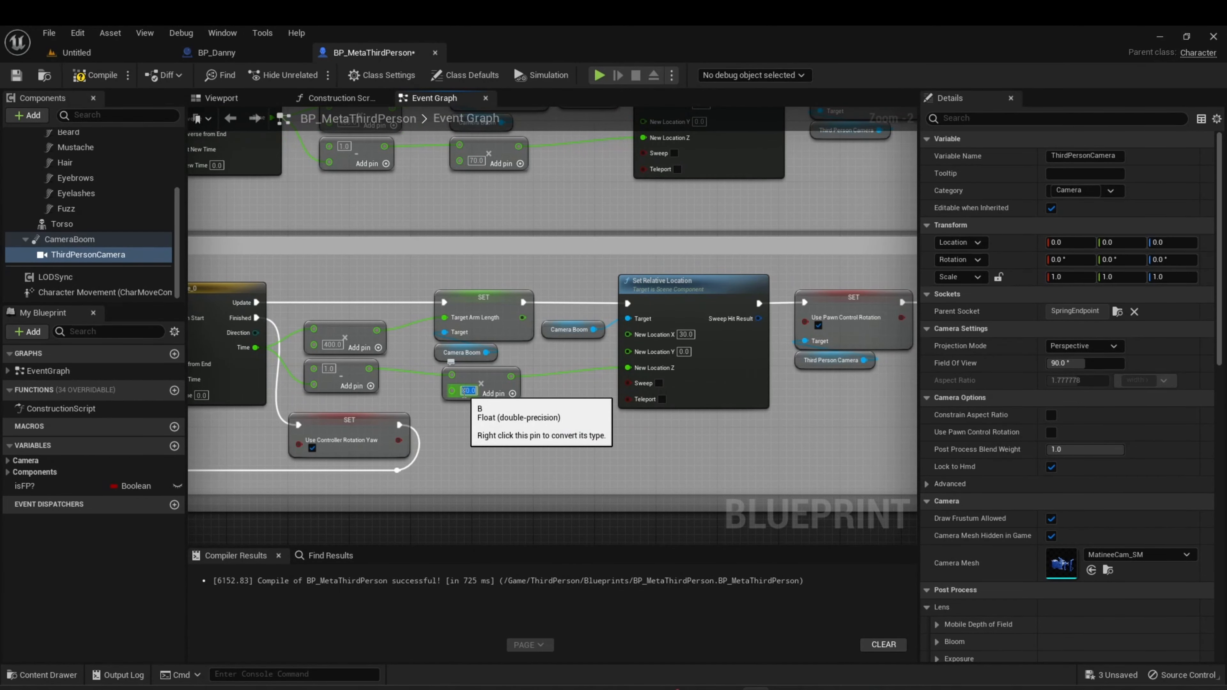
text(70)
key(Return)
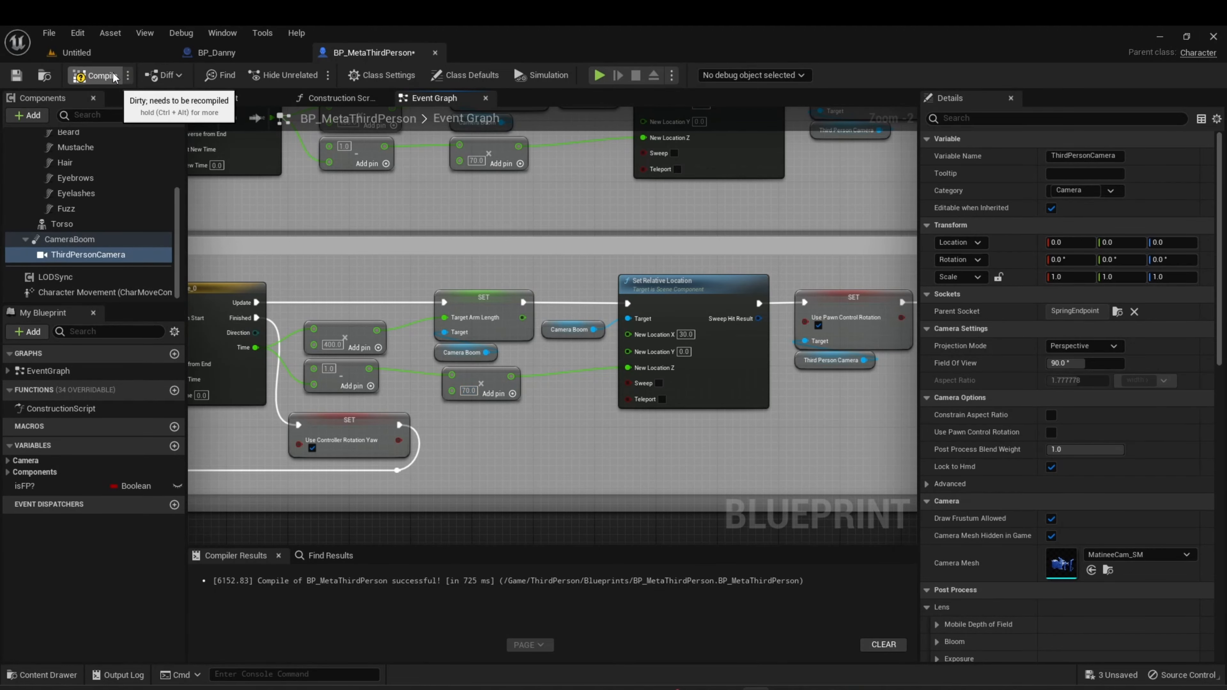
click(108, 50)
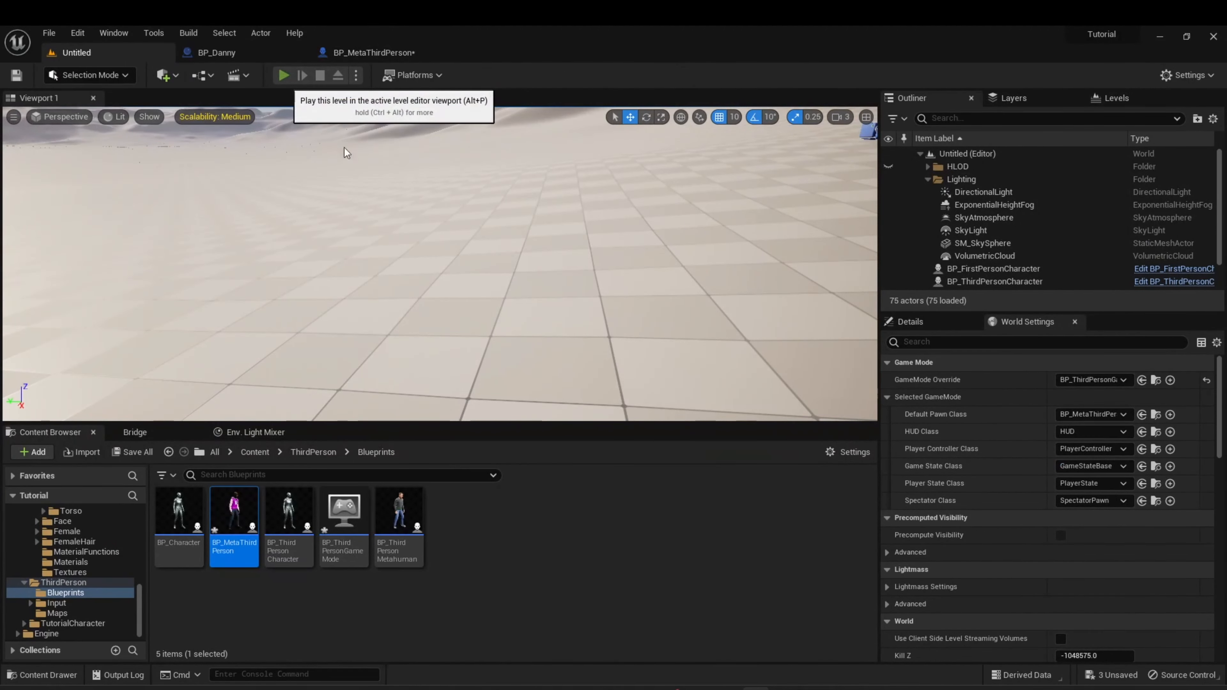
- Play-test the Untitled level, run forward, check the MetaHuman's first-person view while looking down at the body, and end the play session
click(282, 76)
key(w)
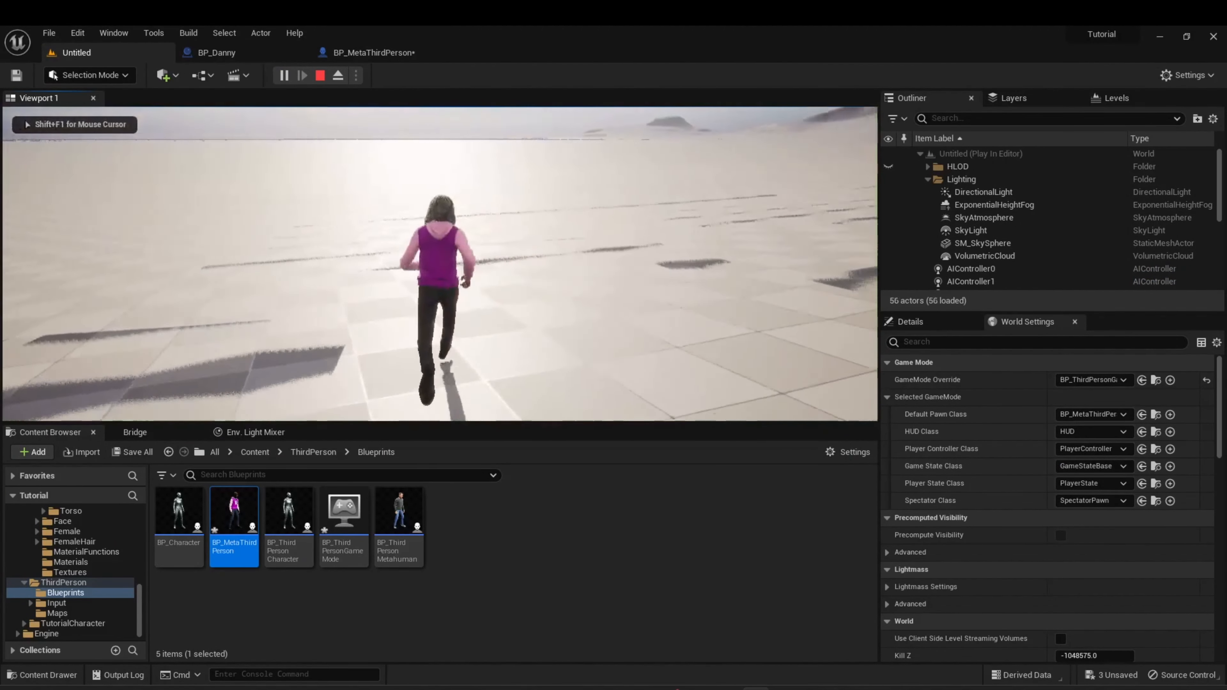
scroll(440, 264, up, 5)
key(w)
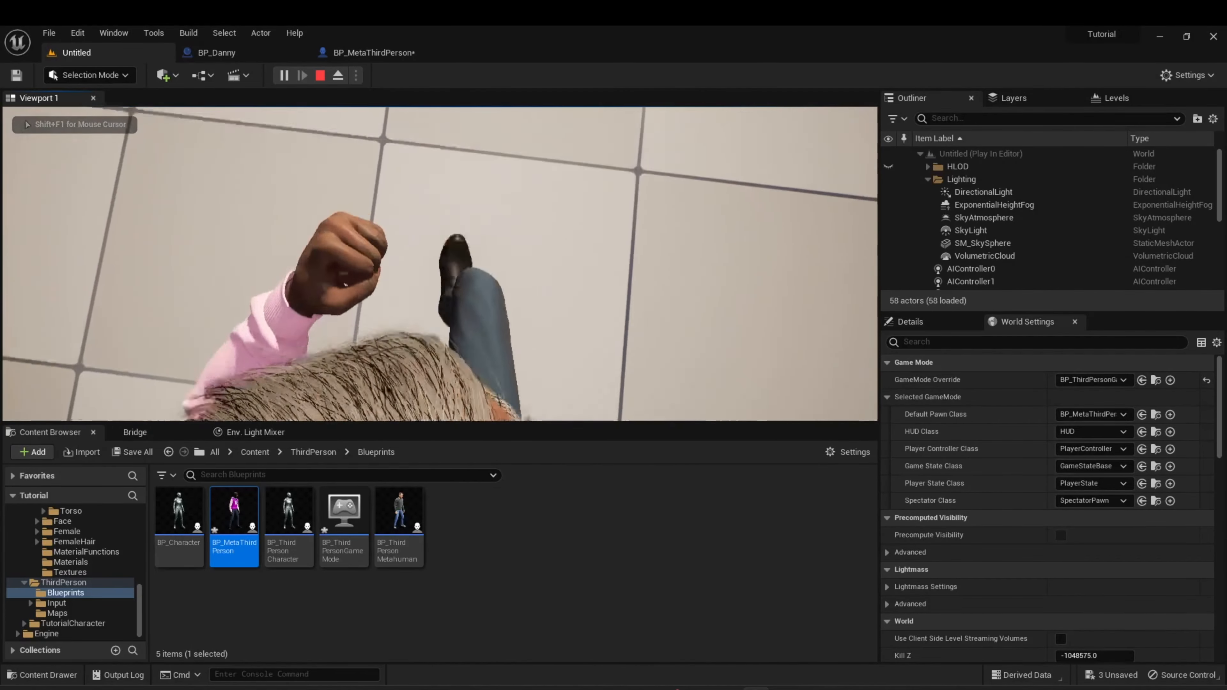
key(w)
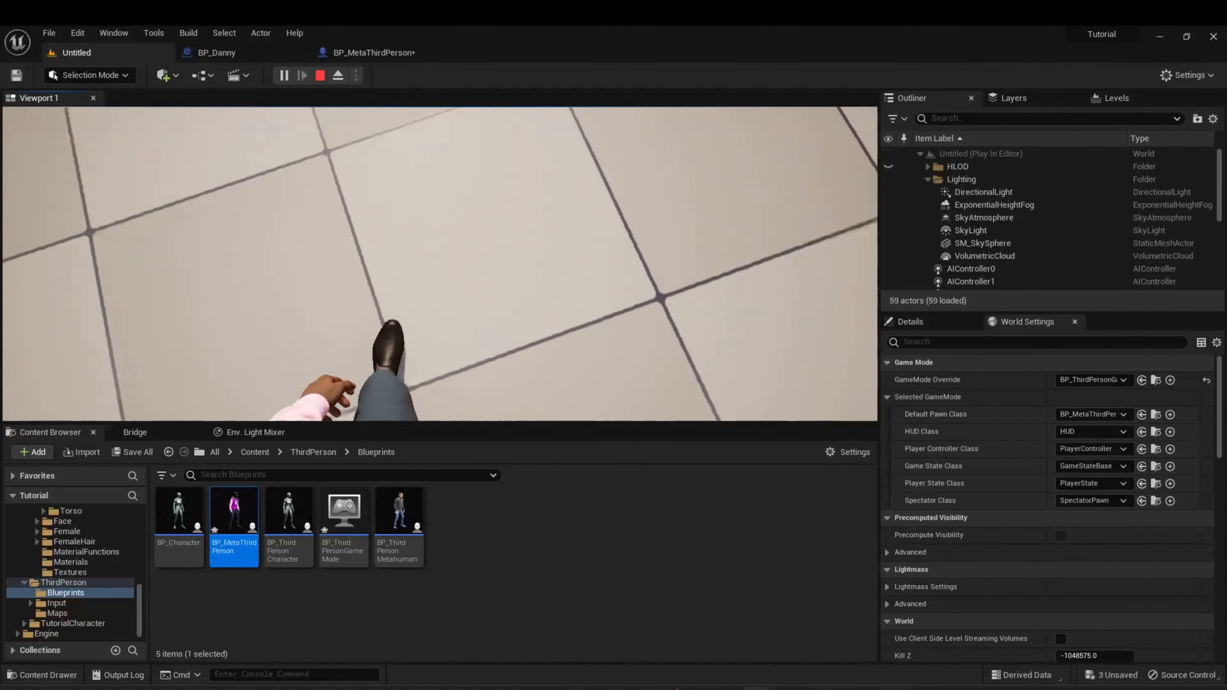
key(w)
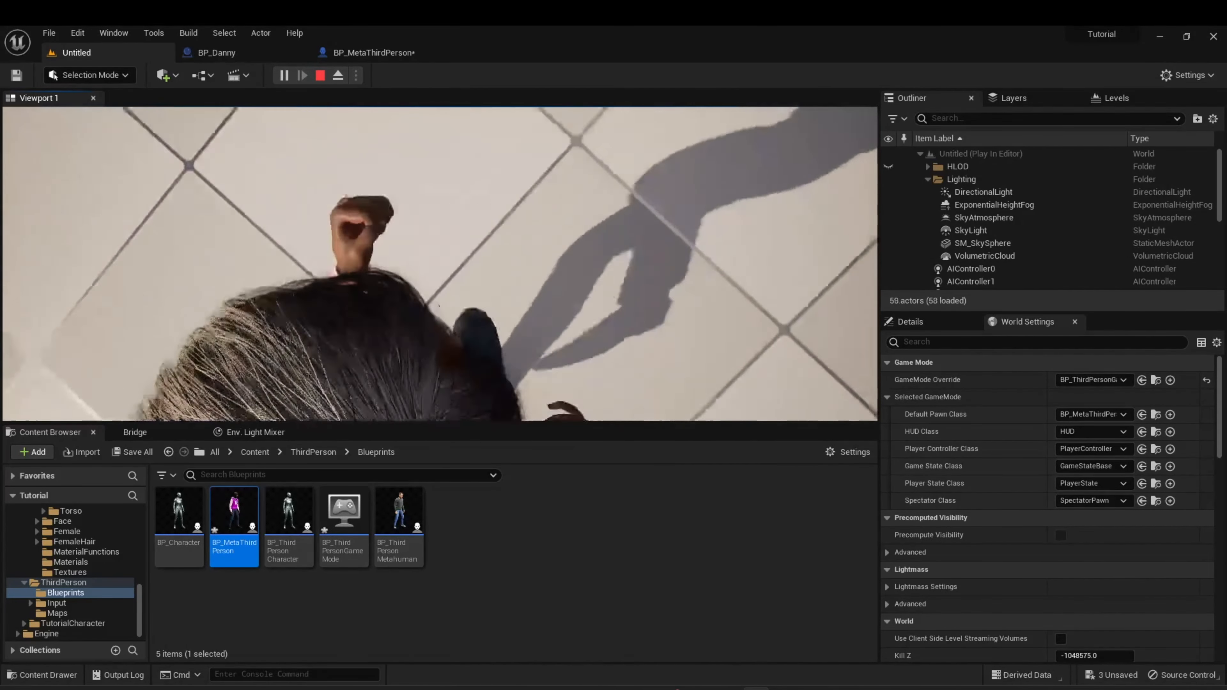
key(Escape)
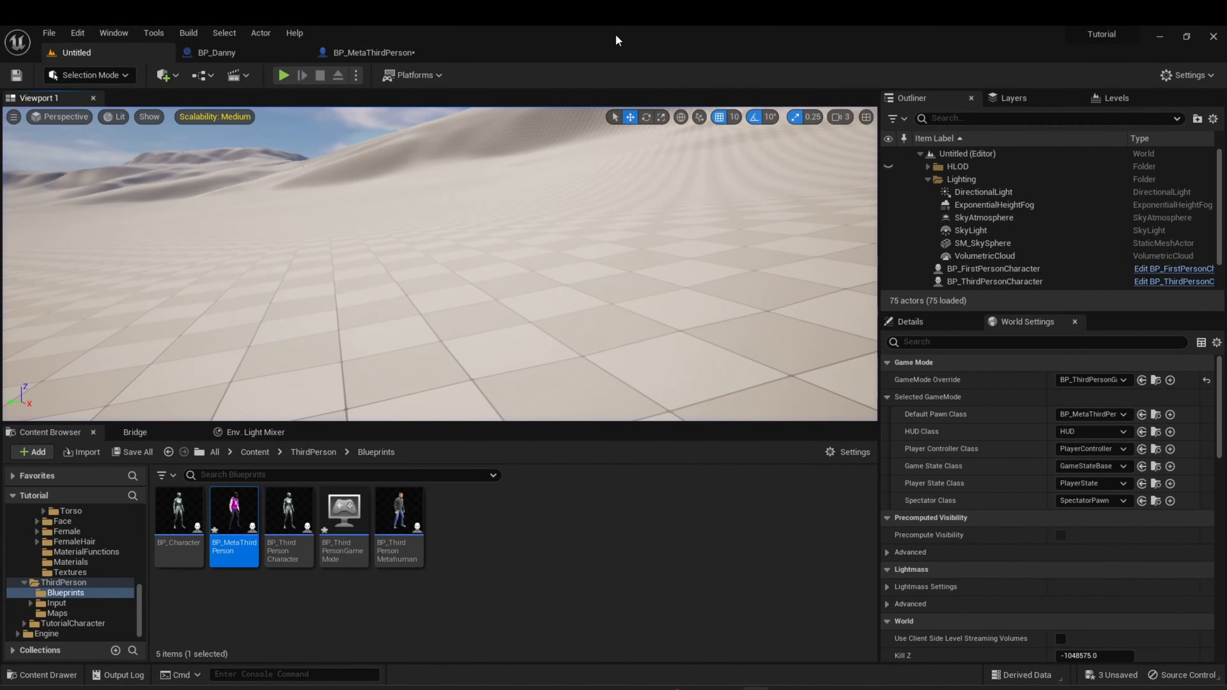
- Set the Location X of ThirdPersonCamera in BP_MetaThirdPerson to 20
click(243, 54)
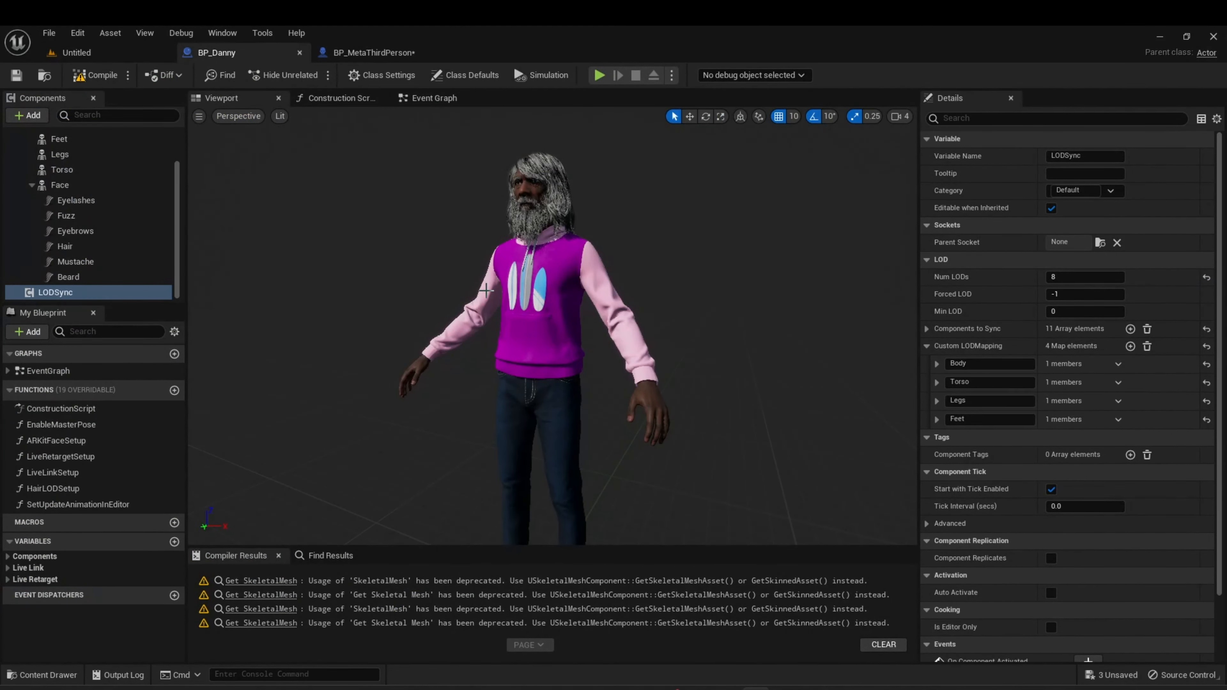
click(375, 52)
right_drag(626, 259, 844, 312)
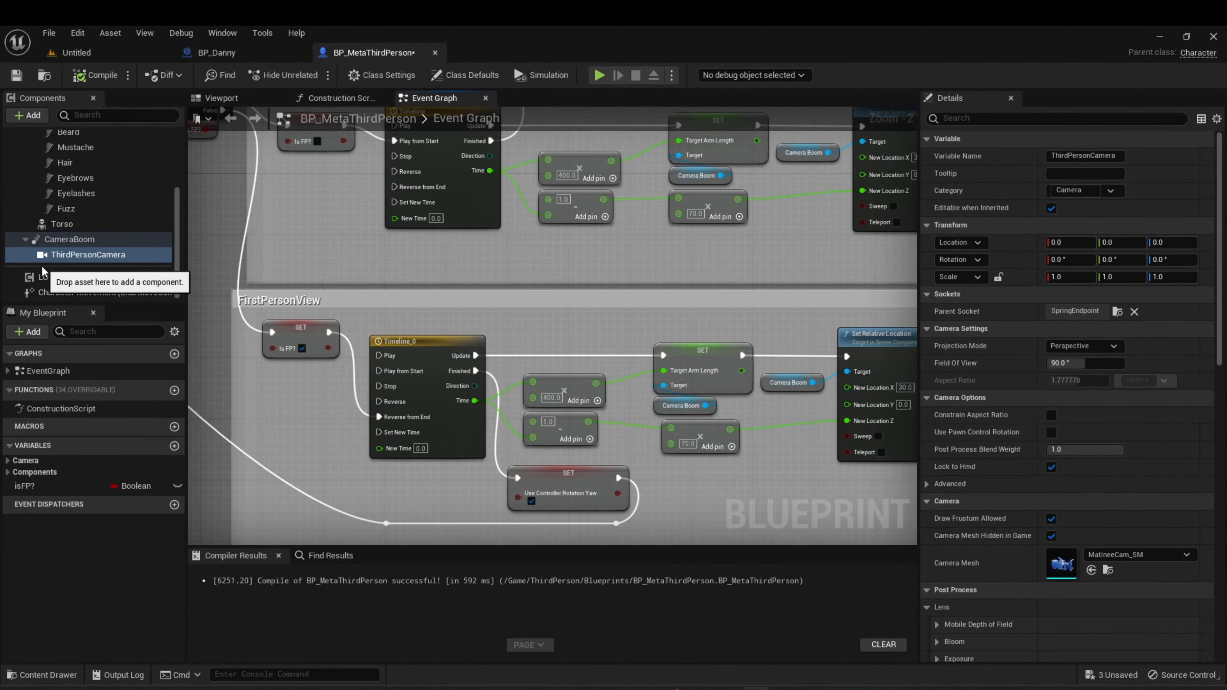
click(61, 252)
click(1072, 242)
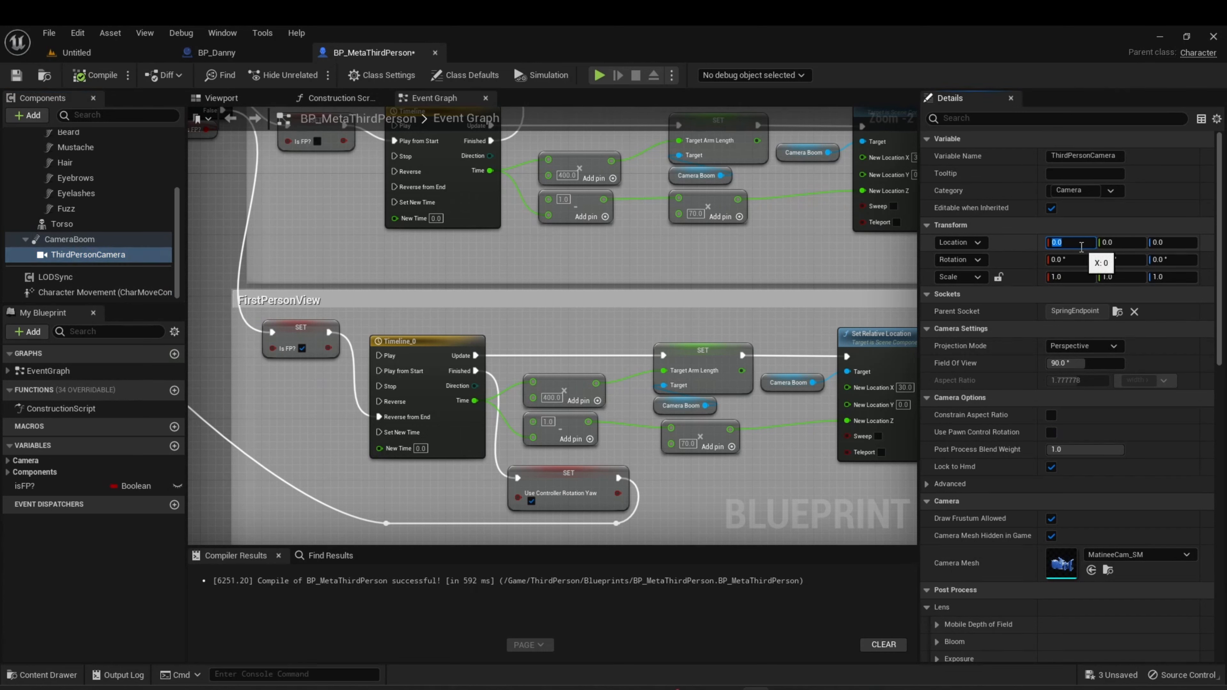
text(20)
key(Return)
- Set ThirdPersonCamera's Location X to 30, matching New Location X in the FirstPersonView section, and save the blueprint
right_drag(794, 340, 579, 314)
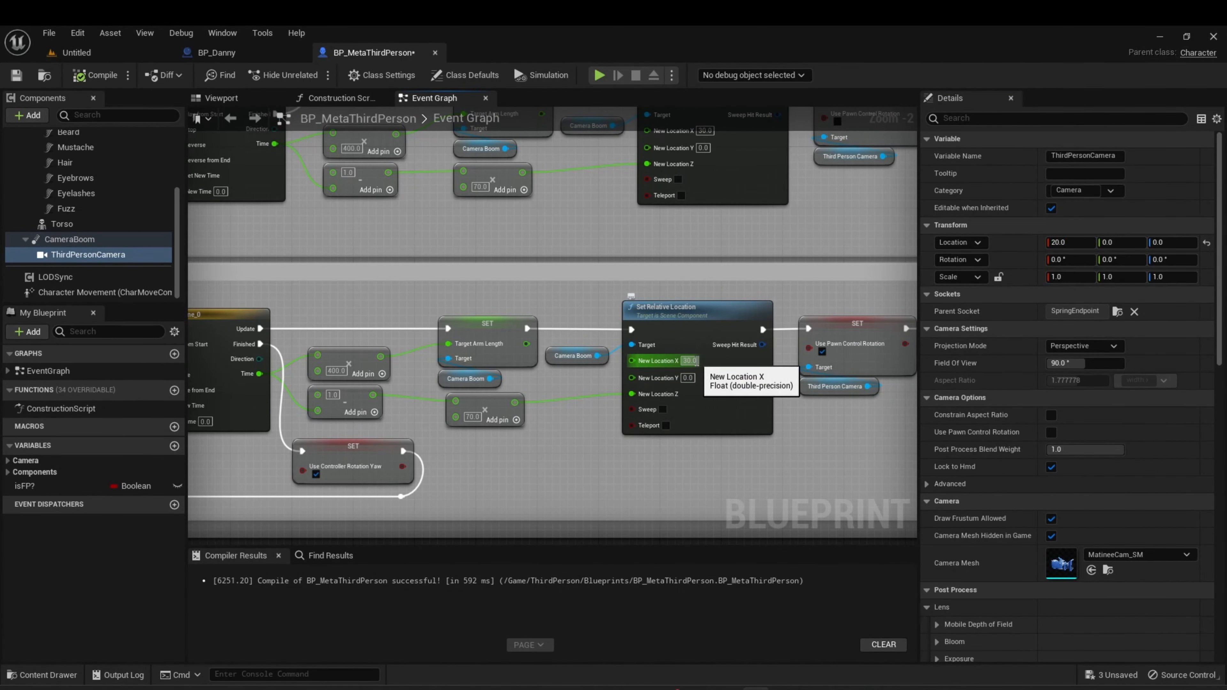
click(696, 362)
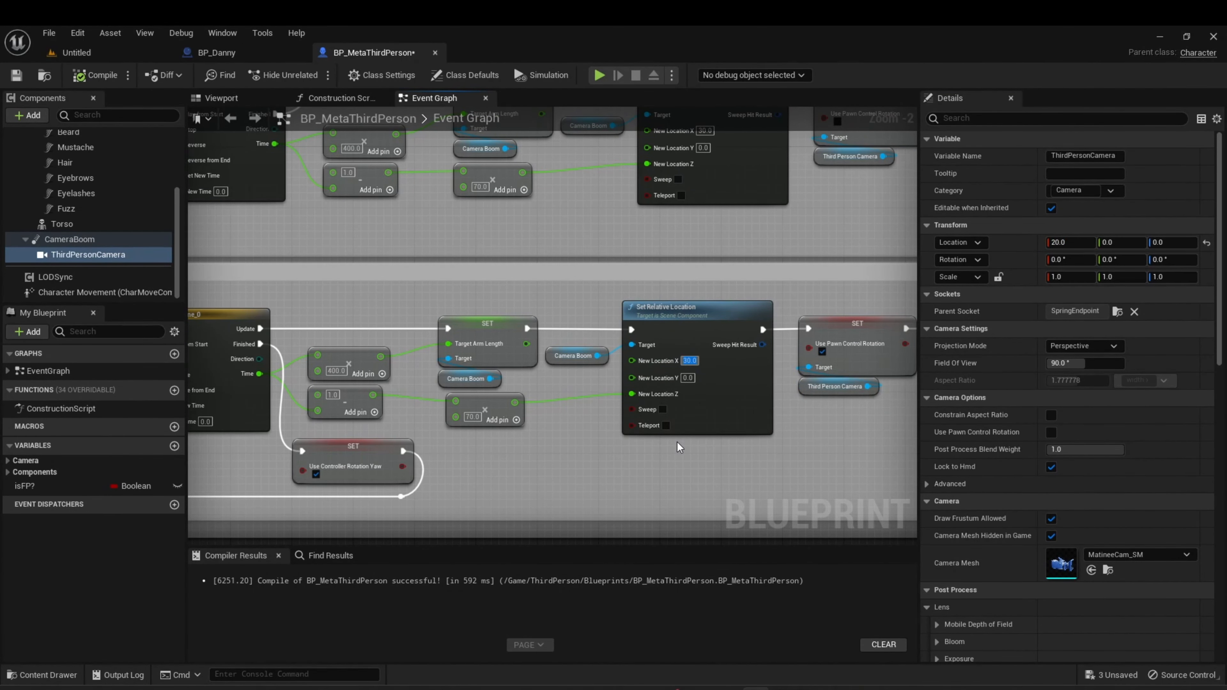
click(1071, 242)
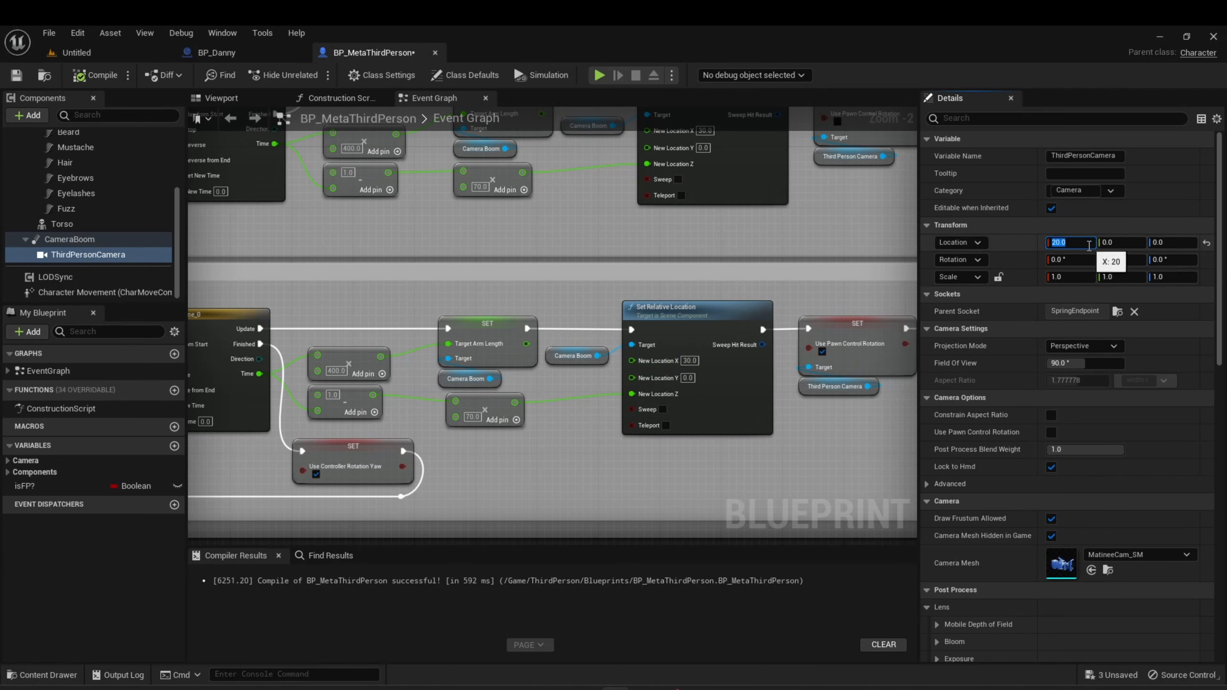
text(30)
key(Return)
click(19, 80)
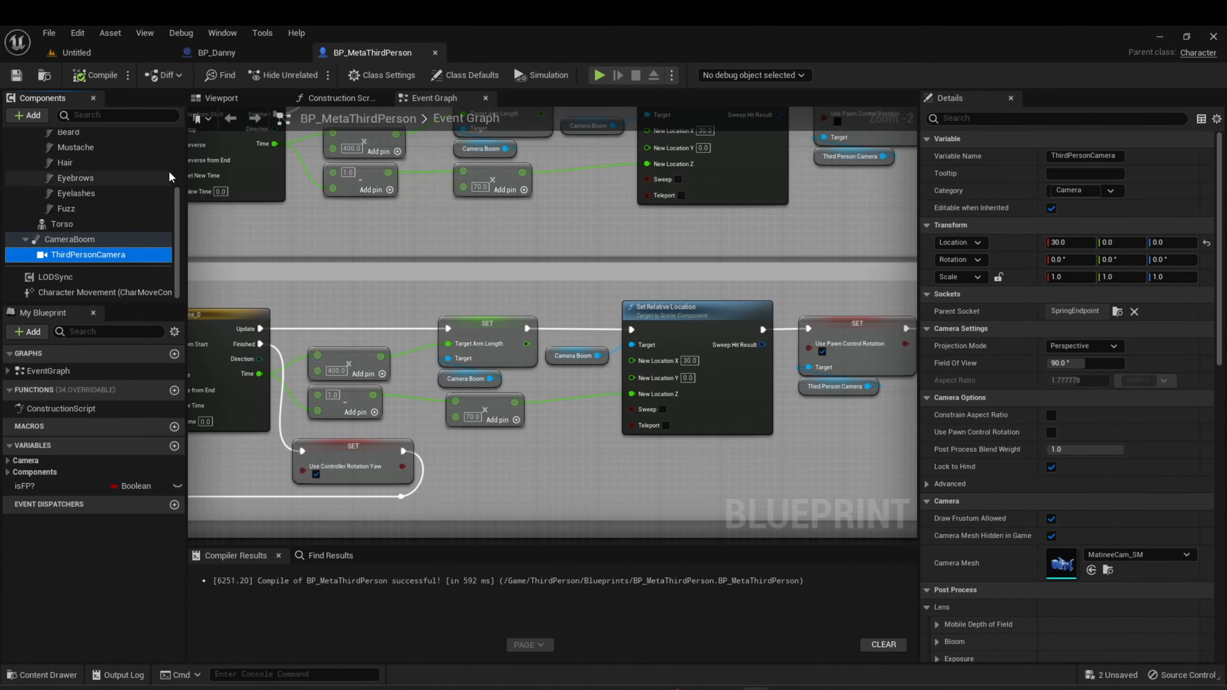
- Play-test the Untitled level again, running, turning and jumping with the MetaHuman in several directions, and end the play session
click(107, 52)
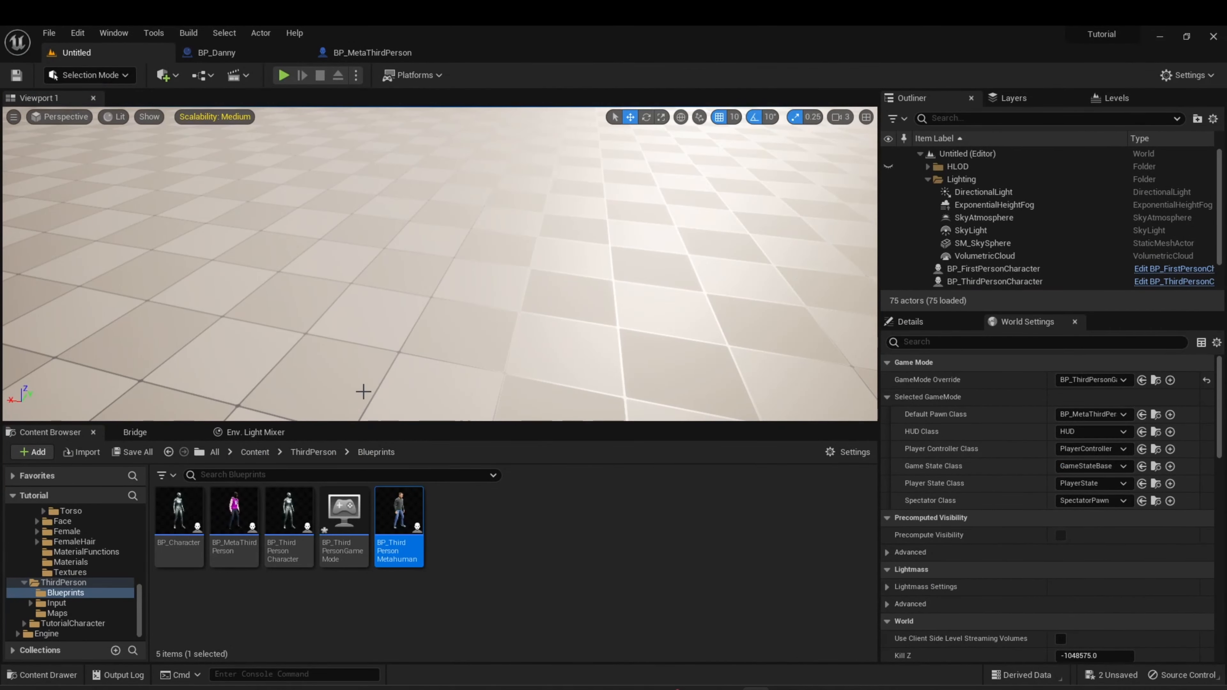
click(284, 76)
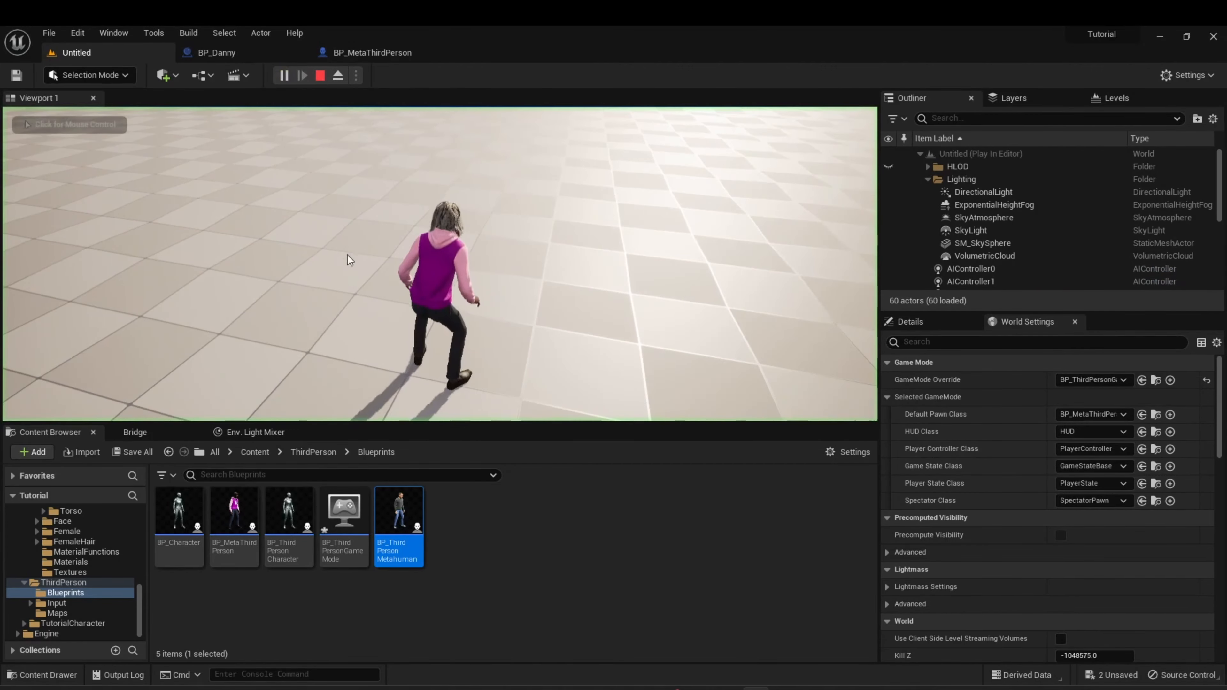
key(w)
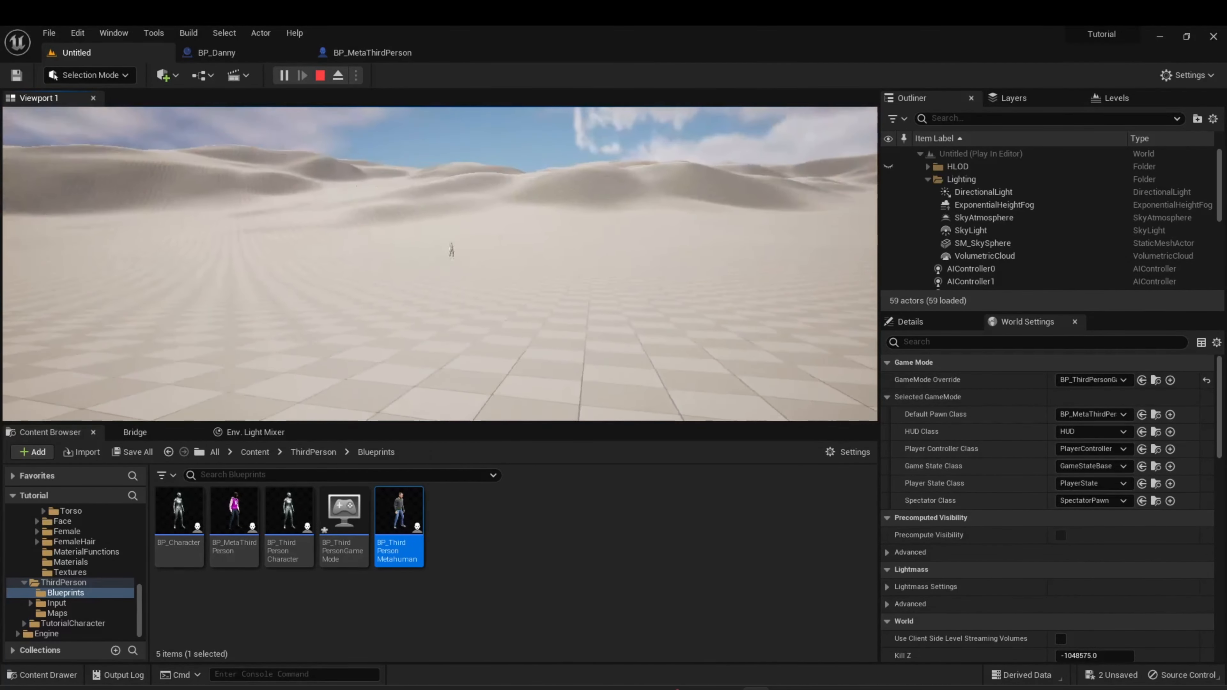
key(w)
key(d)
key(a)
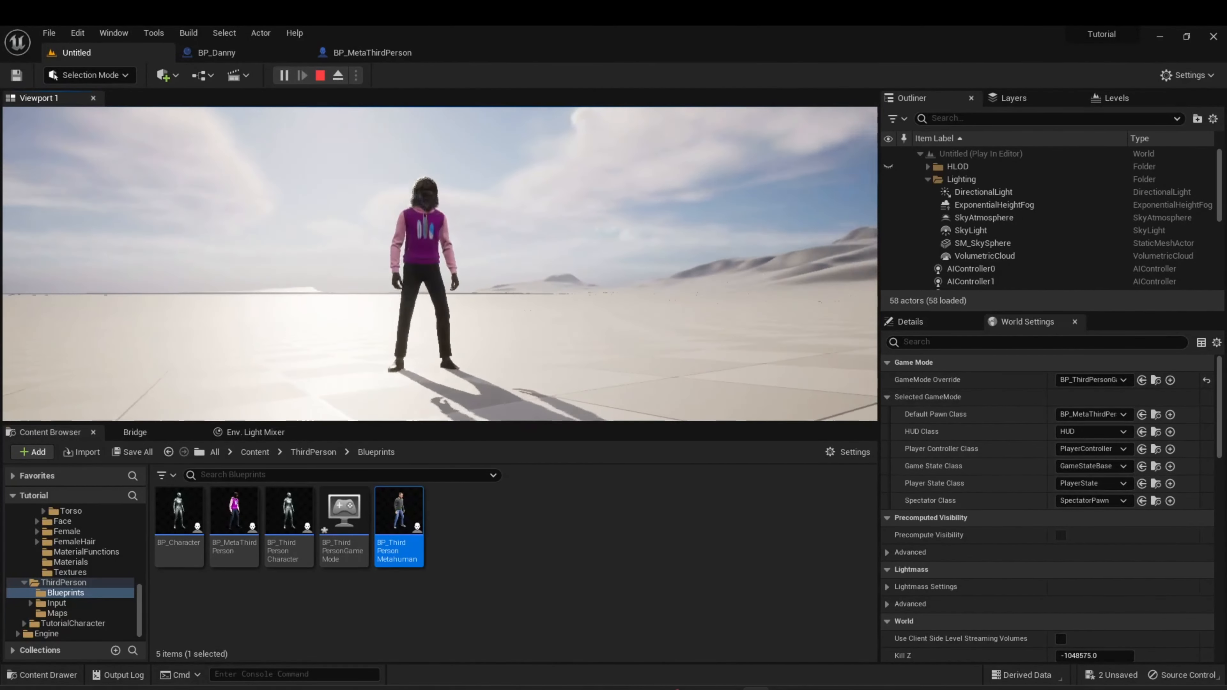
key(d)
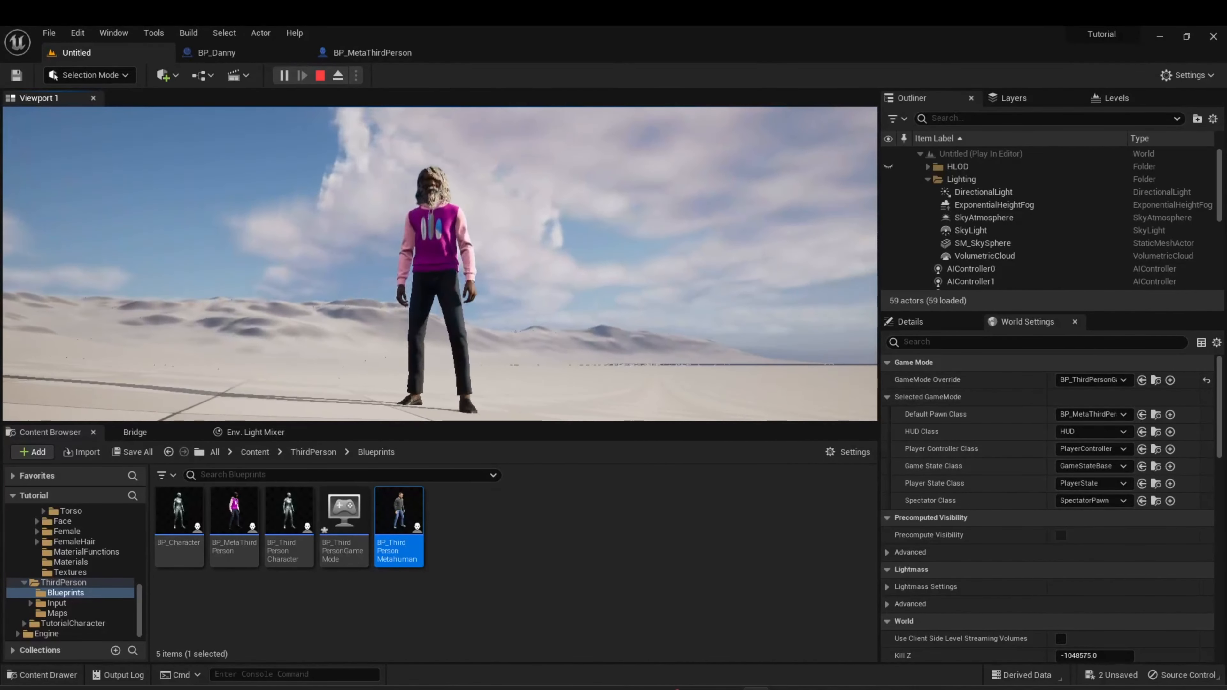
key(d)
key(s)
key(space)
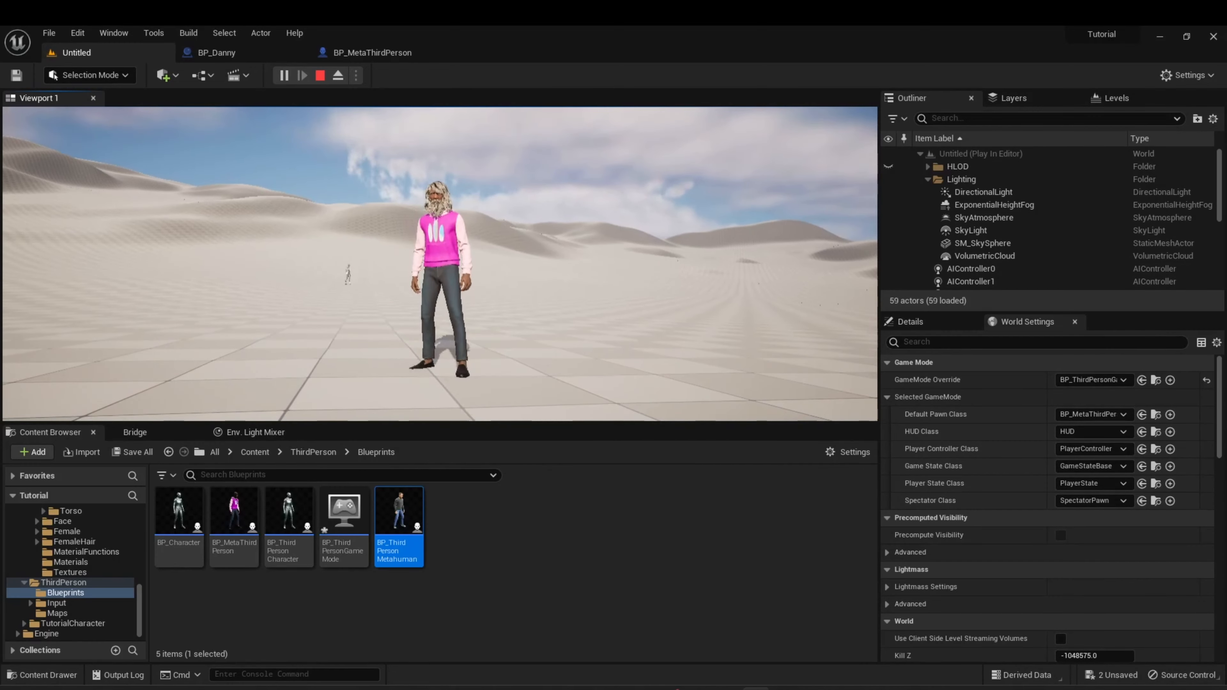
key(Escape)
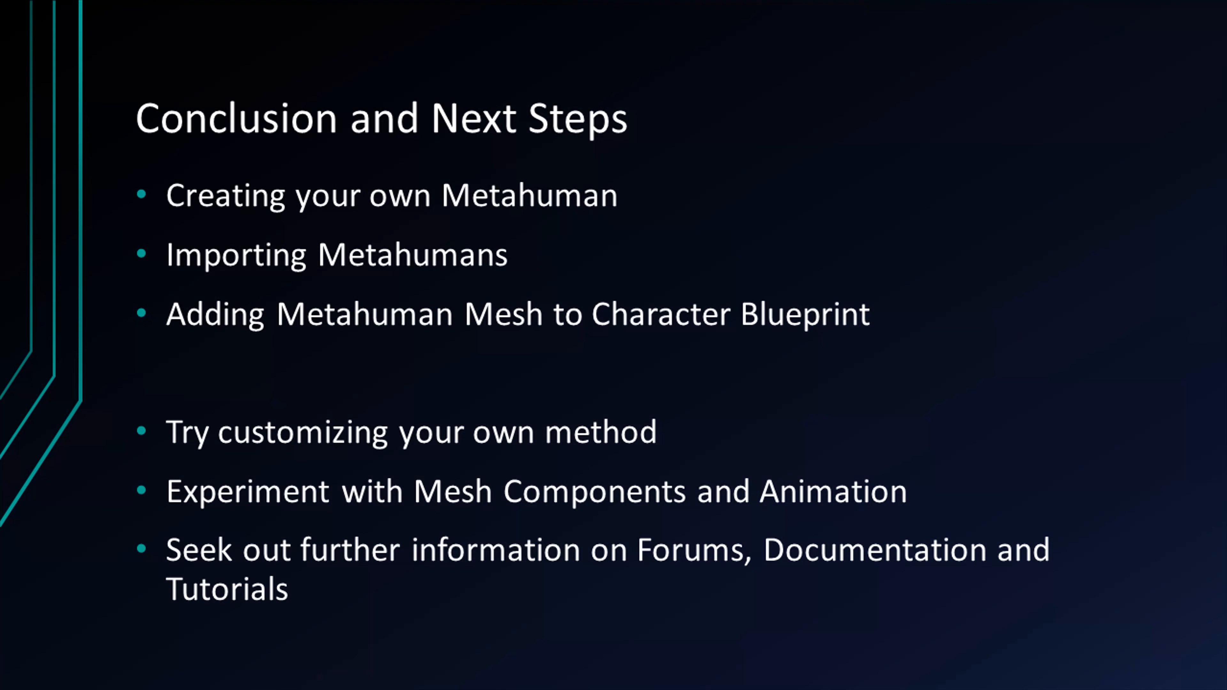